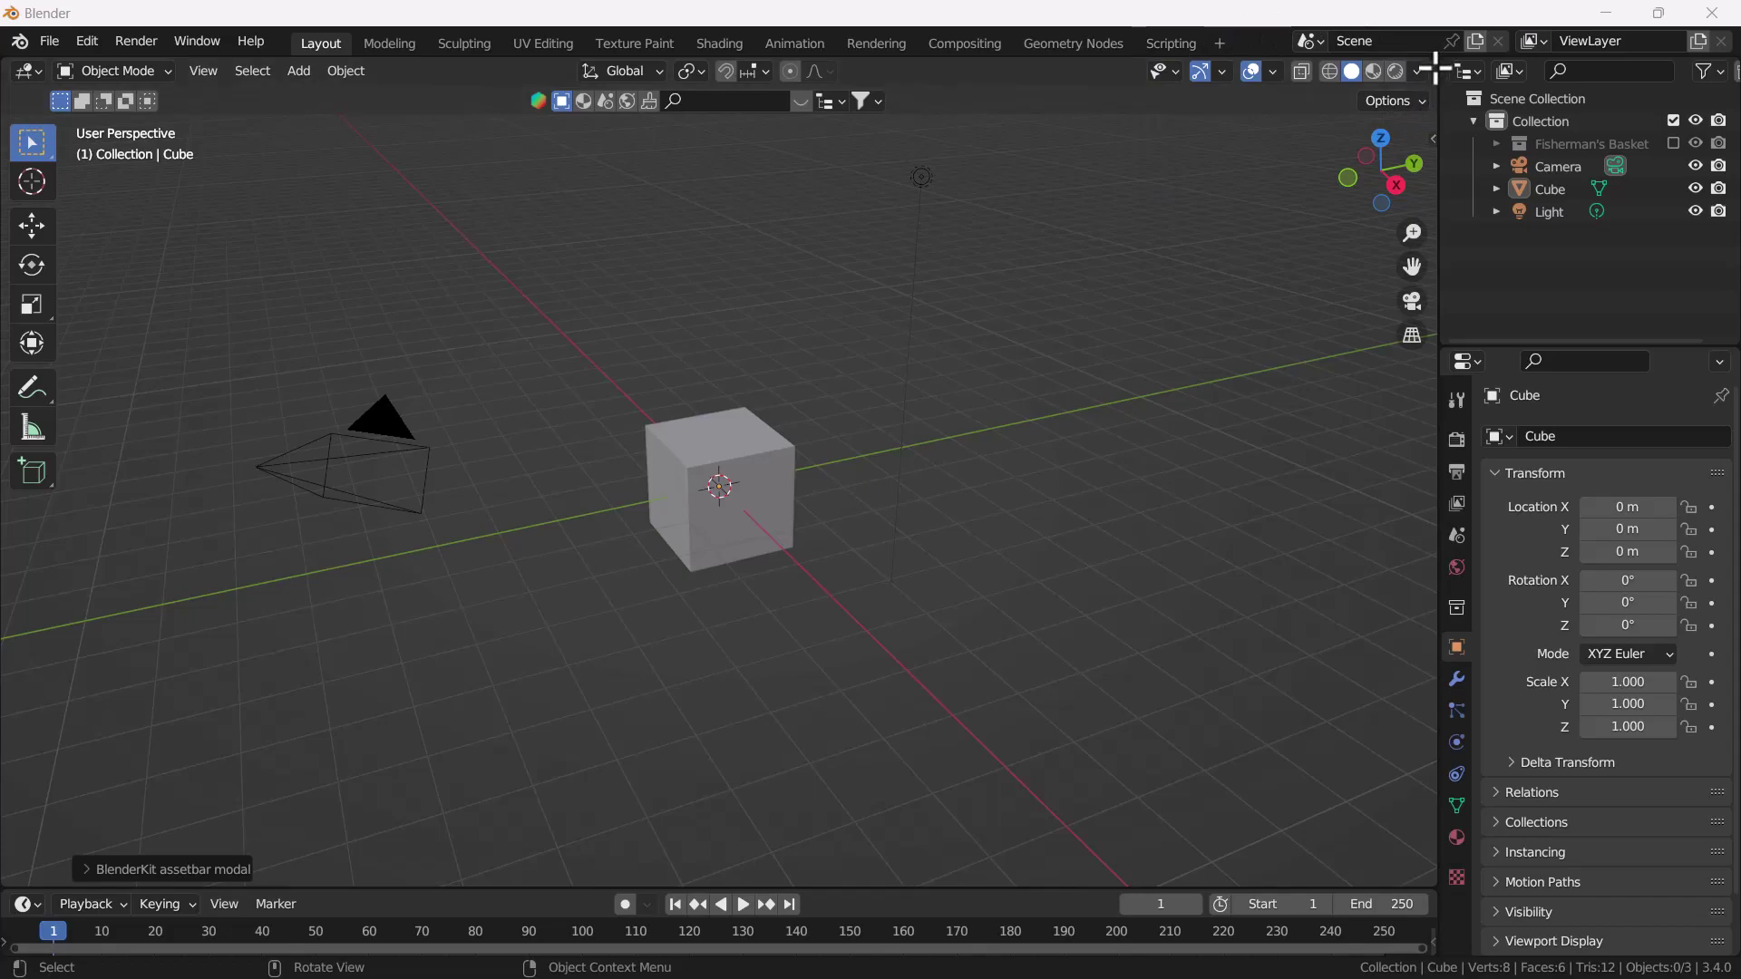
# Experiment with splitting and joining the 3D view areas, ending with one full-width viewport
pyautogui.moveTo(1435, 66); pyautogui.dragTo(753, 122)
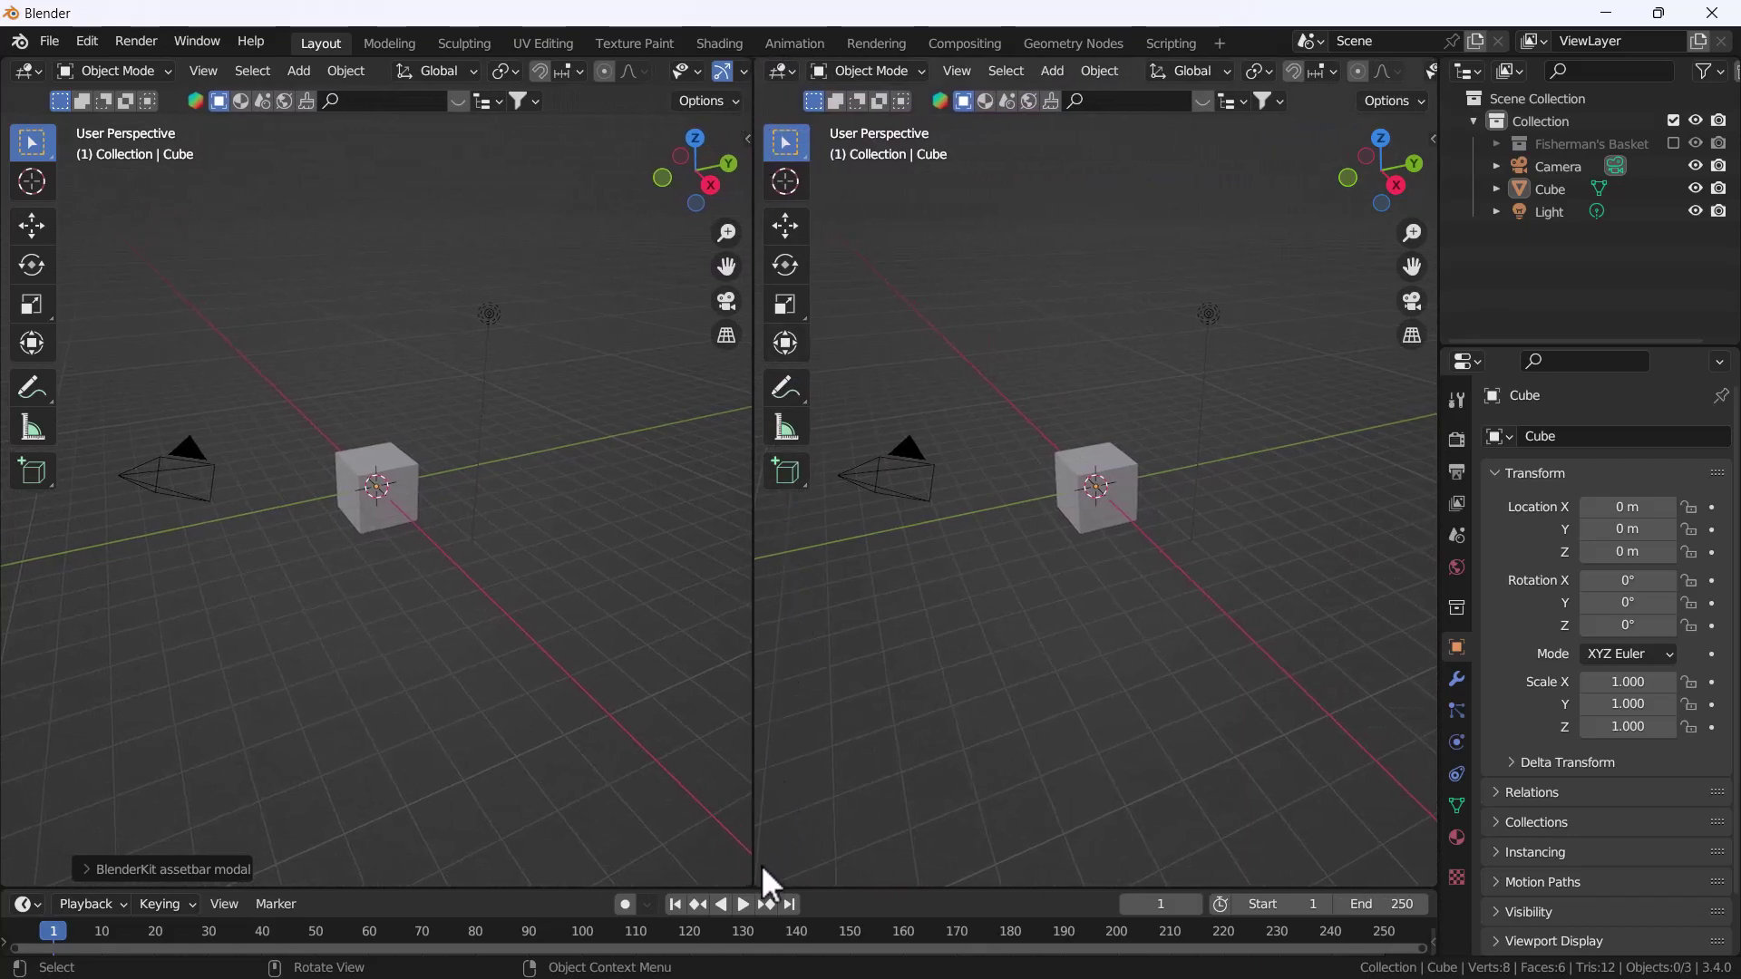
pyautogui.moveTo(761, 866)
pyautogui.mouseDown()
pyautogui.moveTo(777, 621)
pyautogui.moveTo(737, 454)
pyautogui.mouseUp()
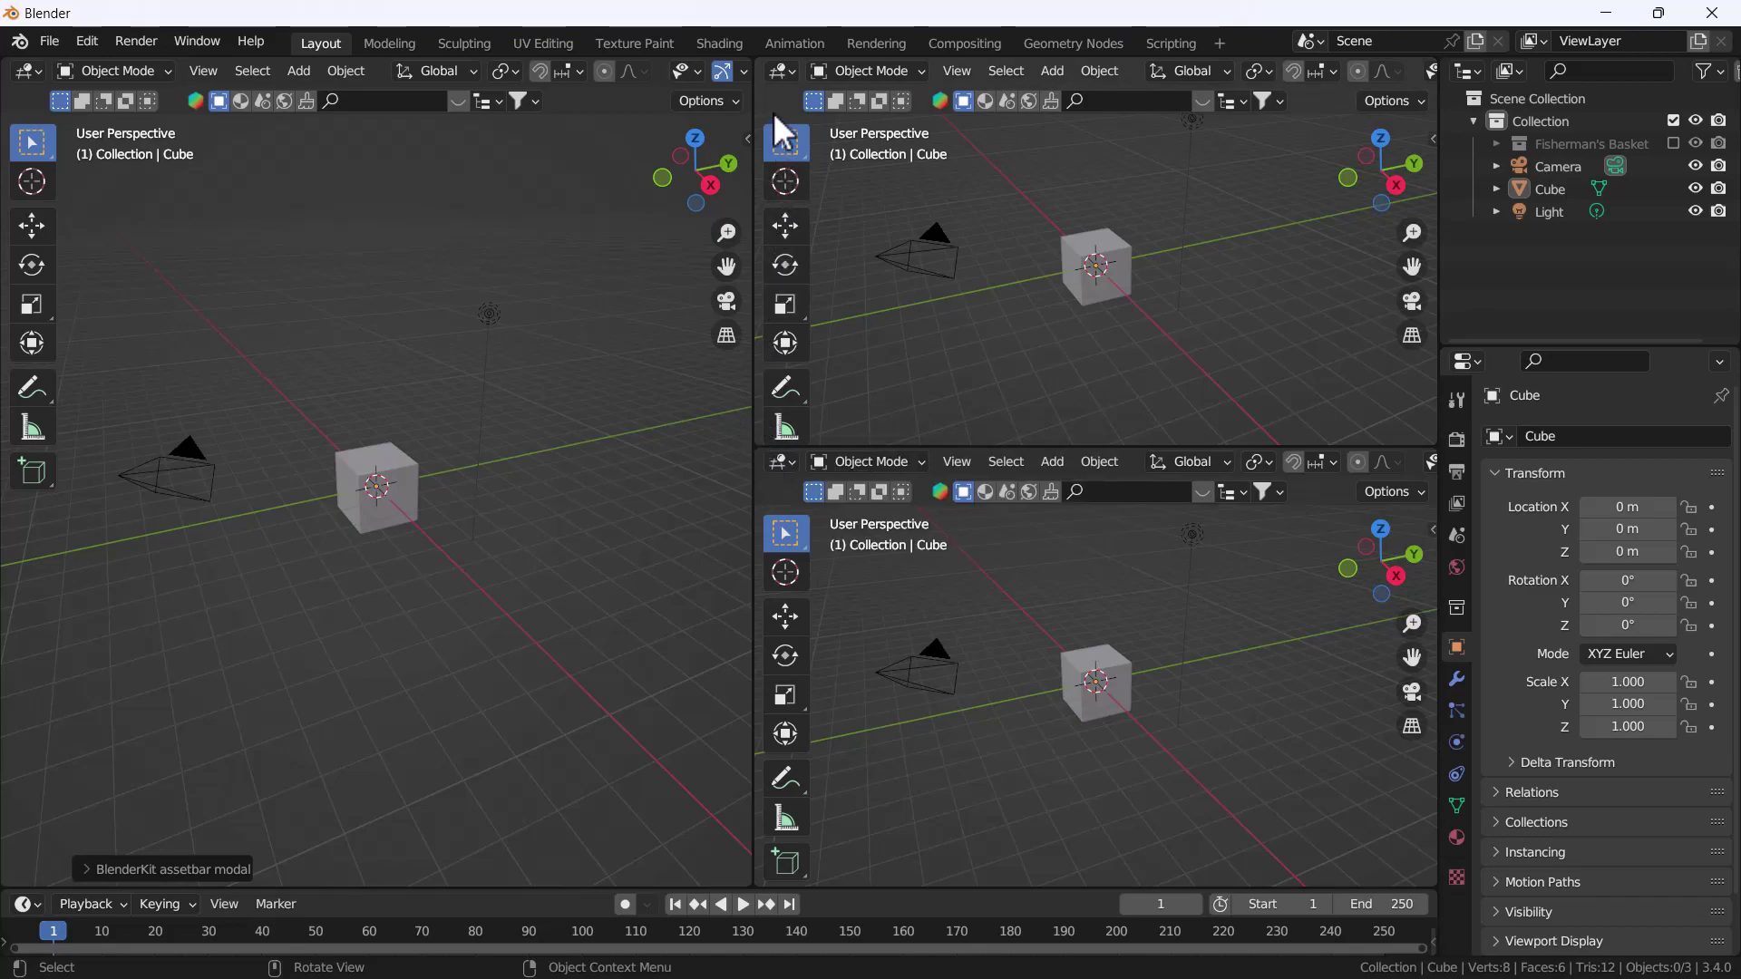
pyautogui.moveTo(760, 63); pyautogui.dragTo(757, 195)
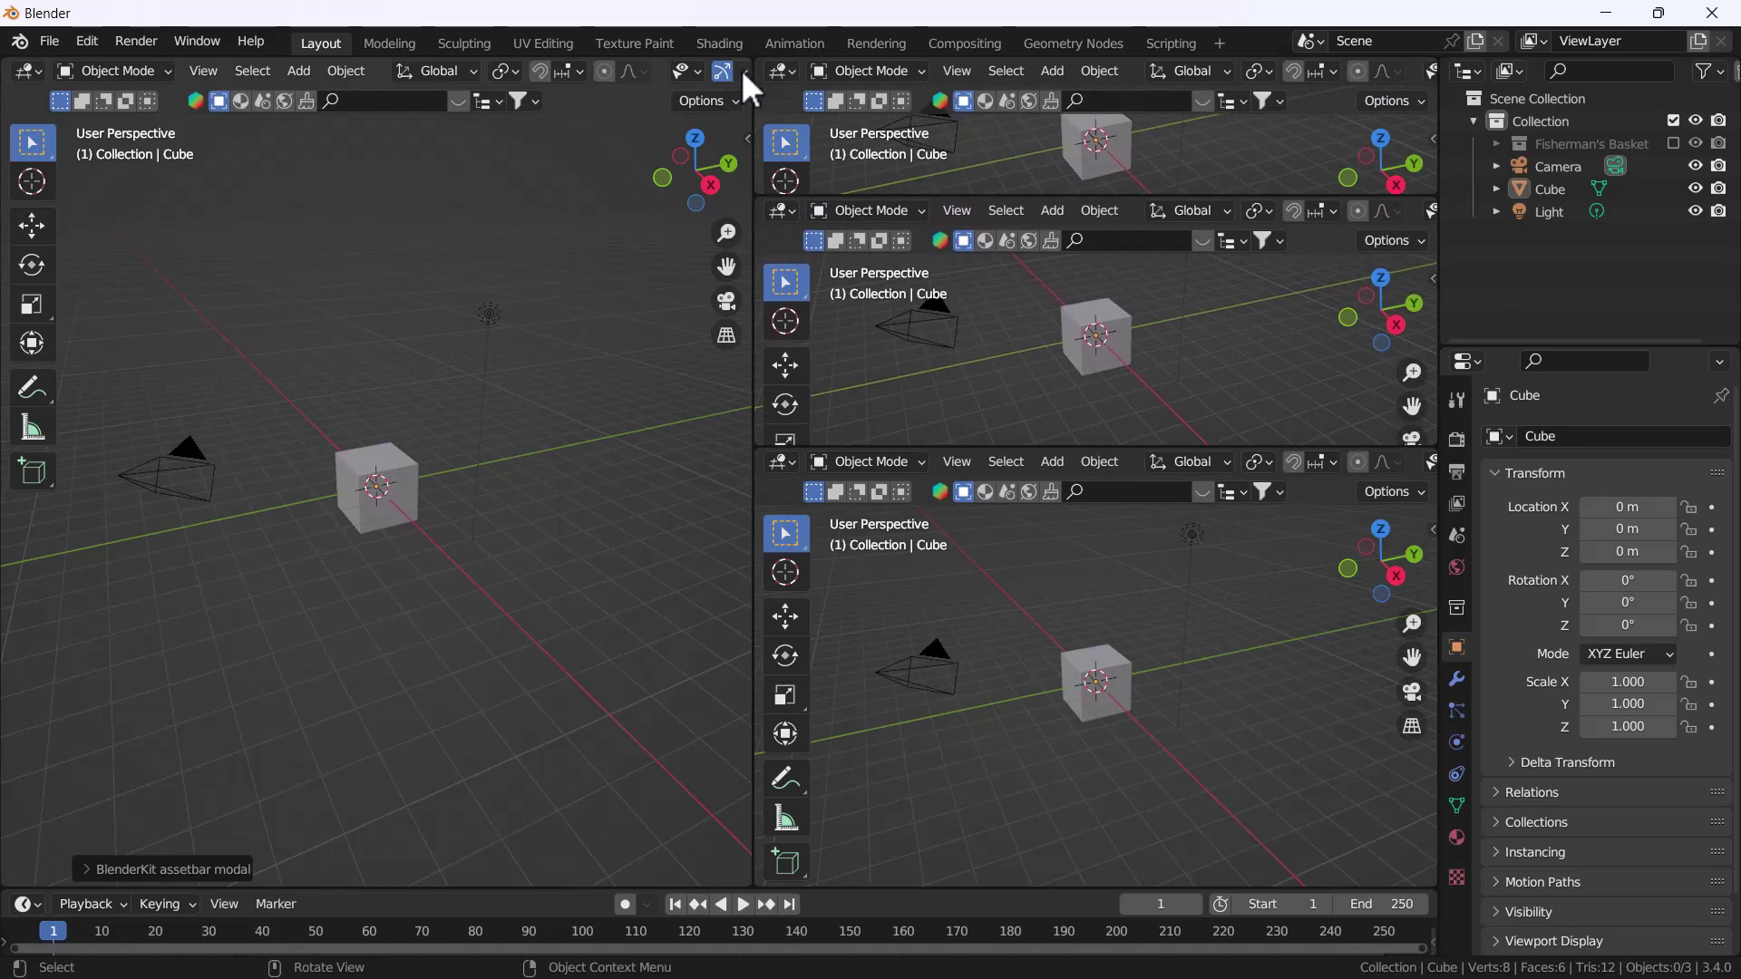
pyautogui.moveTo(771, 60); pyautogui.dragTo(776, 122)
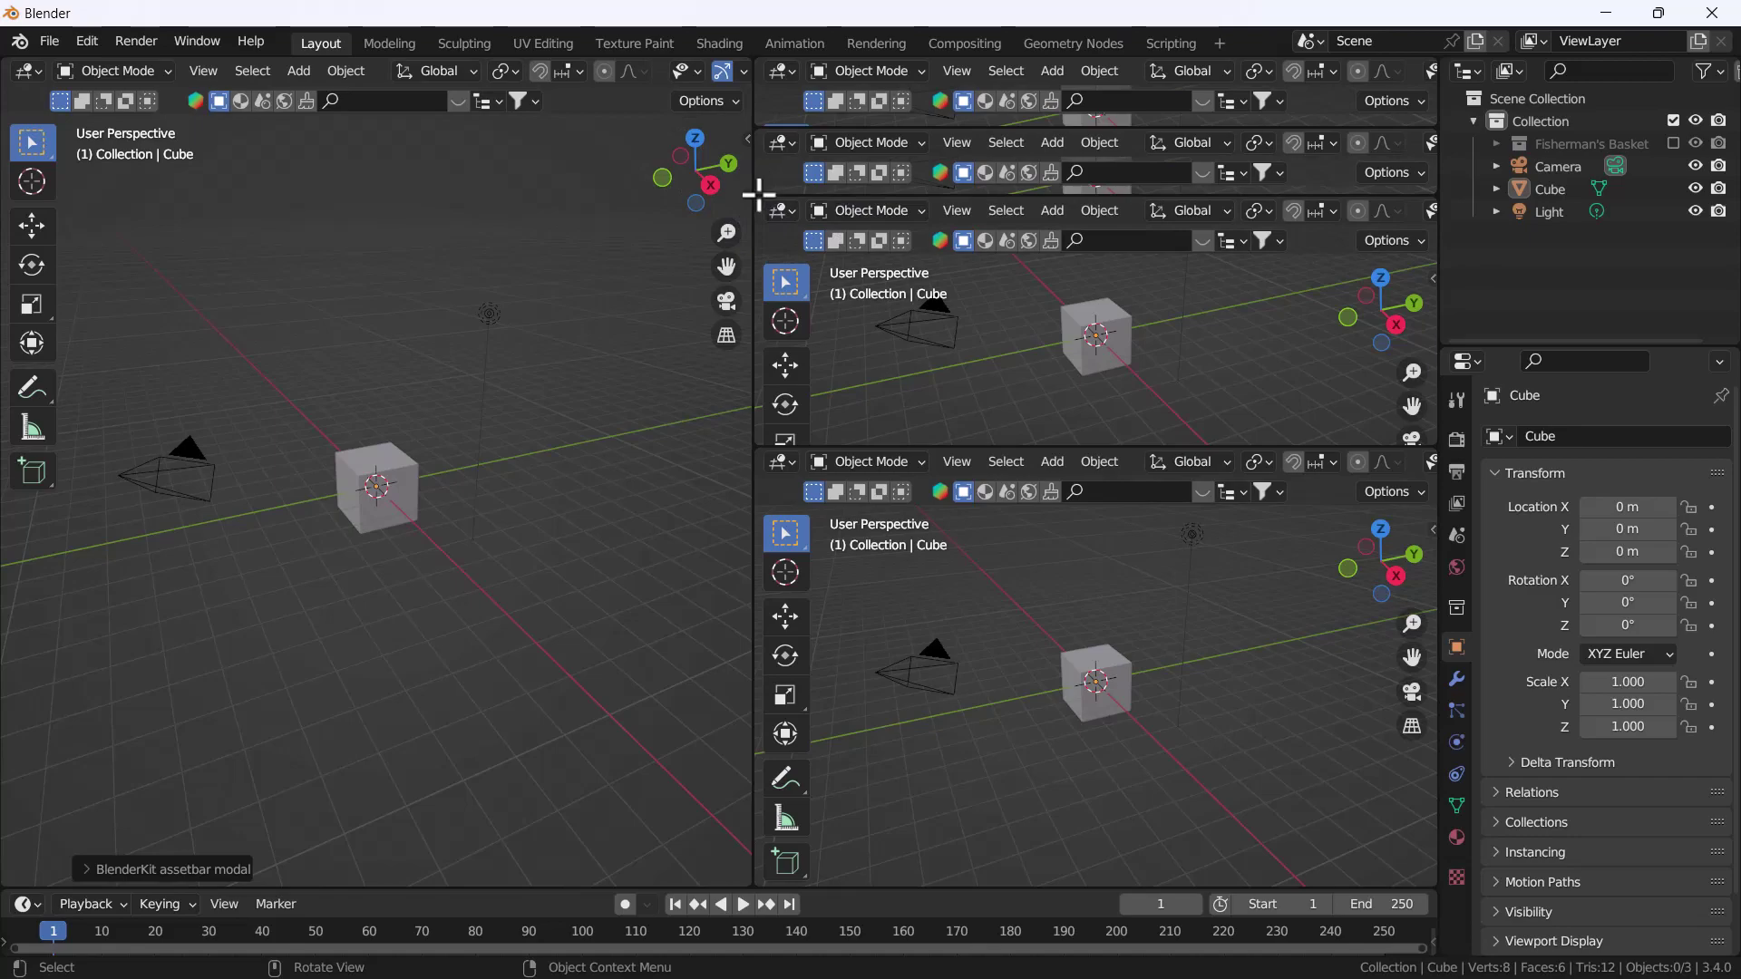
pyautogui.moveTo(758, 193); pyautogui.dragTo(776, 259)
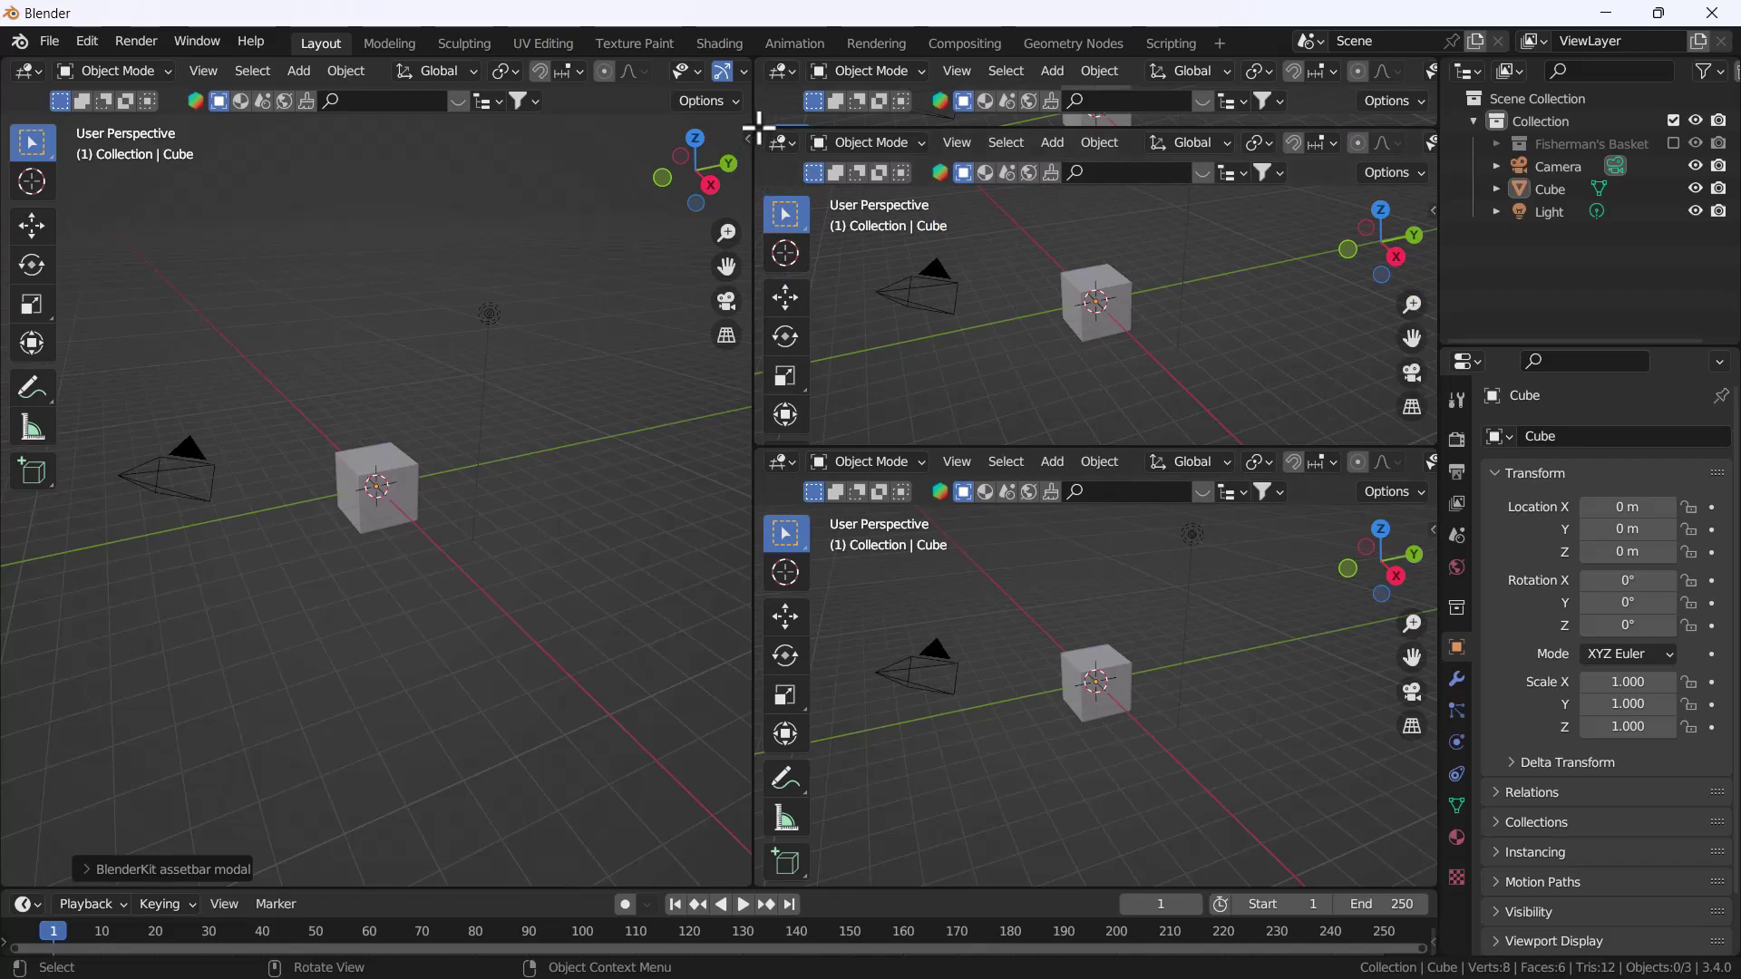
pyautogui.moveTo(758, 129); pyautogui.dragTo(778, 208)
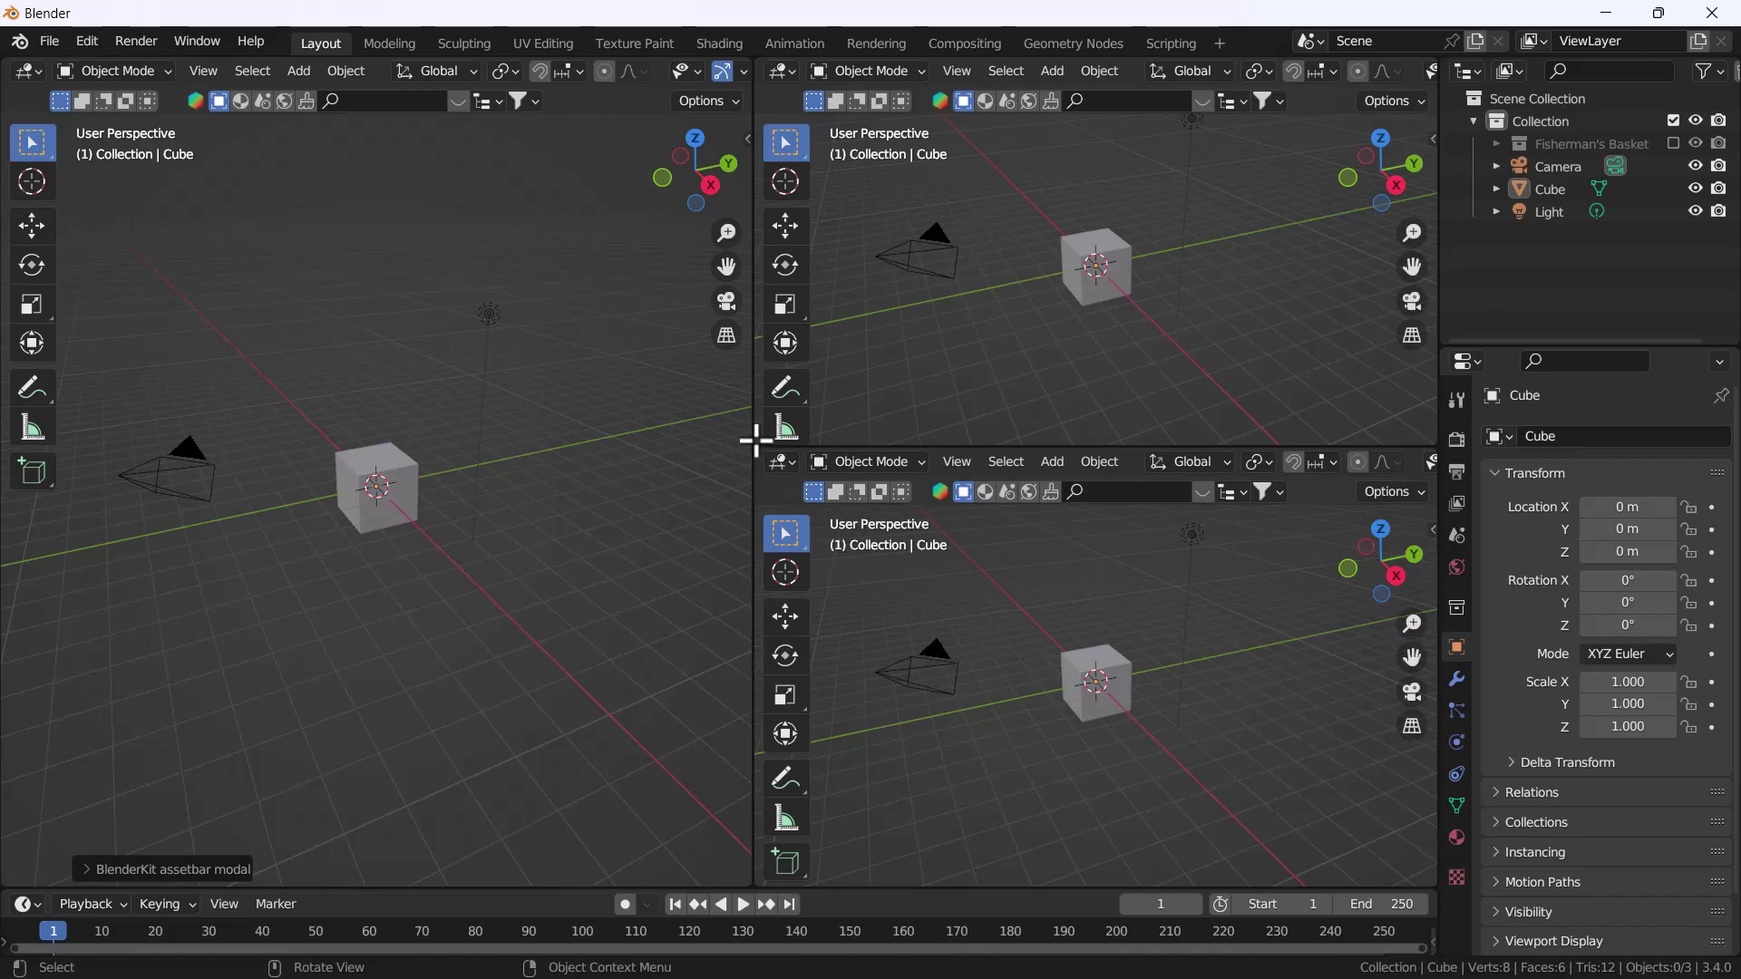
pyautogui.moveTo(754, 440); pyautogui.dragTo(766, 476)
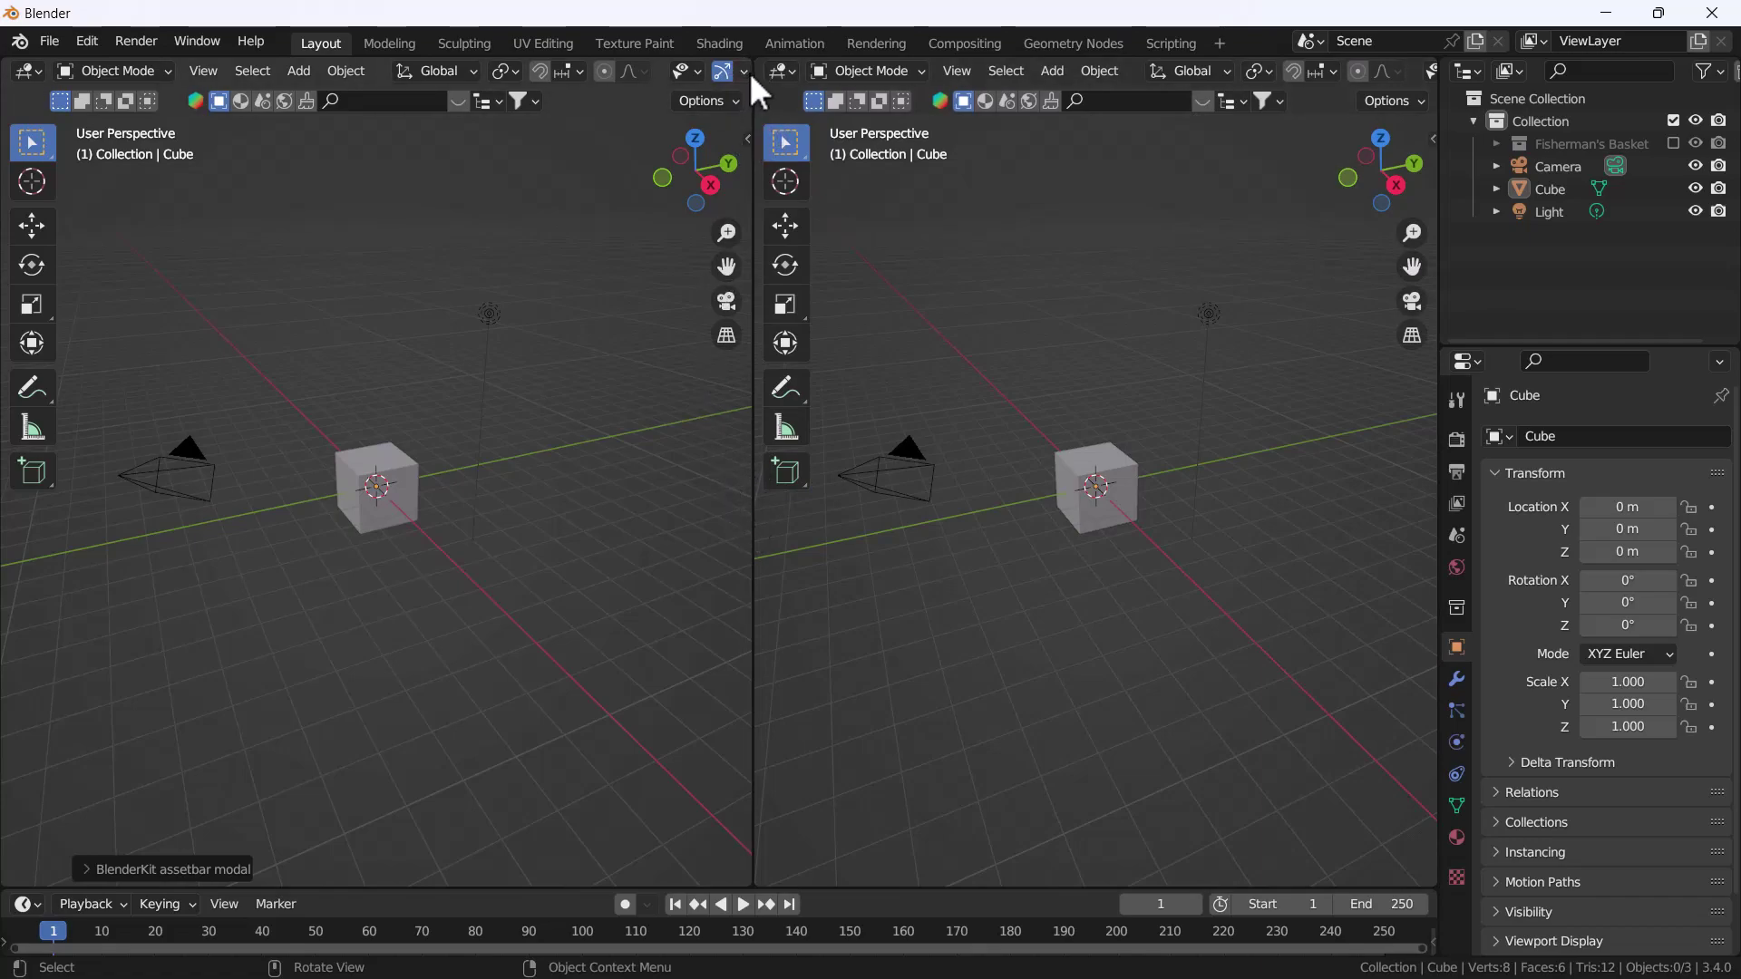
pyautogui.moveTo(755, 66)
pyautogui.mouseDown()
pyautogui.moveTo(918, 83)
pyautogui.moveTo(810, 67)
pyautogui.mouseUp()
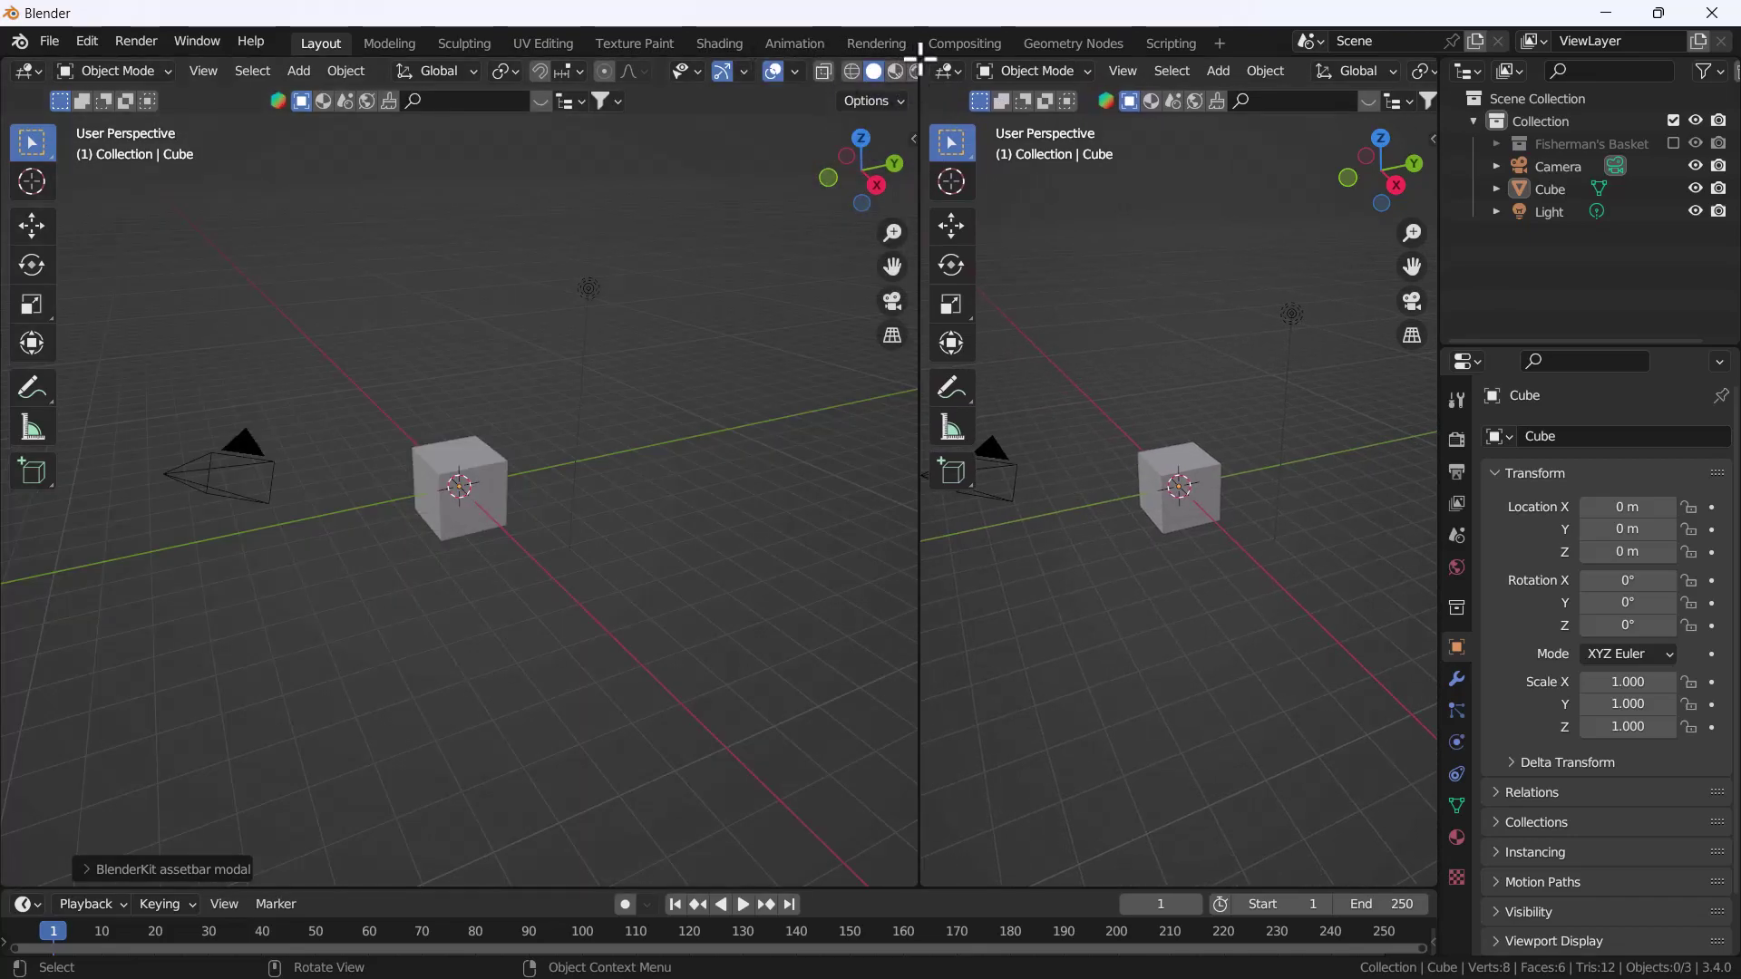
pyautogui.moveTo(811, 66)
pyautogui.mouseDown()
pyautogui.moveTo(954, 70)
pyautogui.moveTo(931, 101)
pyautogui.moveTo(824, 101)
pyautogui.moveTo(953, 122)
pyautogui.mouseUp()
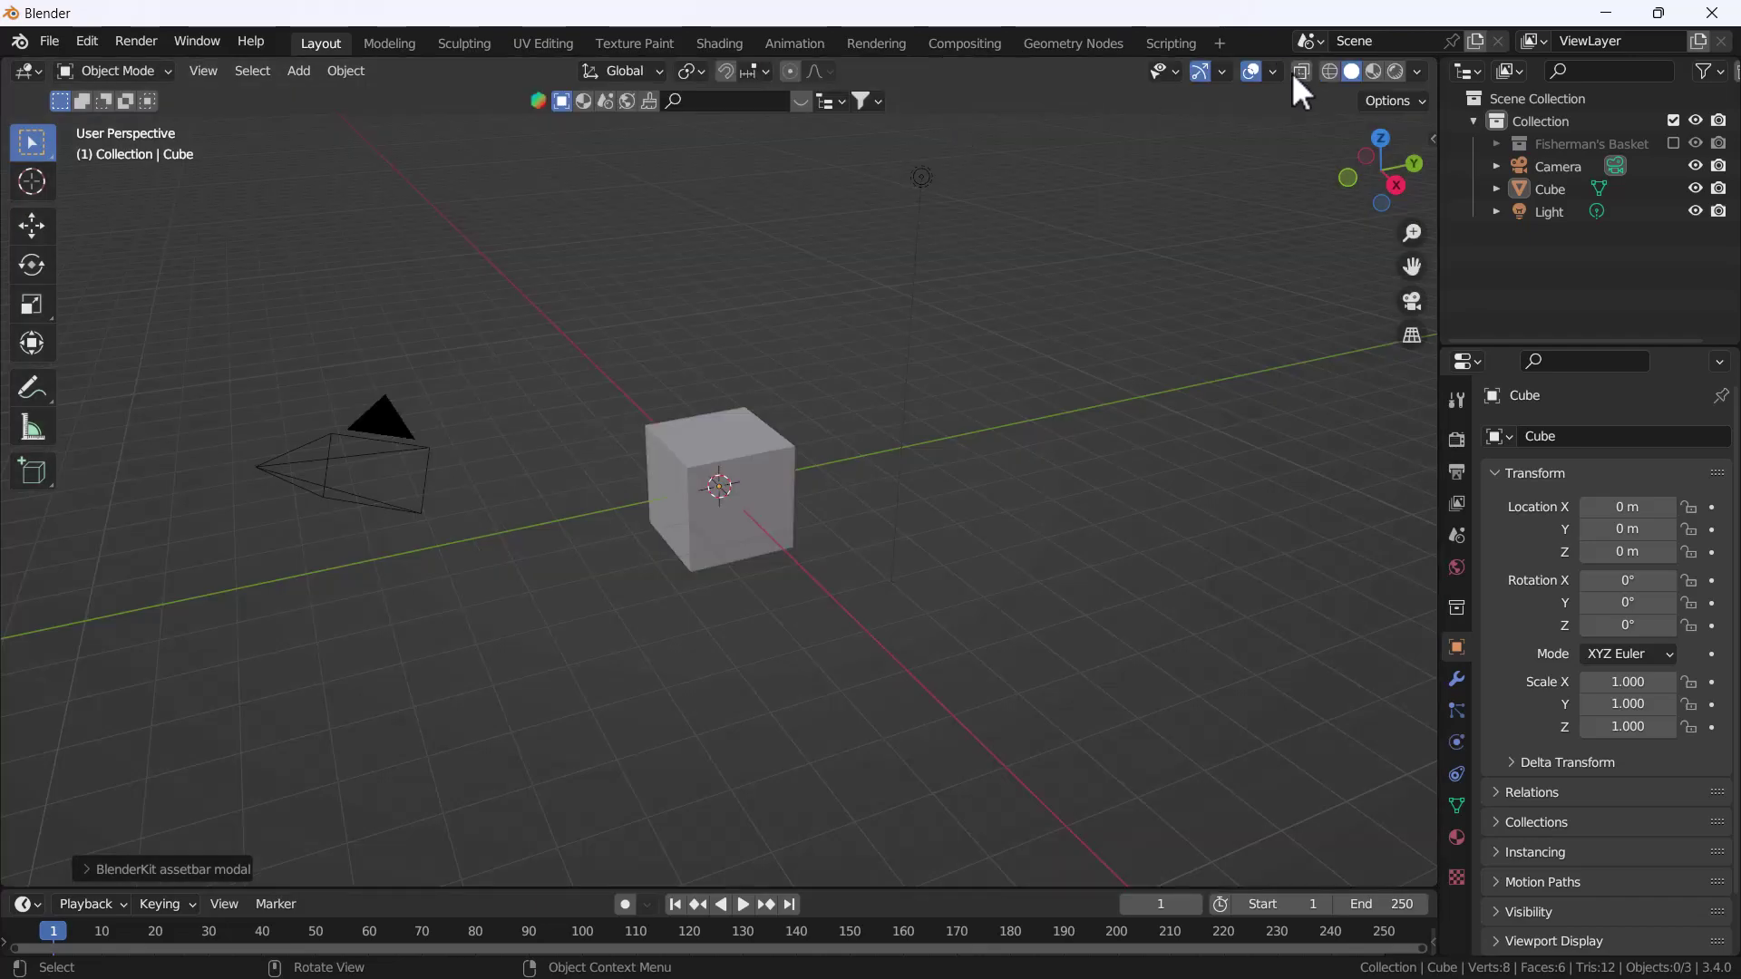
# Split off a right-hand area as an Image Editor, then merge it back into the 3D view
pyautogui.moveTo(1439, 61); pyautogui.dragTo(844, 81)
pyautogui.click(869, 73)
pyautogui.click(909, 161)
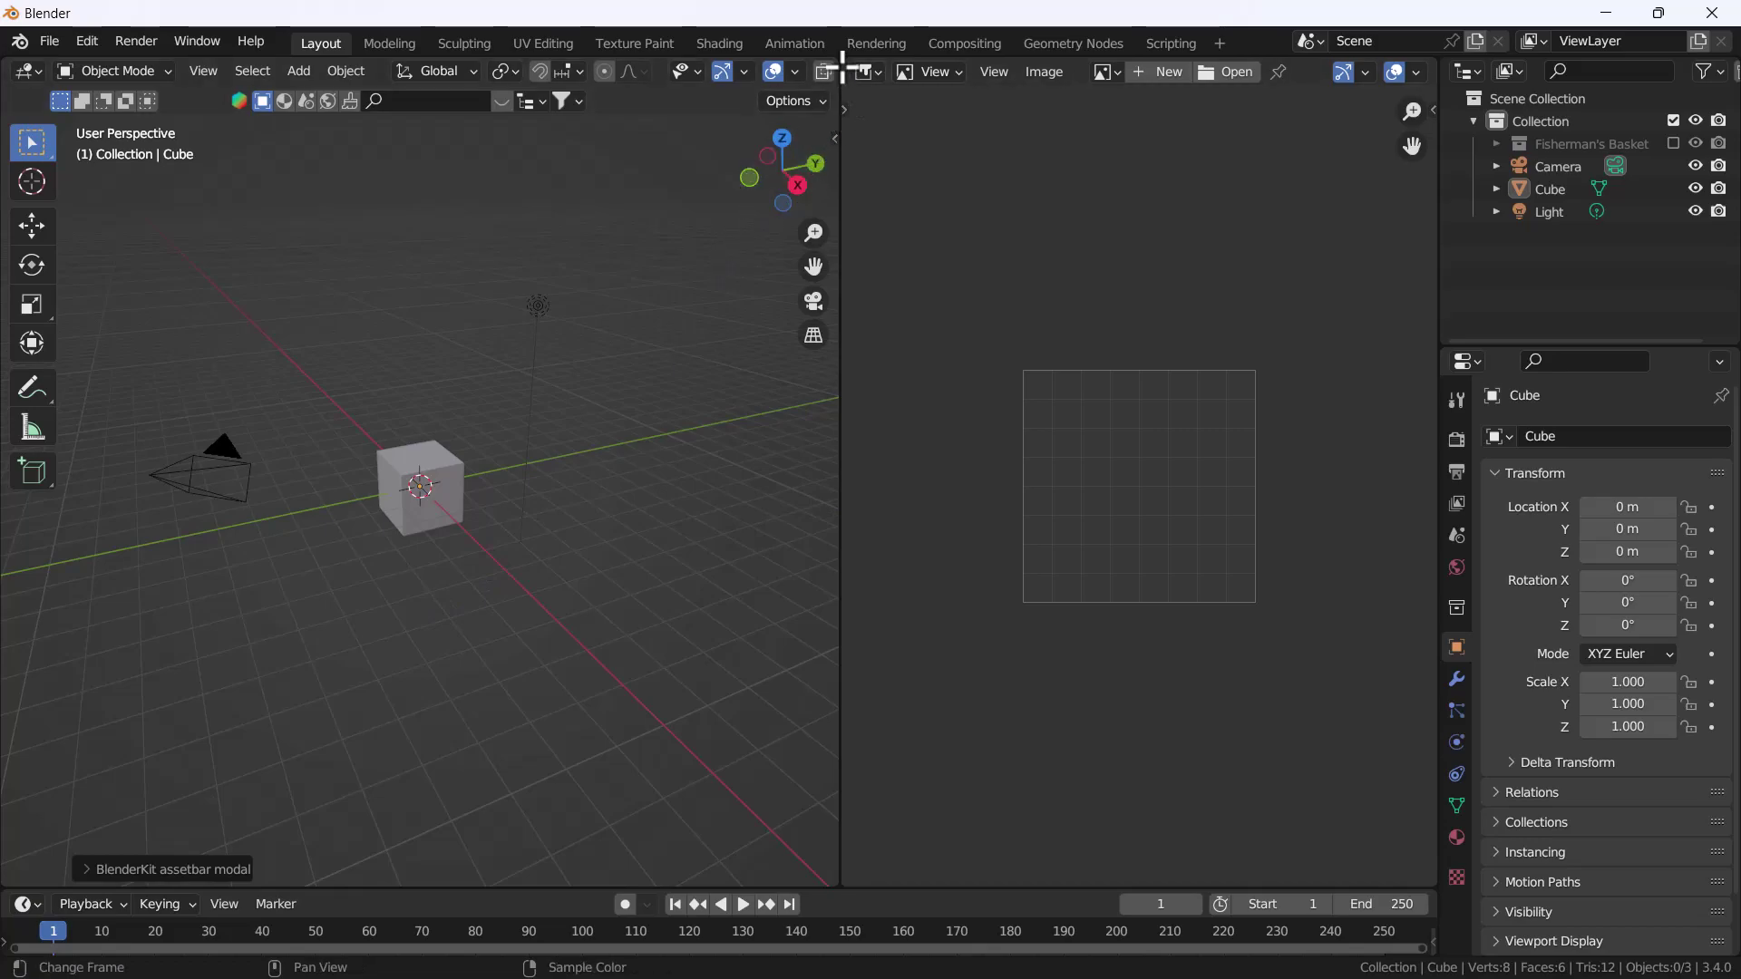
pyautogui.moveTo(839, 60); pyautogui.dragTo(912, 100)
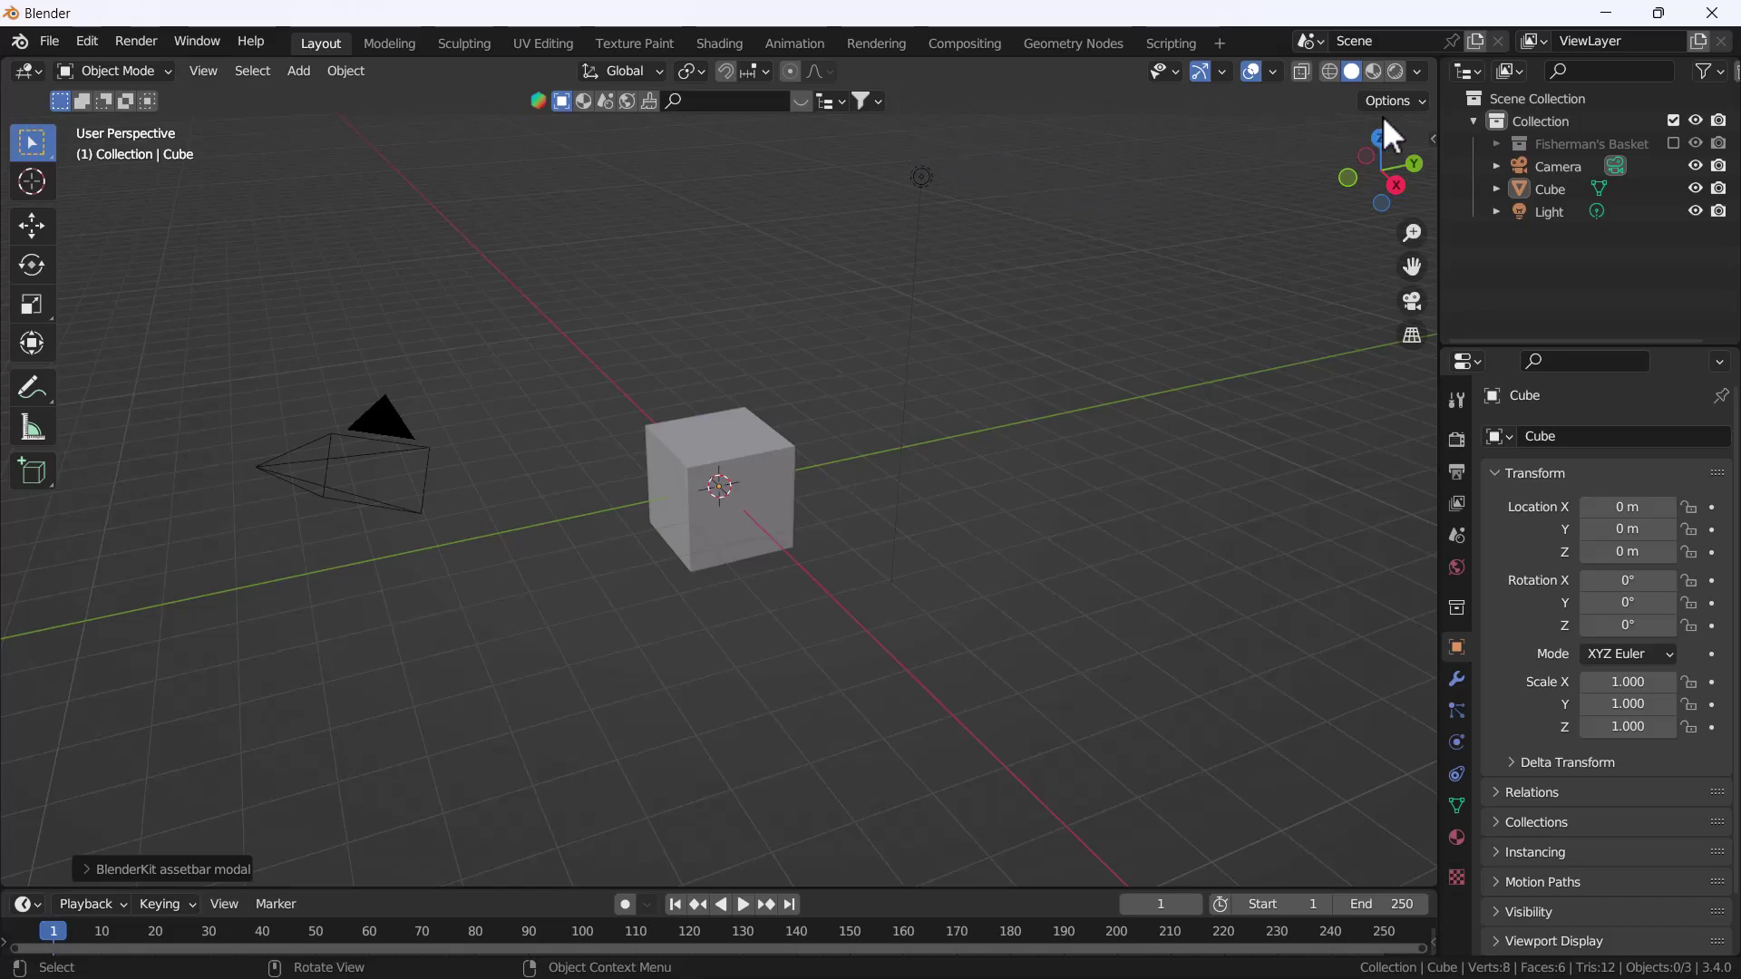
# Split the viewport vertically, then split the right half horizontally into two stacked views
pyautogui.rightClick(1437, 60)
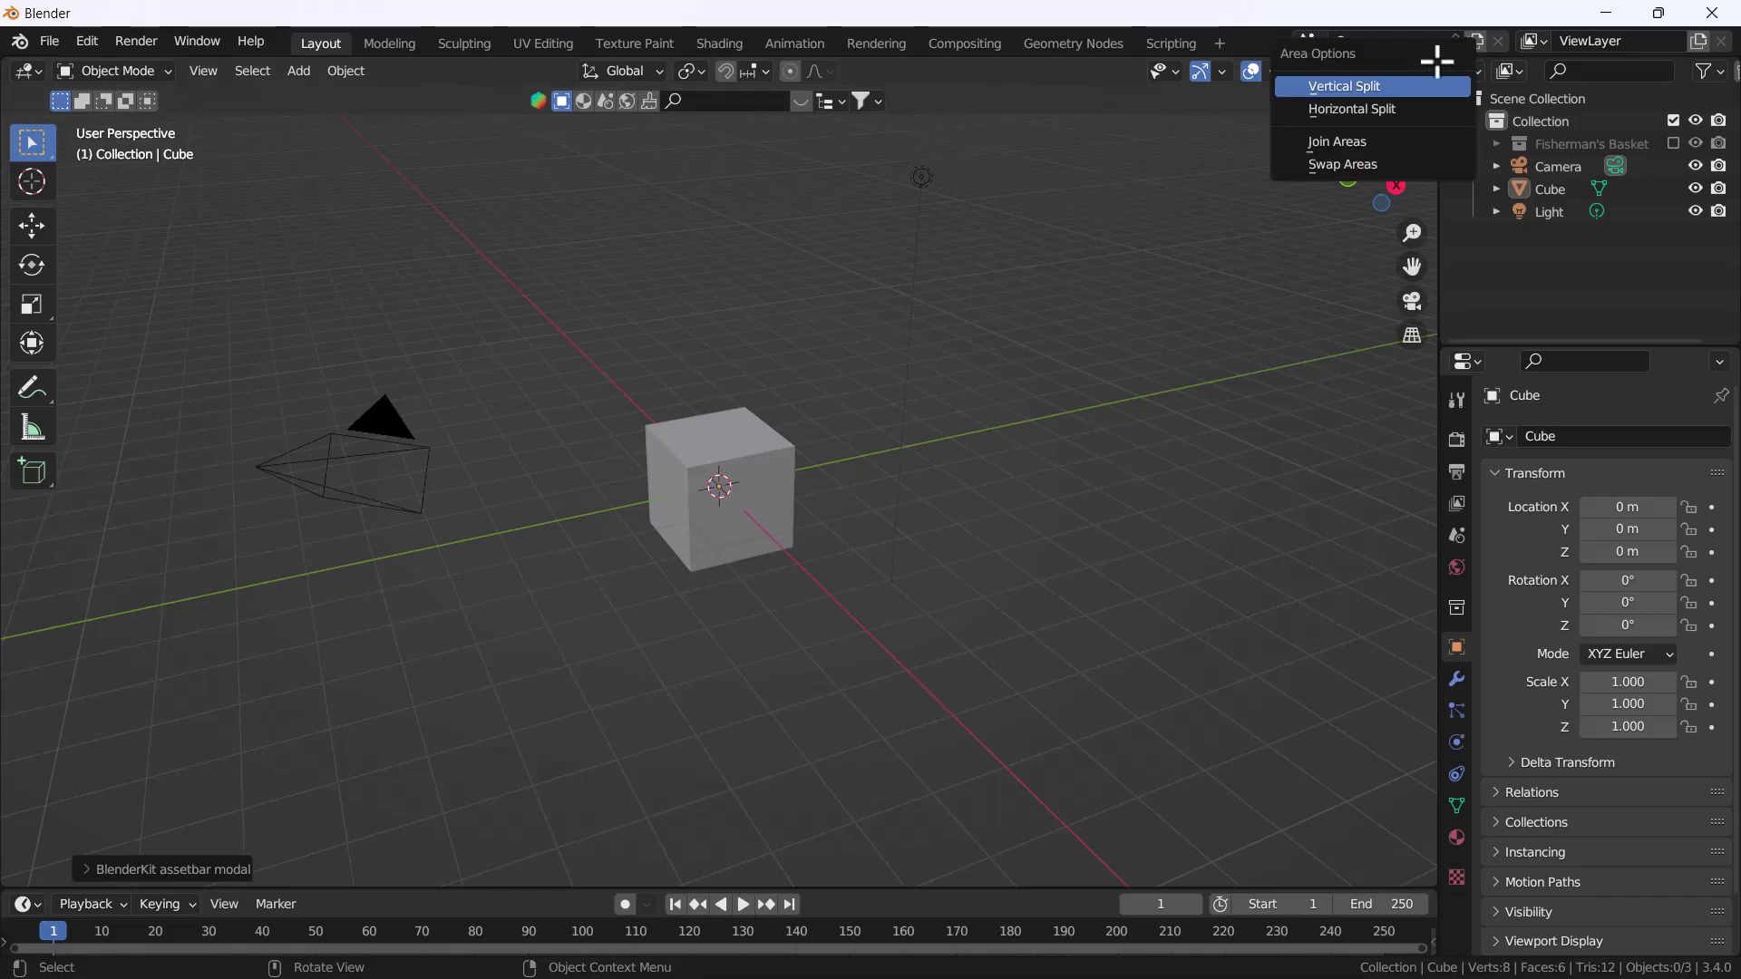
pyautogui.click(1357, 83)
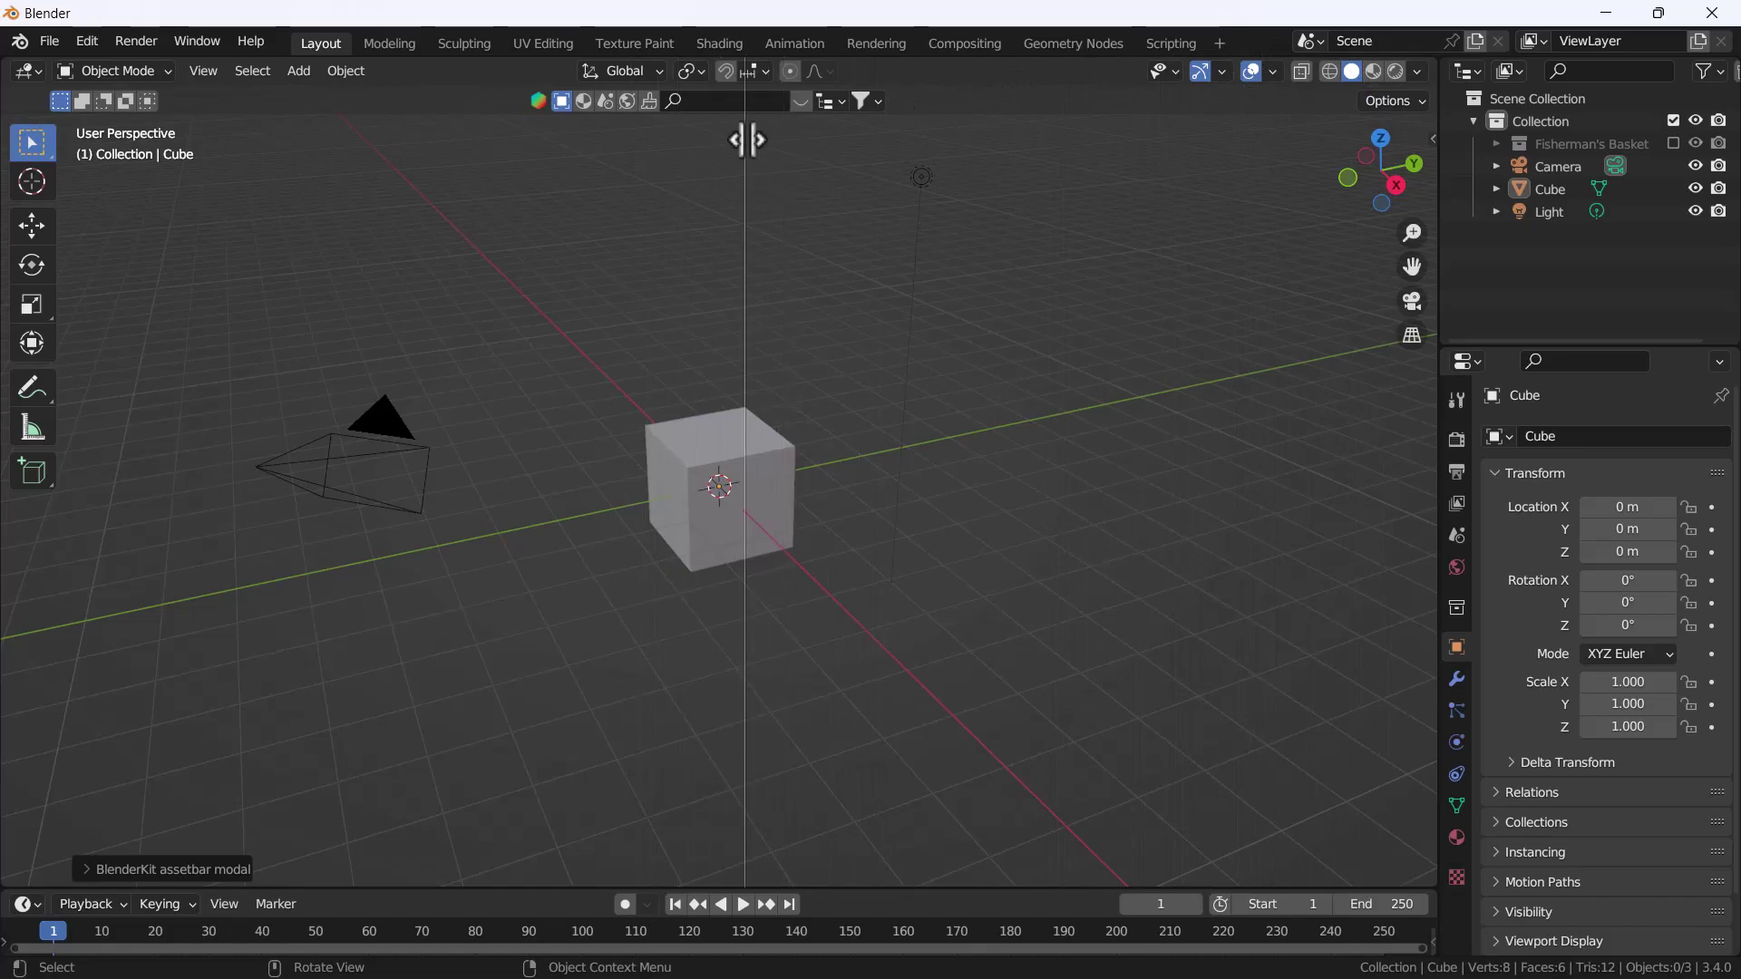
pyautogui.click(745, 140)
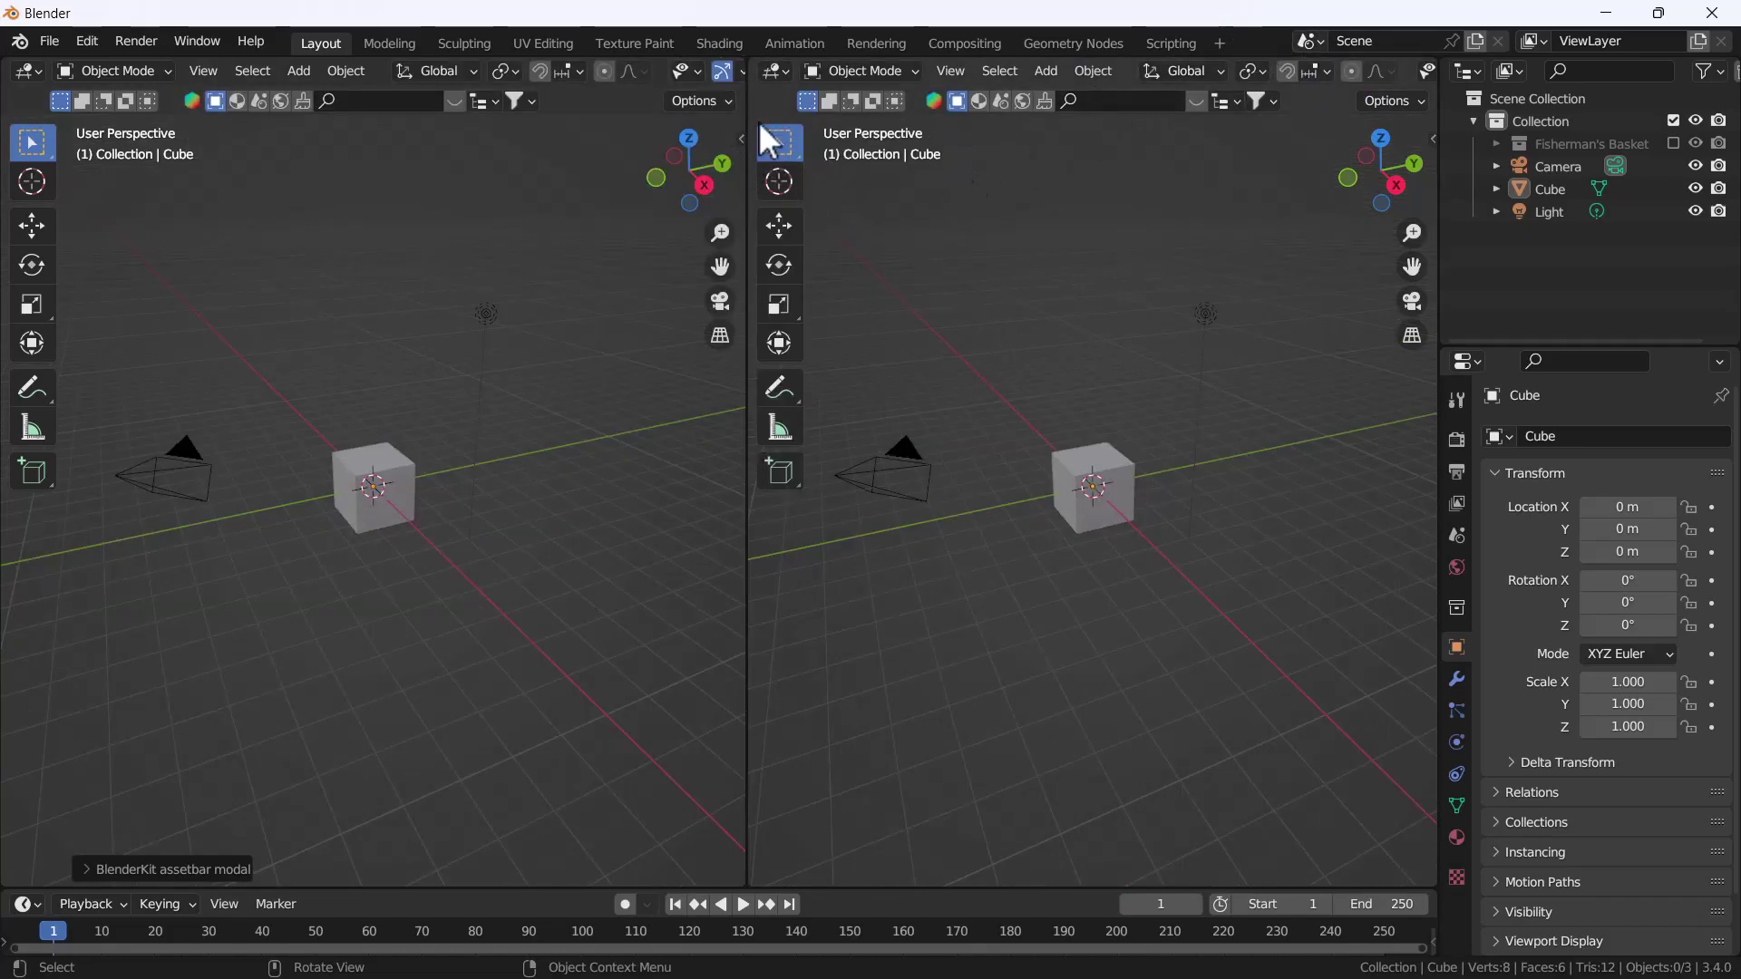
pyautogui.rightClick(749, 60)
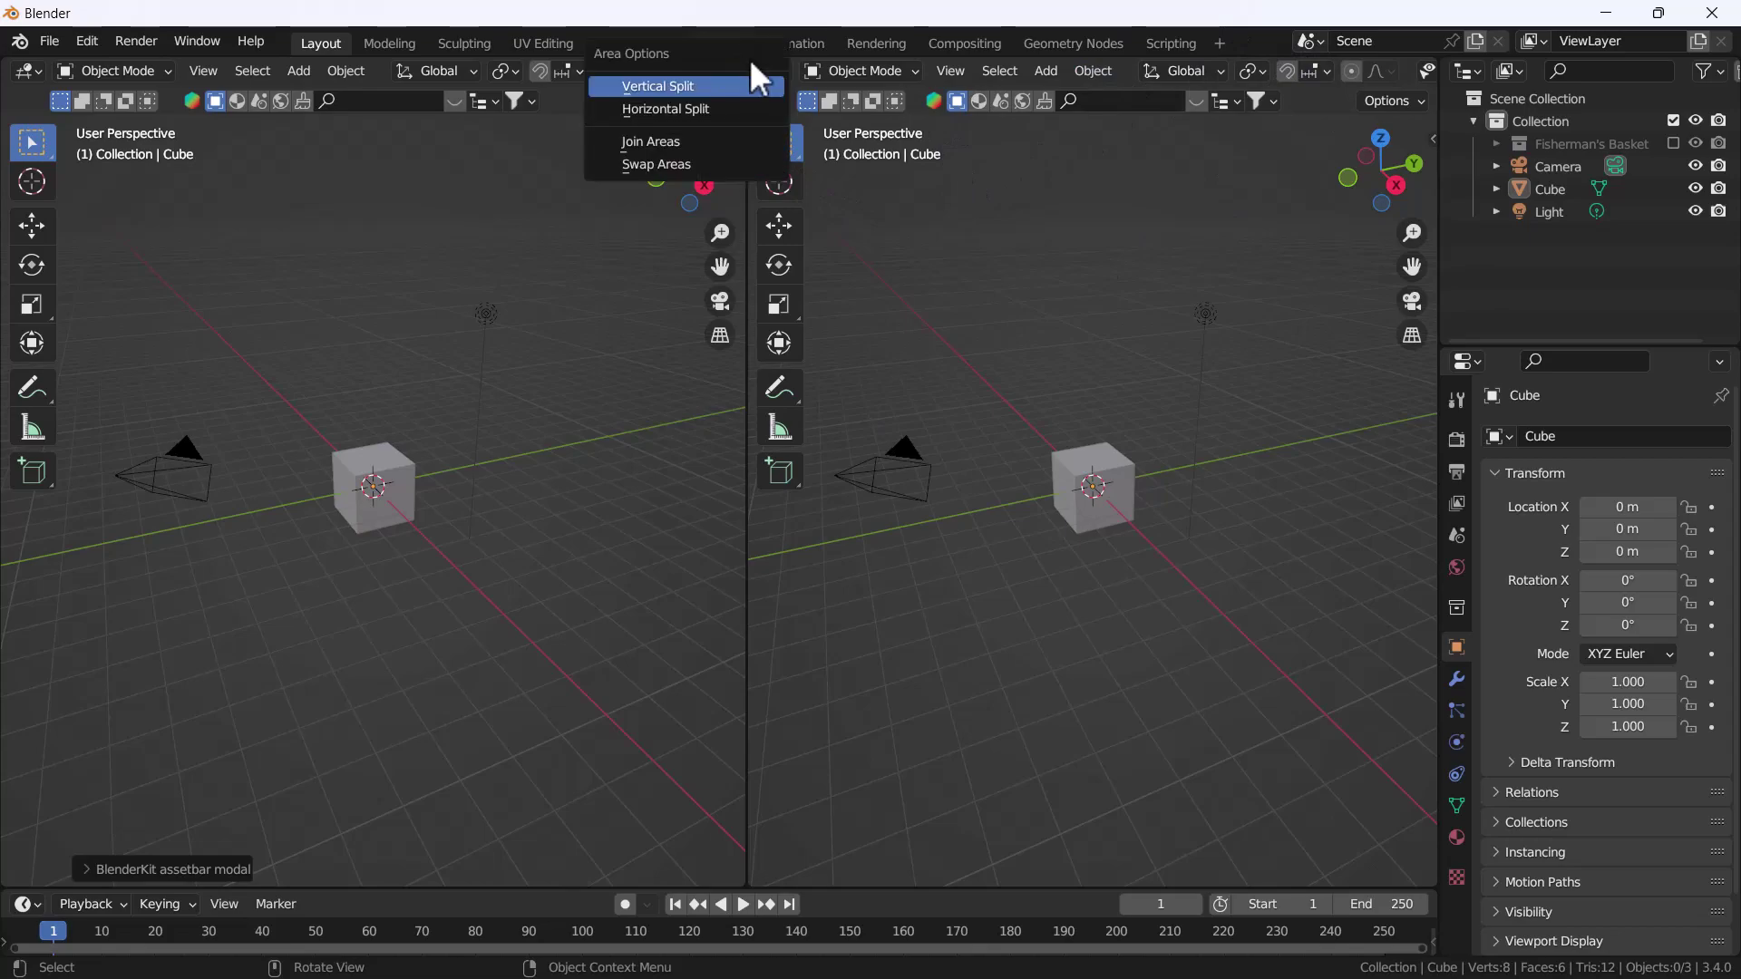
pyautogui.click(704, 110)
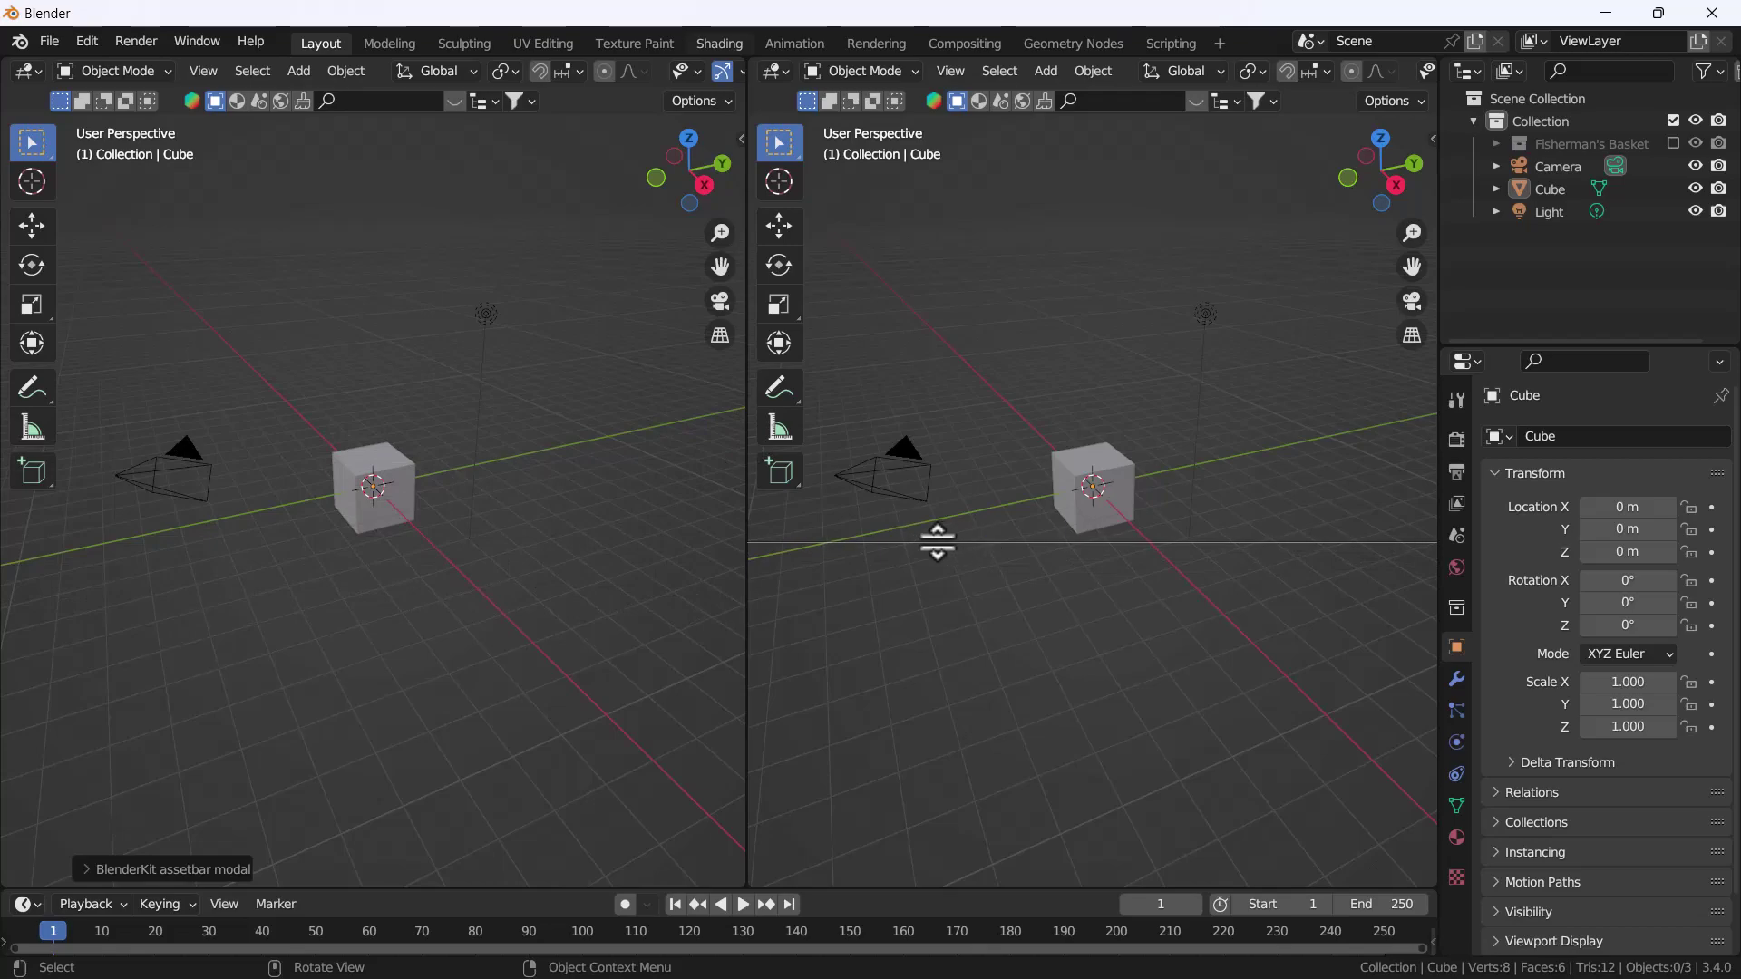
pyautogui.click(835, 523)
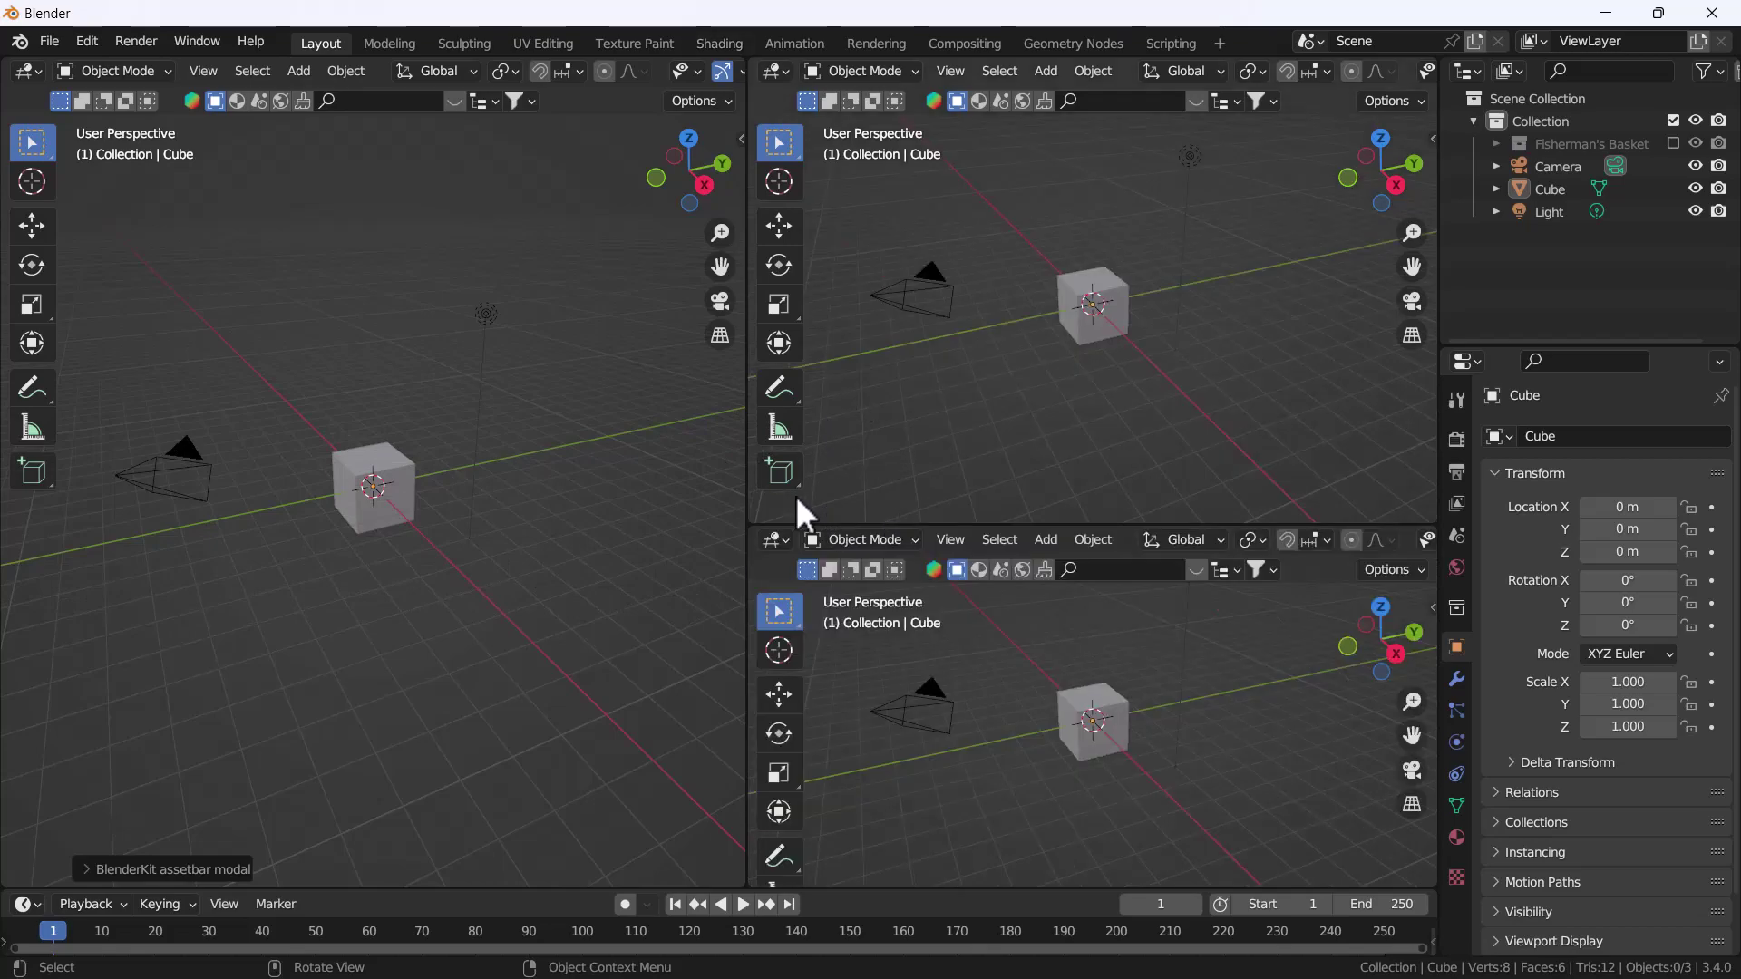
# Make the top-right area a Shader Editor without its sidebar and the bottom-right an Image Editor
pyautogui.rightClick(748, 524)
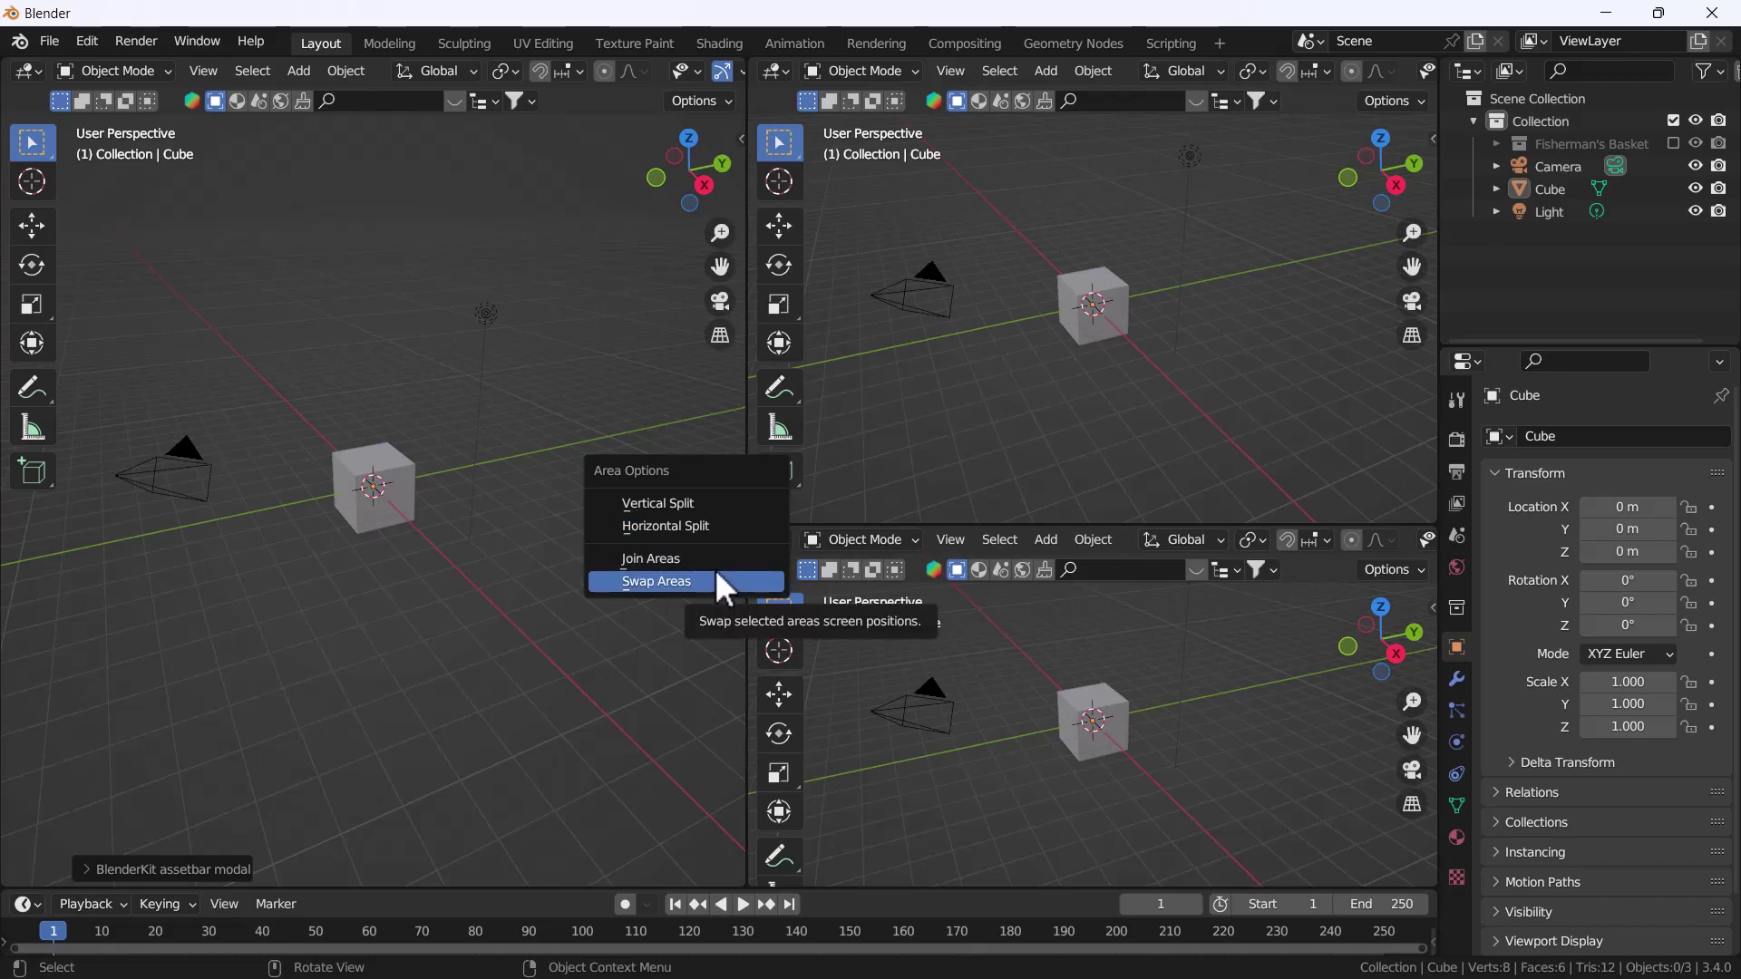
pyautogui.click(776, 71)
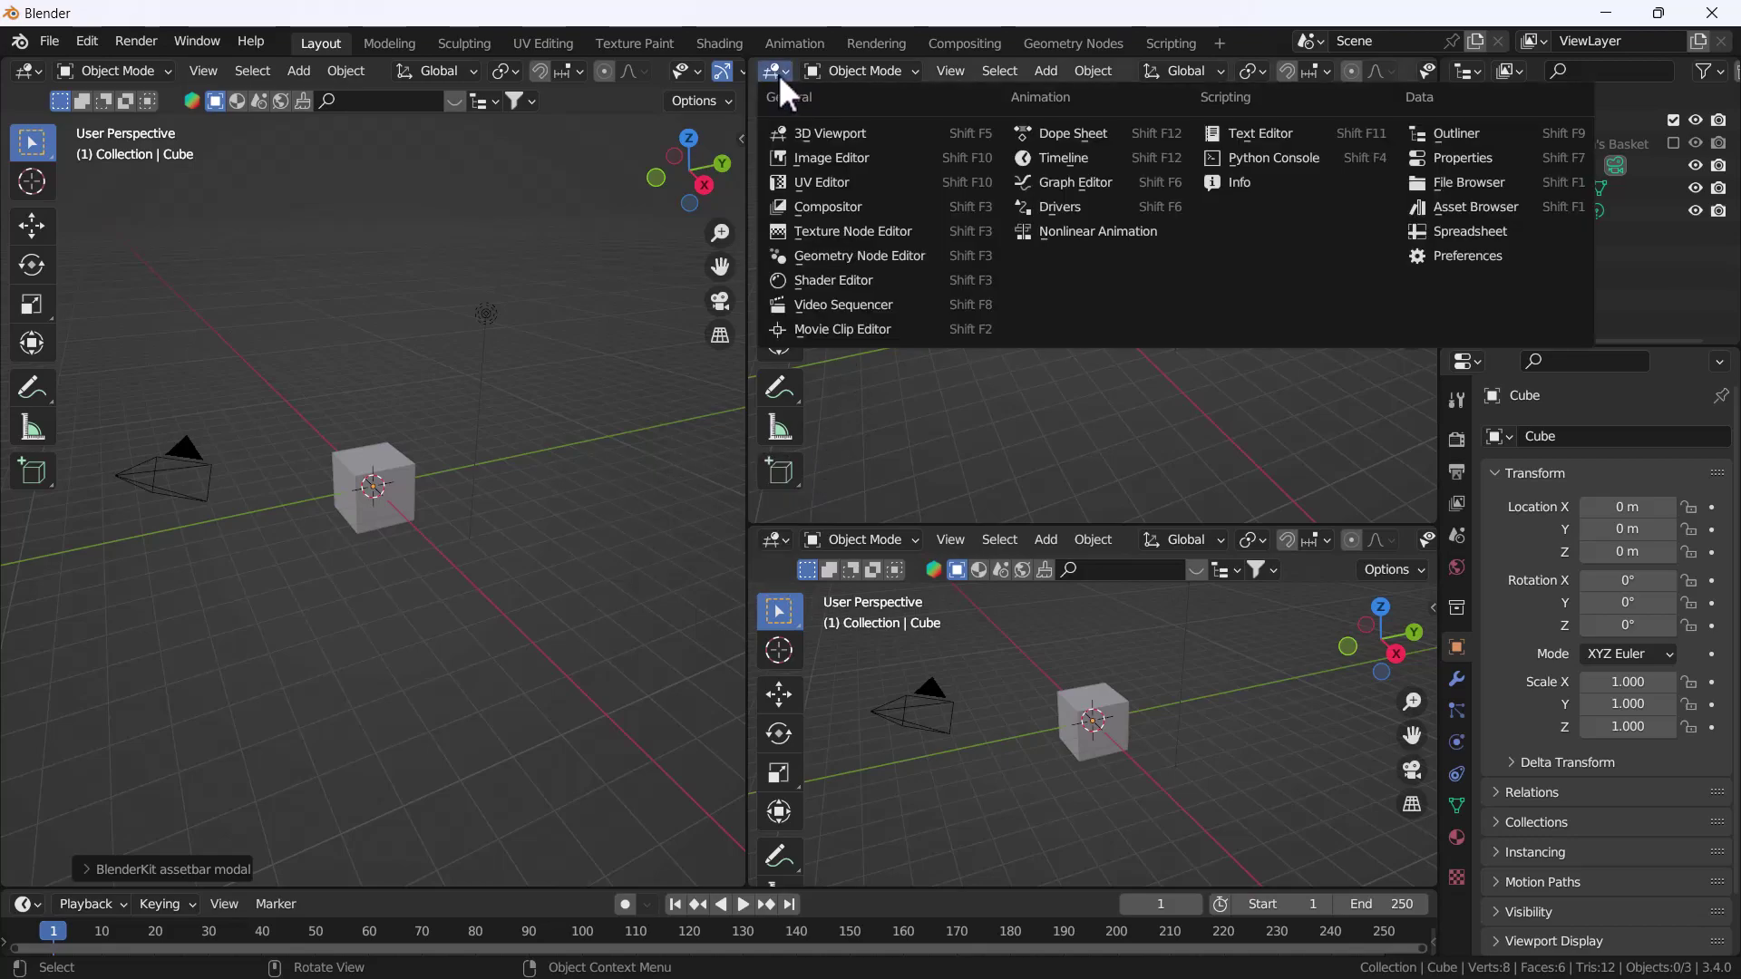
pyautogui.click(811, 275)
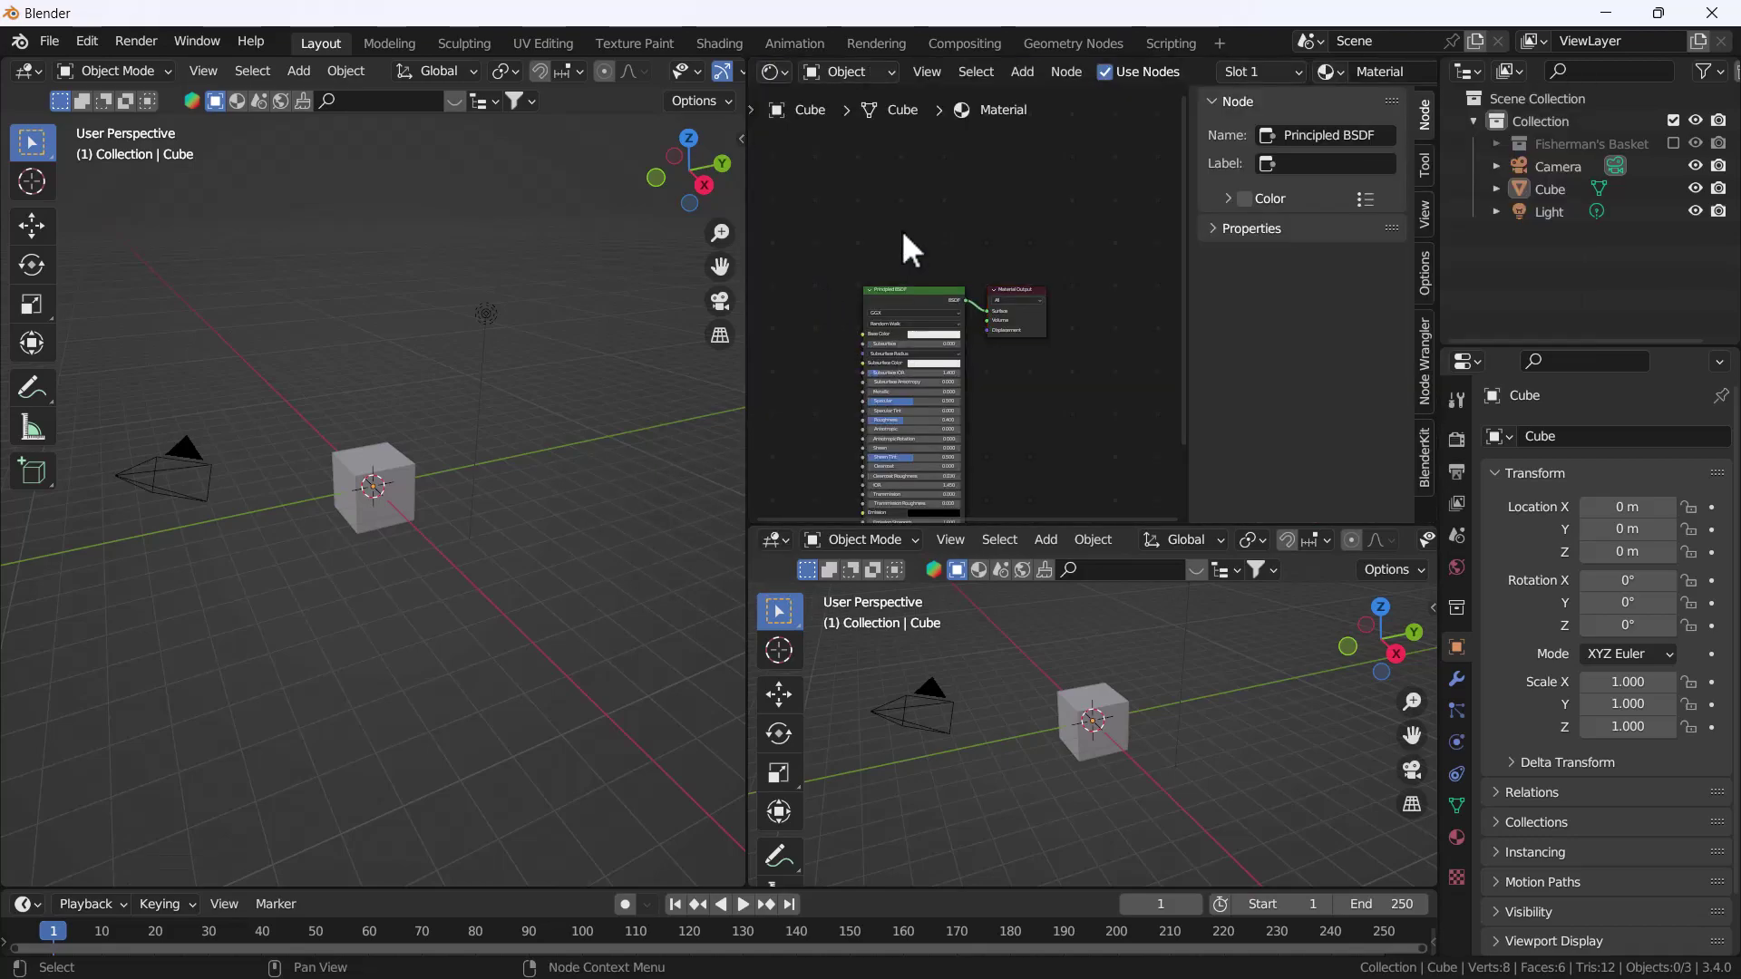
pyautogui.press('n')
pyautogui.click(774, 540)
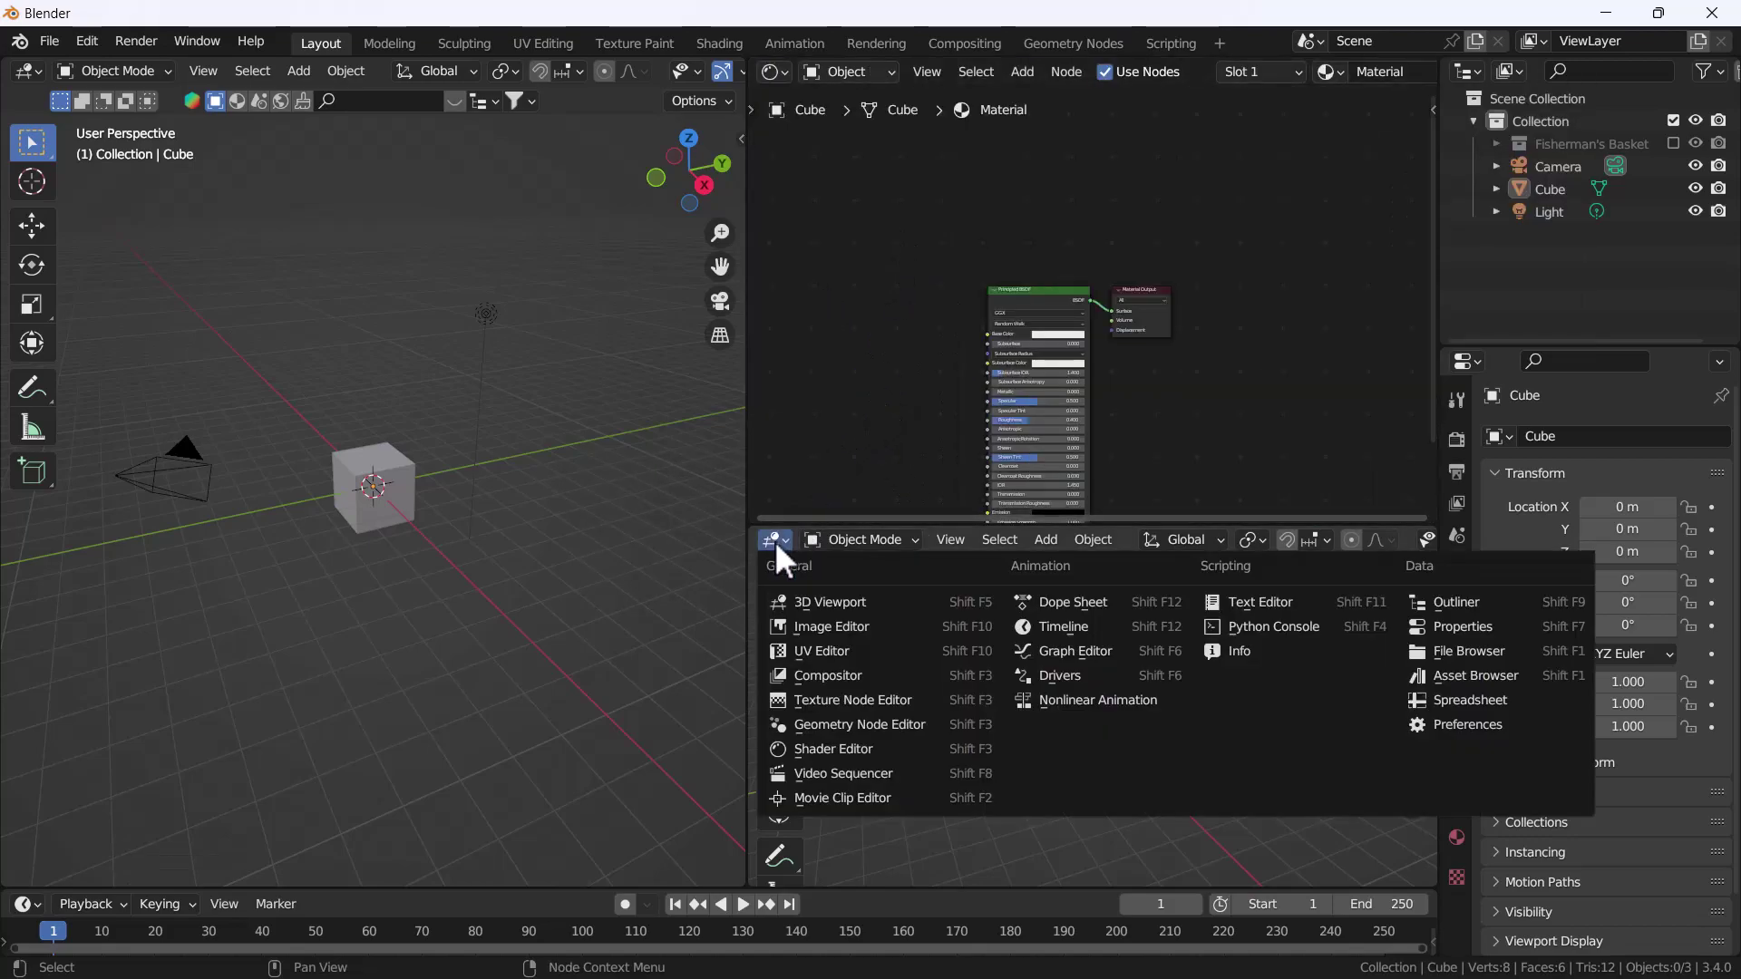
pyautogui.click(813, 629)
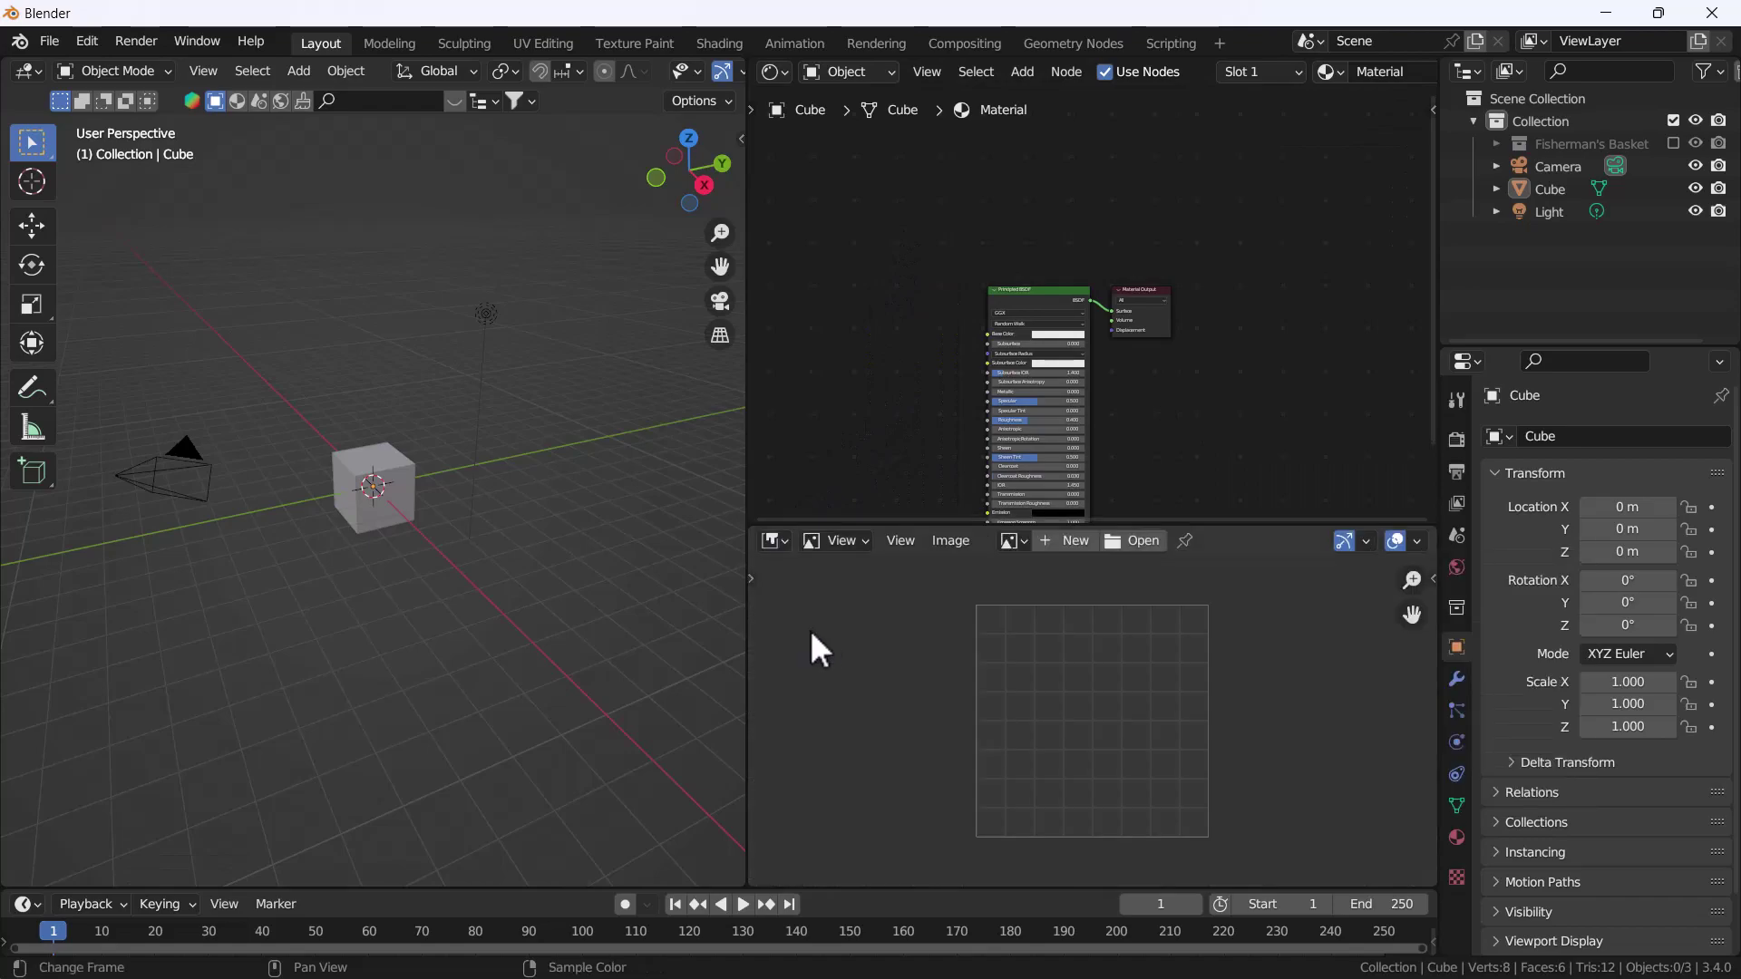
# Swap the Shader Editor and Image Editor areas so the Image Editor is on top
pyautogui.rightClick(749, 528)
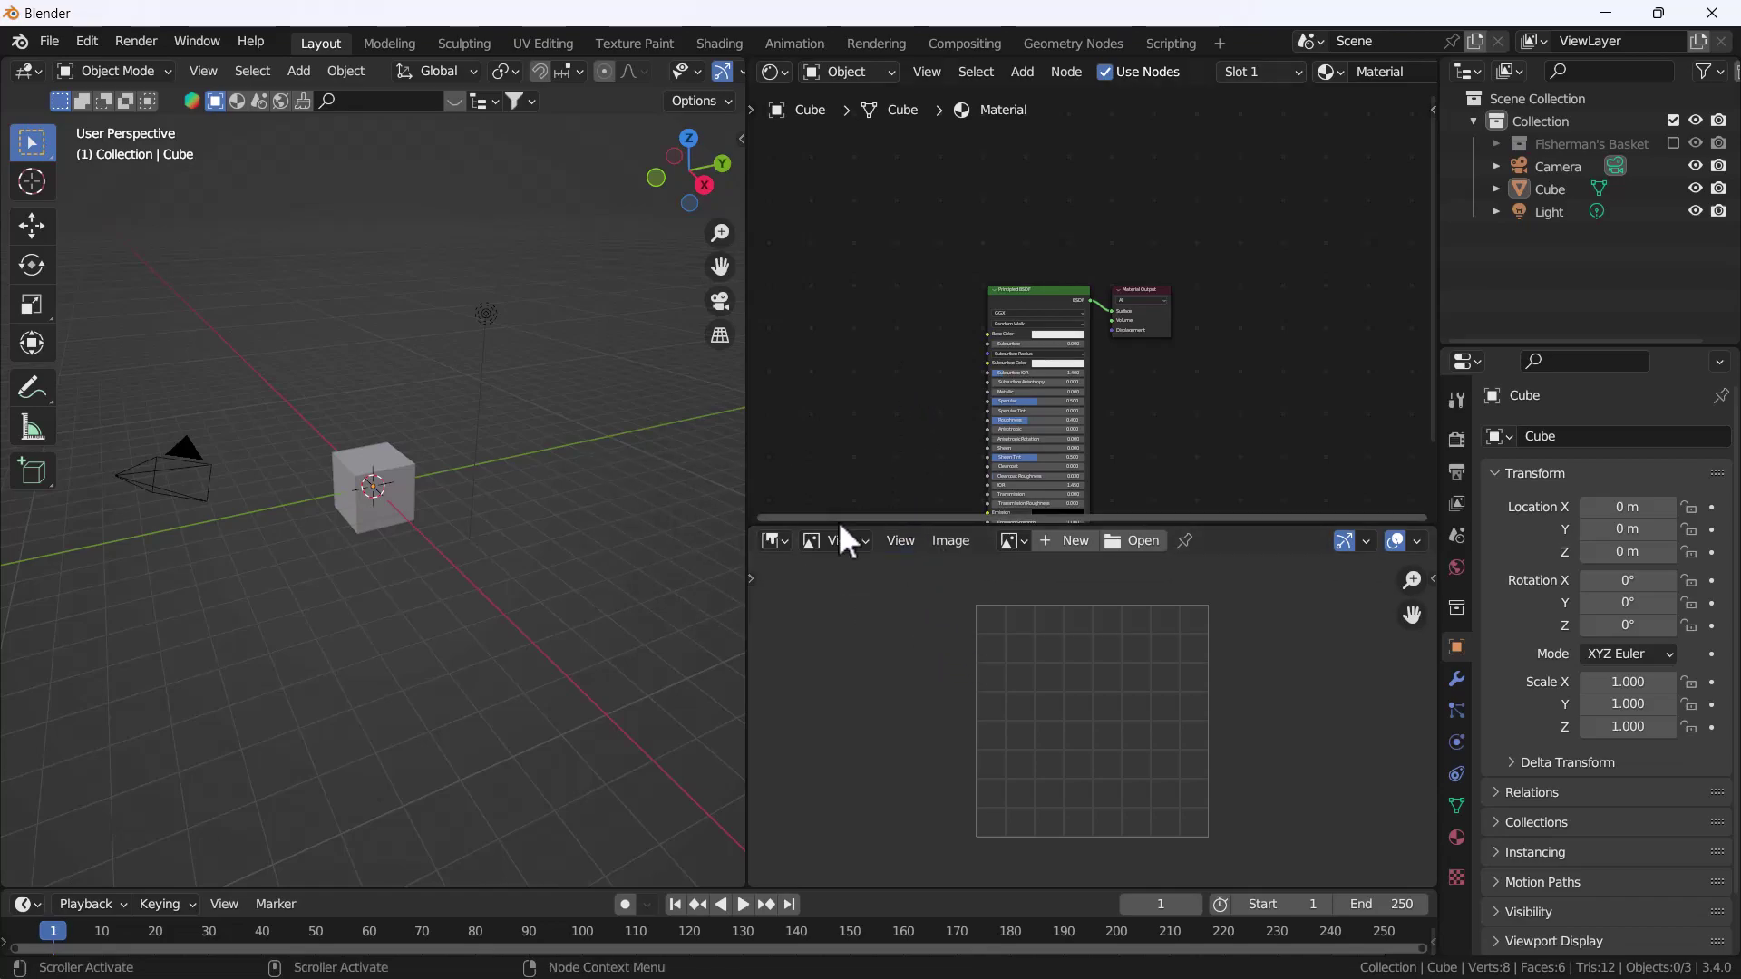
pyautogui.rightClick(754, 528)
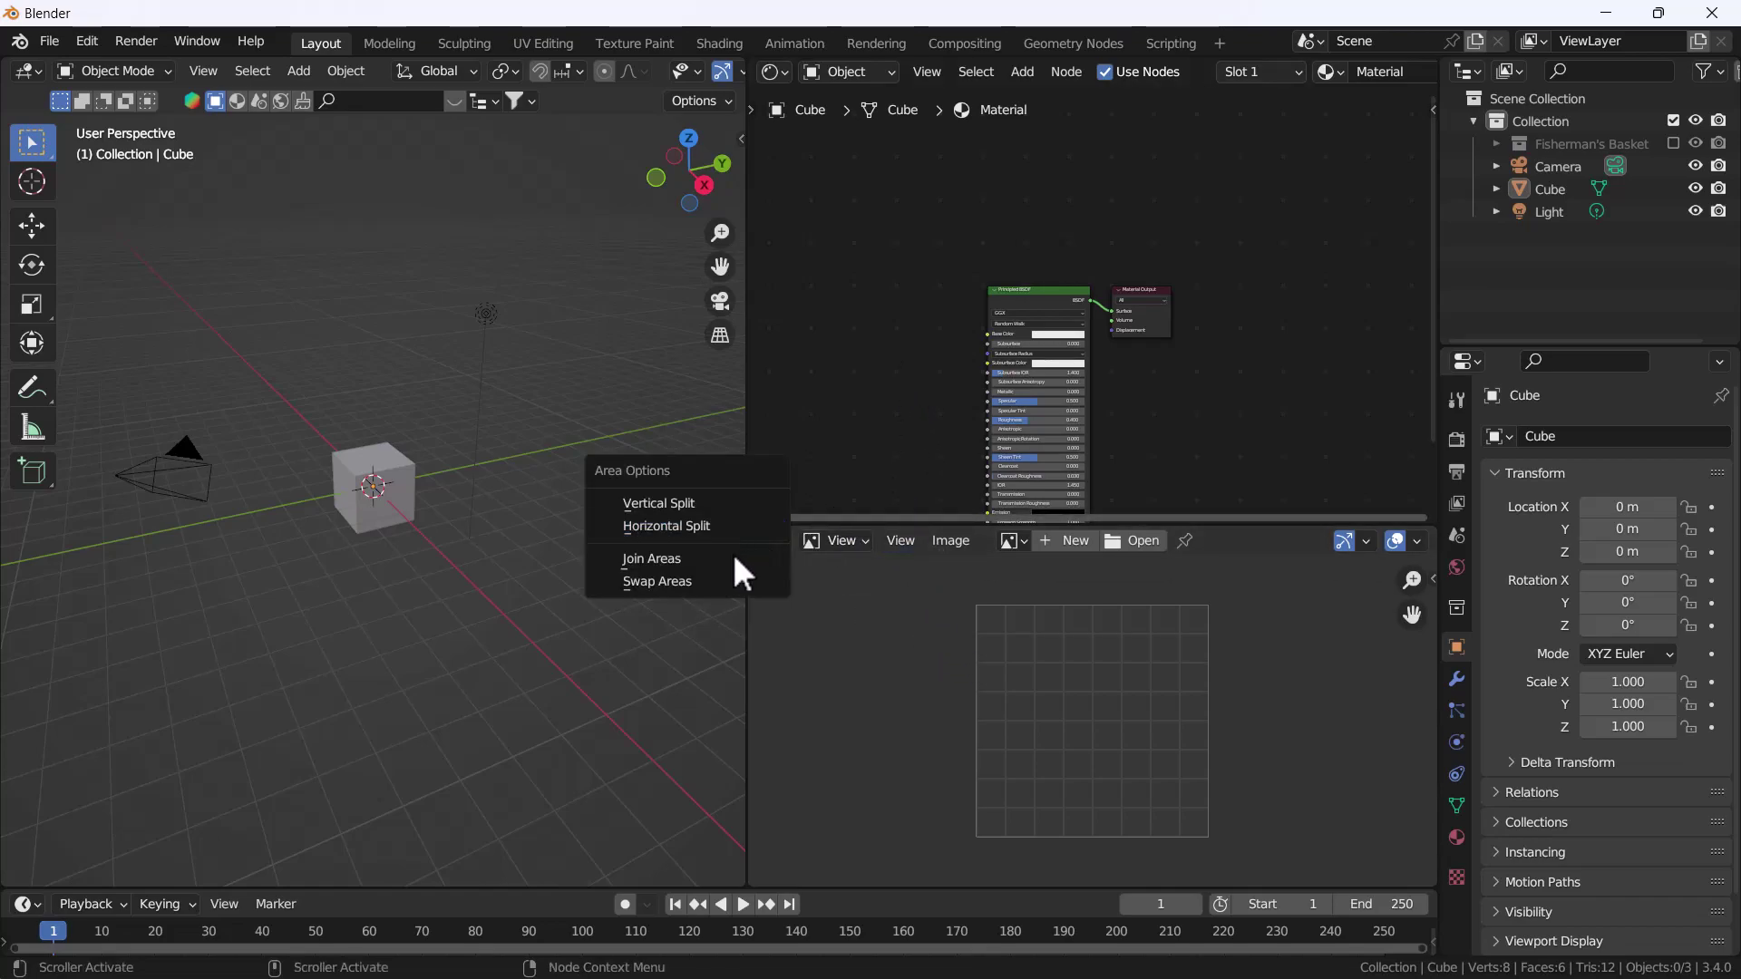
pyautogui.click(715, 577)
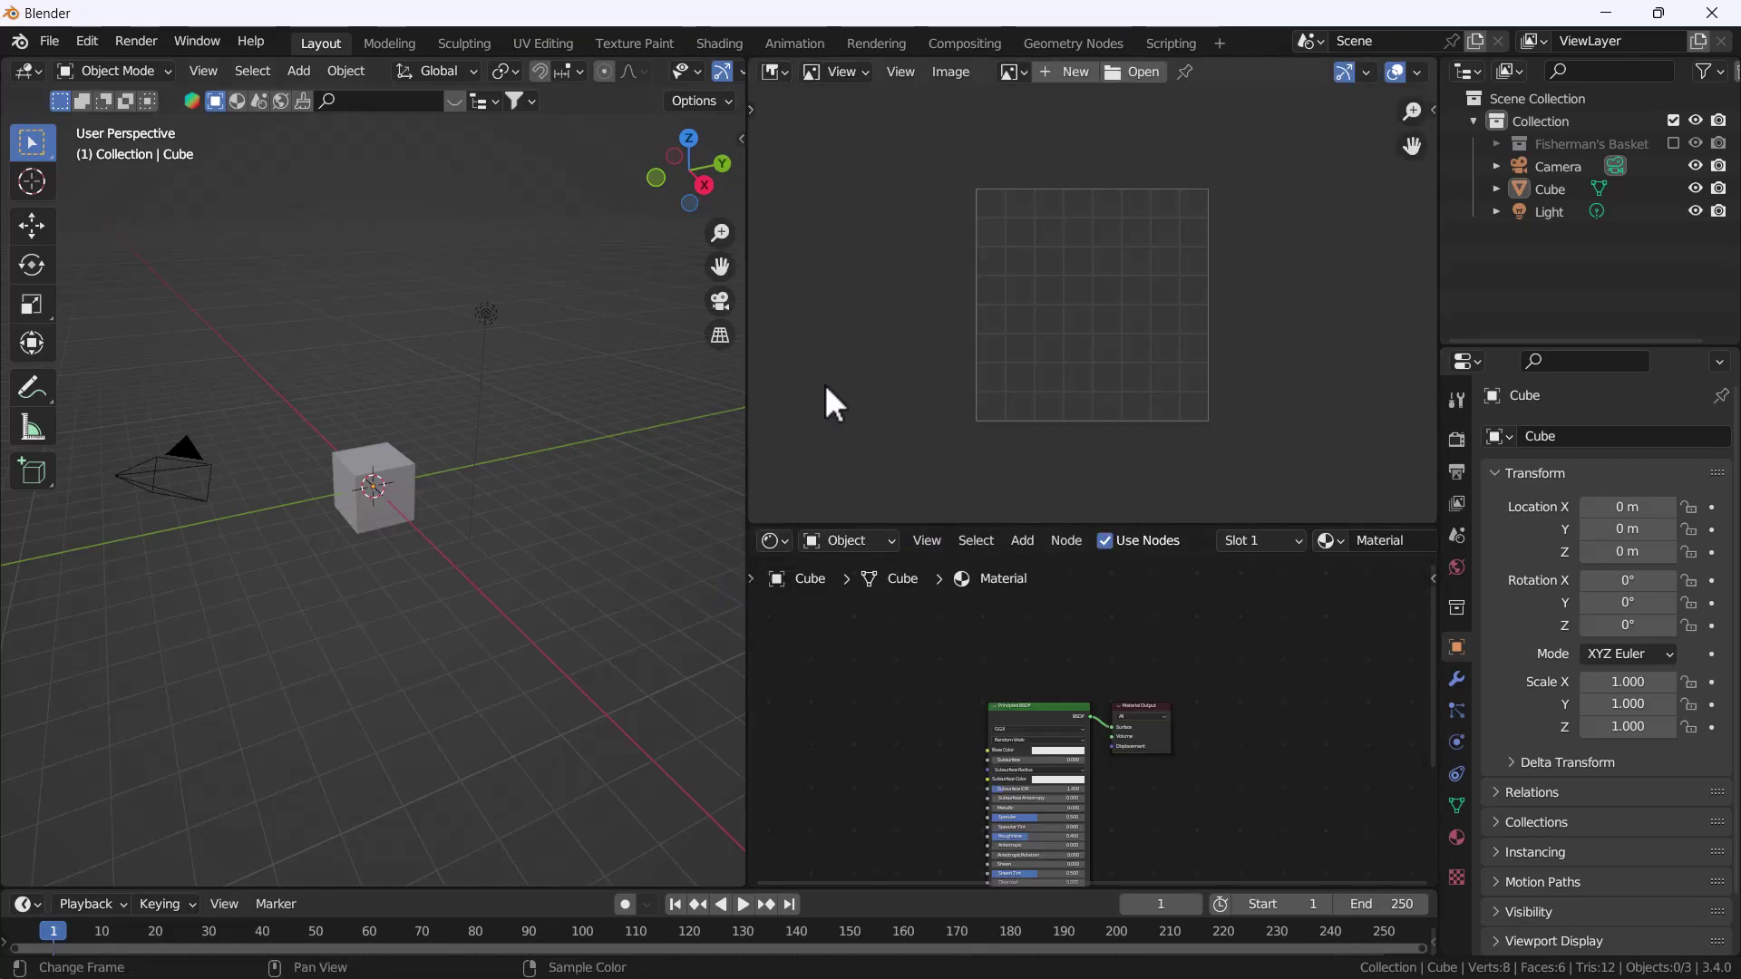
# Join the Image Editor into the Shader Editor, then join that into the 3D Viewport
pyautogui.rightClick(751, 522)
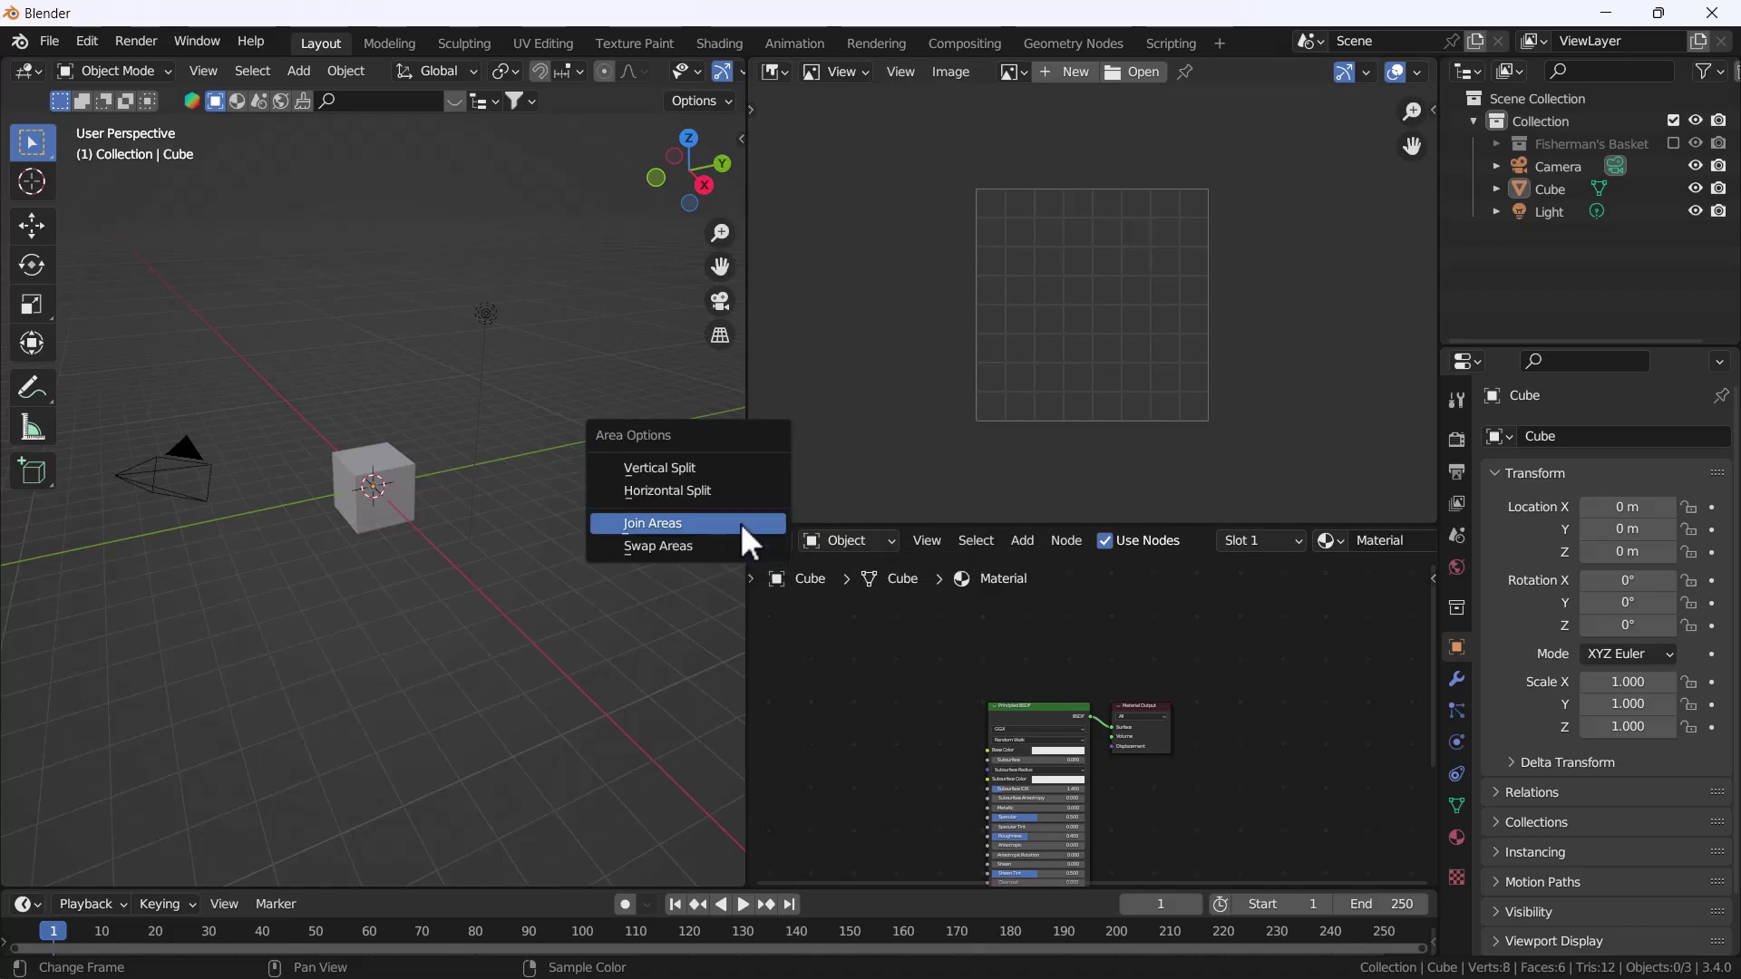
pyautogui.click(739, 526)
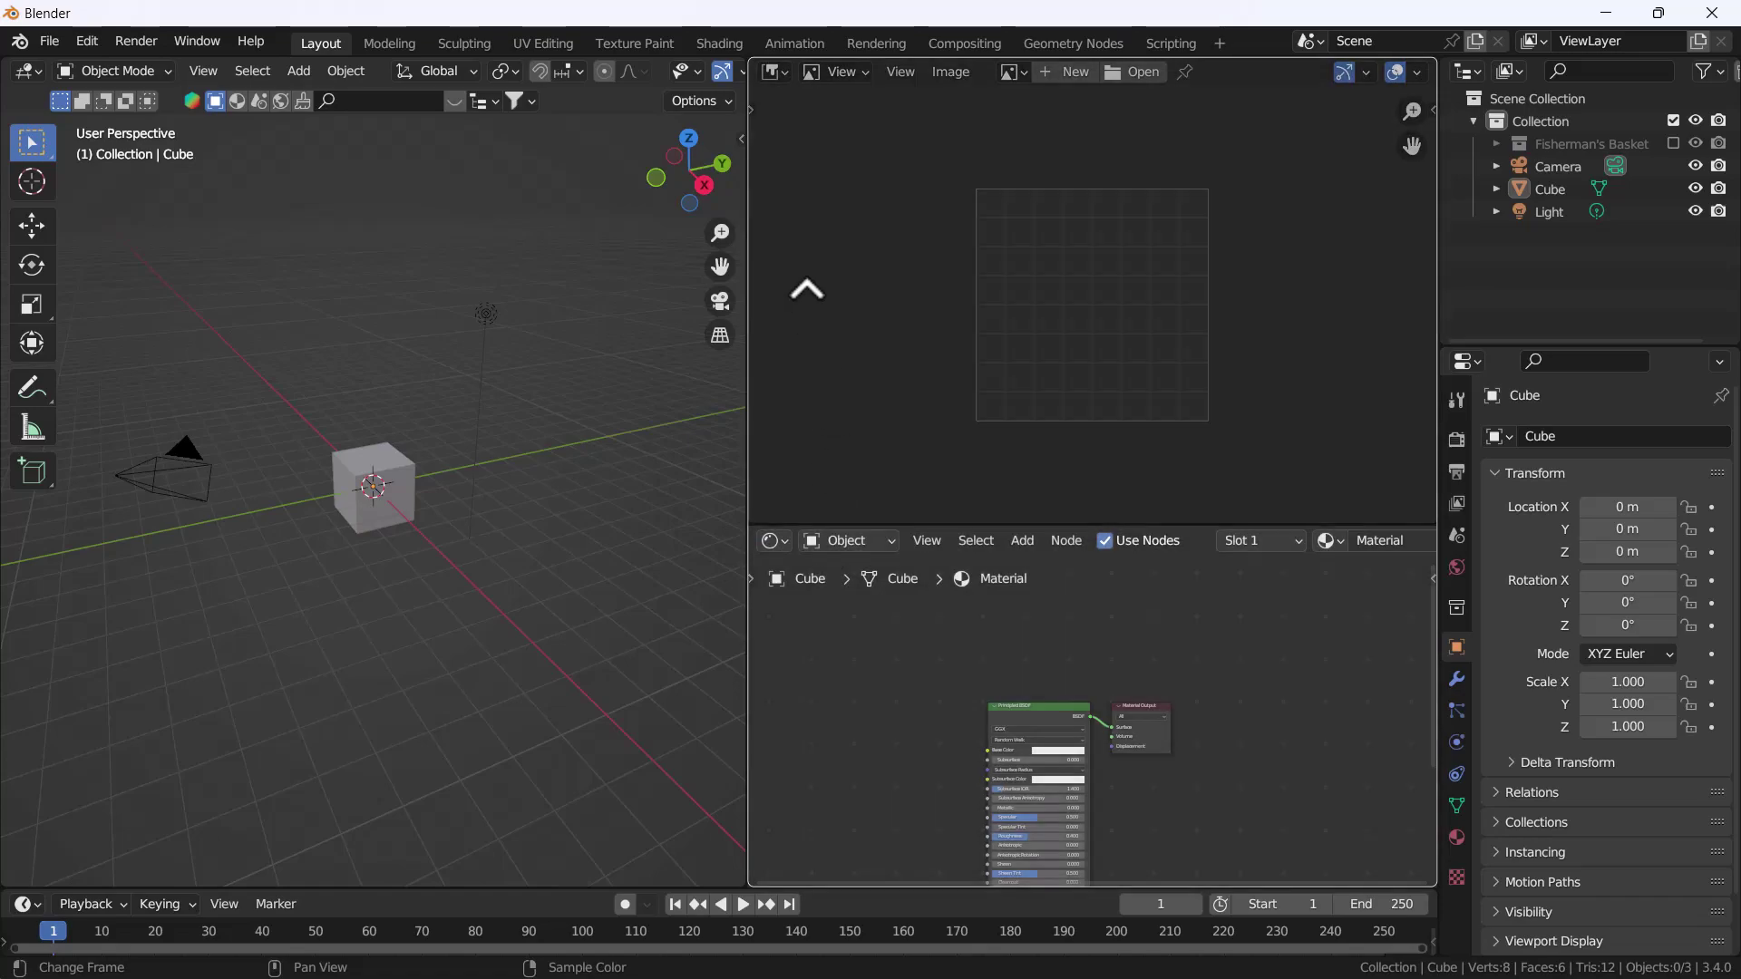
pyautogui.click(819, 299)
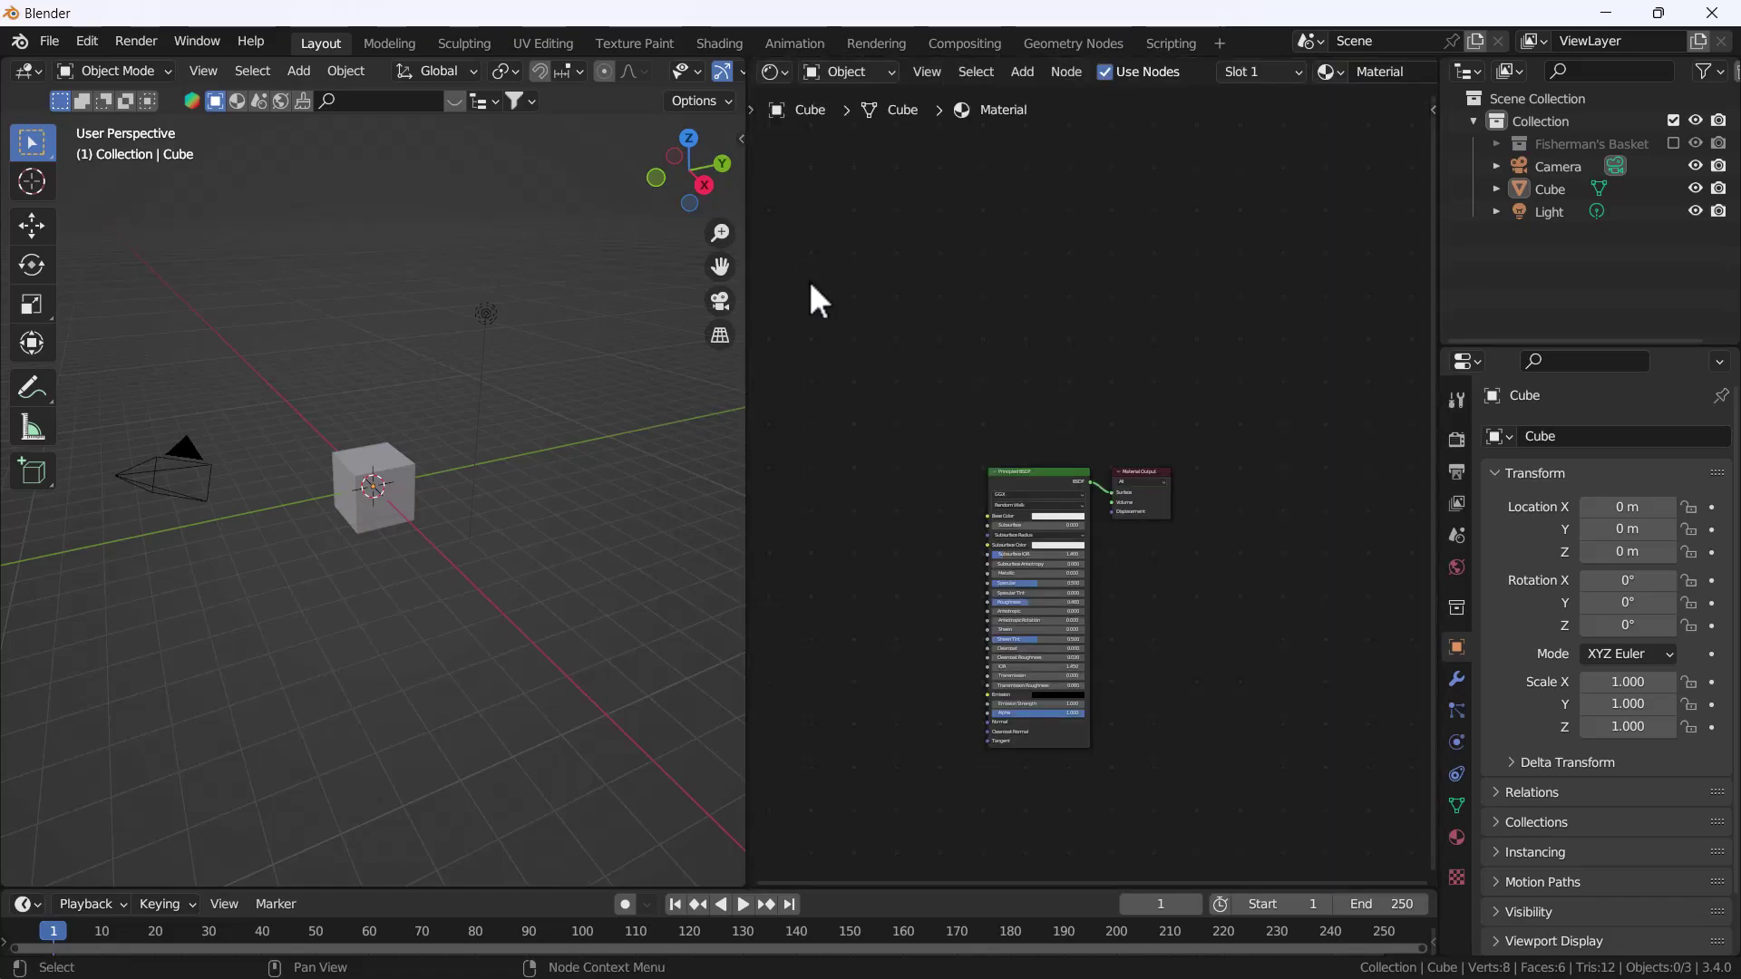
pyautogui.rightClick(746, 67)
pyautogui.click(686, 145)
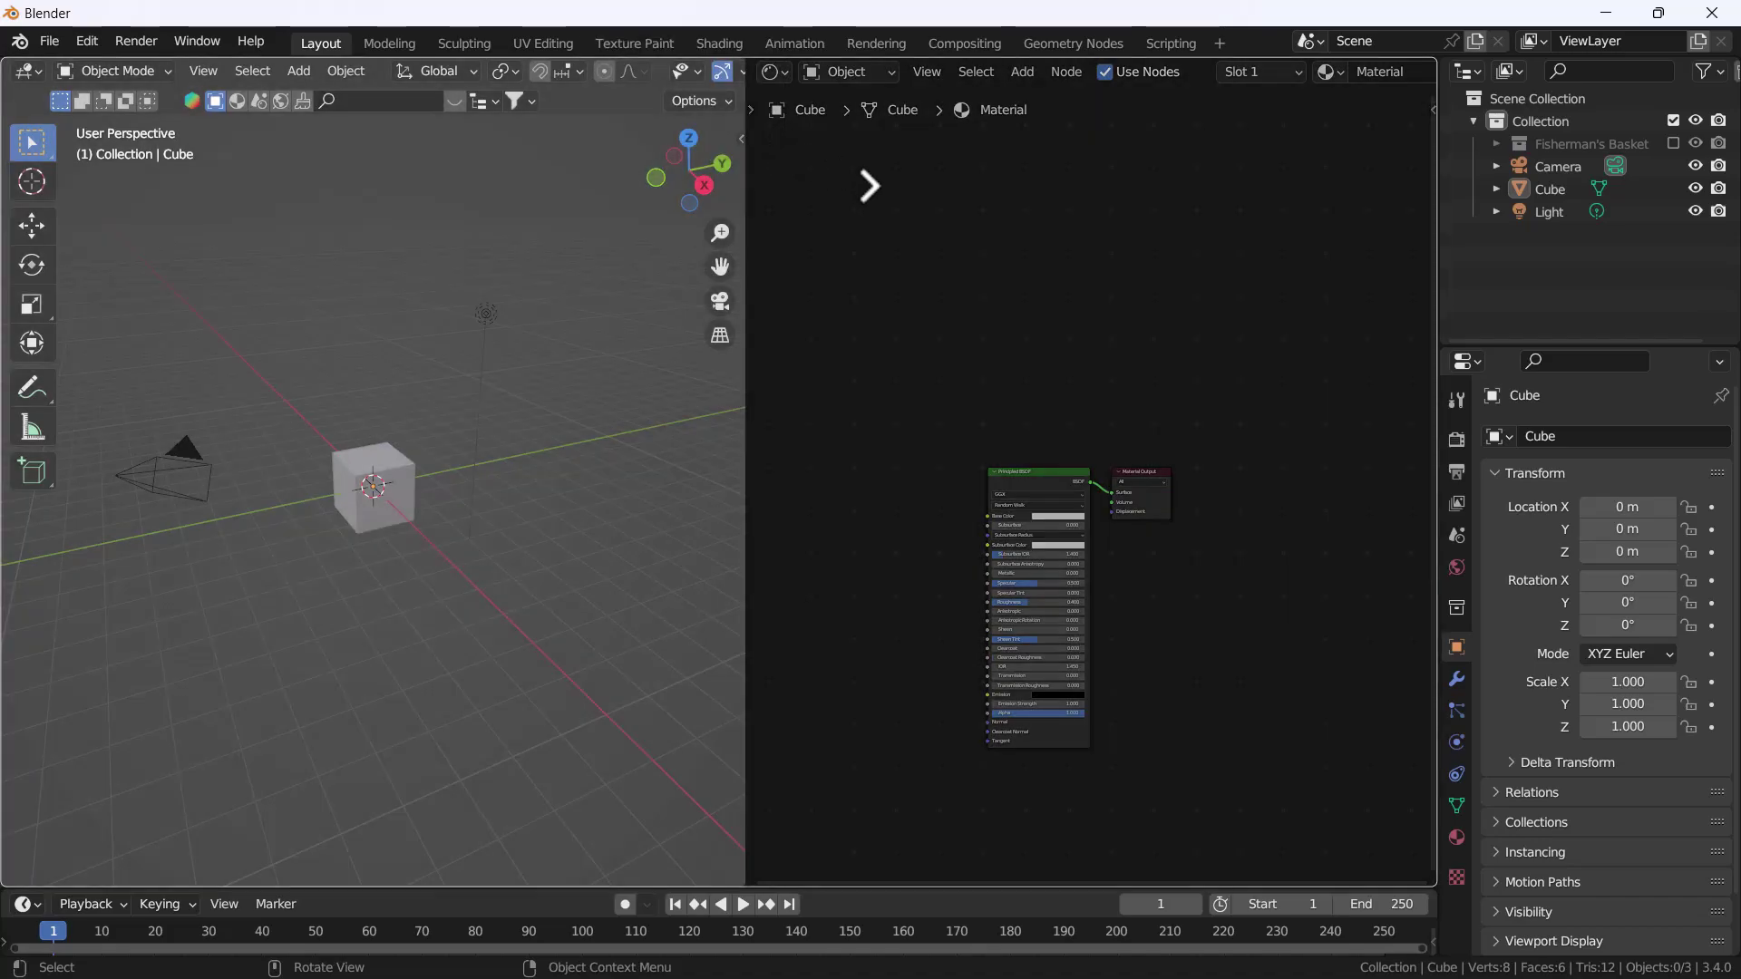
pyautogui.click(1169, 238)
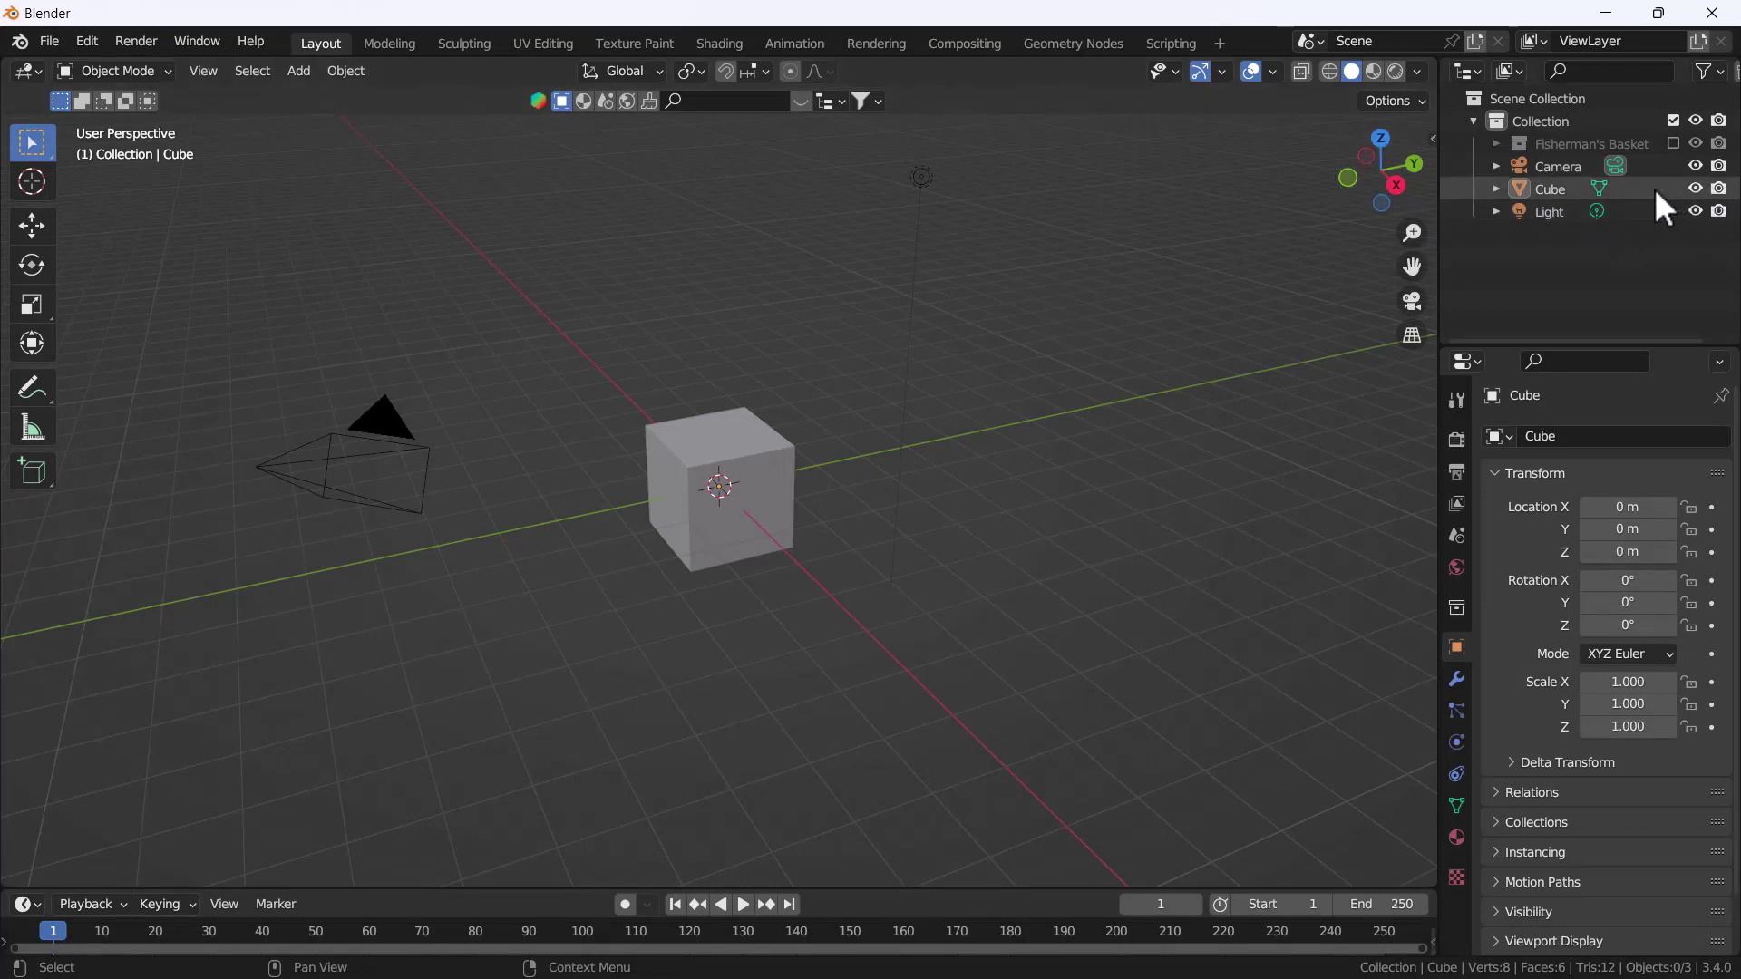
# Hide the Cube, show the Fisherman's Basket, and look through the scene camera
pyautogui.click(1695, 188)
pyautogui.click(1673, 144)
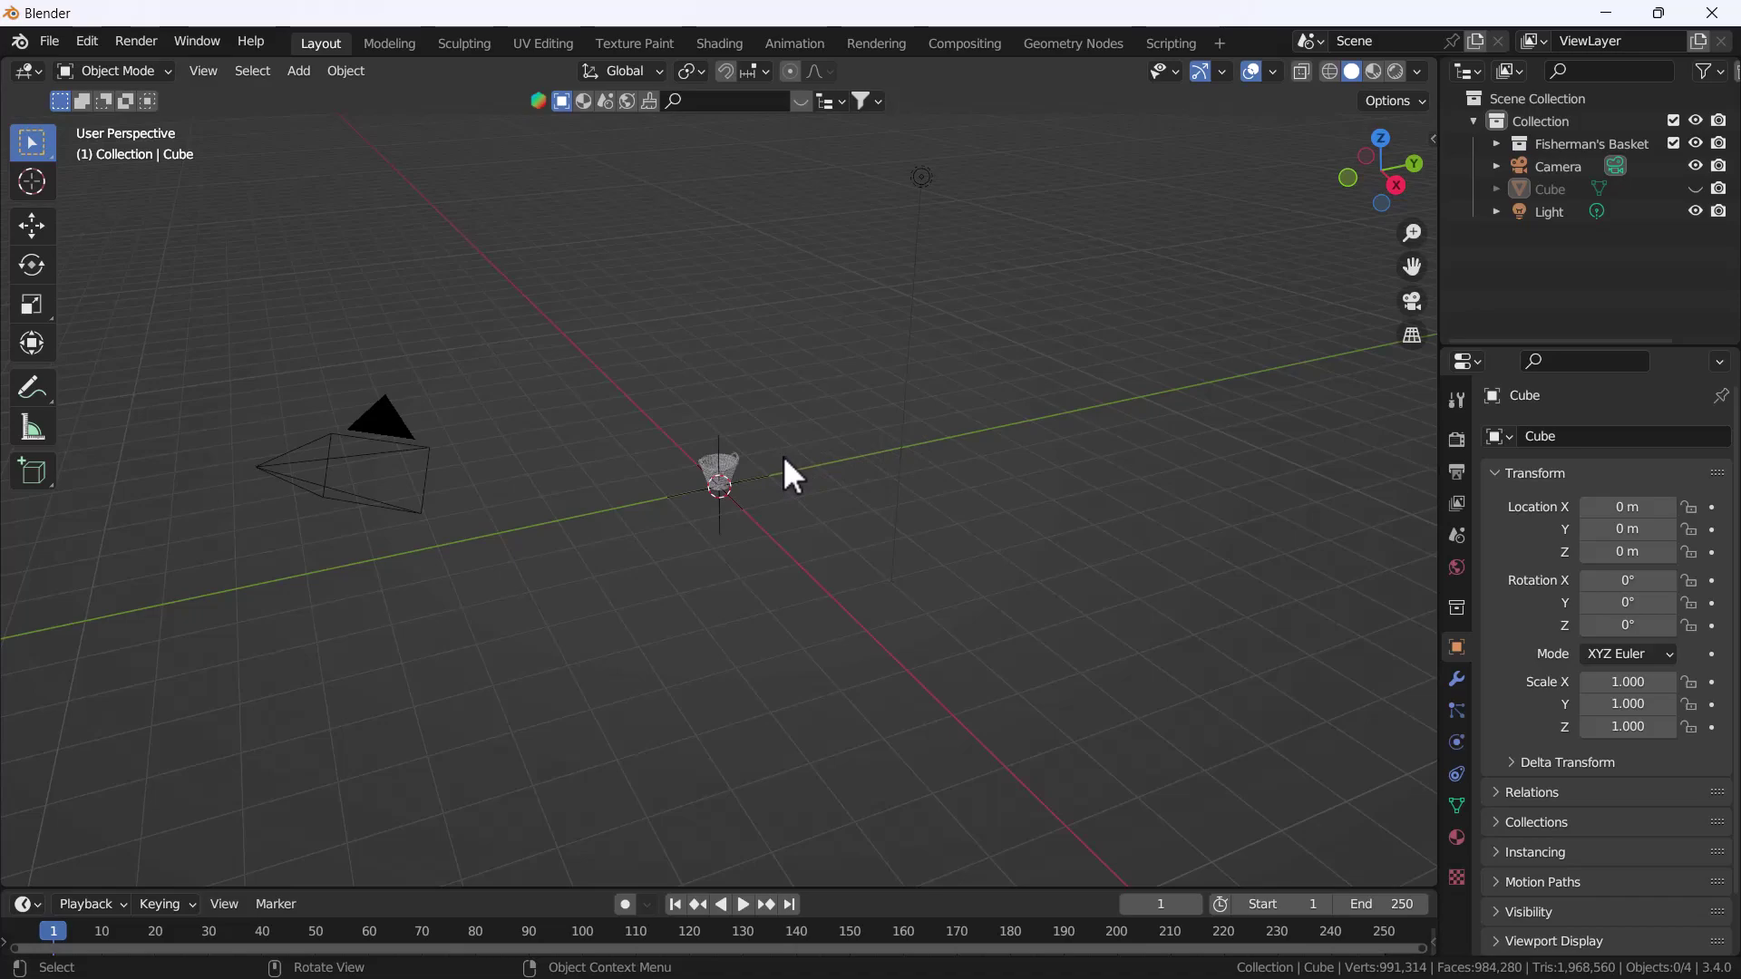
pyautogui.press('KP_0')
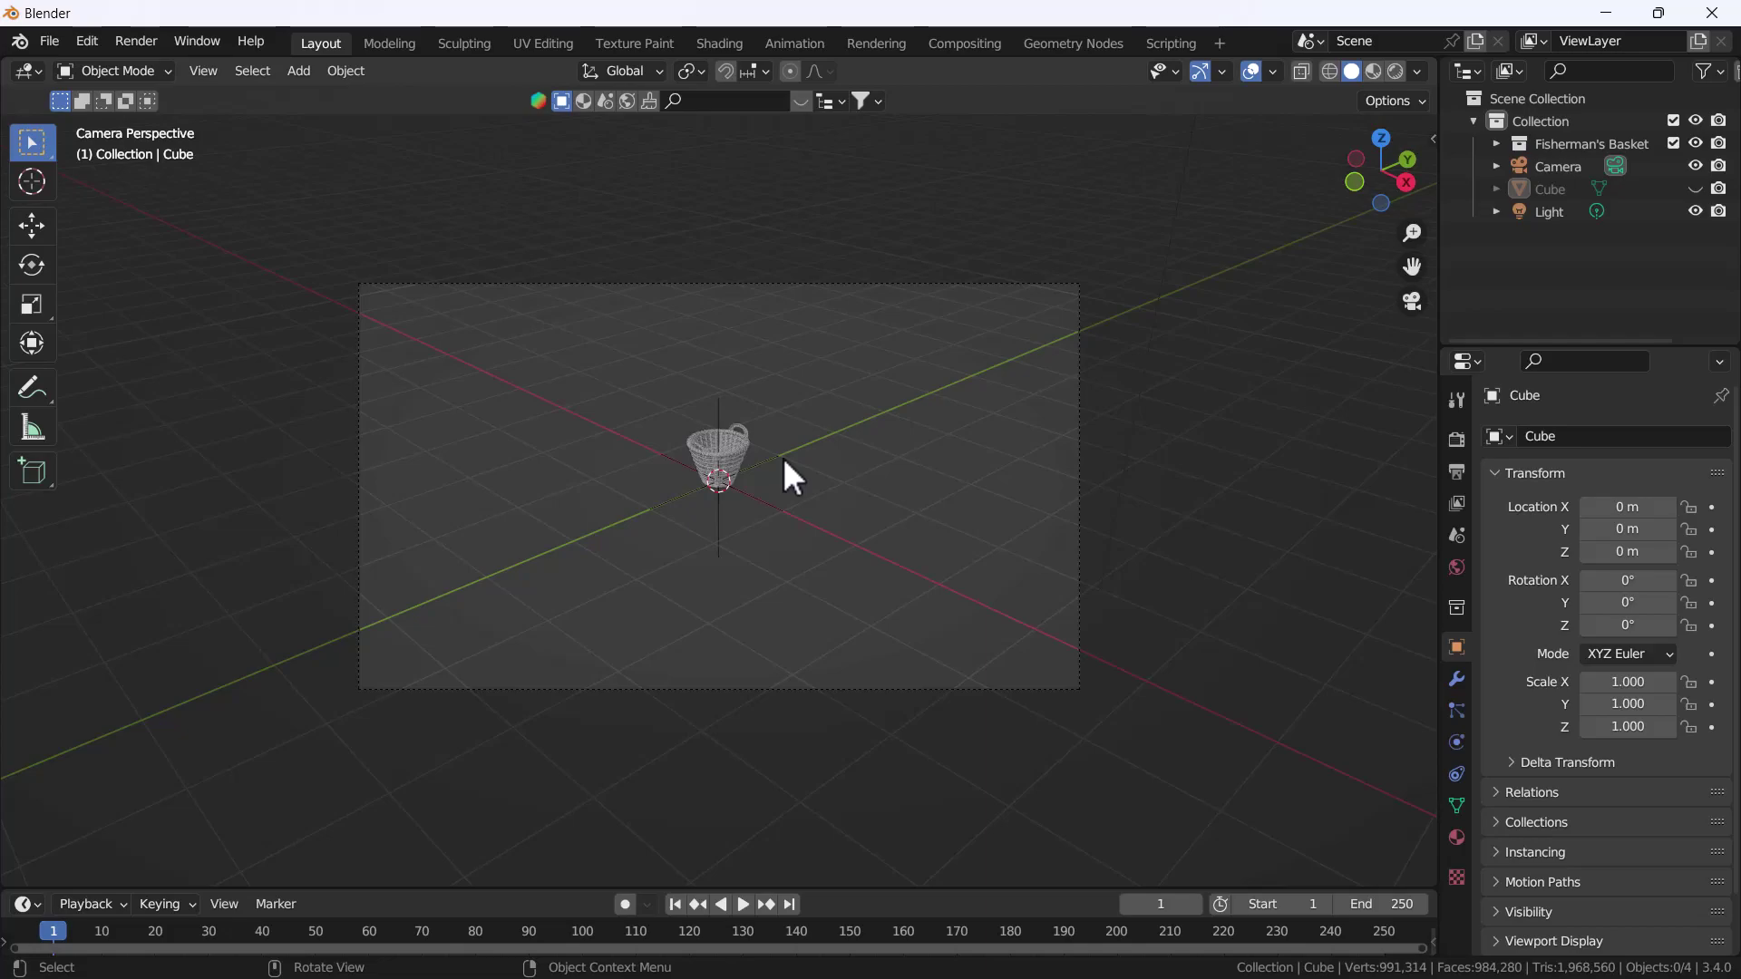
pyautogui.scroll(5, 712, 499)
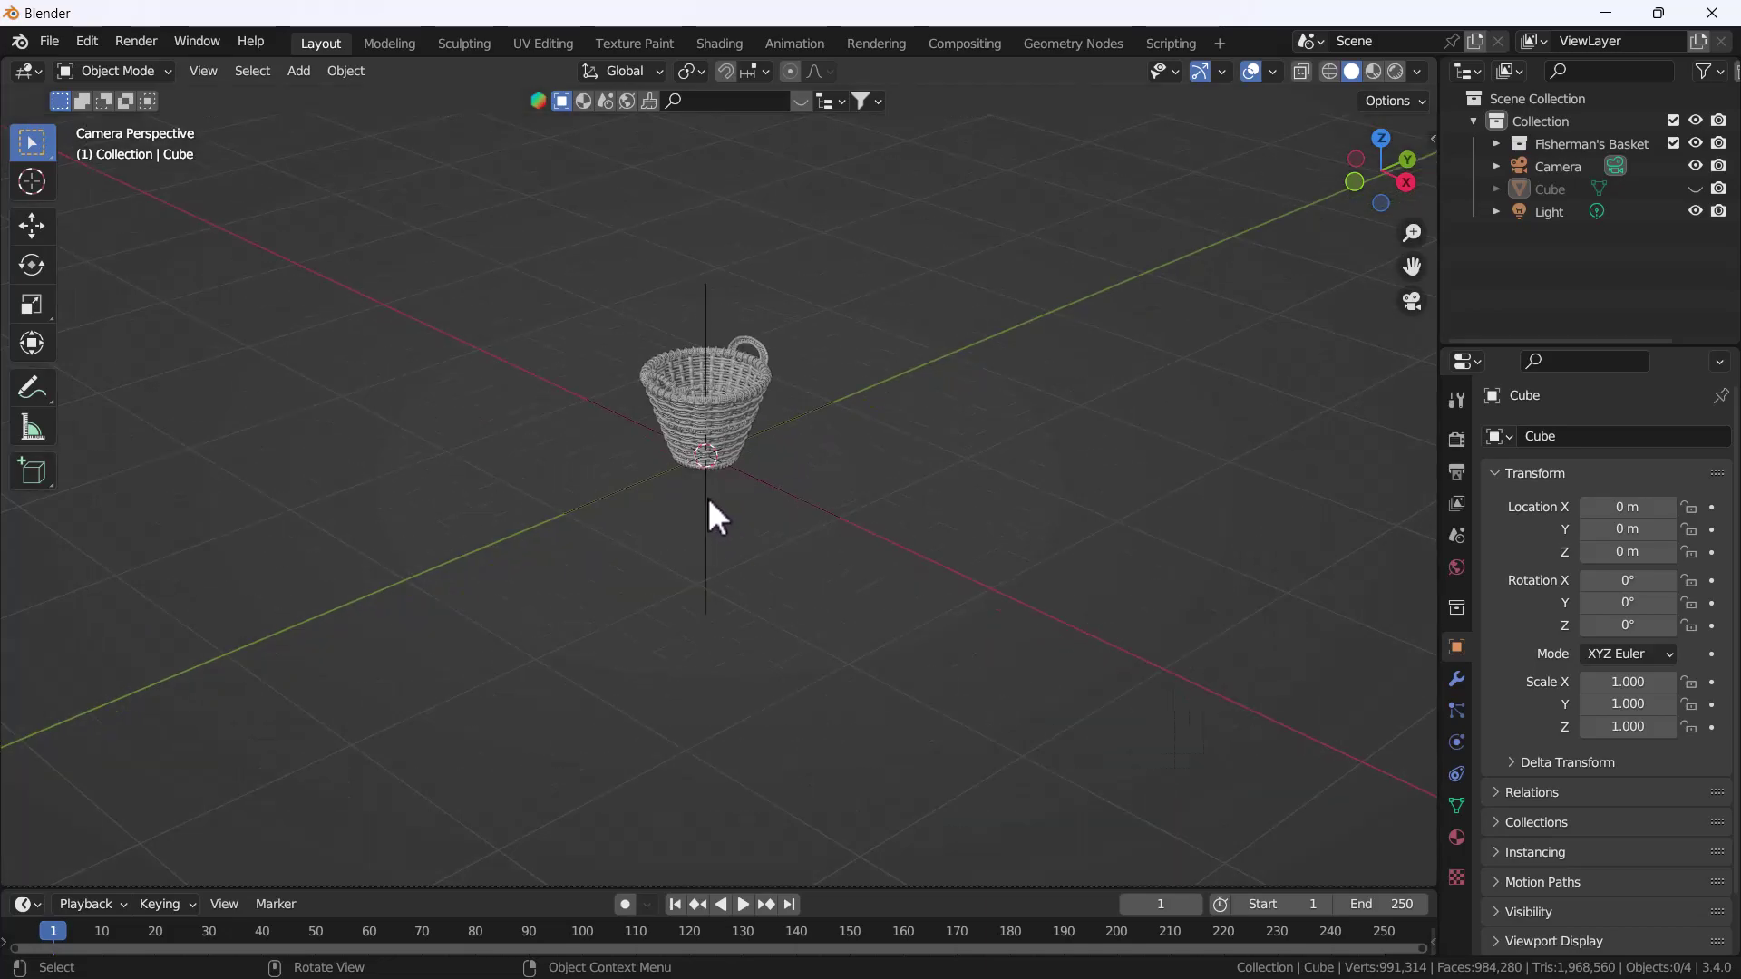
pyautogui.scroll(6, 737, 489)
pyautogui.scroll(2, 789, 461)
pyautogui.scroll(-8, 789, 463)
pyautogui.scroll(-3, 792, 464)
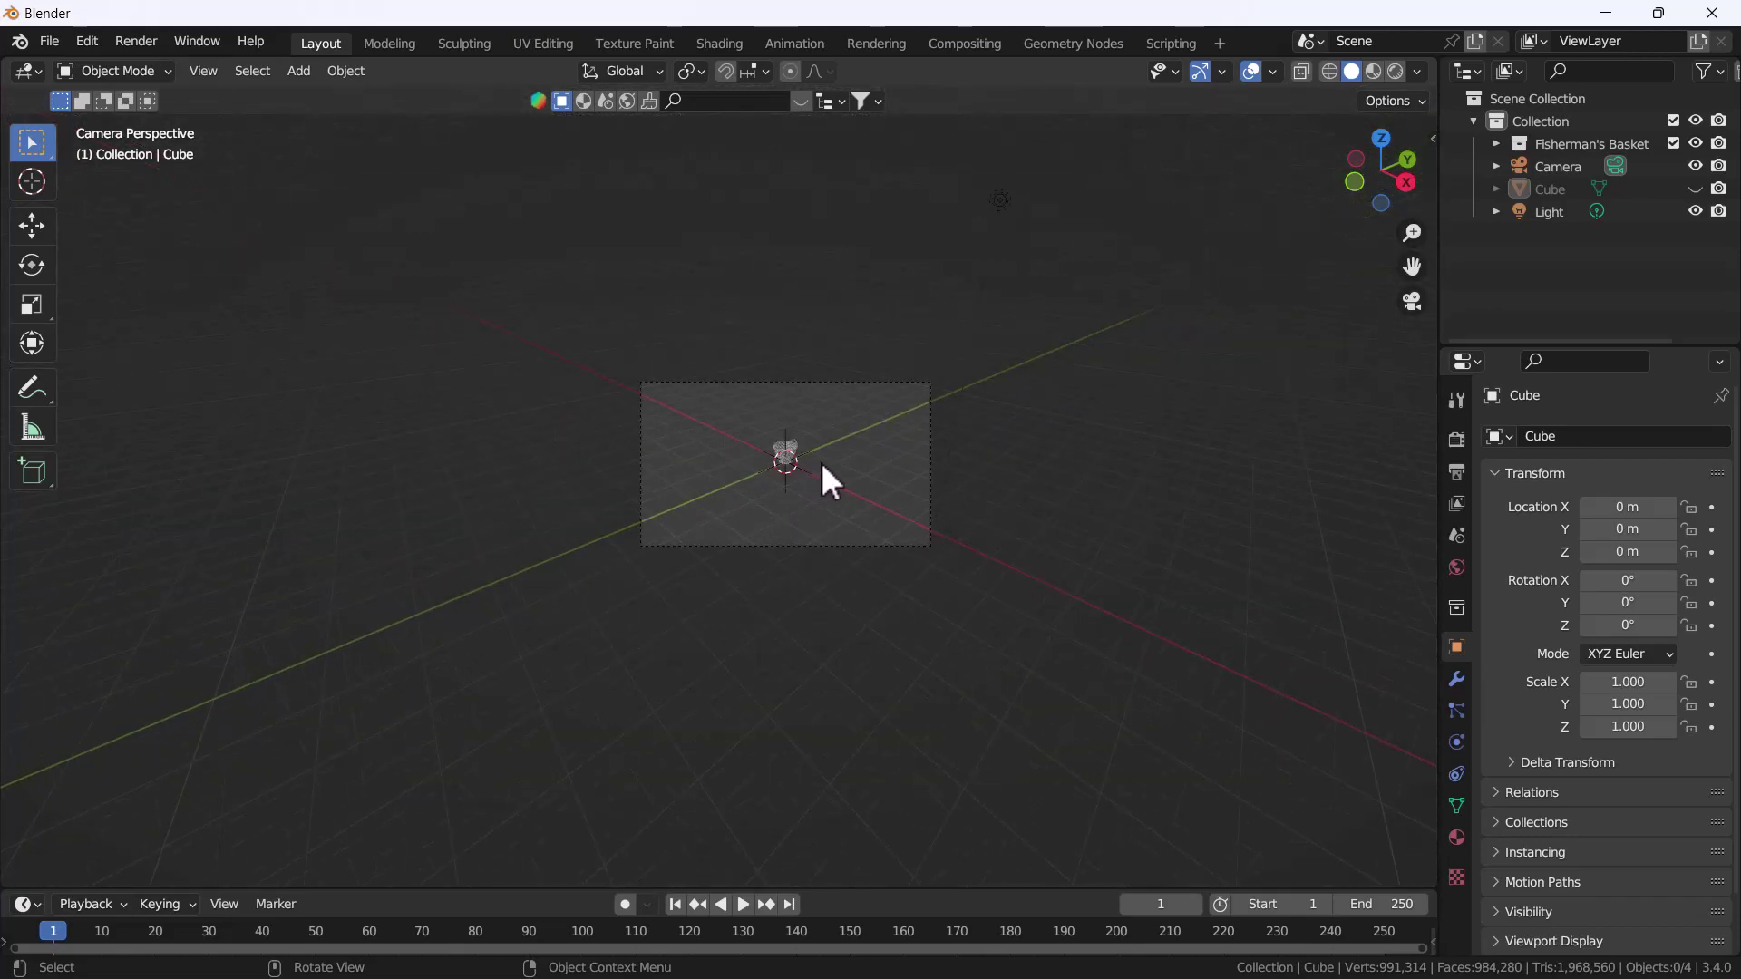
pyautogui.scroll(5, 820, 460)
pyautogui.scroll(2, 807, 465)
pyautogui.moveTo(806, 435)
pyautogui.mouseDown(button='middle')
pyautogui.moveTo(726, 439)
pyautogui.moveTo(797, 451)
pyautogui.moveTo(732, 444)
pyautogui.mouseUp(button='middle')
pyautogui.scroll(3, 732, 445)
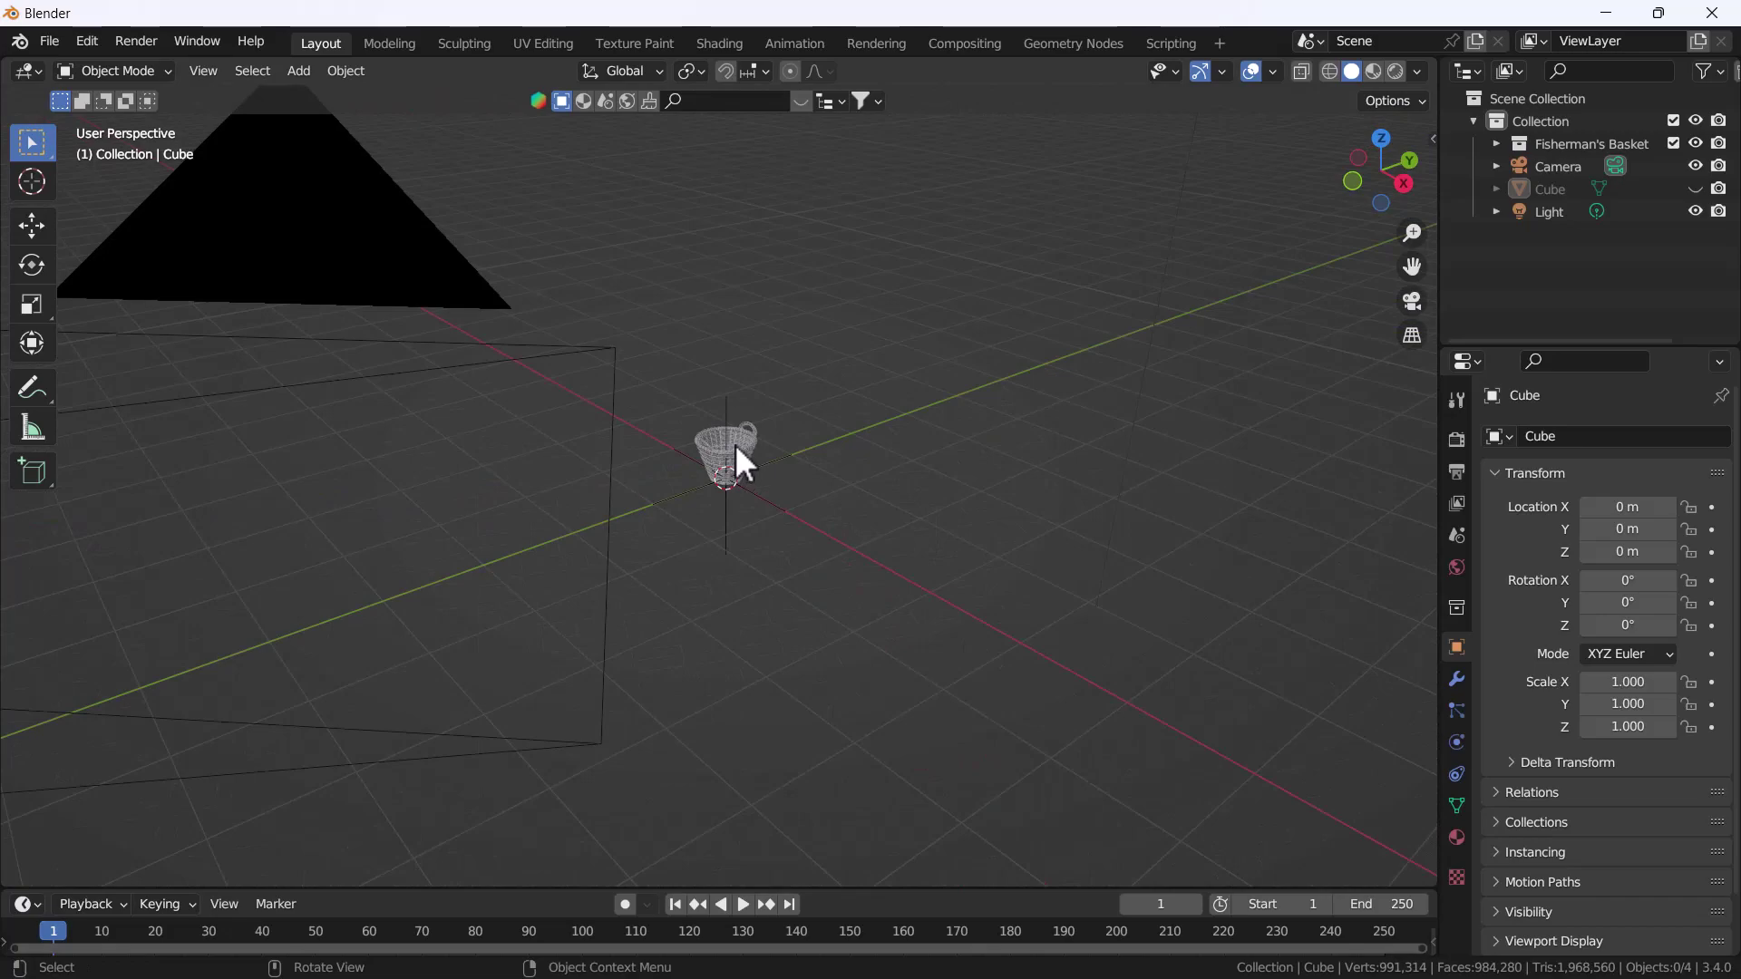
pyautogui.press('KP_0')
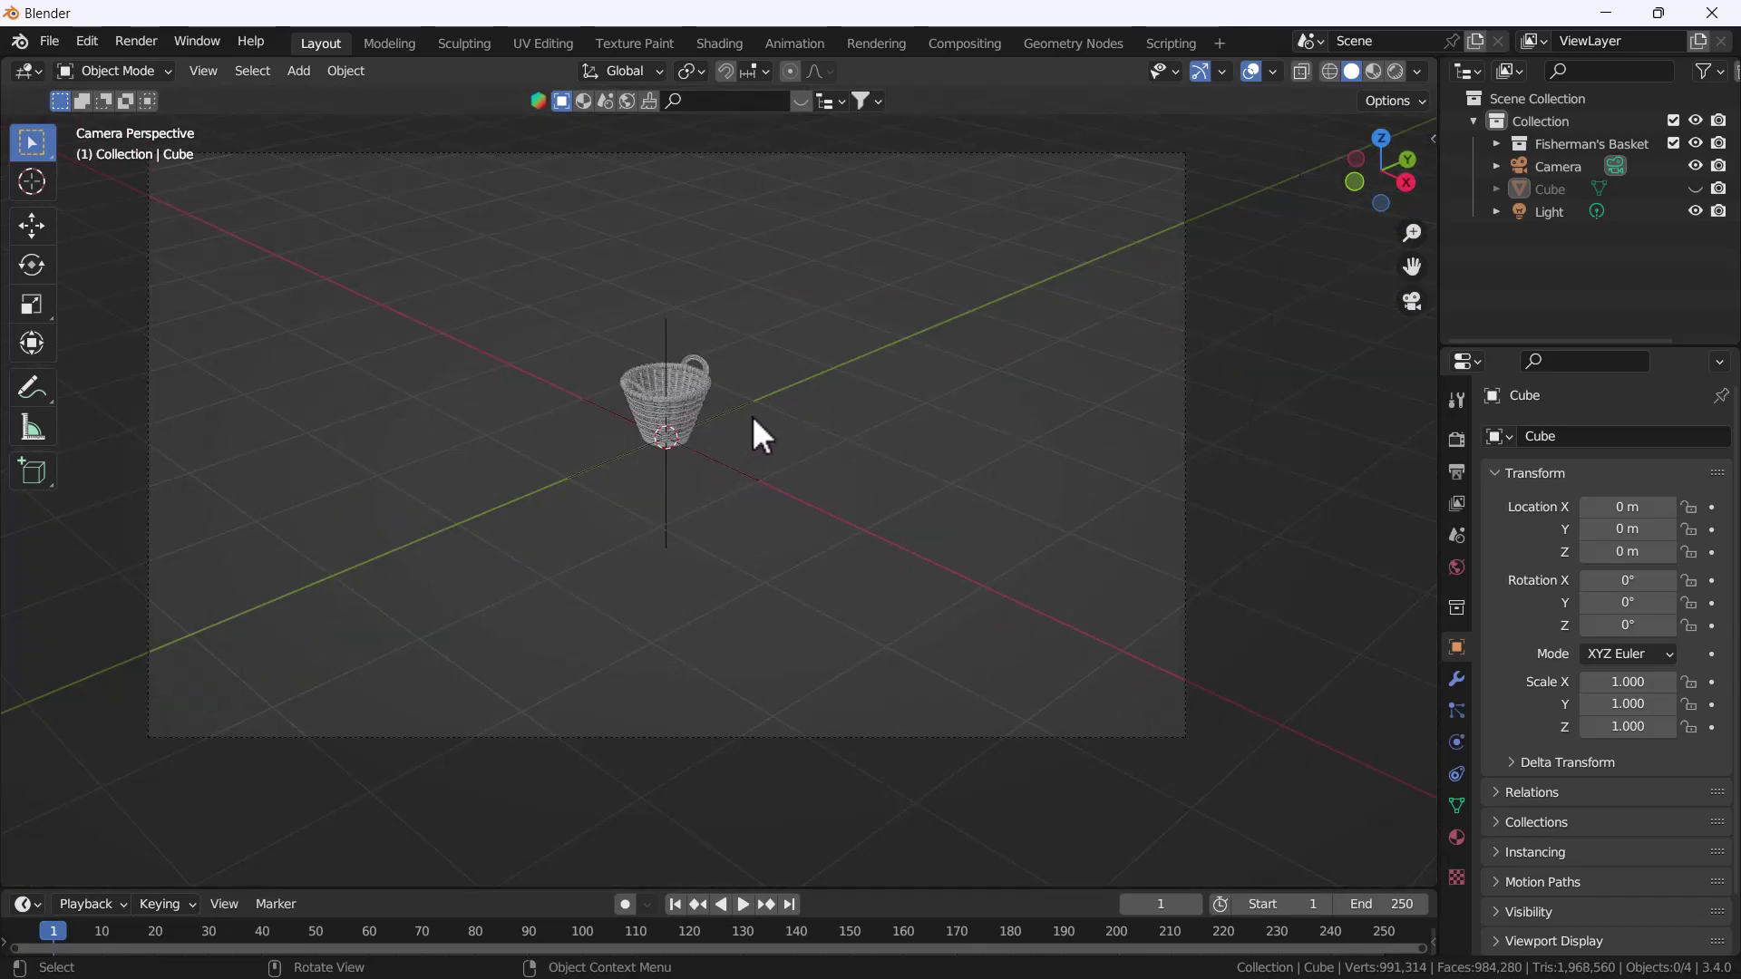
pyautogui.press('KP_0')
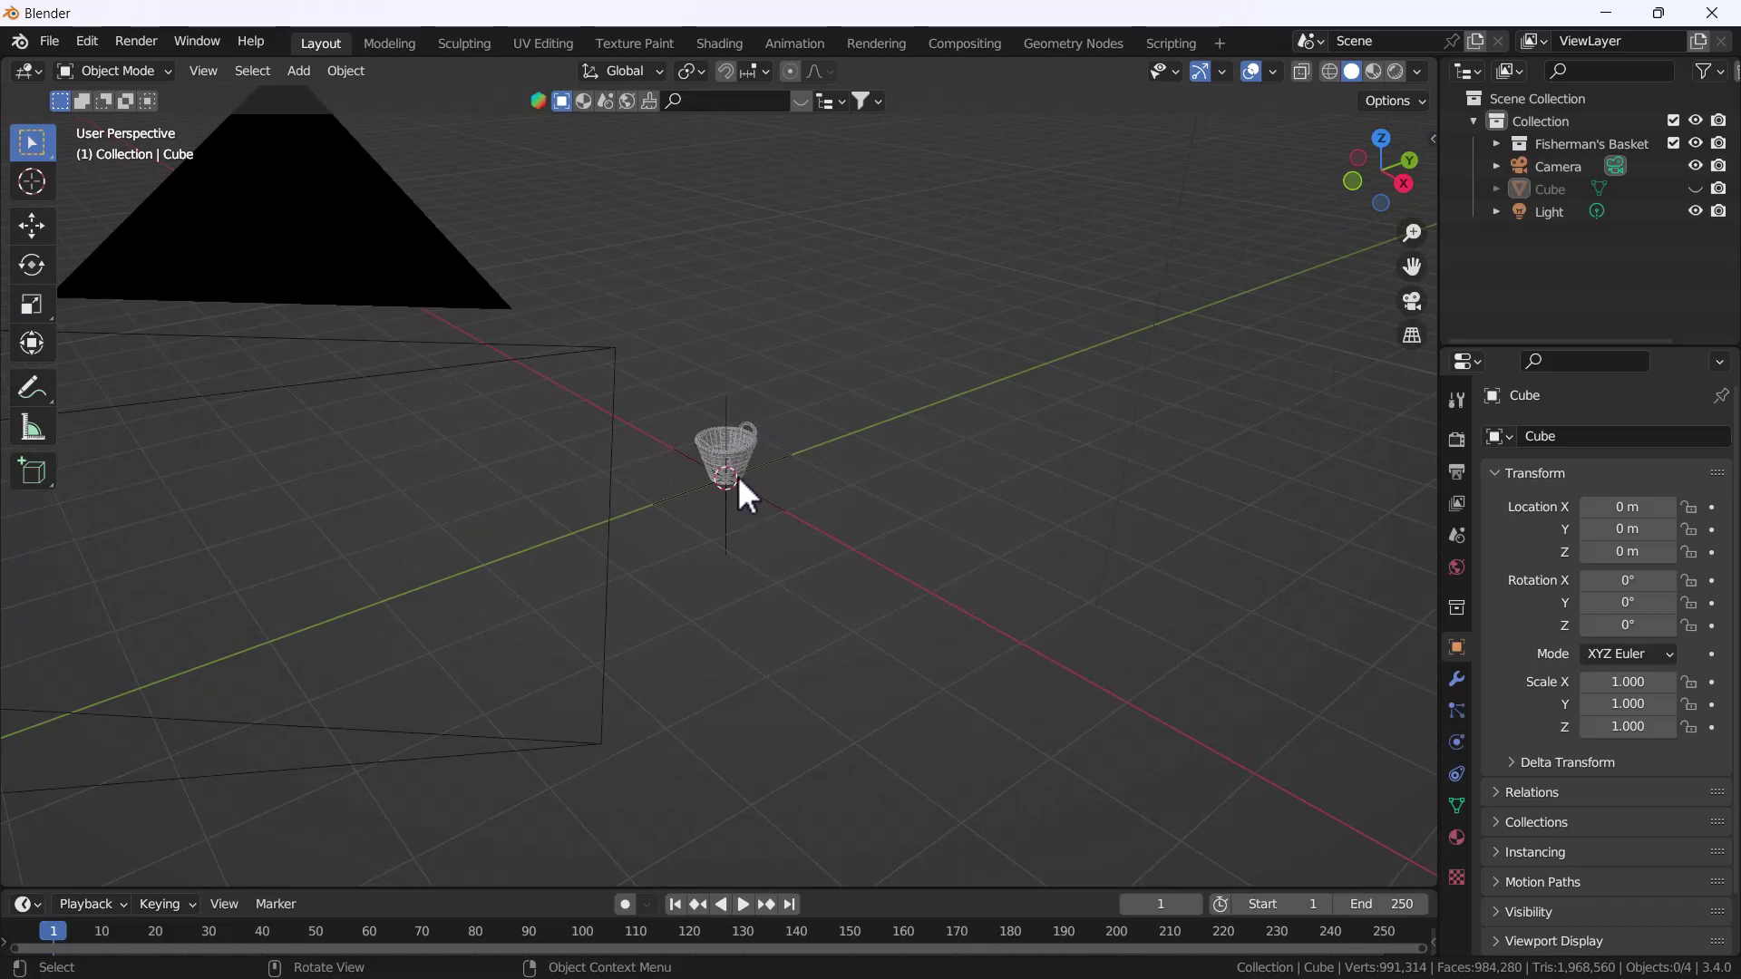
pyautogui.scroll(2, 733, 477)
pyautogui.scroll(3, 797, 455)
pyautogui.moveTo(797, 456)
pyautogui.mouseDown(button='middle')
pyautogui.moveTo(742, 435)
pyautogui.moveTo(818, 525)
pyautogui.moveTo(783, 513)
pyautogui.moveTo(825, 466)
pyautogui.moveTo(843, 502)
pyautogui.moveTo(847, 477)
pyautogui.mouseUp(button='middle')
pyautogui.scroll(4, 752, 426)
pyautogui.scroll(2, 787, 477)
pyautogui.scroll(2, 842, 454)
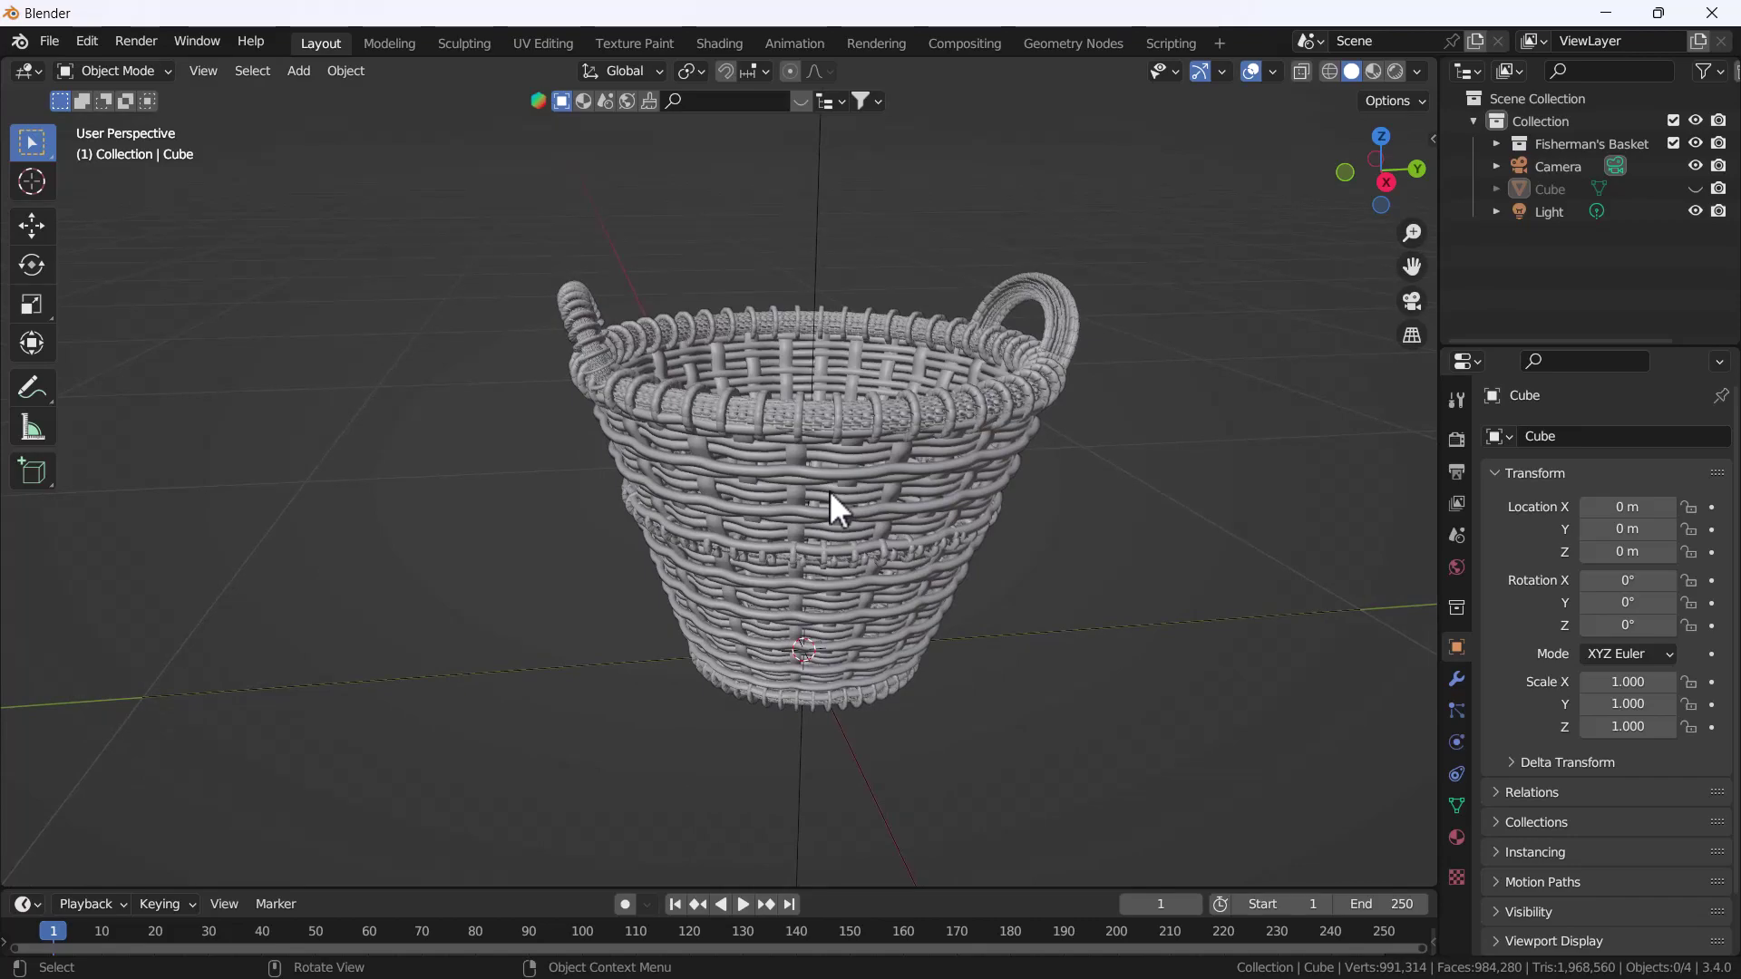
pyautogui.press('KP_0')
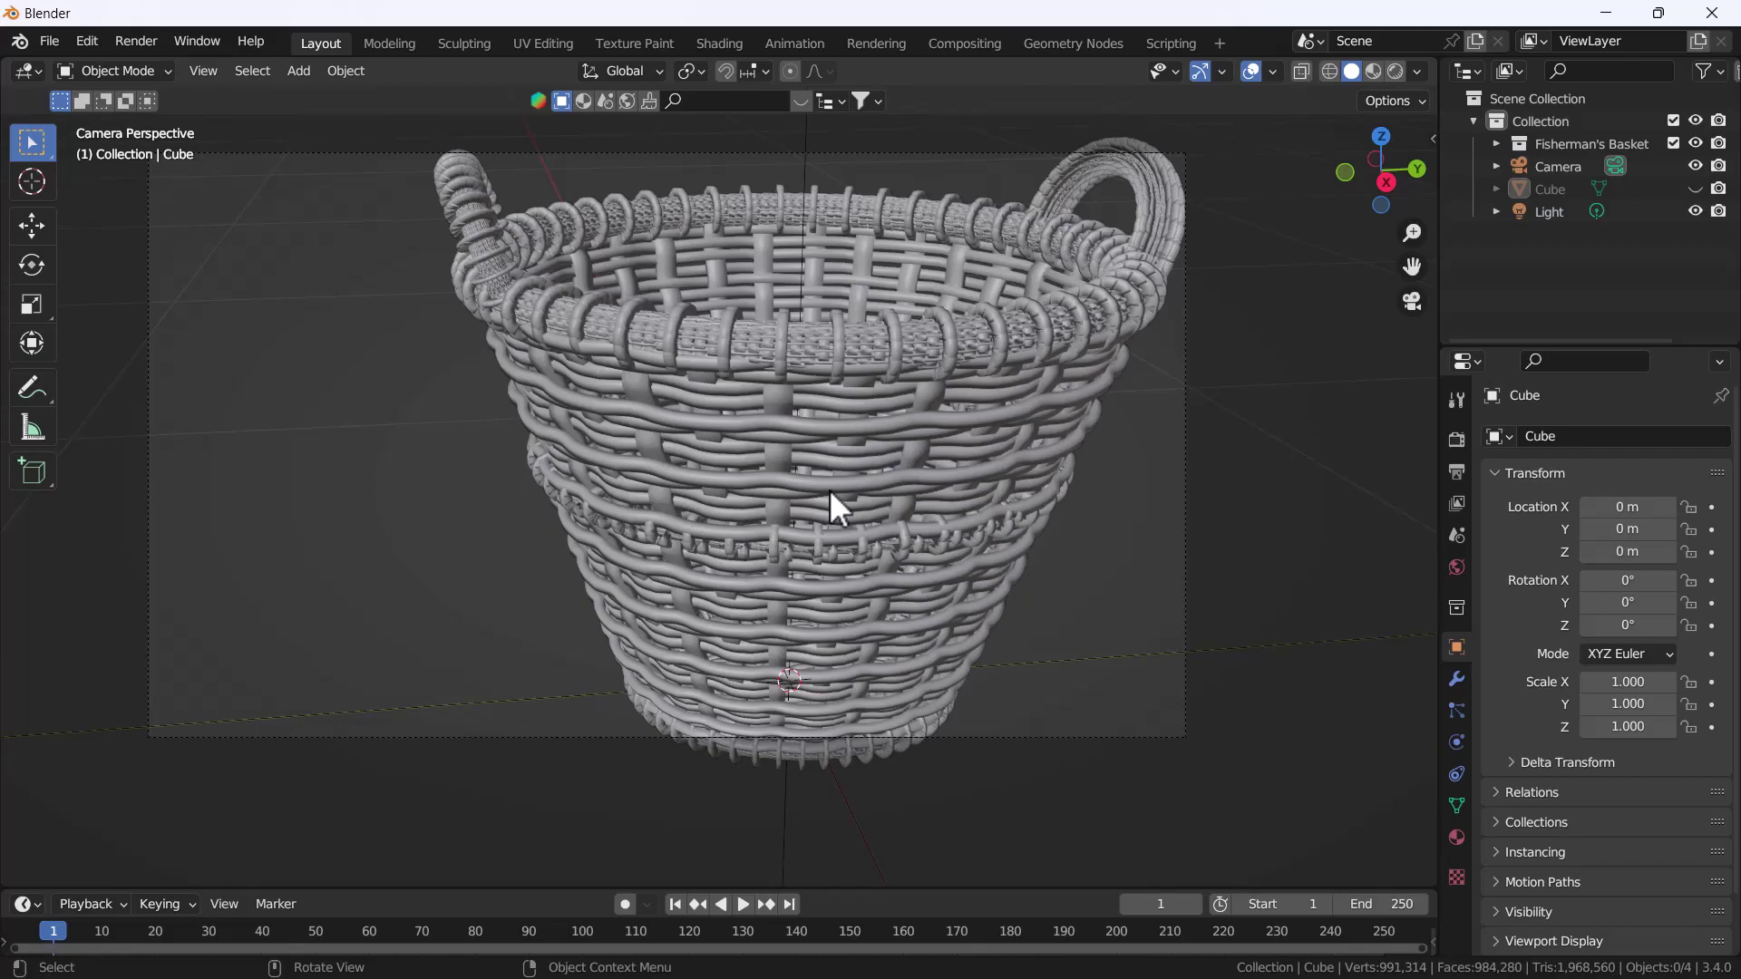
# Zoom and orbit around the basket, then return to the camera view
pyautogui.scroll(-3, 901, 426)
pyautogui.scroll(1, 885, 439)
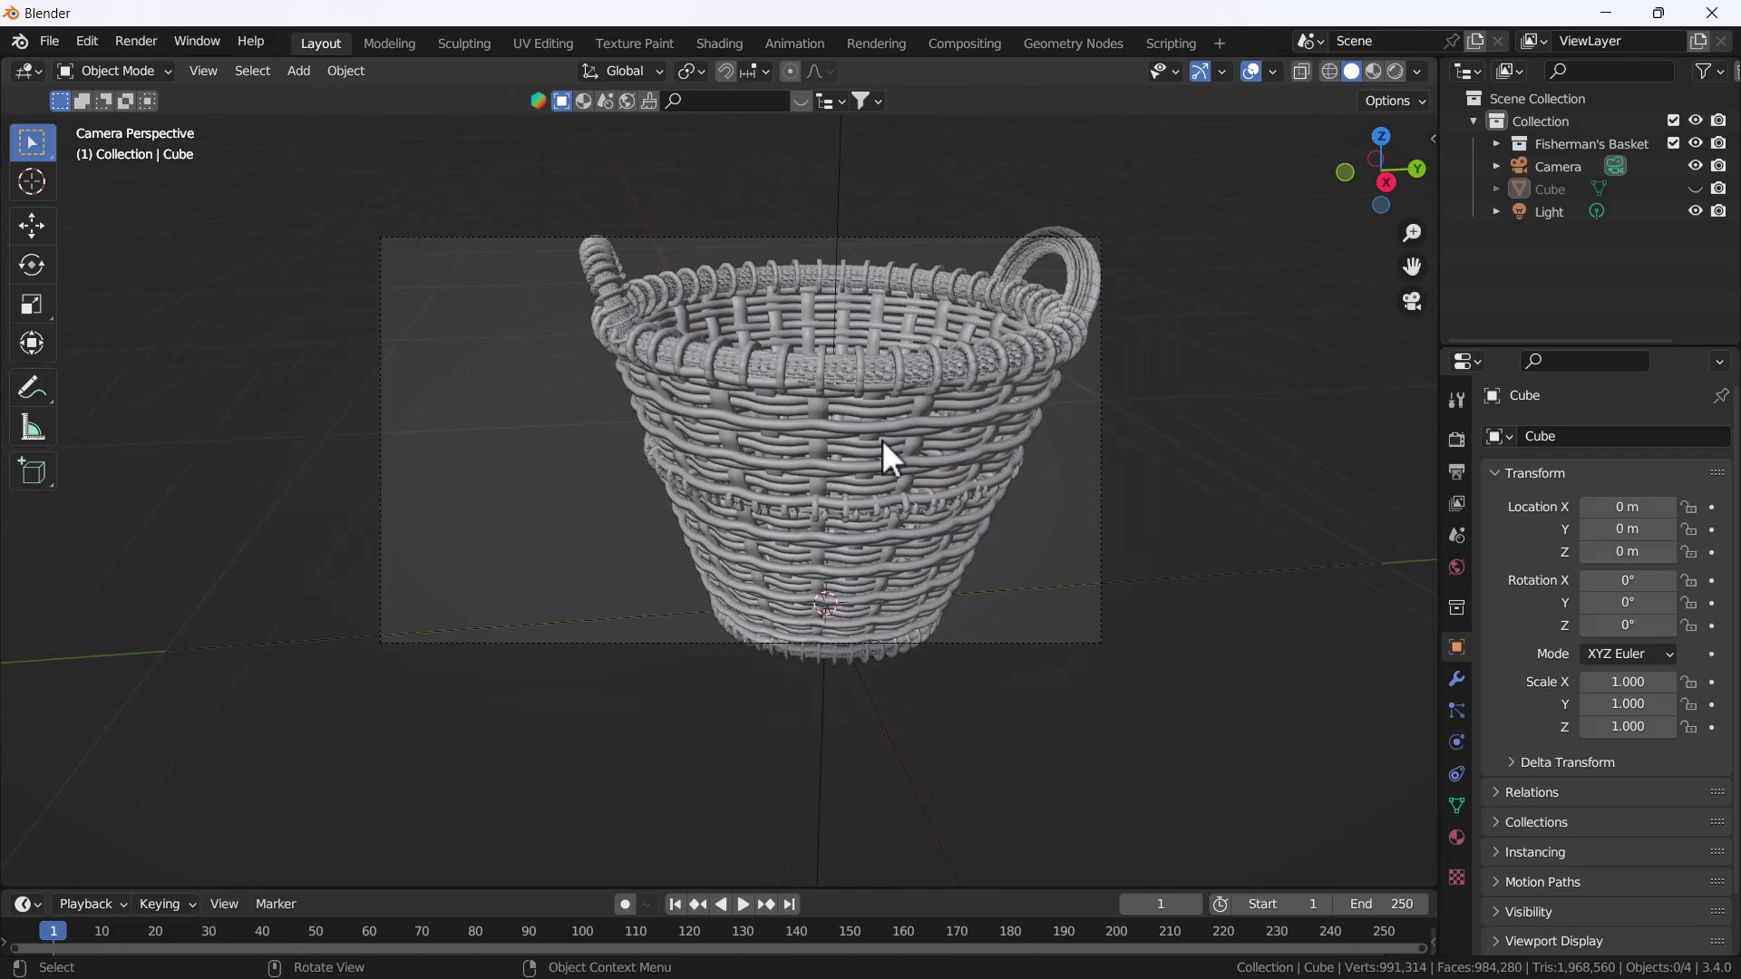
pyautogui.scroll(1, 884, 438)
pyautogui.scroll(2, 888, 435)
pyautogui.scroll(-2, 892, 431)
pyautogui.scroll(-1, 916, 422)
pyautogui.moveTo(938, 415)
pyautogui.mouseDown(button='middle')
pyautogui.moveTo(794, 414)
pyautogui.moveTo(899, 433)
pyautogui.mouseUp(button='middle')
pyautogui.press('KP_0')
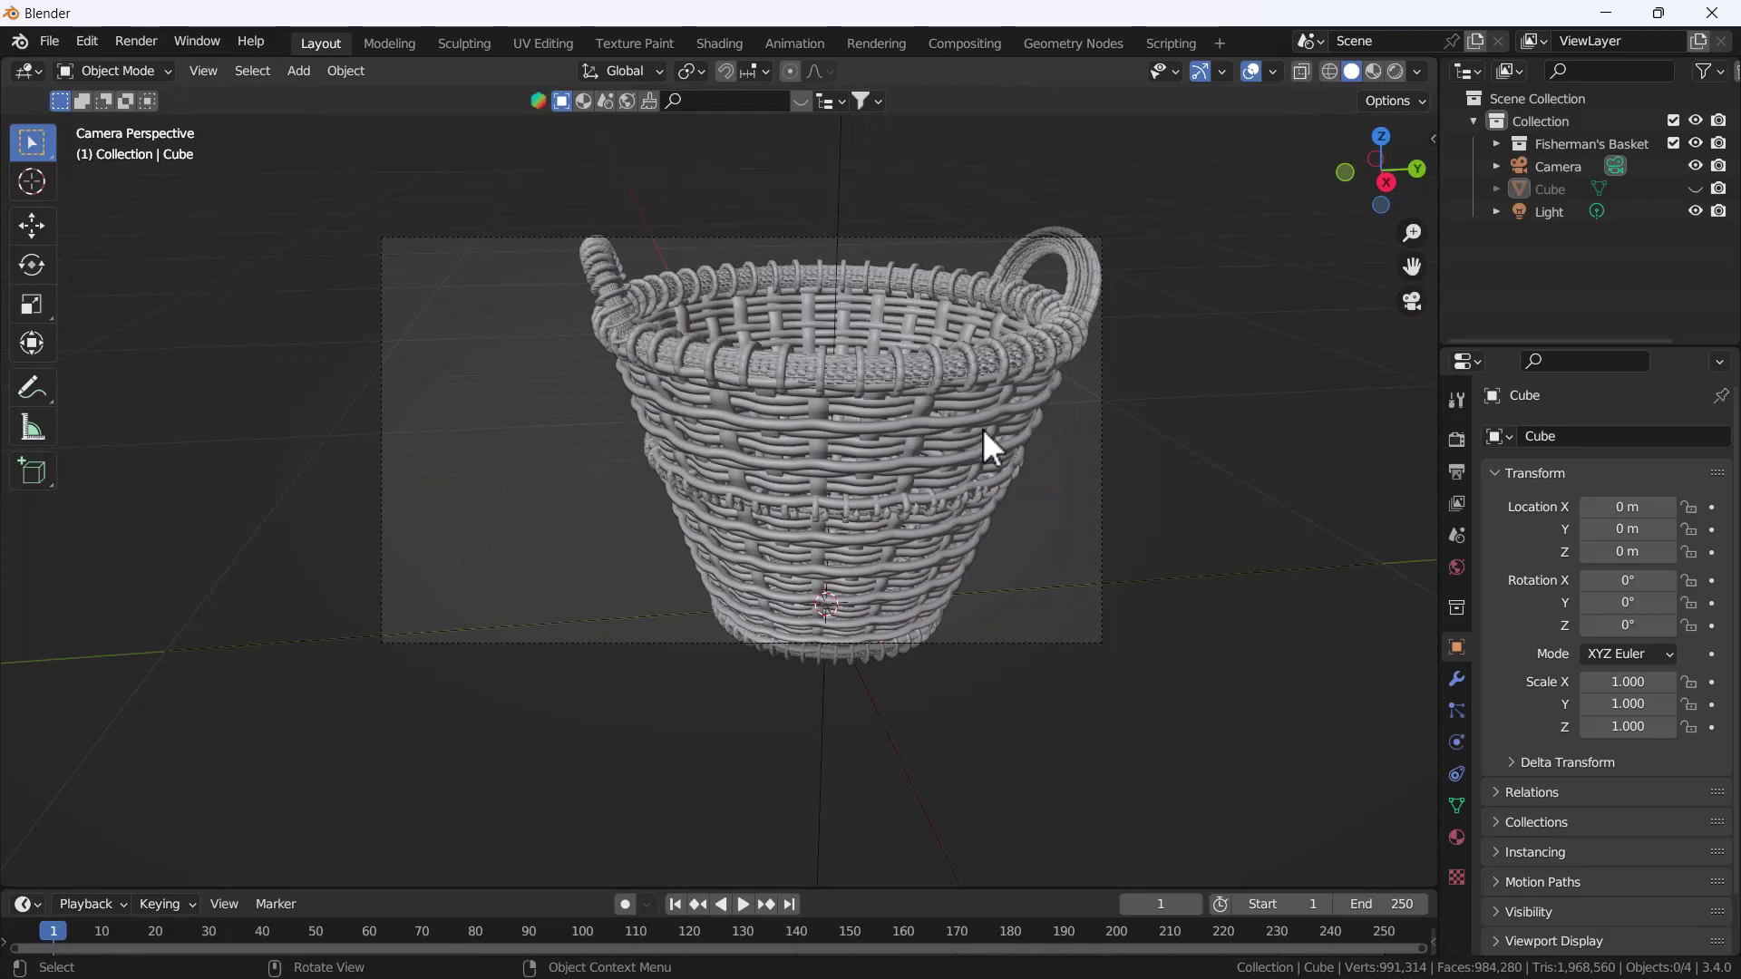
# Show the sidebar's View tab and widen the sidebar so its labels read fully
pyautogui.press('n')
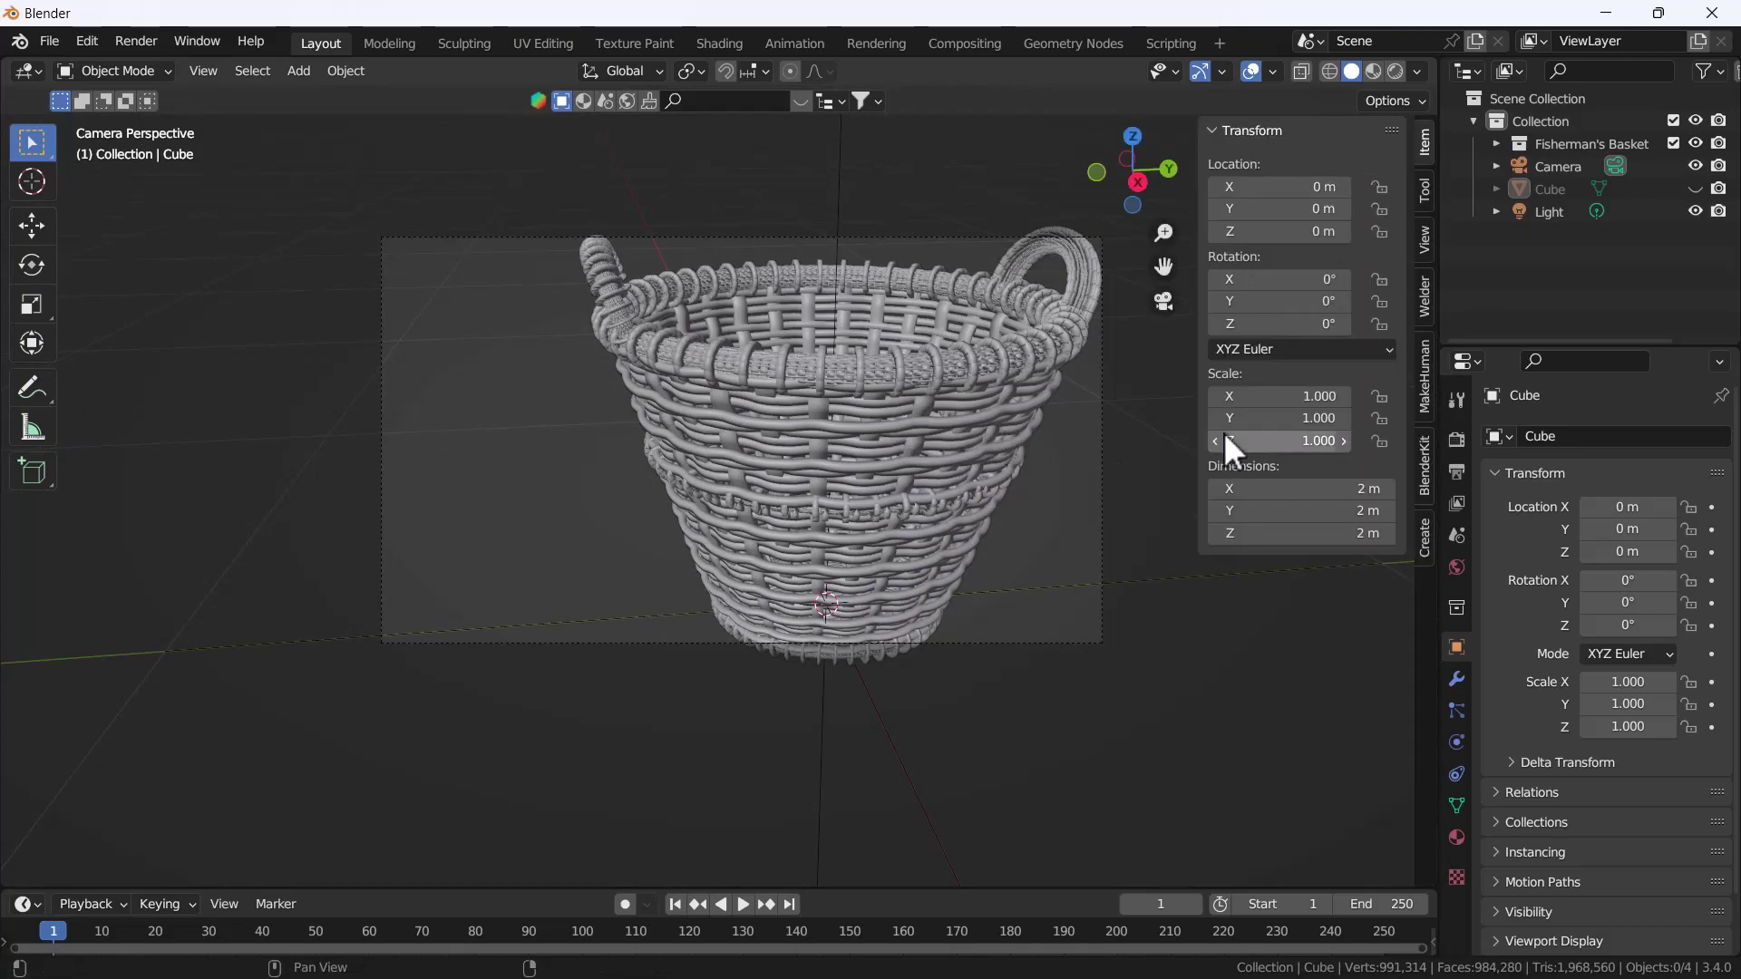
pyautogui.click(1425, 237)
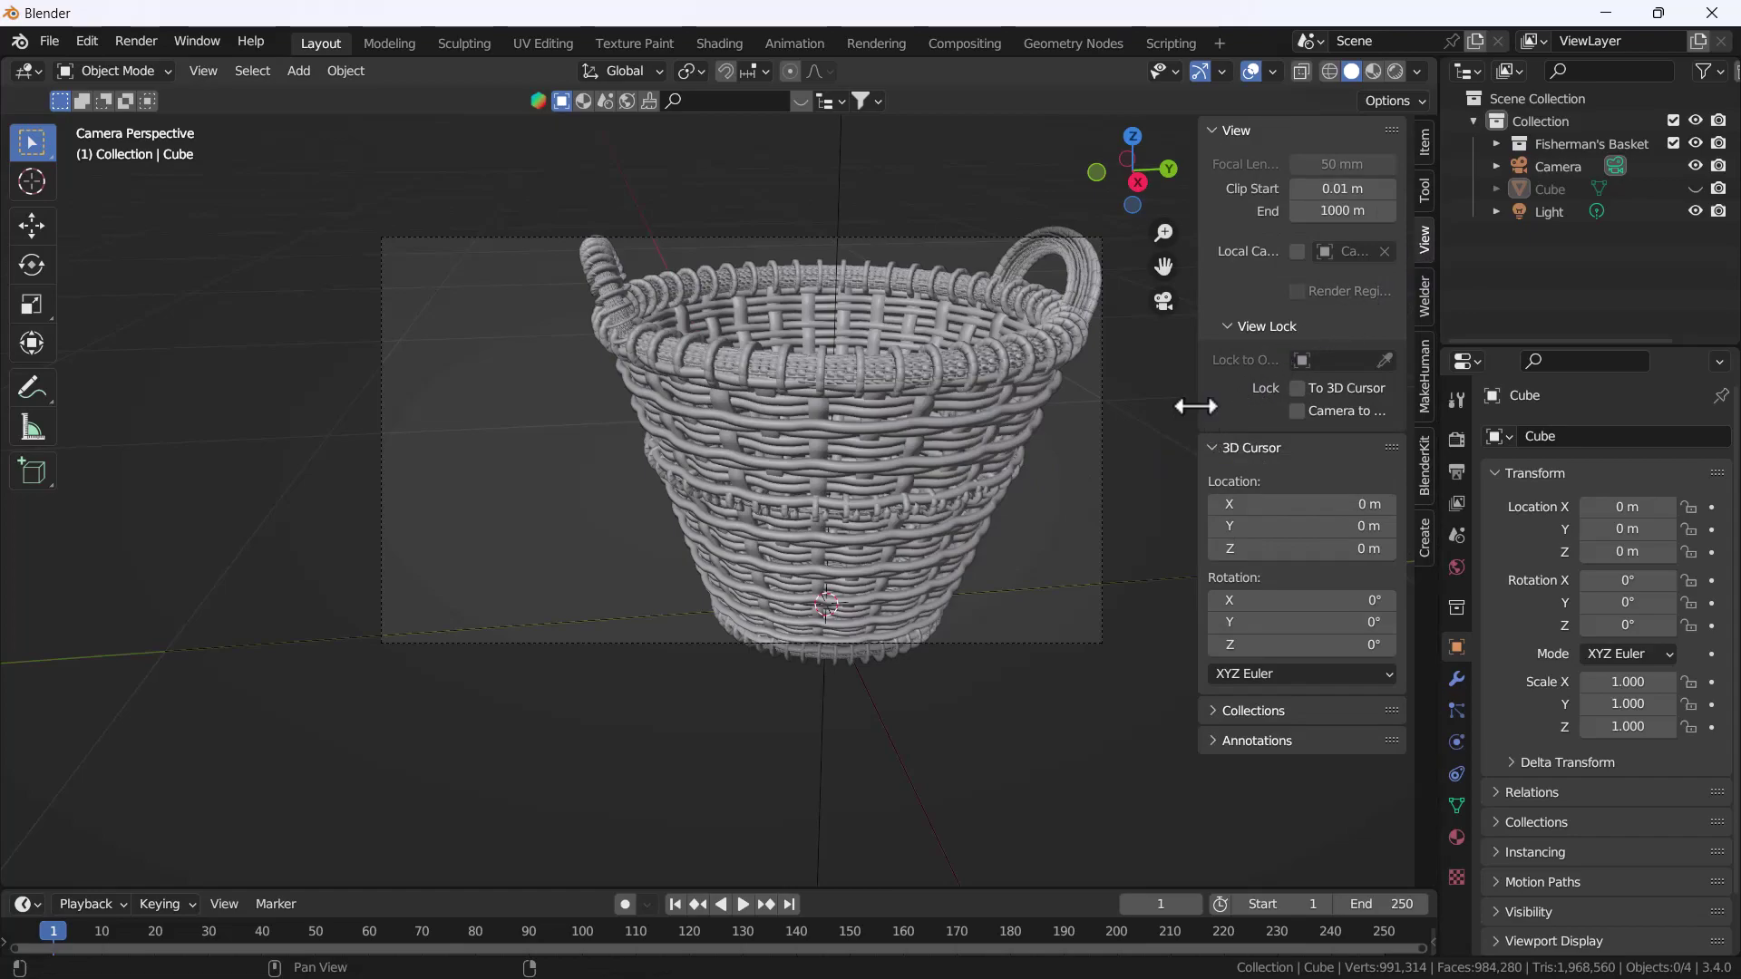
pyautogui.moveTo(1196, 406); pyautogui.dragTo(1143, 408)
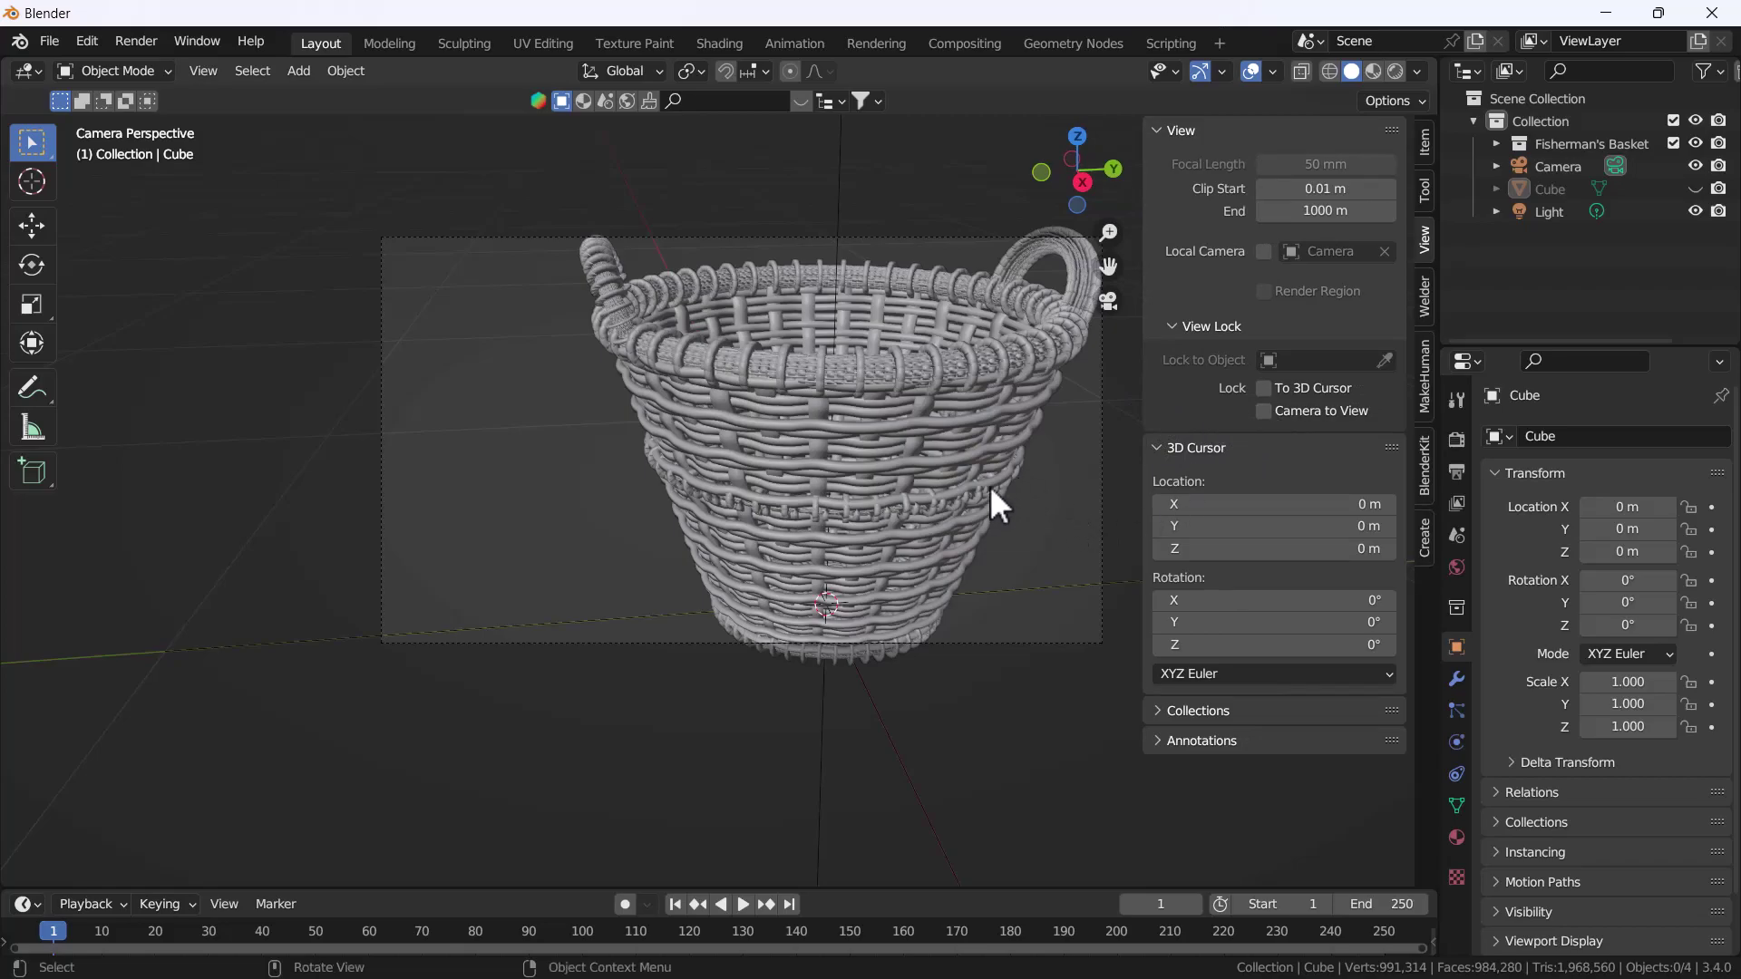
# Enable Lock Camera to View, then zoom, pan and orbit until the basket is centred in frame
pyautogui.moveTo(949, 472); pyautogui.dragTo(919, 476, button='middle')
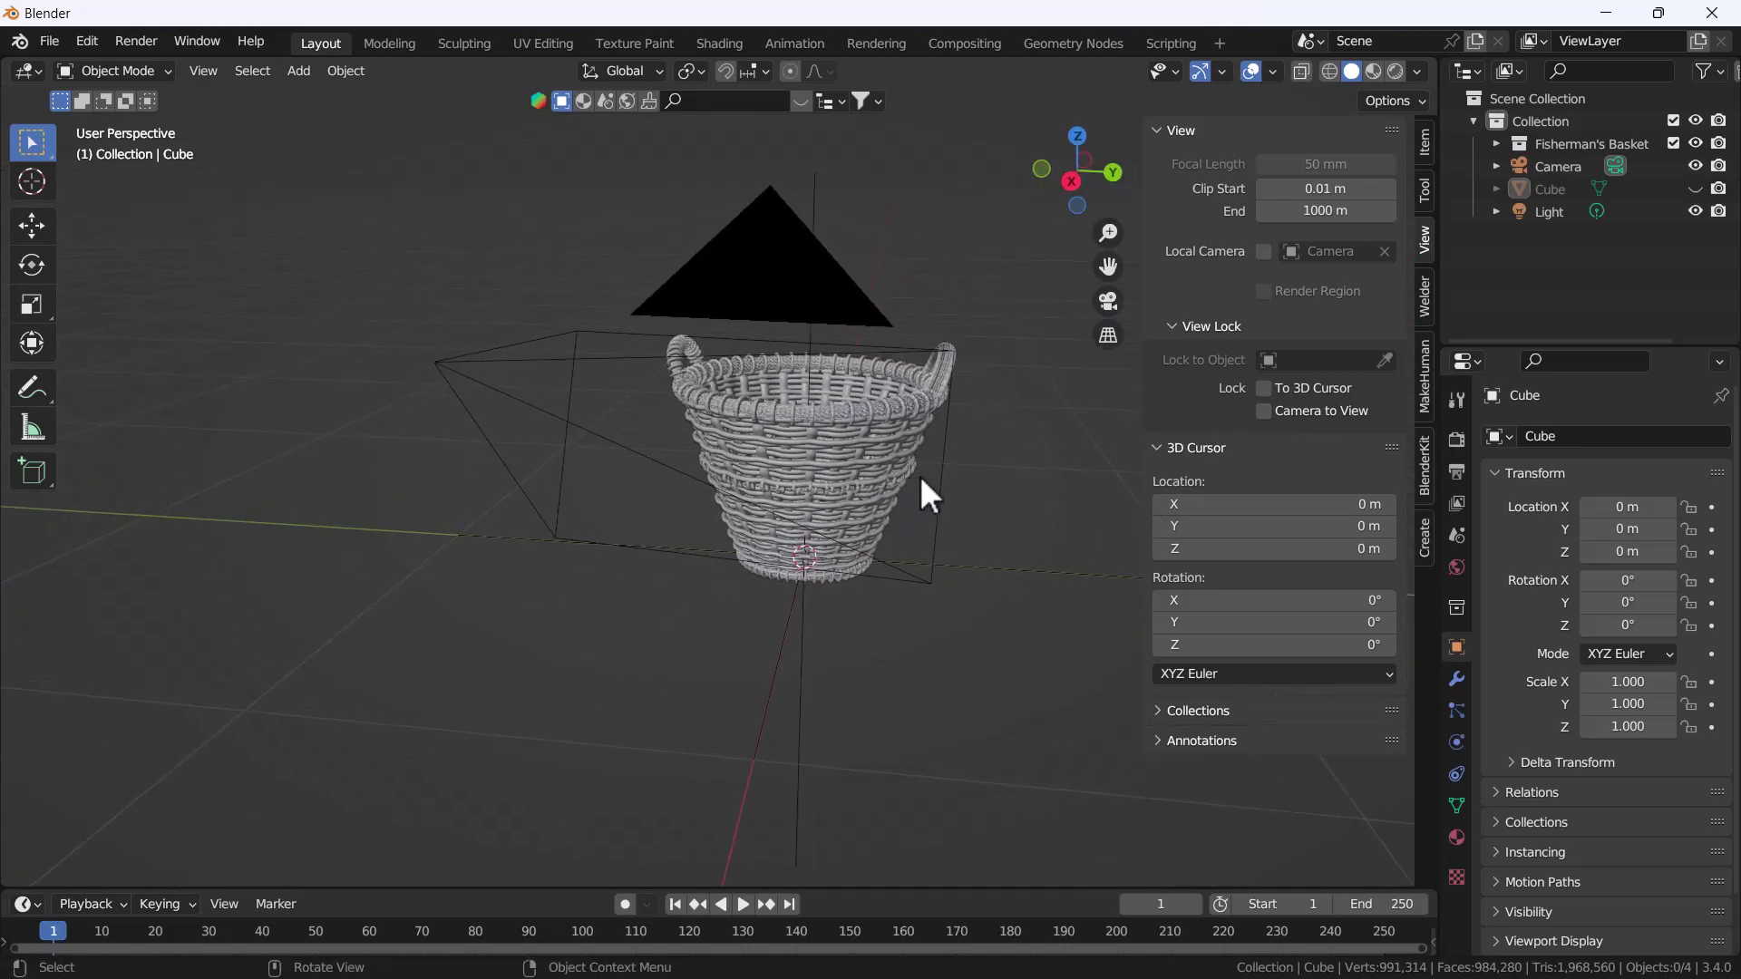
pyautogui.press('KP_0')
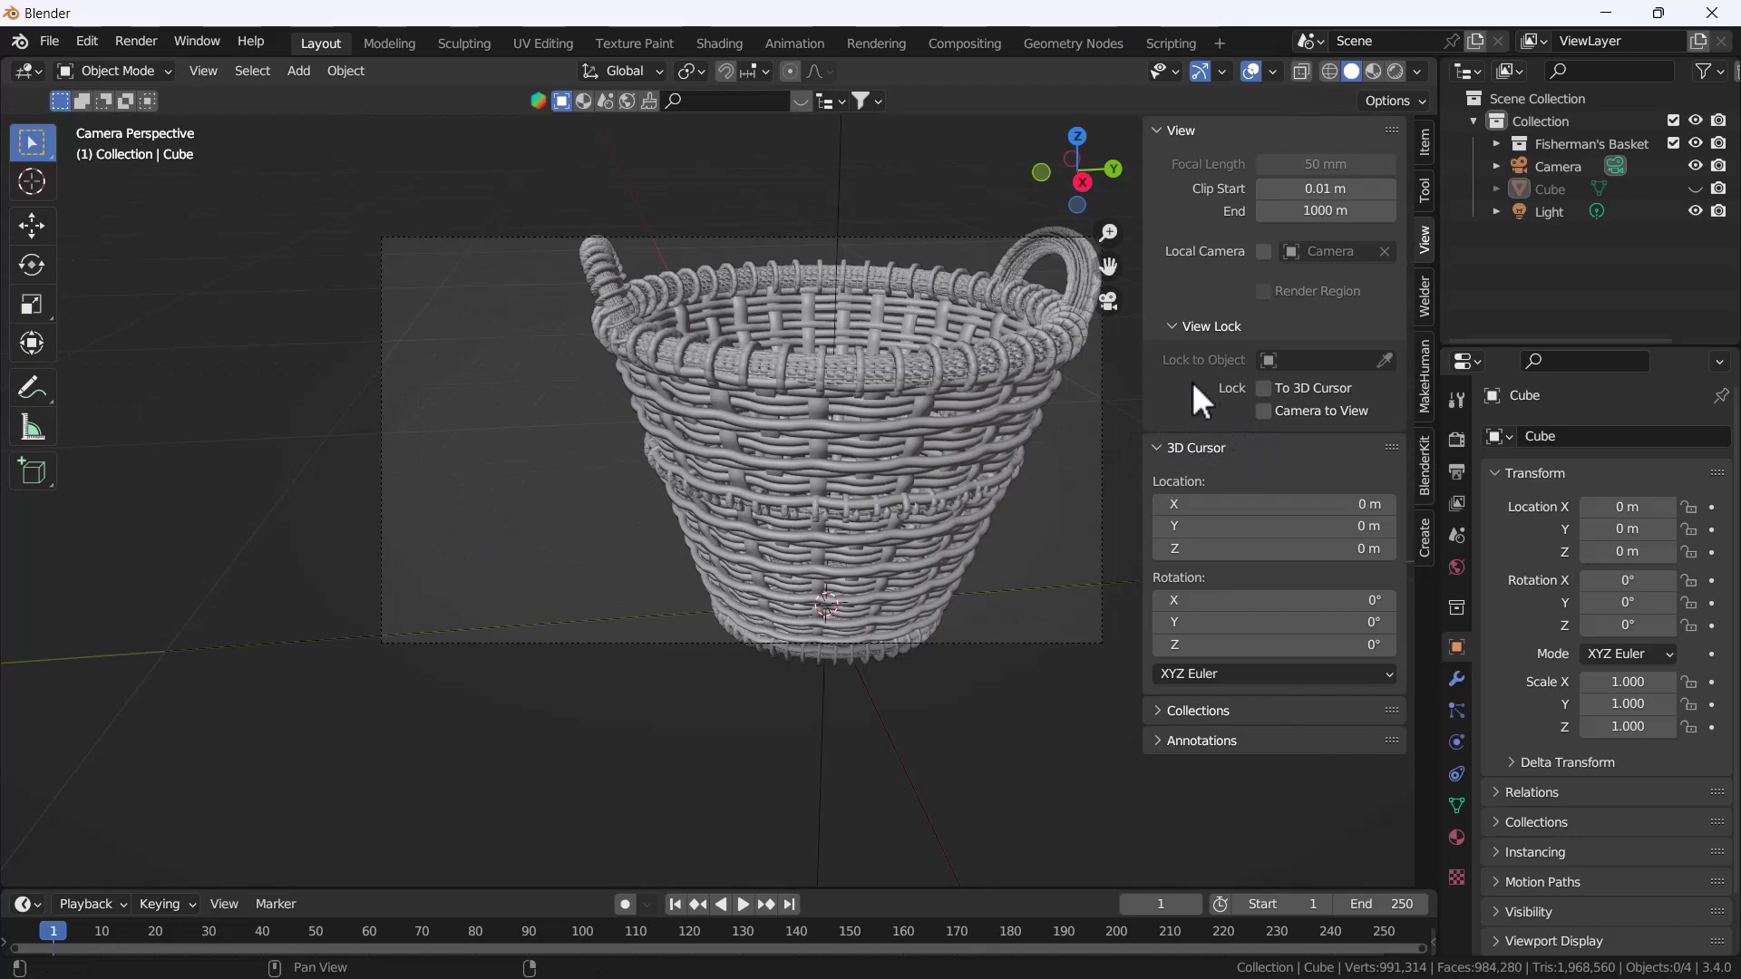
pyautogui.click(1265, 410)
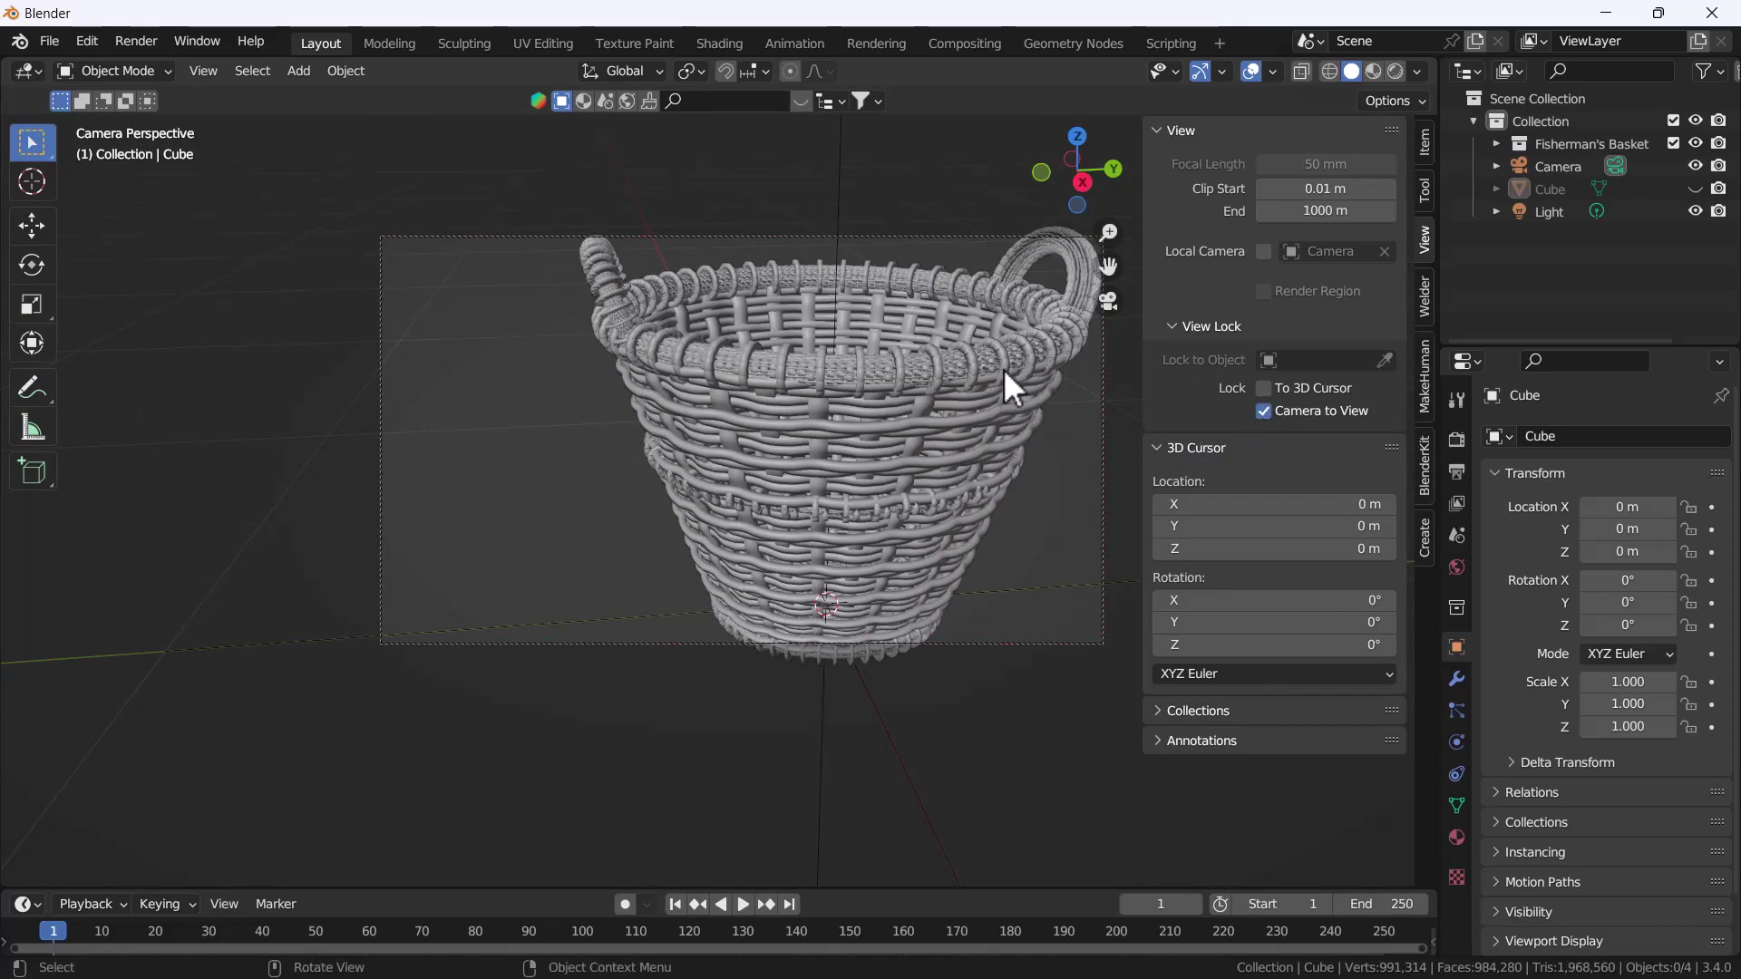
pyautogui.scroll(-3, 903, 379)
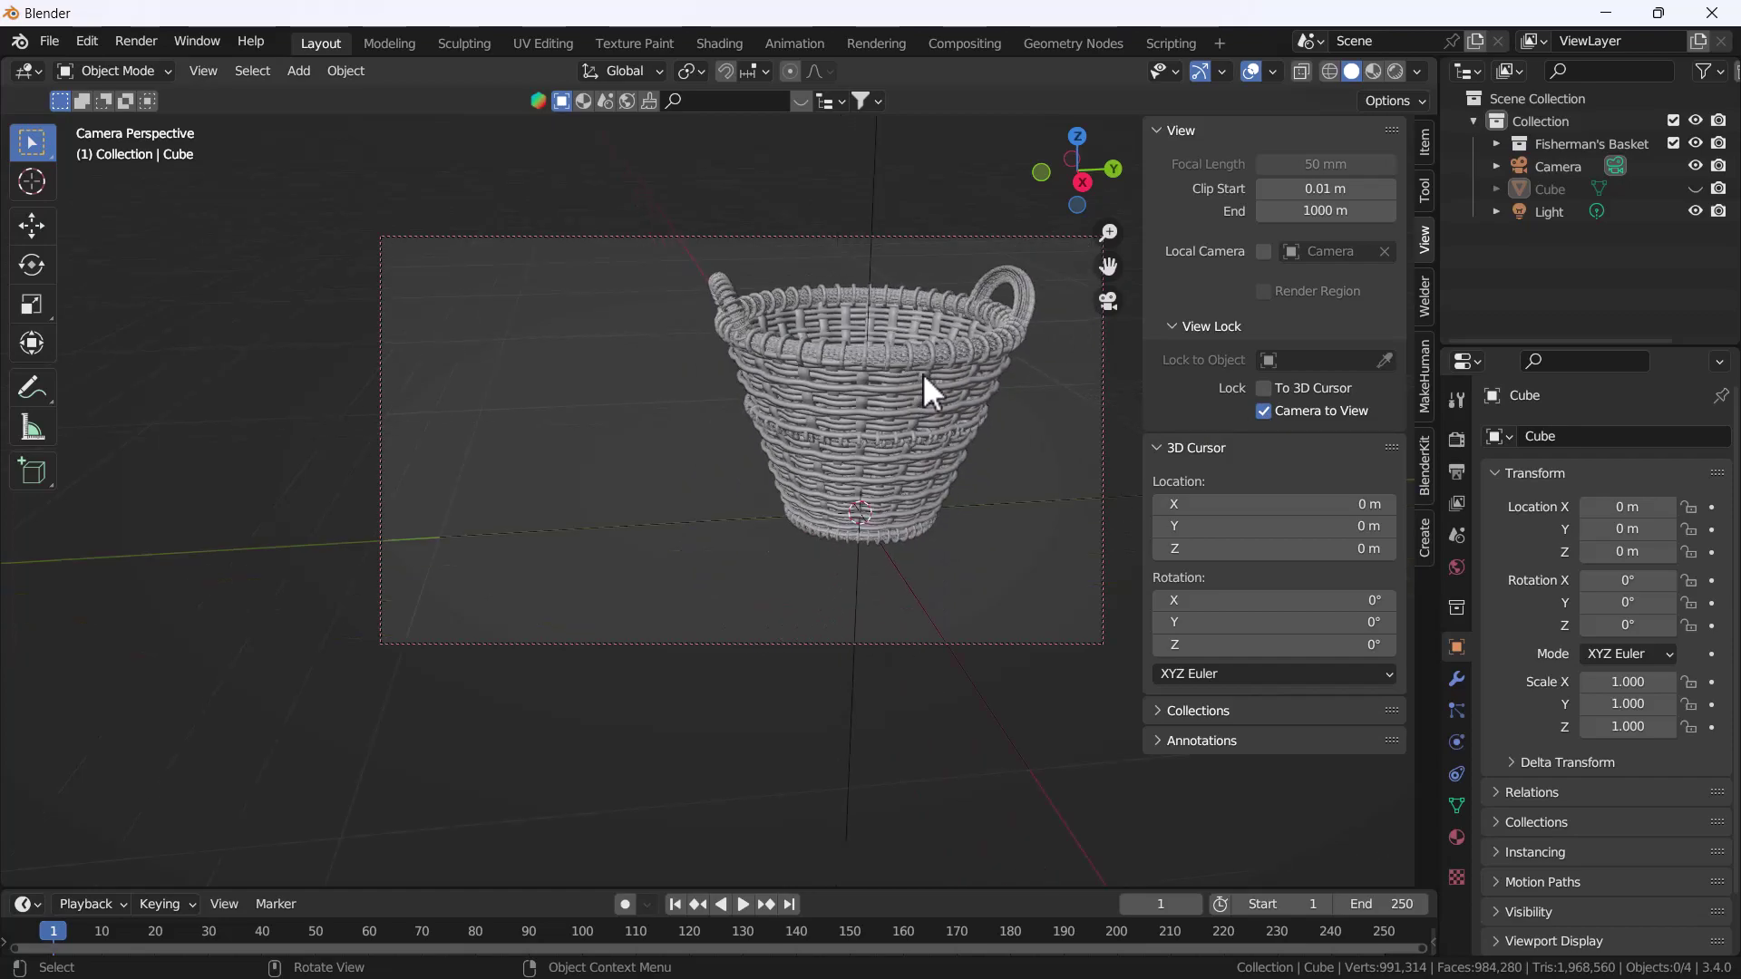
pyautogui.moveTo(915, 375)
pyautogui.keyDown('shift'); pyautogui.mouseDown(button='middle')
pyautogui.moveTo(815, 426)
pyautogui.moveTo(861, 463)
pyautogui.moveTo(812, 473)
pyautogui.mouseUp(button='middle'); pyautogui.keyUp('shift')
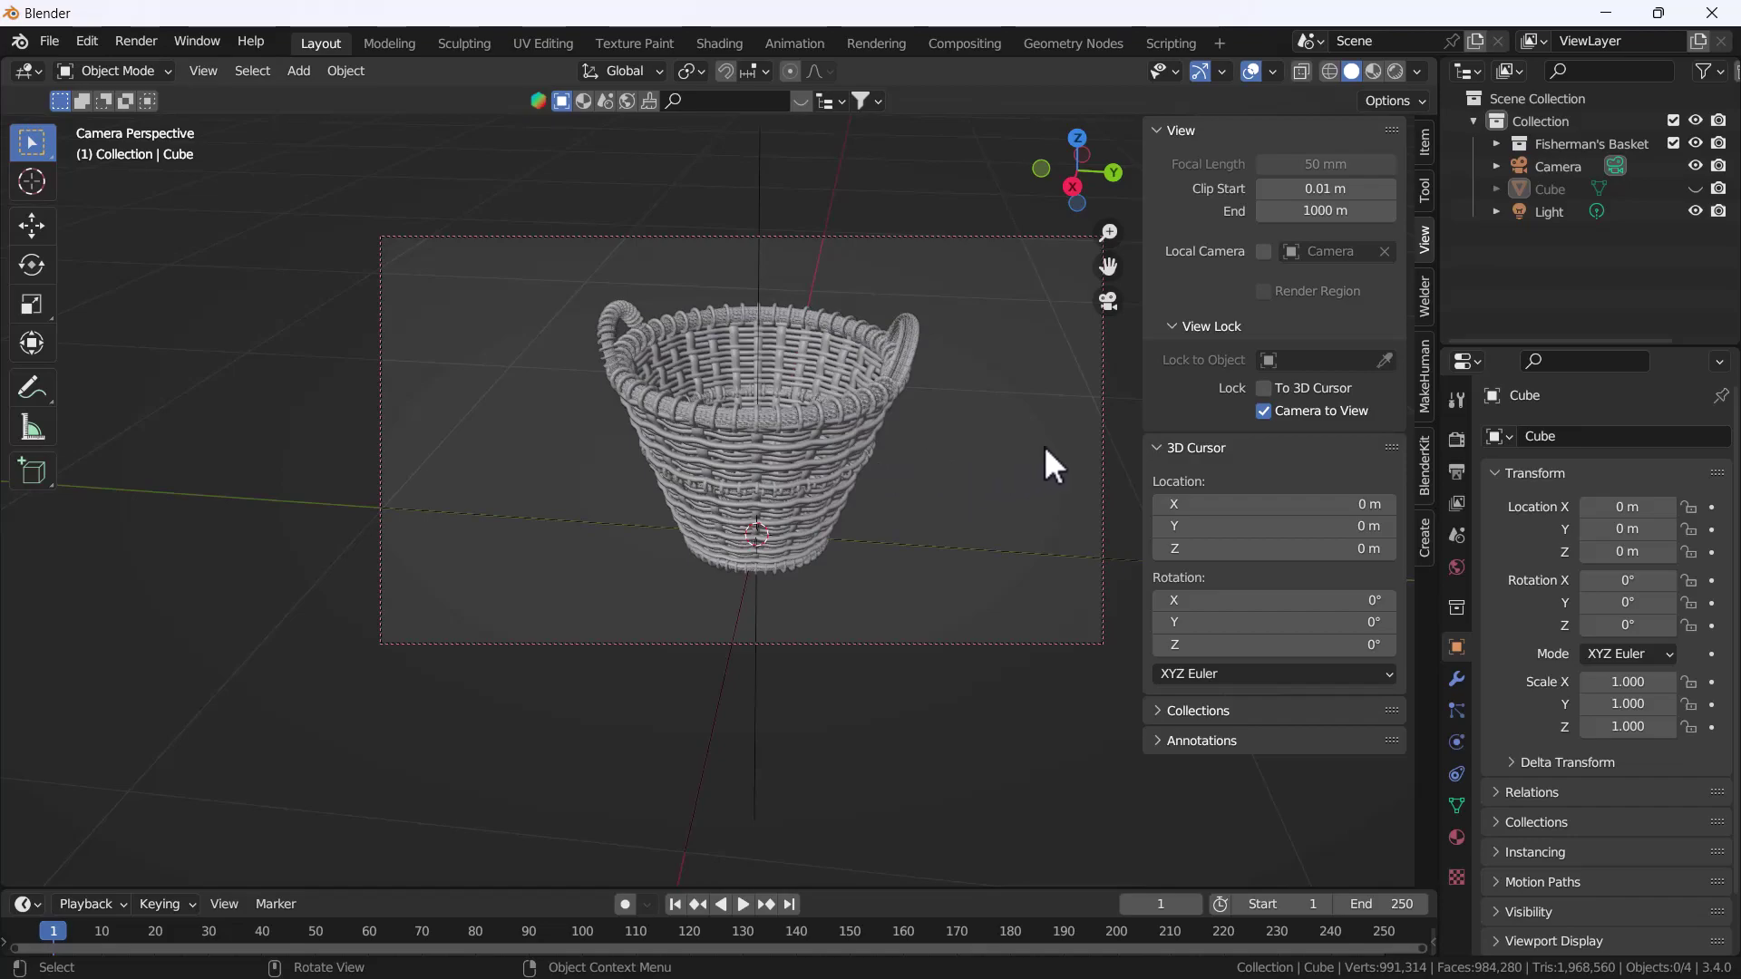
pyautogui.click(1262, 410)
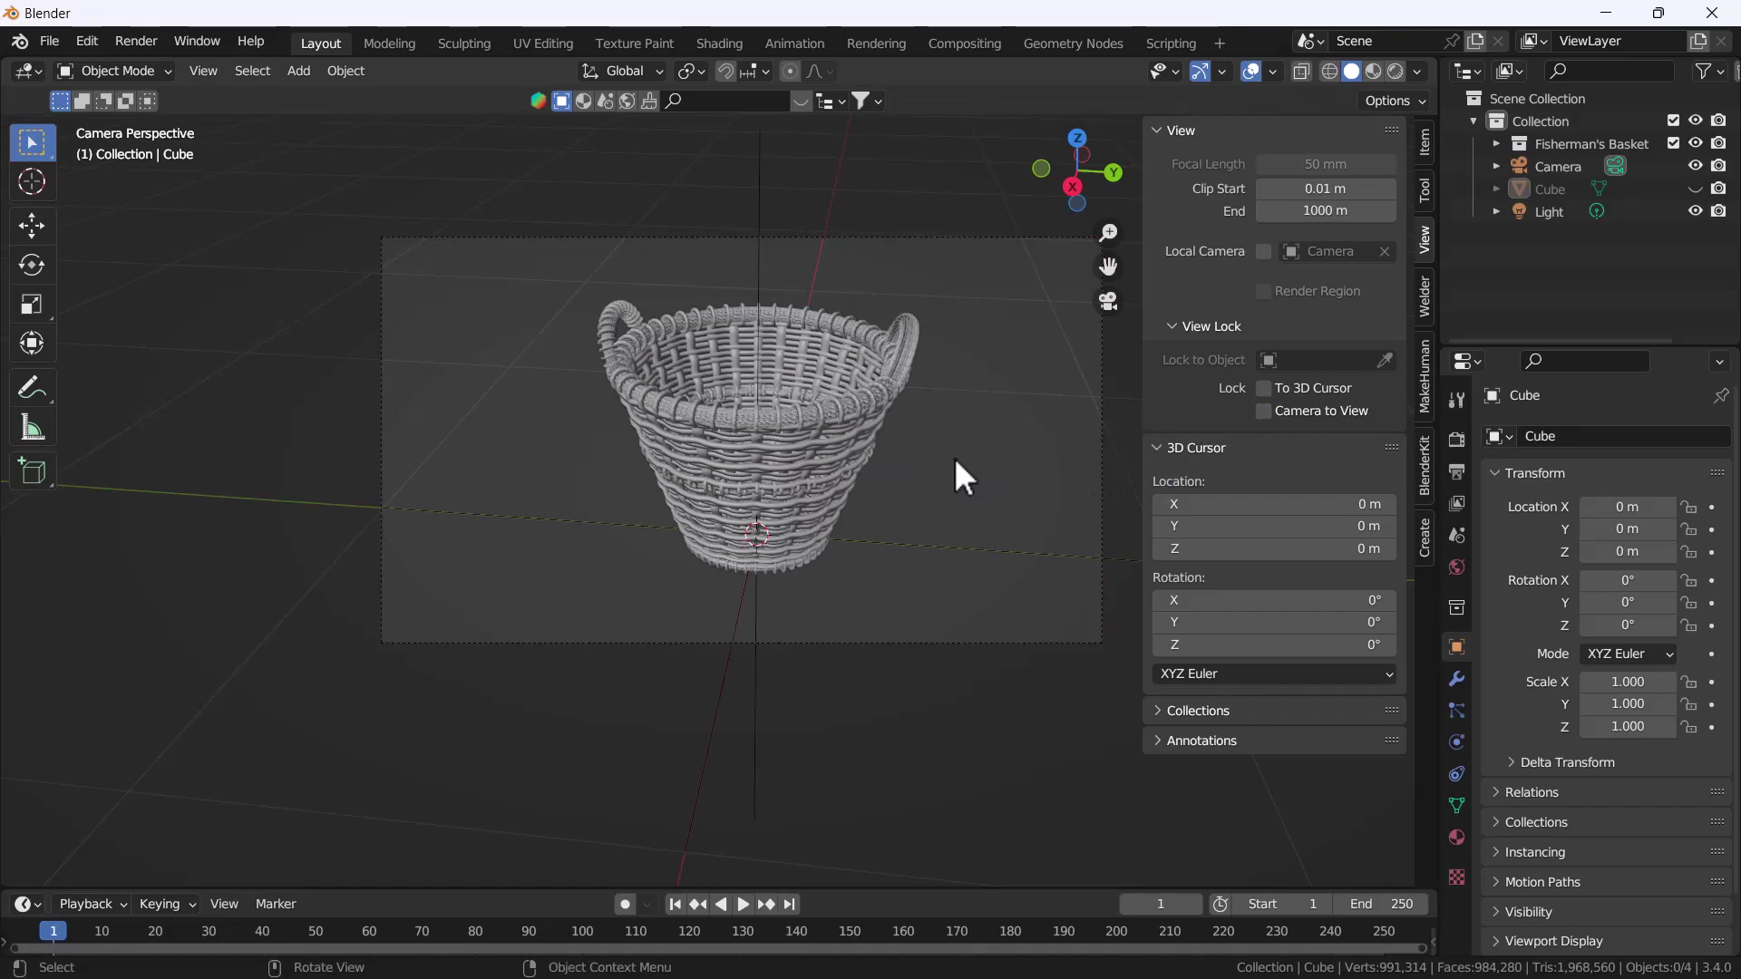
pyautogui.click(1264, 410)
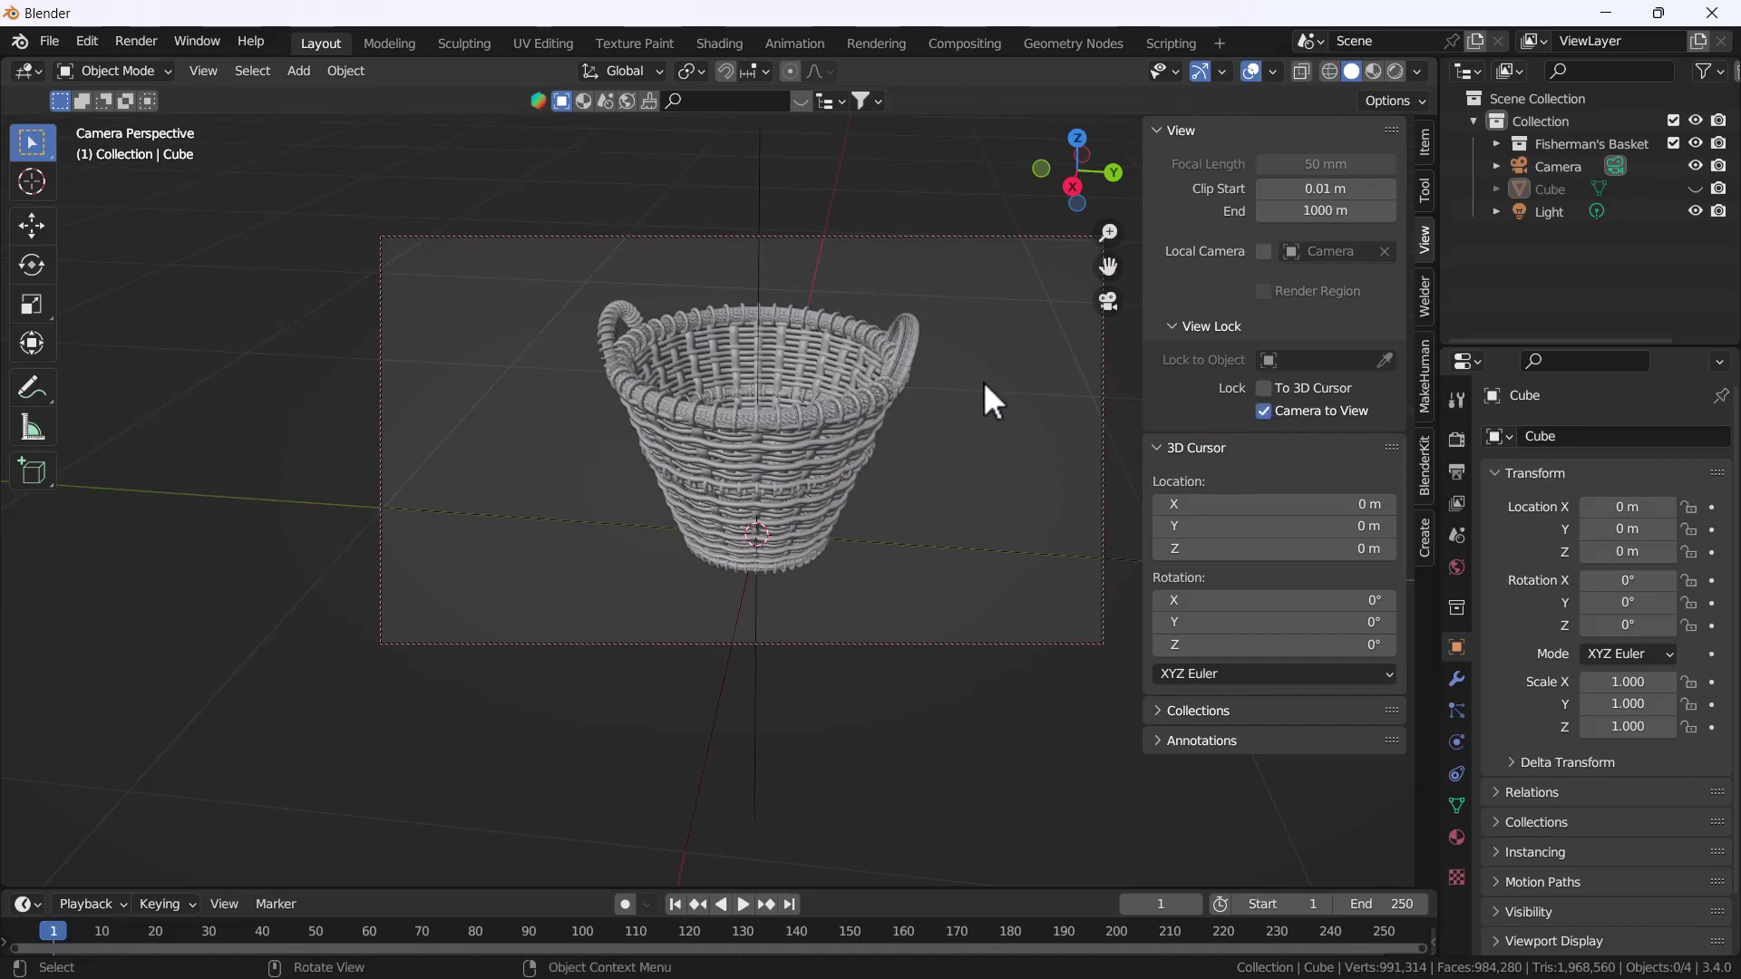
pyautogui.moveTo(1038, 361); pyautogui.dragTo(392, 454, button='middle')
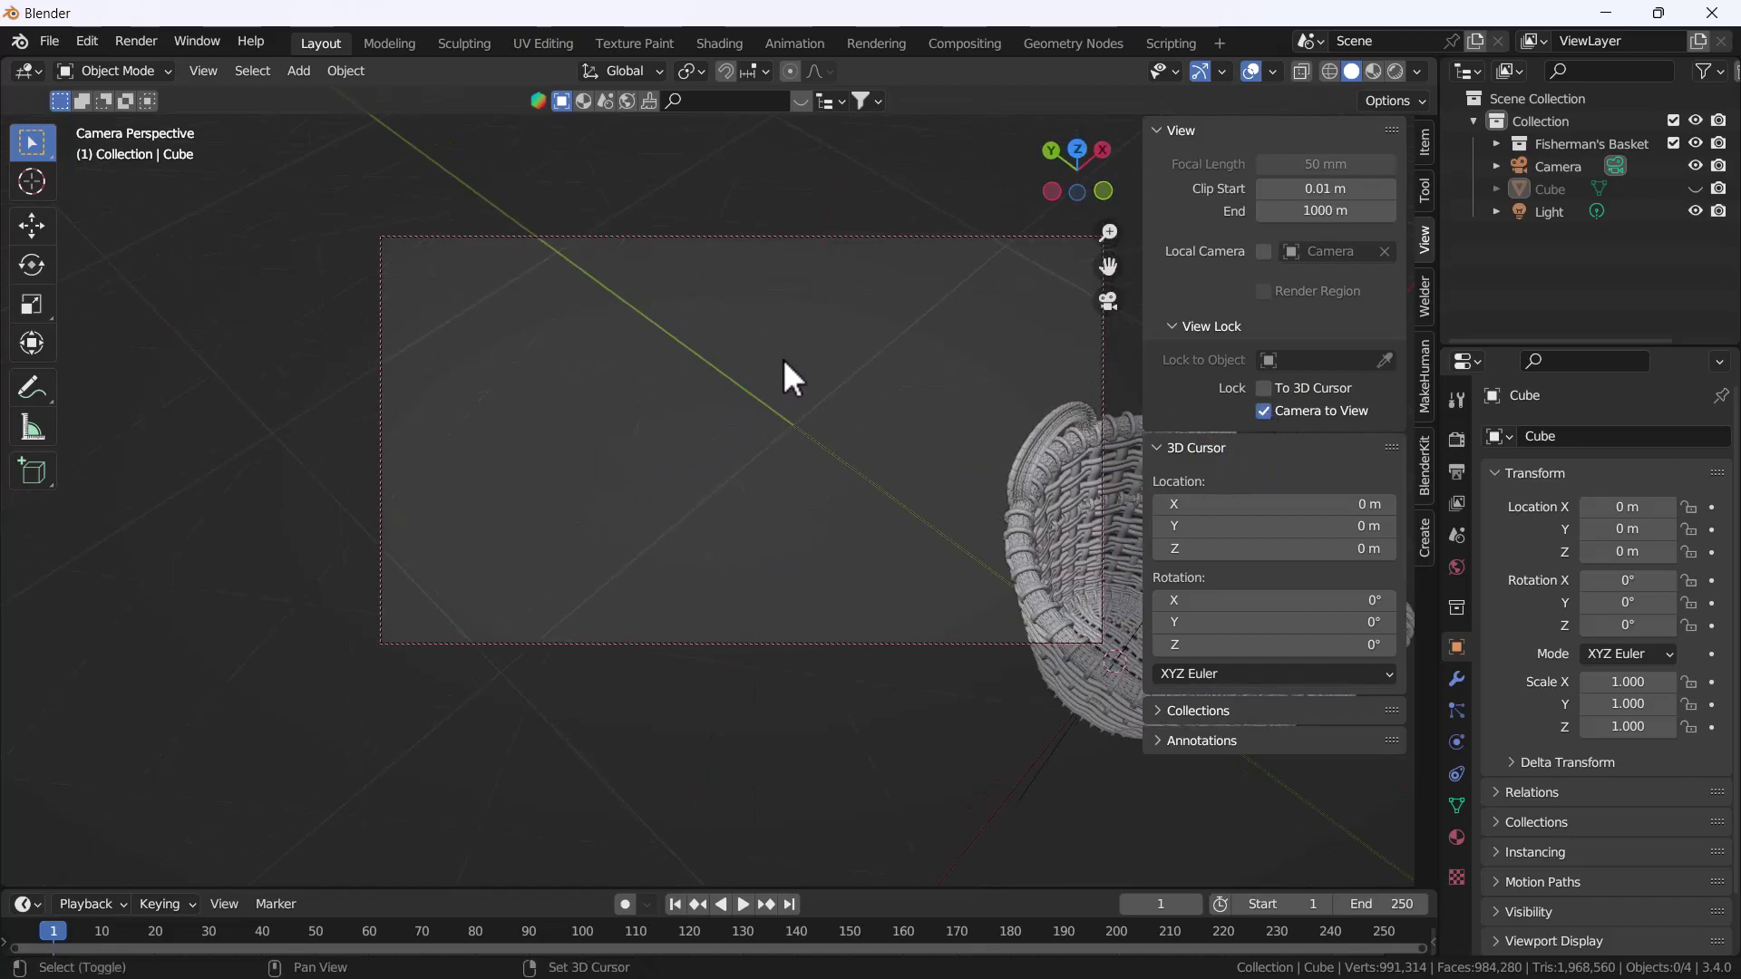
pyautogui.click(943, 553)
pyautogui.moveTo(781, 358)
pyautogui.mouseDown(button='middle')
pyautogui.moveTo(943, 553)
pyautogui.moveTo(938, 519)
pyautogui.moveTo(883, 471)
pyautogui.moveTo(842, 524)
pyautogui.moveTo(851, 549)
pyautogui.moveTo(819, 492)
pyautogui.mouseUp(button='middle')
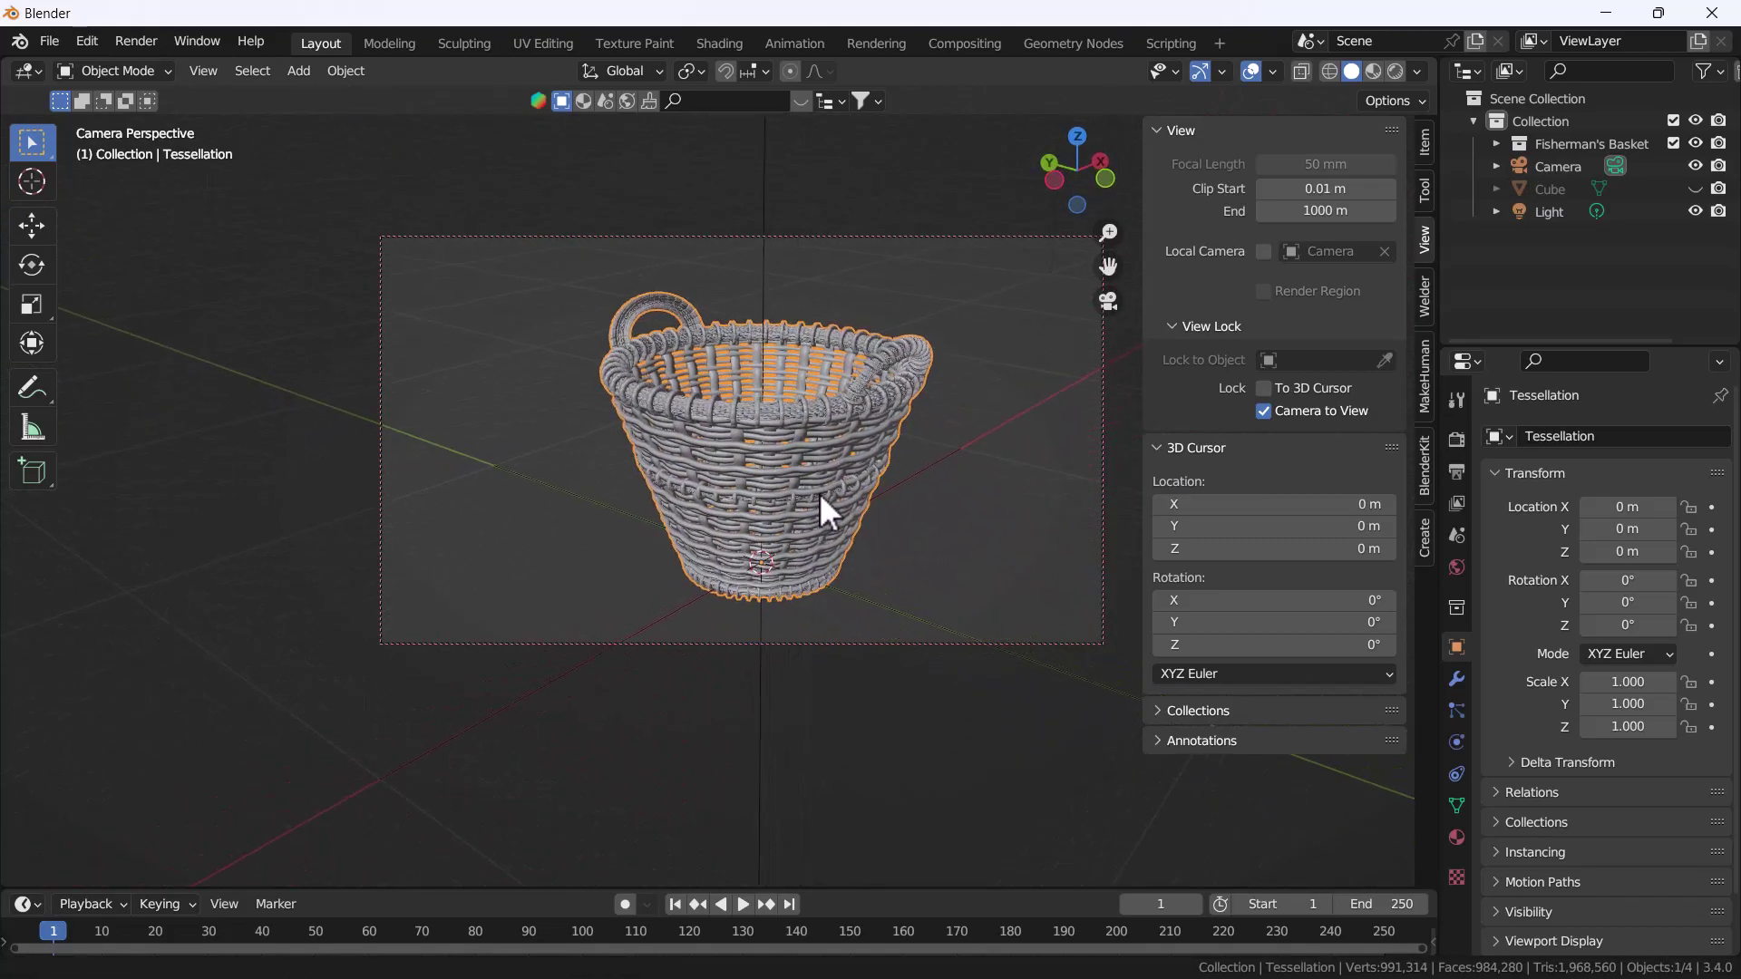
# Turn off the Camera to View lock, recheck the camera view, and deselect all objects
pyautogui.click(1264, 412)
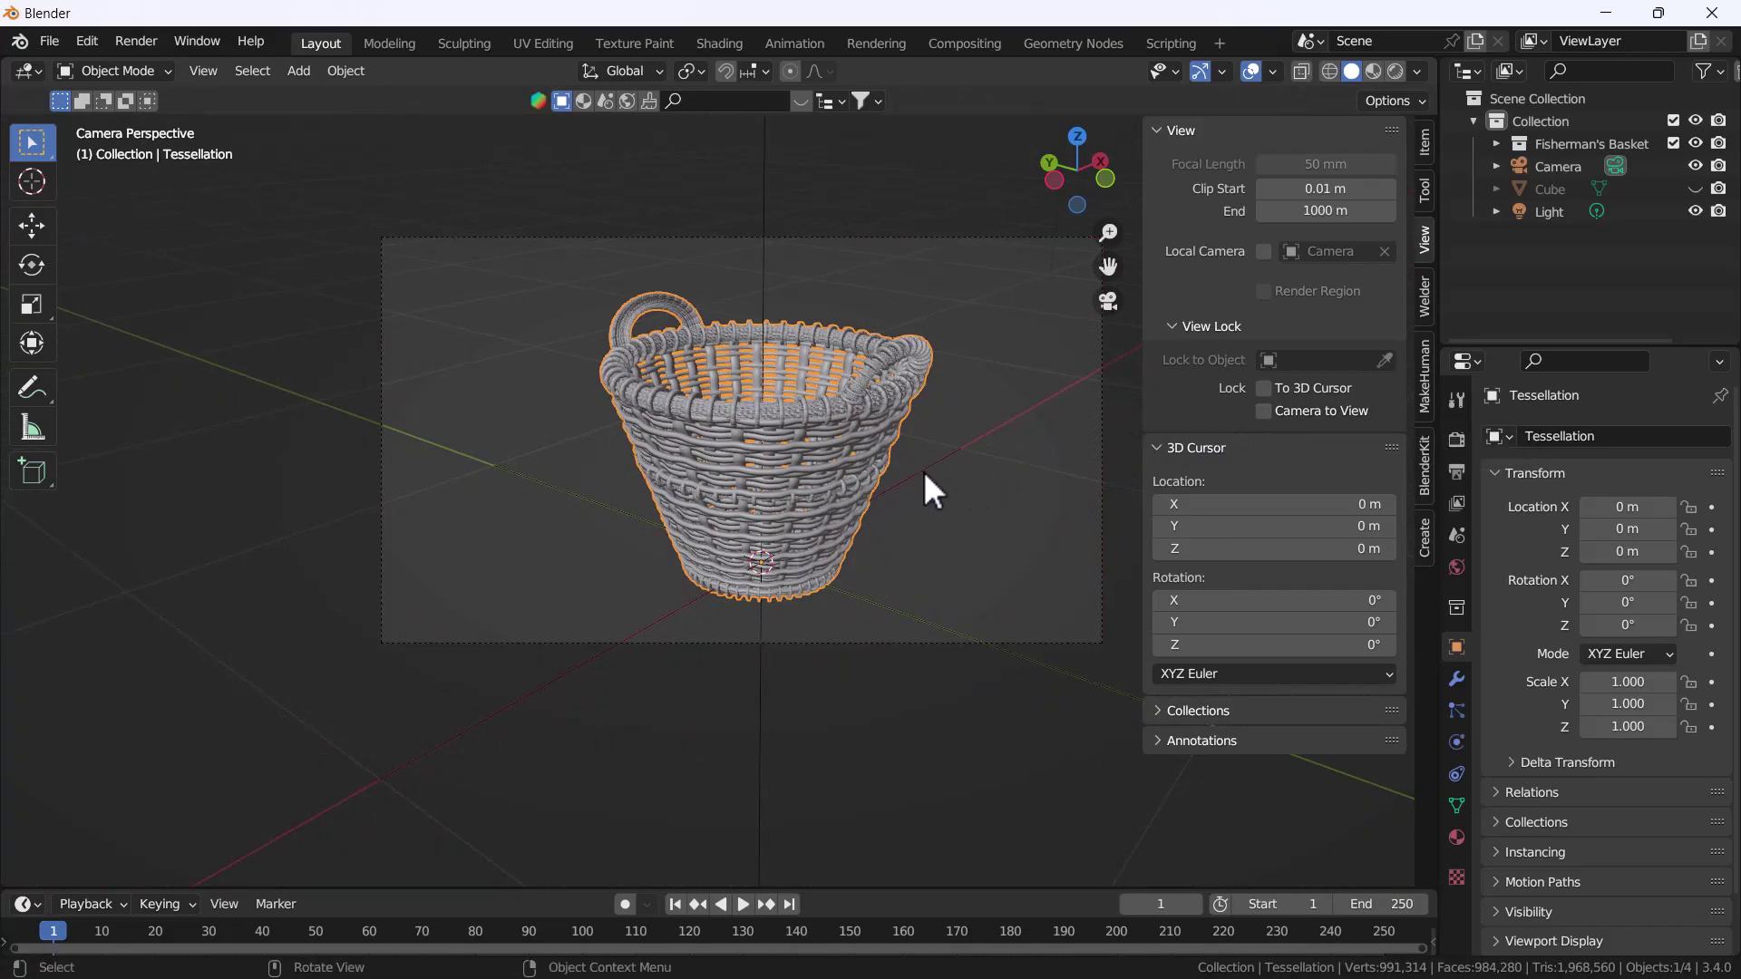
pyautogui.moveTo(923, 471)
pyautogui.mouseDown(button='middle')
pyautogui.moveTo(791, 473)
pyautogui.moveTo(856, 449)
pyautogui.moveTo(846, 477)
pyautogui.moveTo(758, 483)
pyautogui.moveTo(896, 481)
pyautogui.moveTo(899, 410)
pyautogui.mouseUp(button='middle')
pyautogui.press('KP_0')
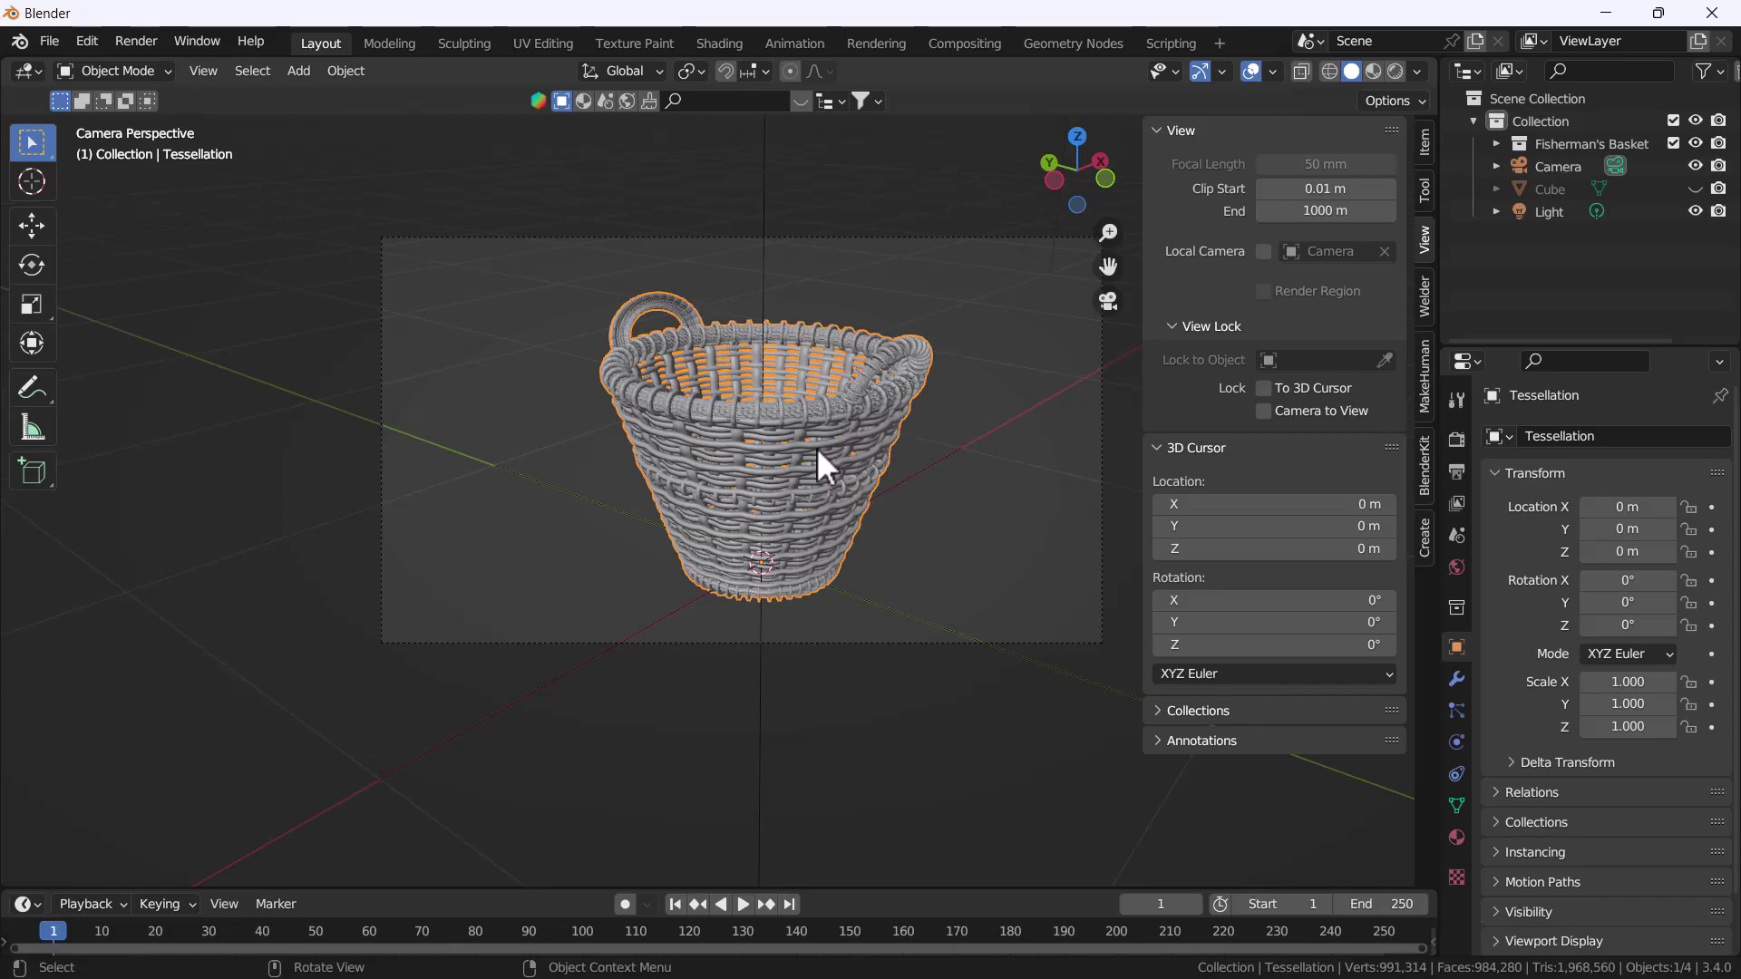
pyautogui.scroll(-2, 816, 448)
pyautogui.scroll(2, 807, 445)
pyautogui.scroll(2, 823, 450)
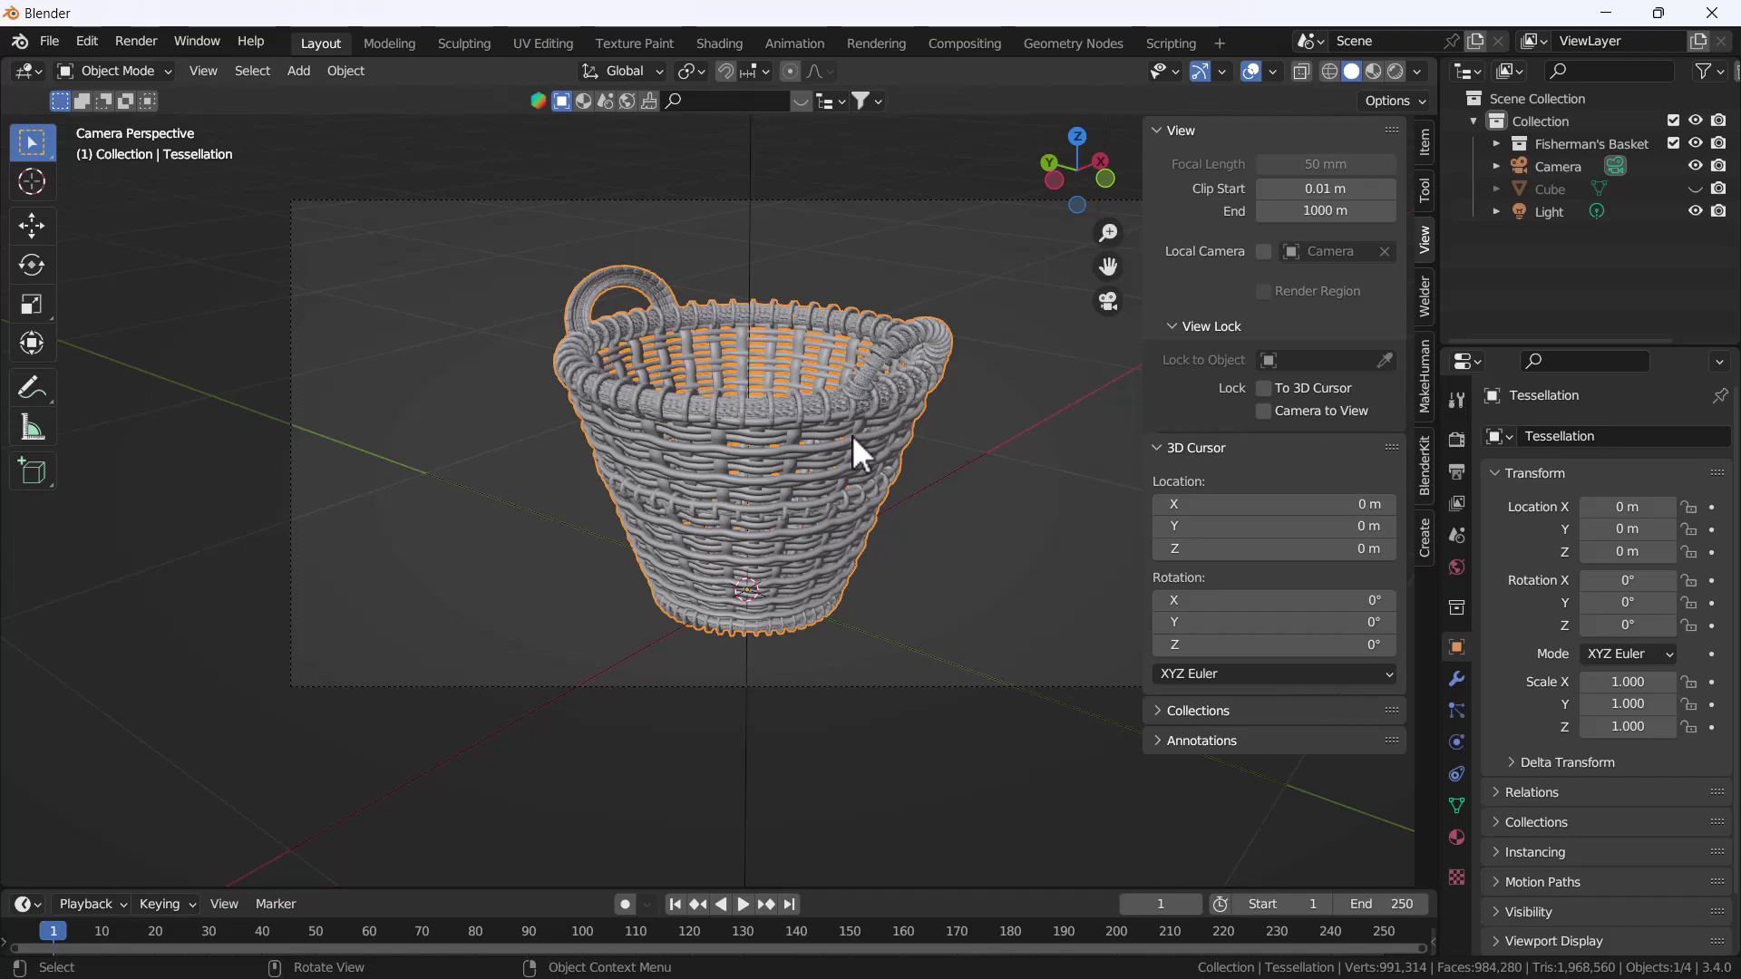
pyautogui.hotkey('alt', 'a')
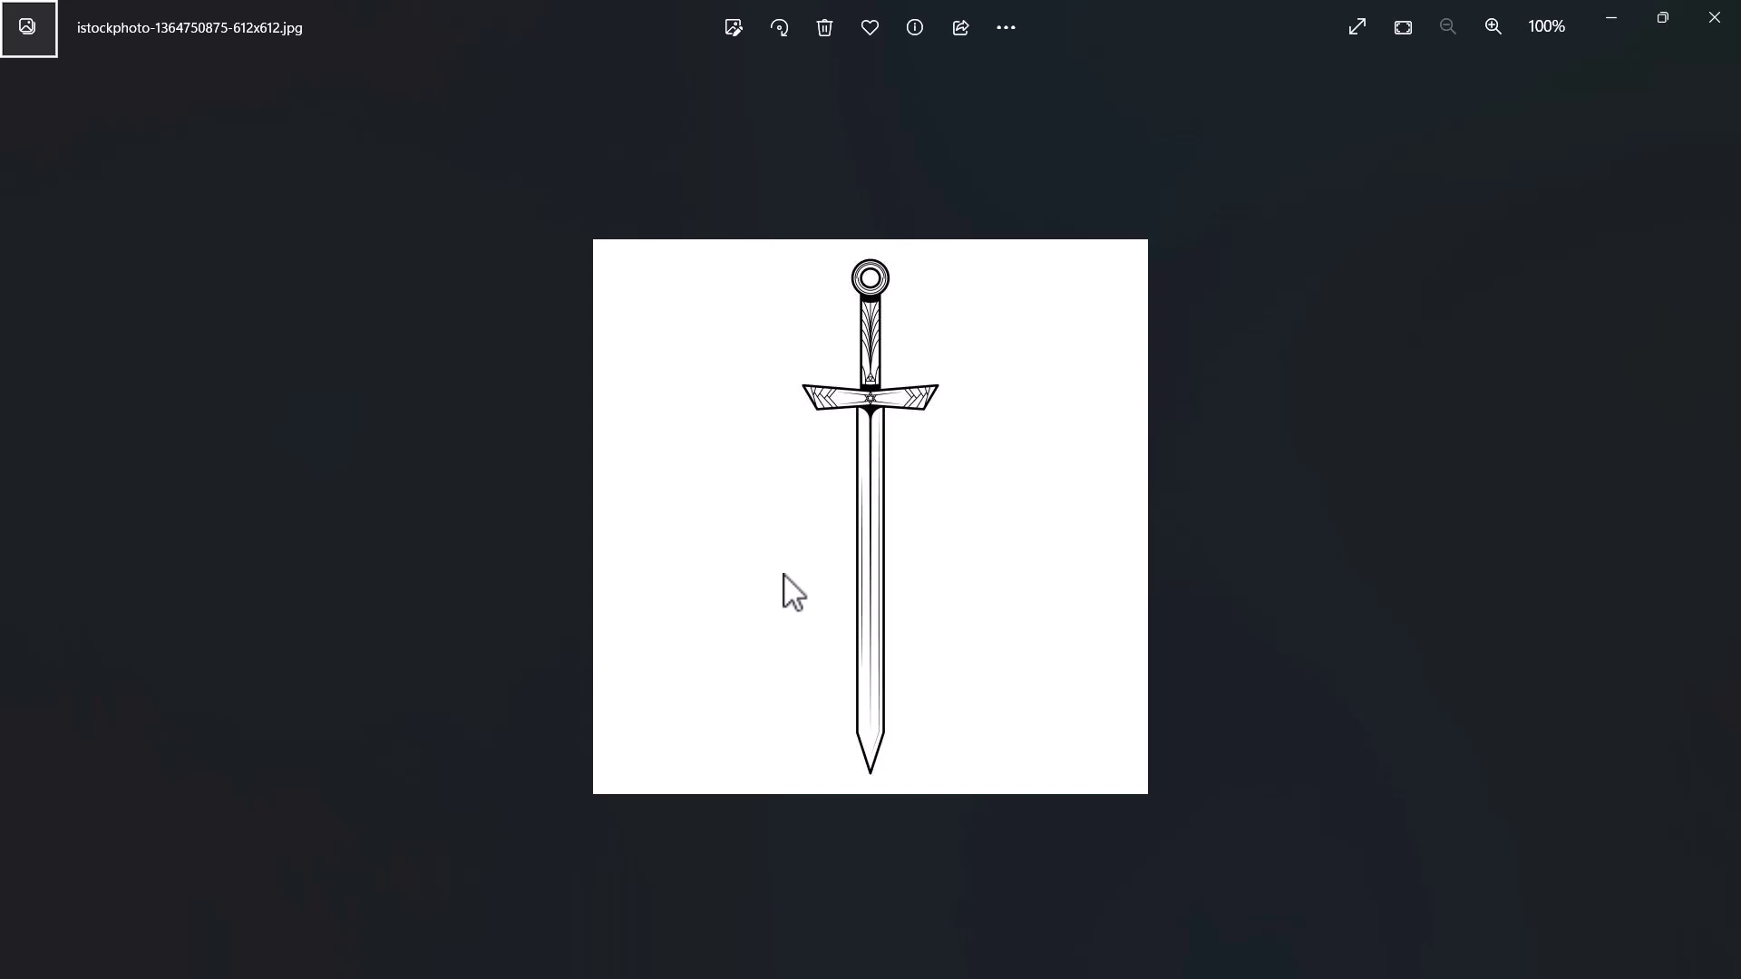
pyautogui.hotkey('alt', 'Tab')
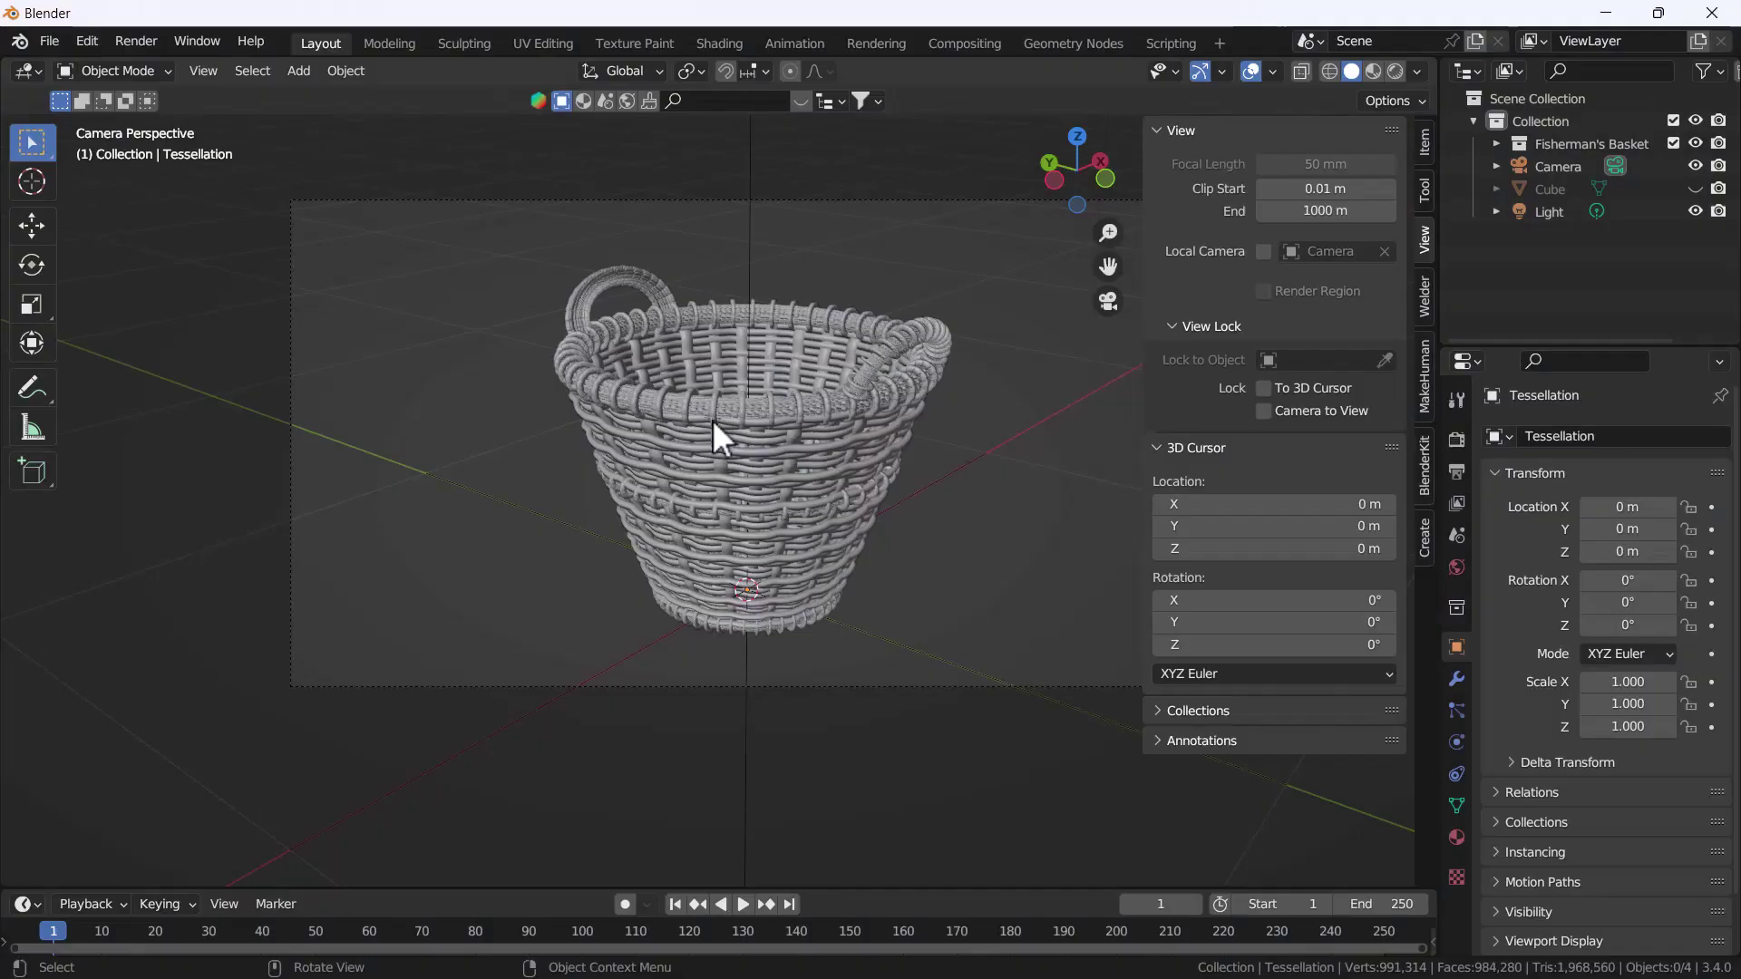
# Search Preferences add-ons for 'import i', verify Import Images as Planes is enabled, then close Preferences
pyautogui.moveTo(829, 442); pyautogui.dragTo(764, 455, button='middle')
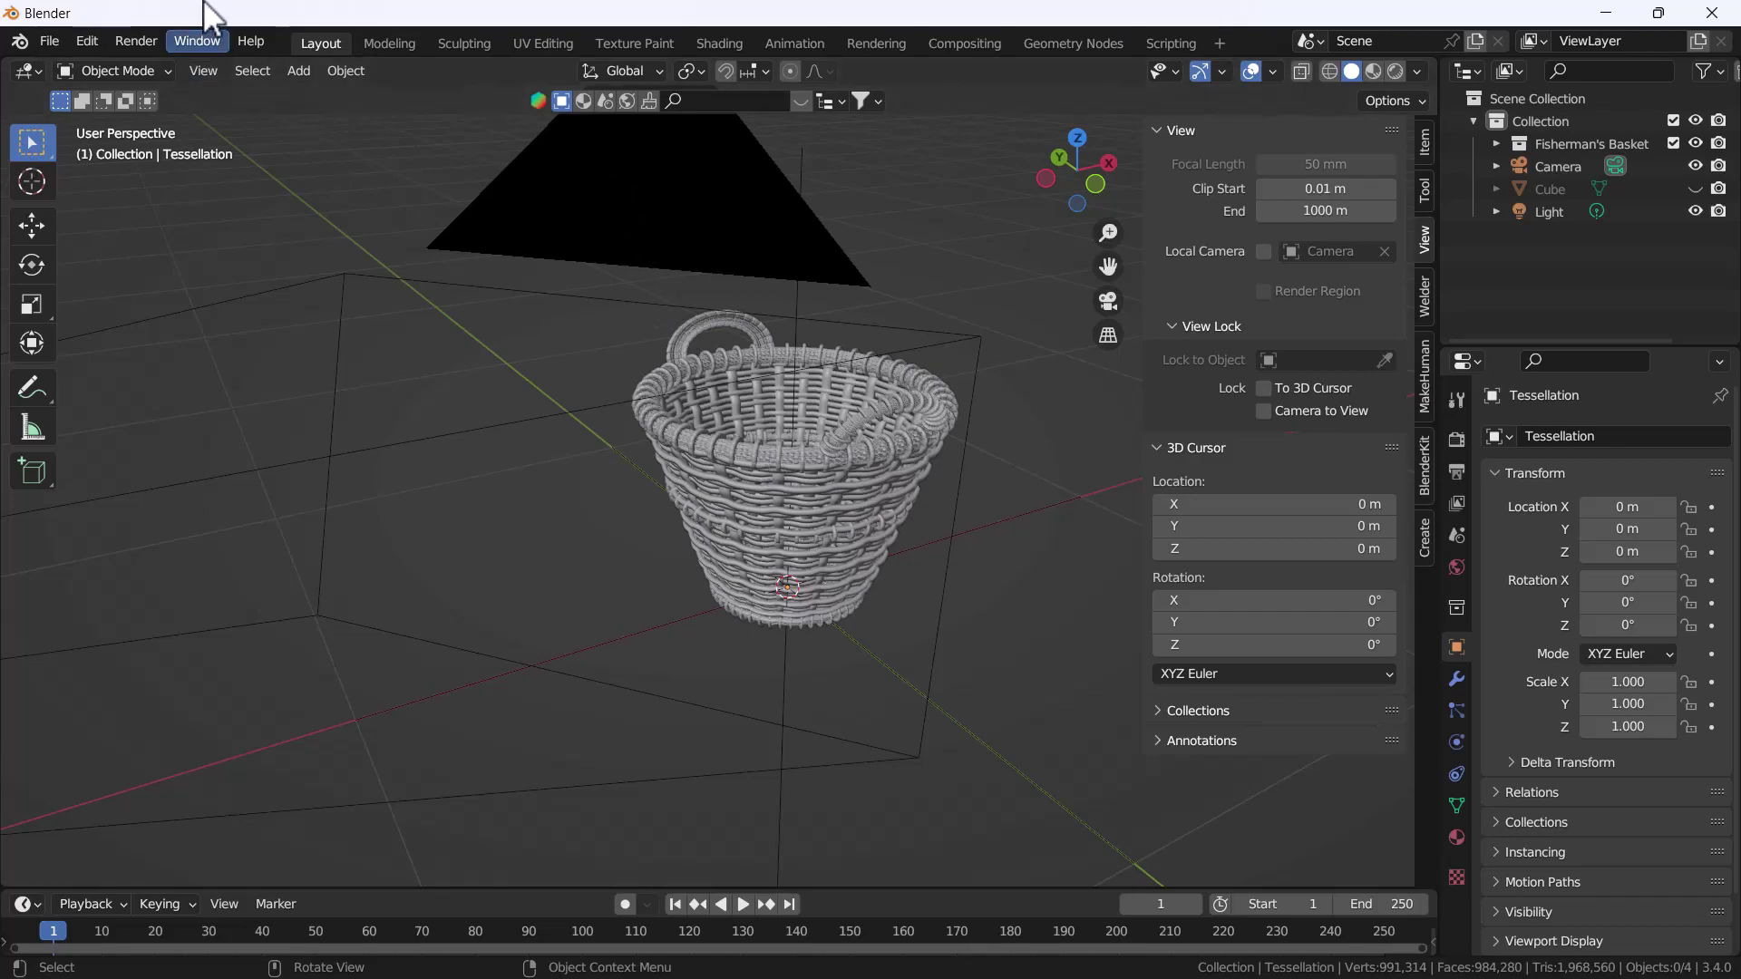
pyautogui.click(88, 41)
pyautogui.click(171, 363)
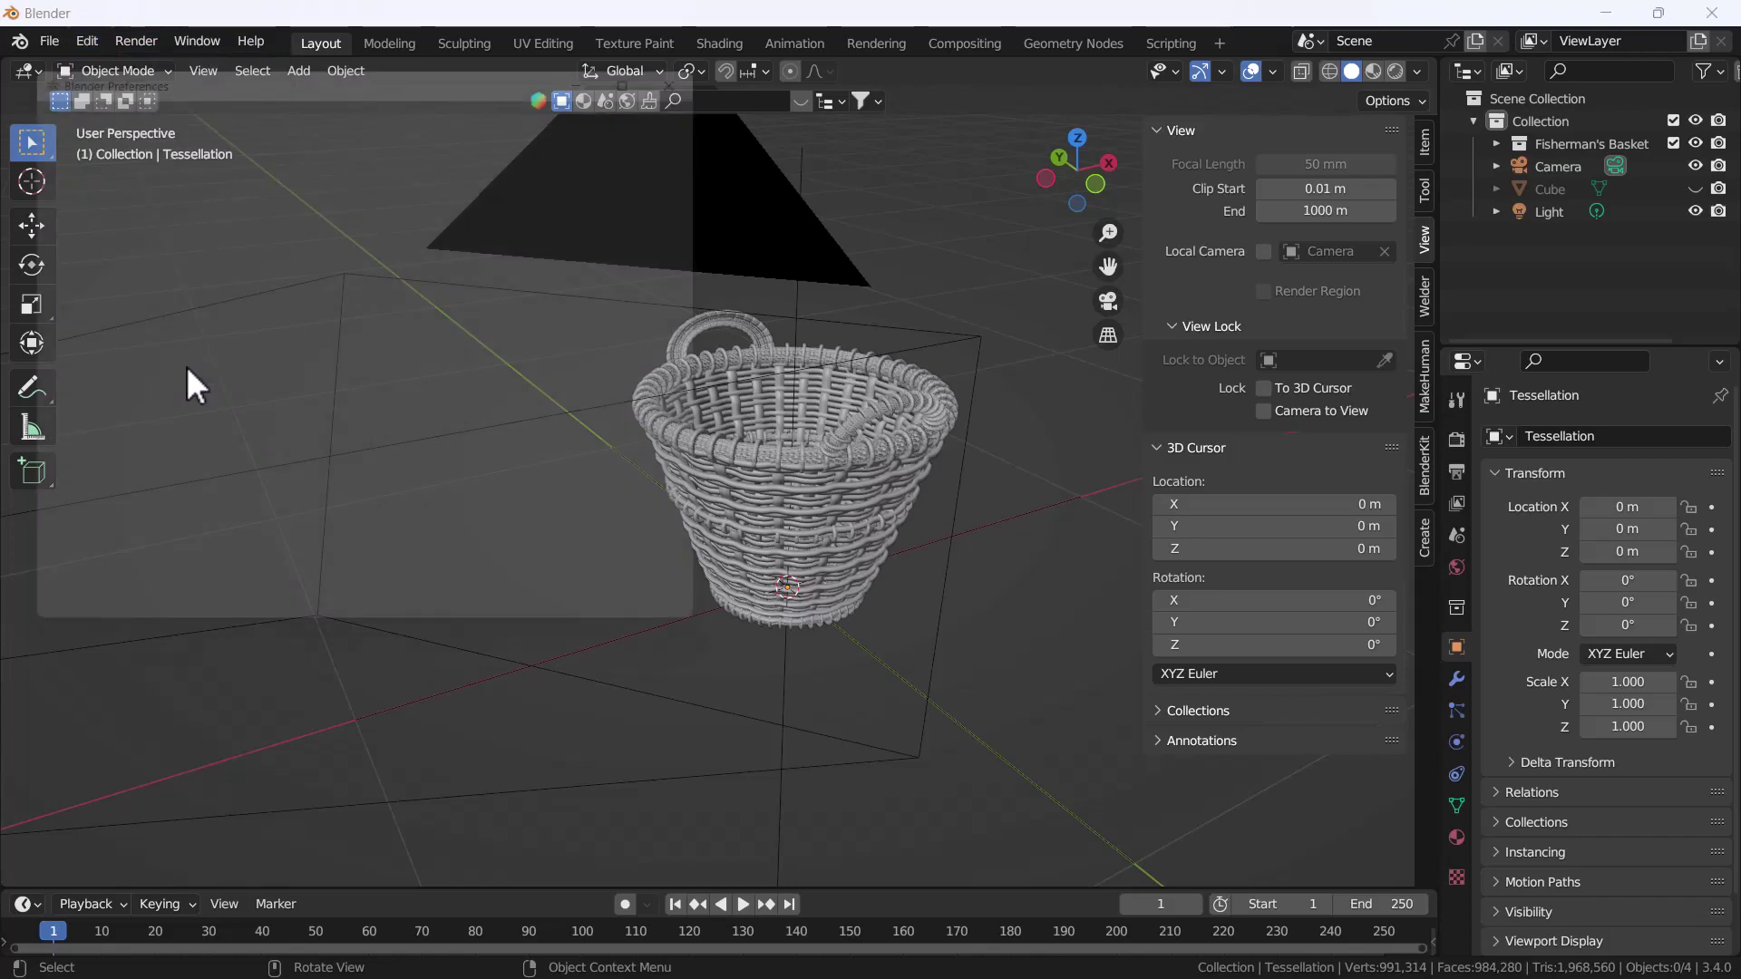
pyautogui.click(35, 277)
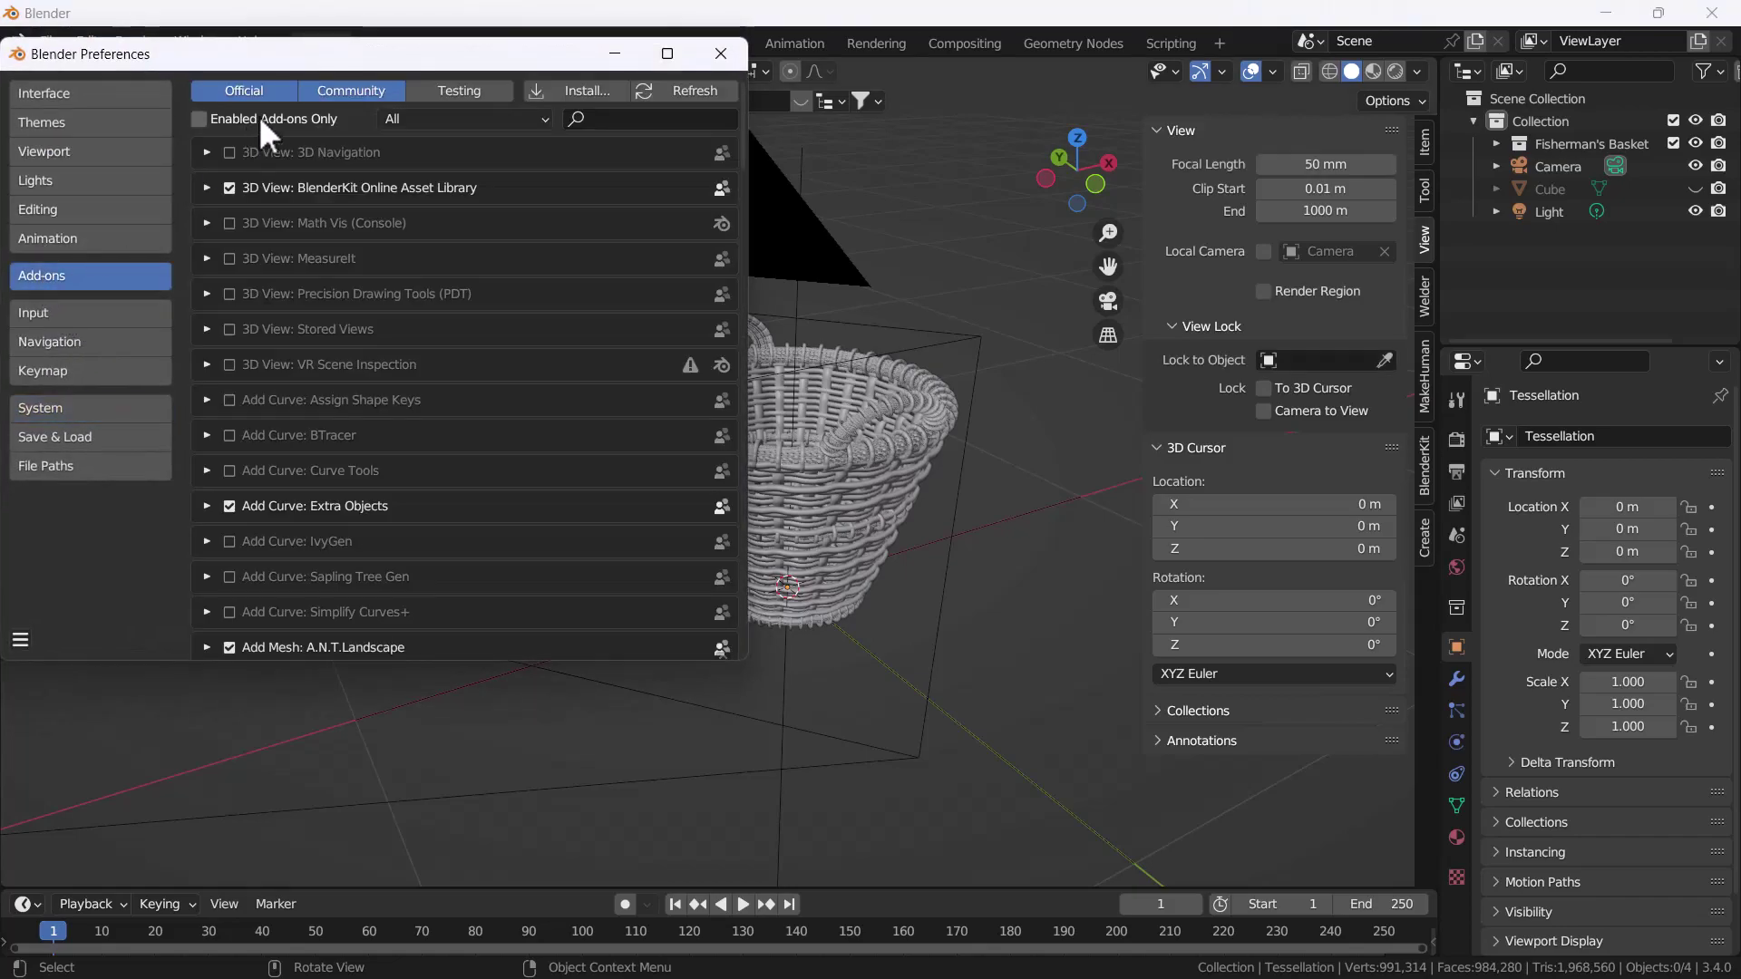
pyautogui.moveTo(335, 64); pyautogui.dragTo(547, 99)
pyautogui.click(820, 155)
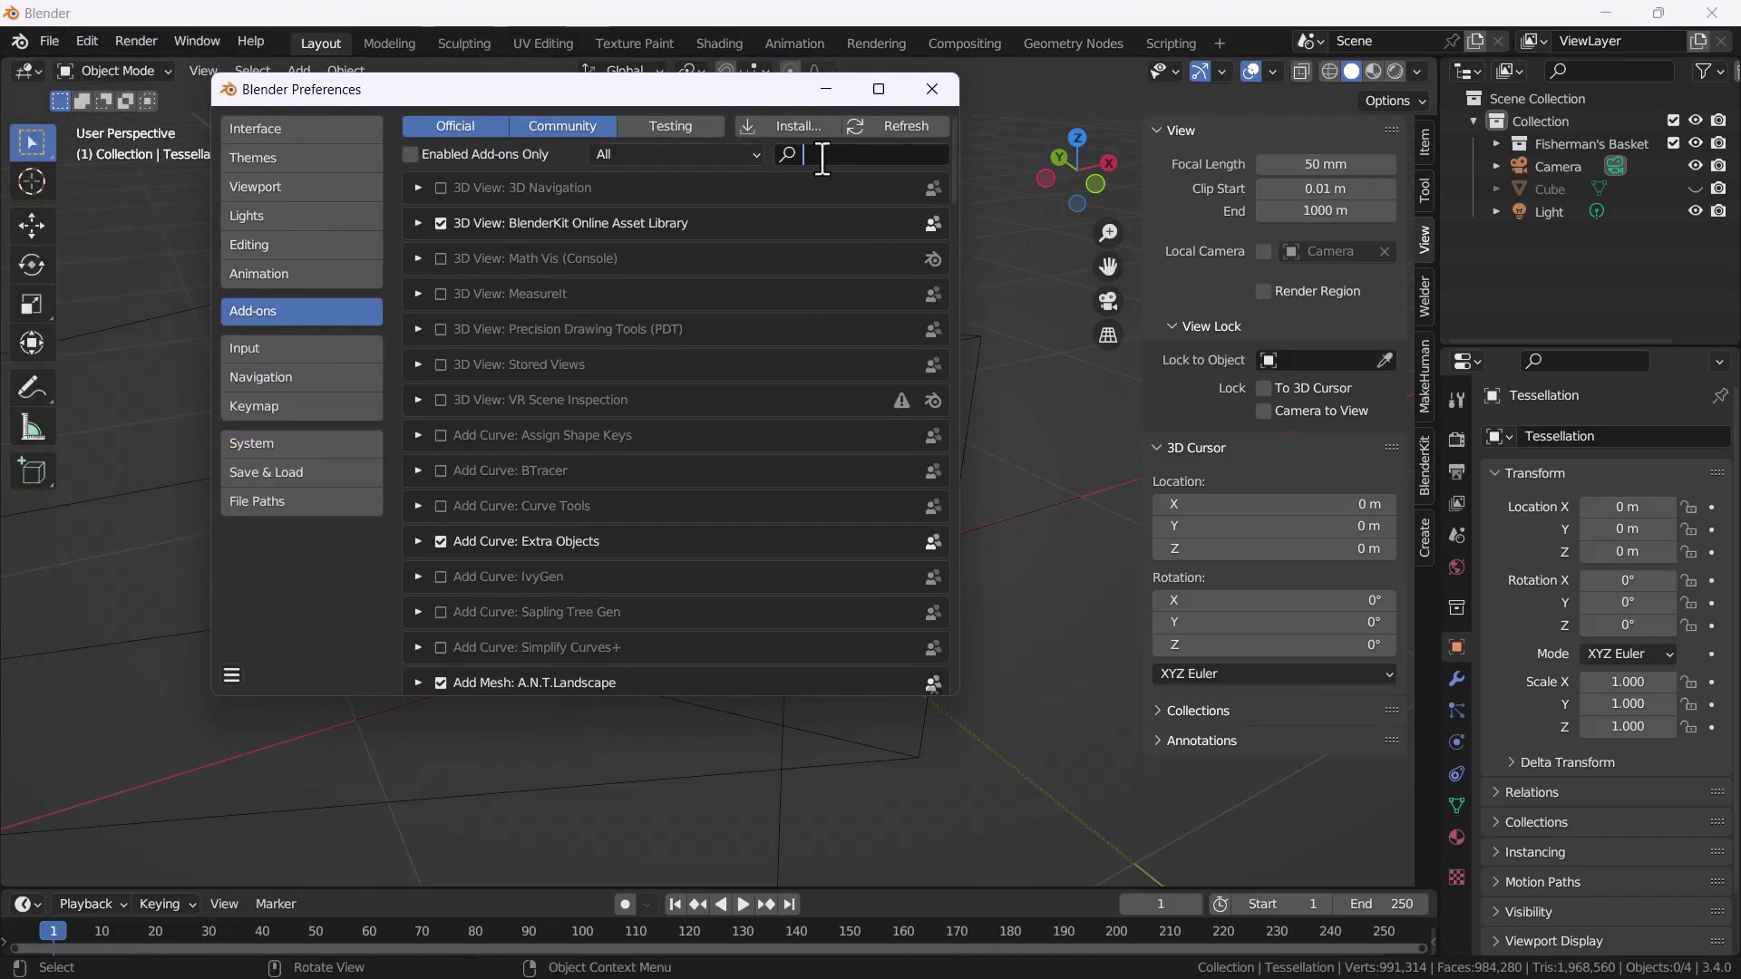
pyautogui.write('imp')
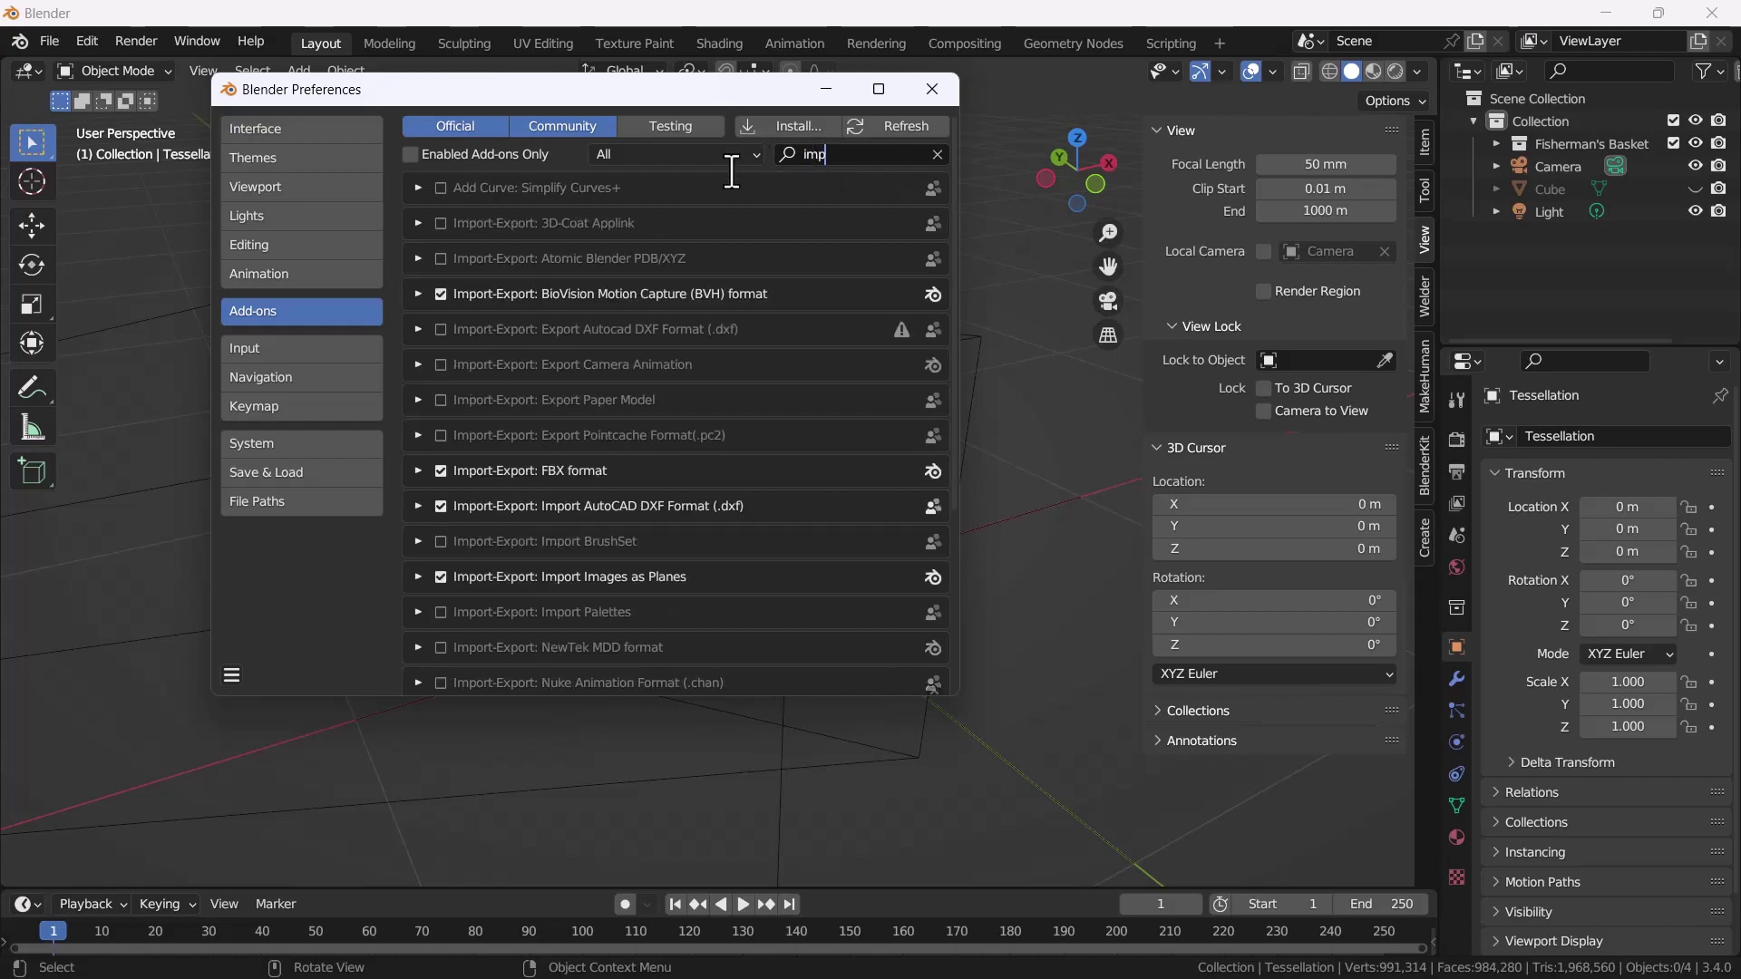
pyautogui.write('or')
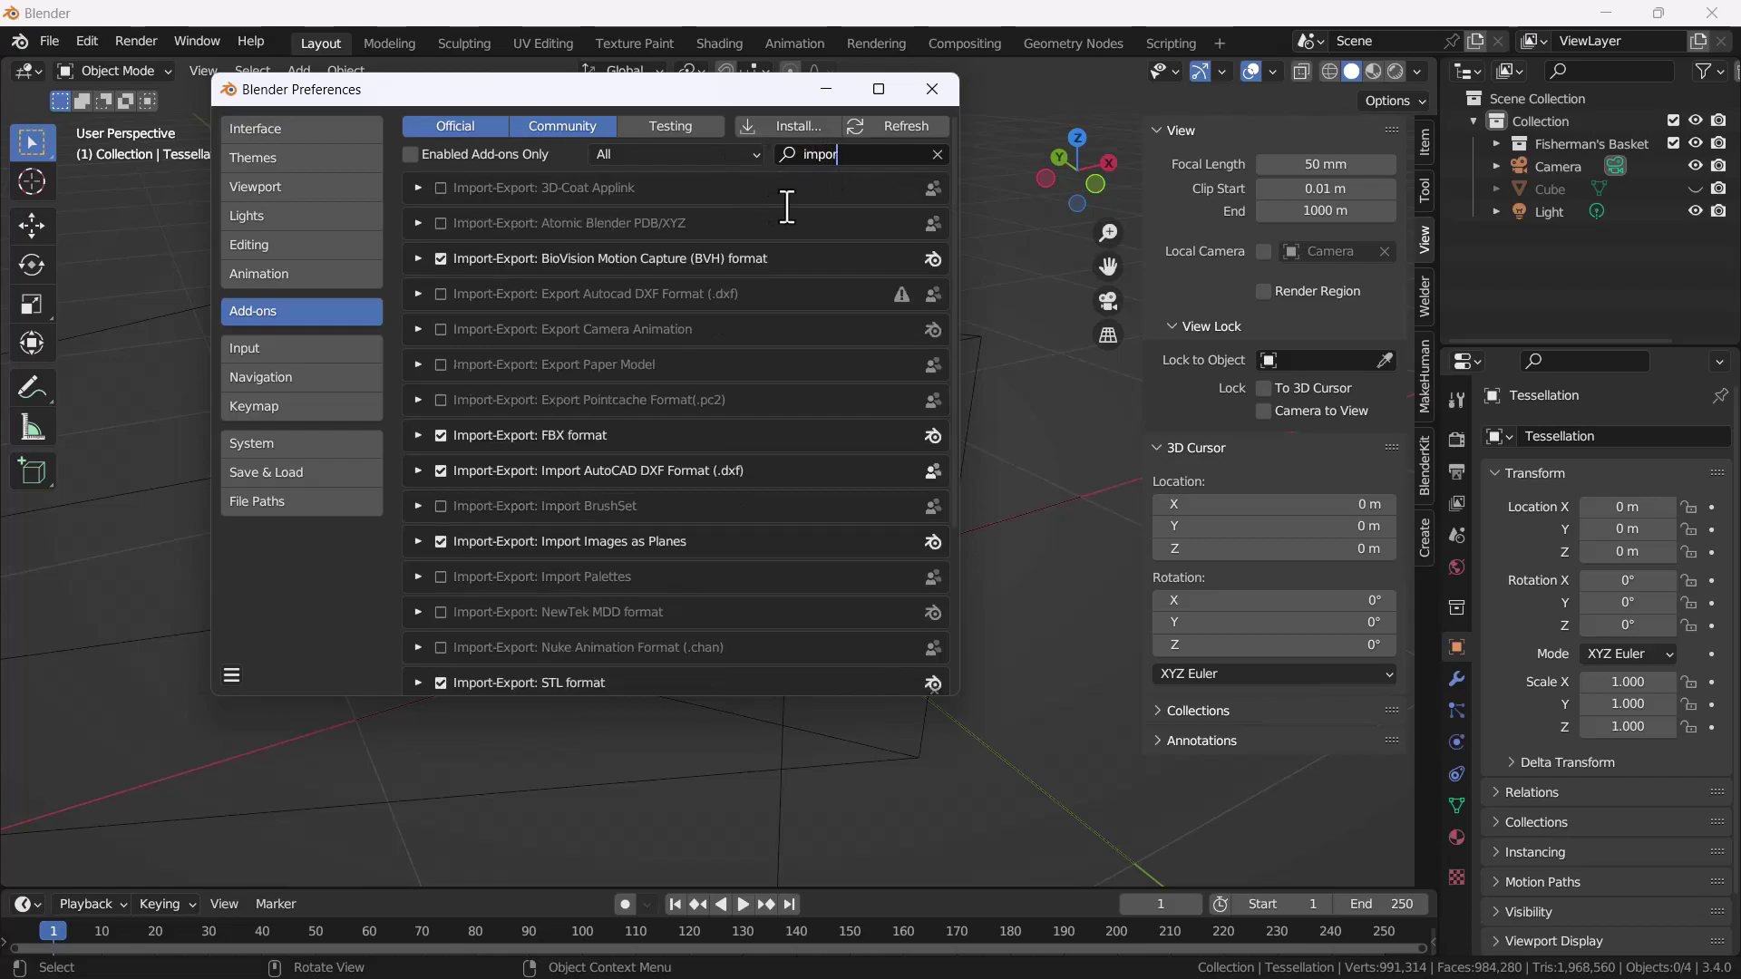
pyautogui.write('t')
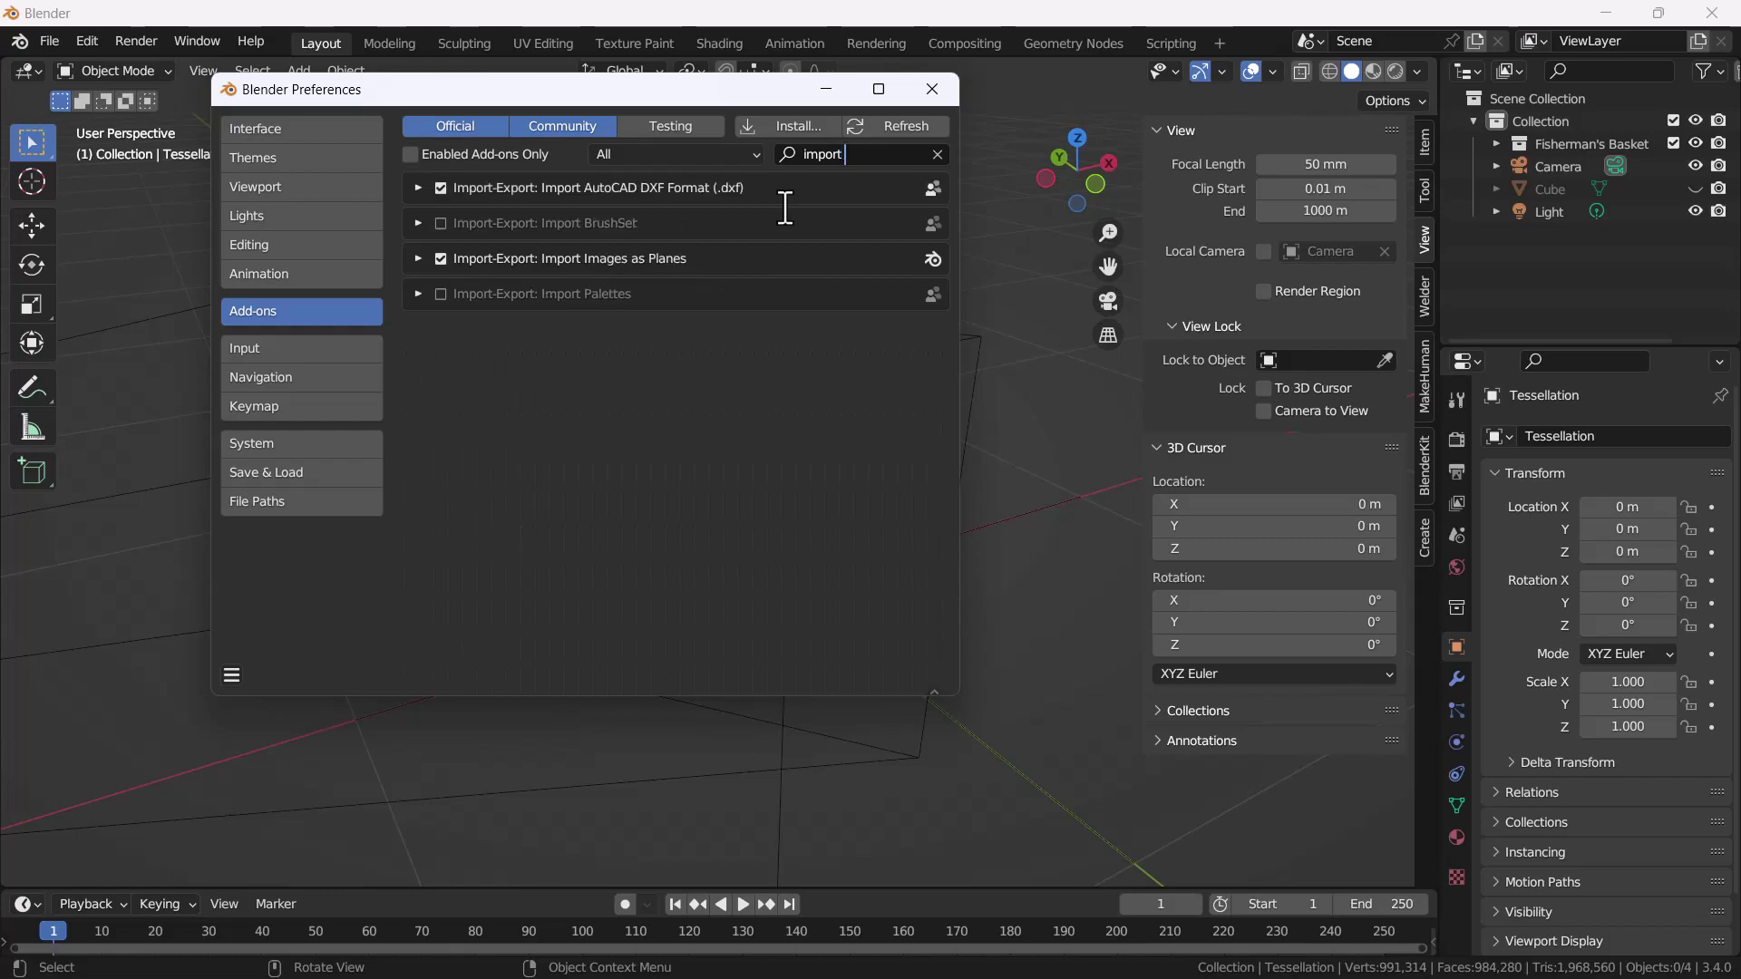
pyautogui.write(' i')
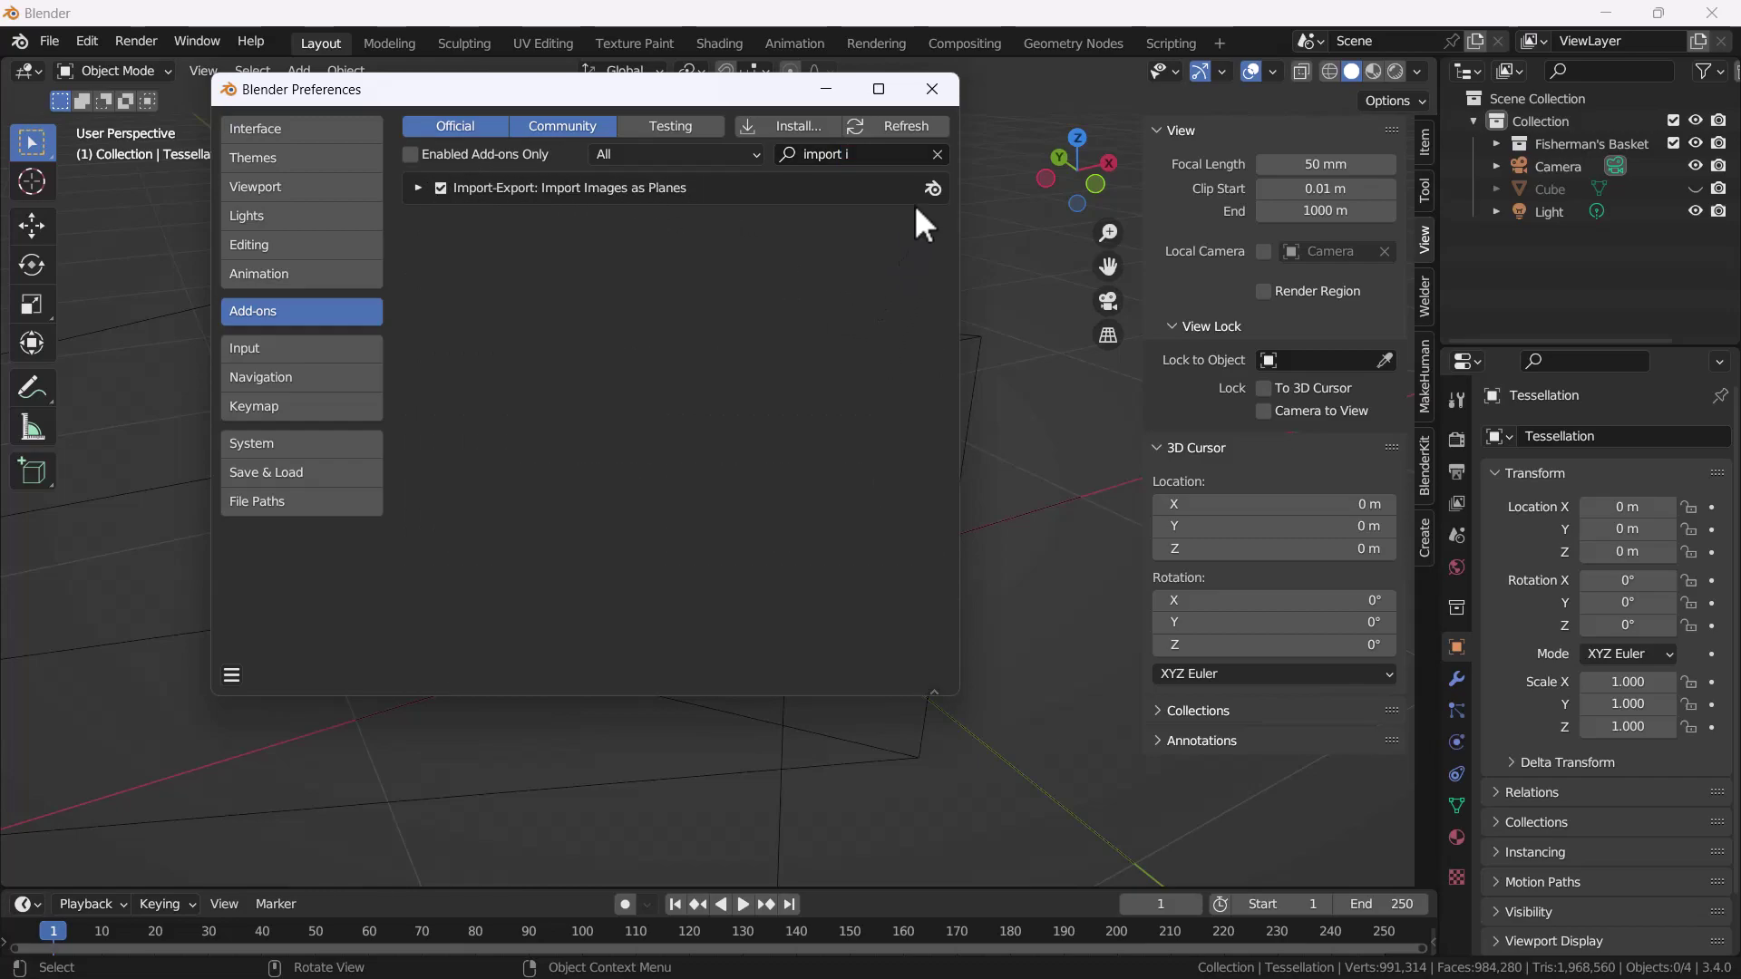
pyautogui.click(938, 154)
pyautogui.click(939, 90)
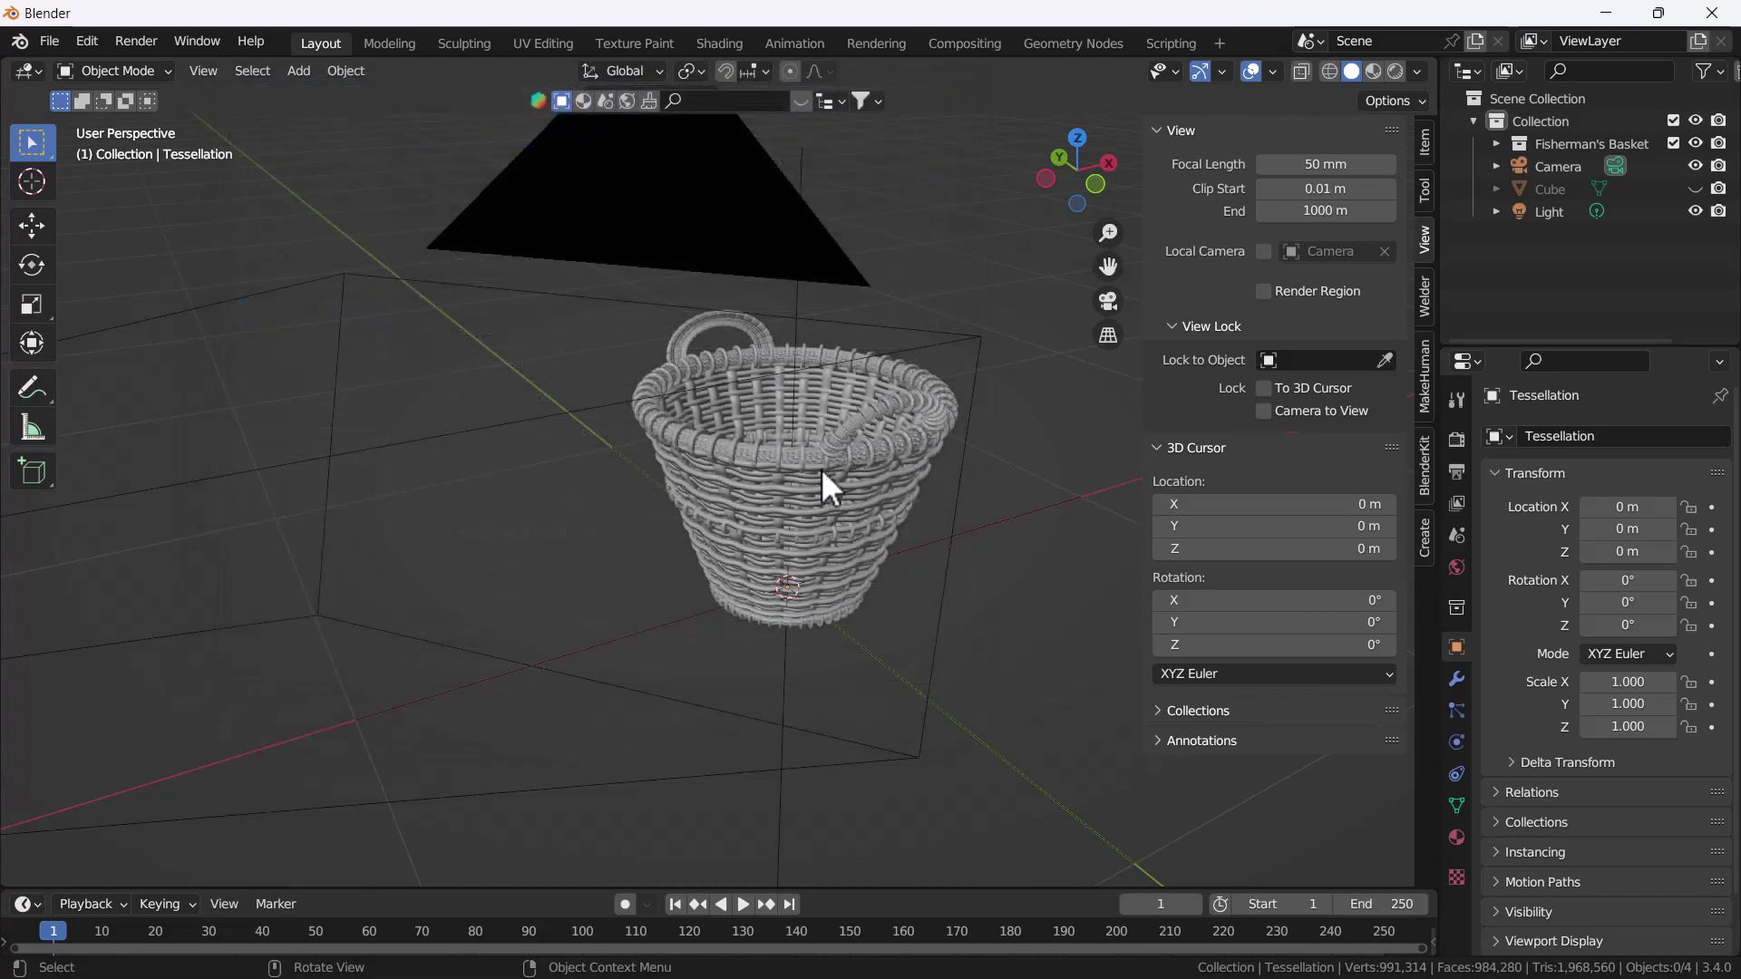
# Hide the woven basket, switch to front orthographic view, and bring up the Add menu
pyautogui.click(826, 487)
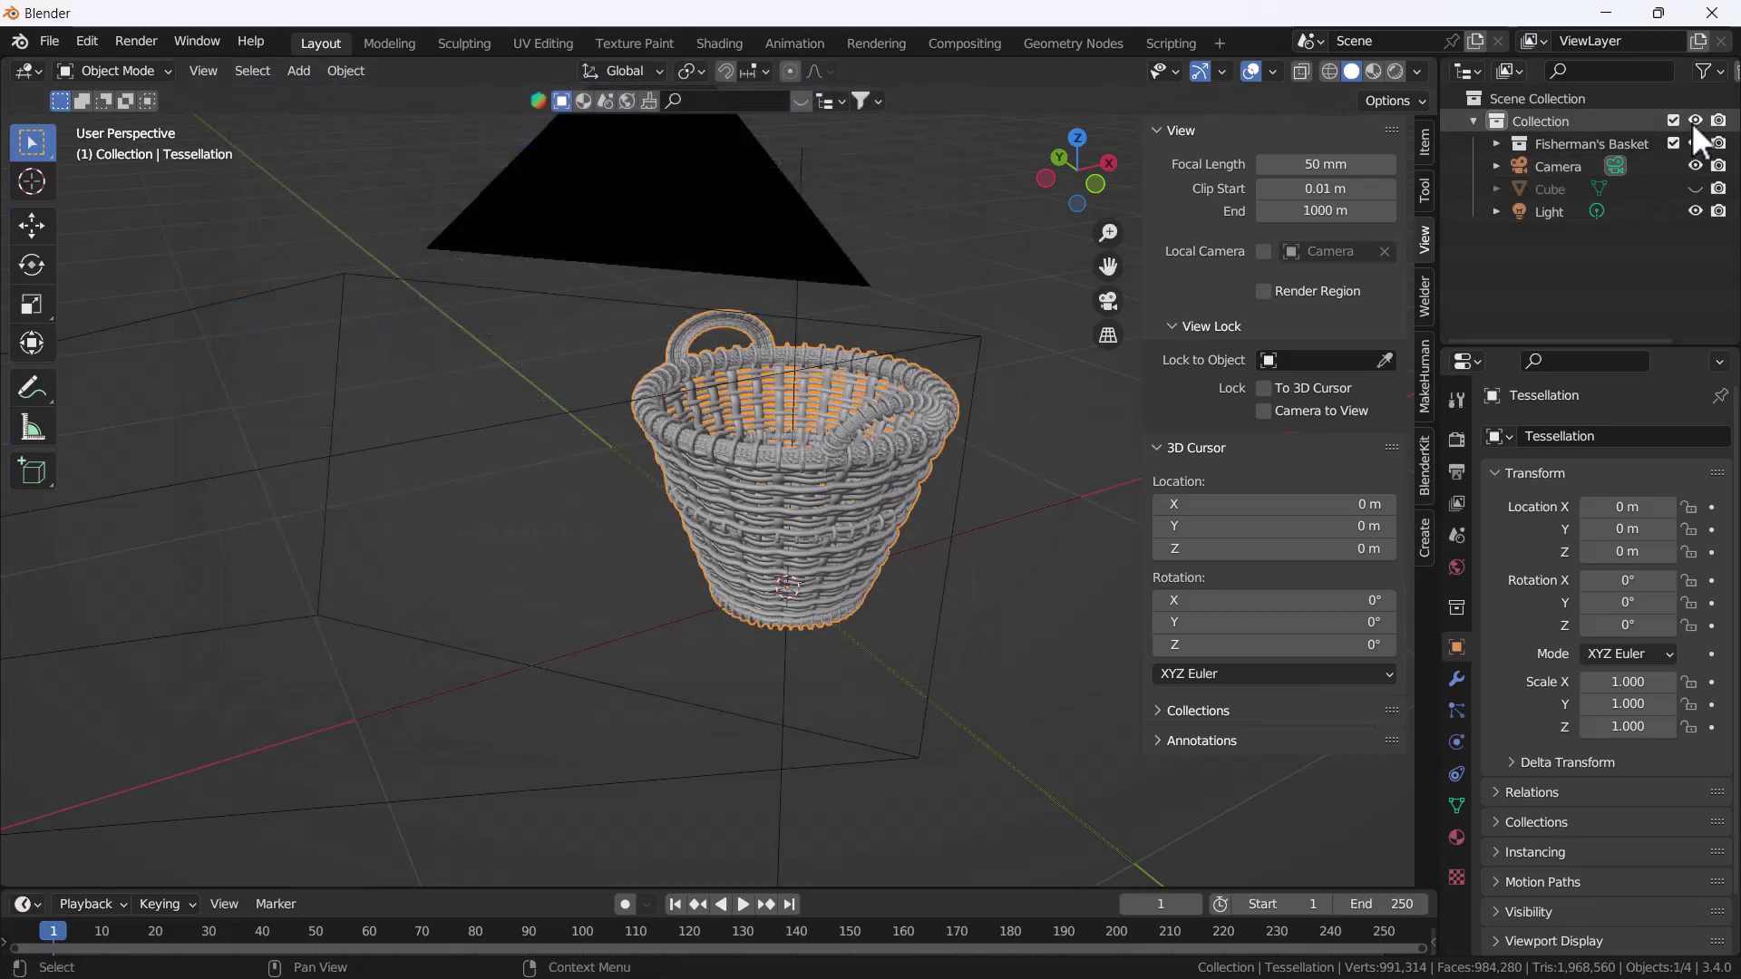
pyautogui.click(1673, 143)
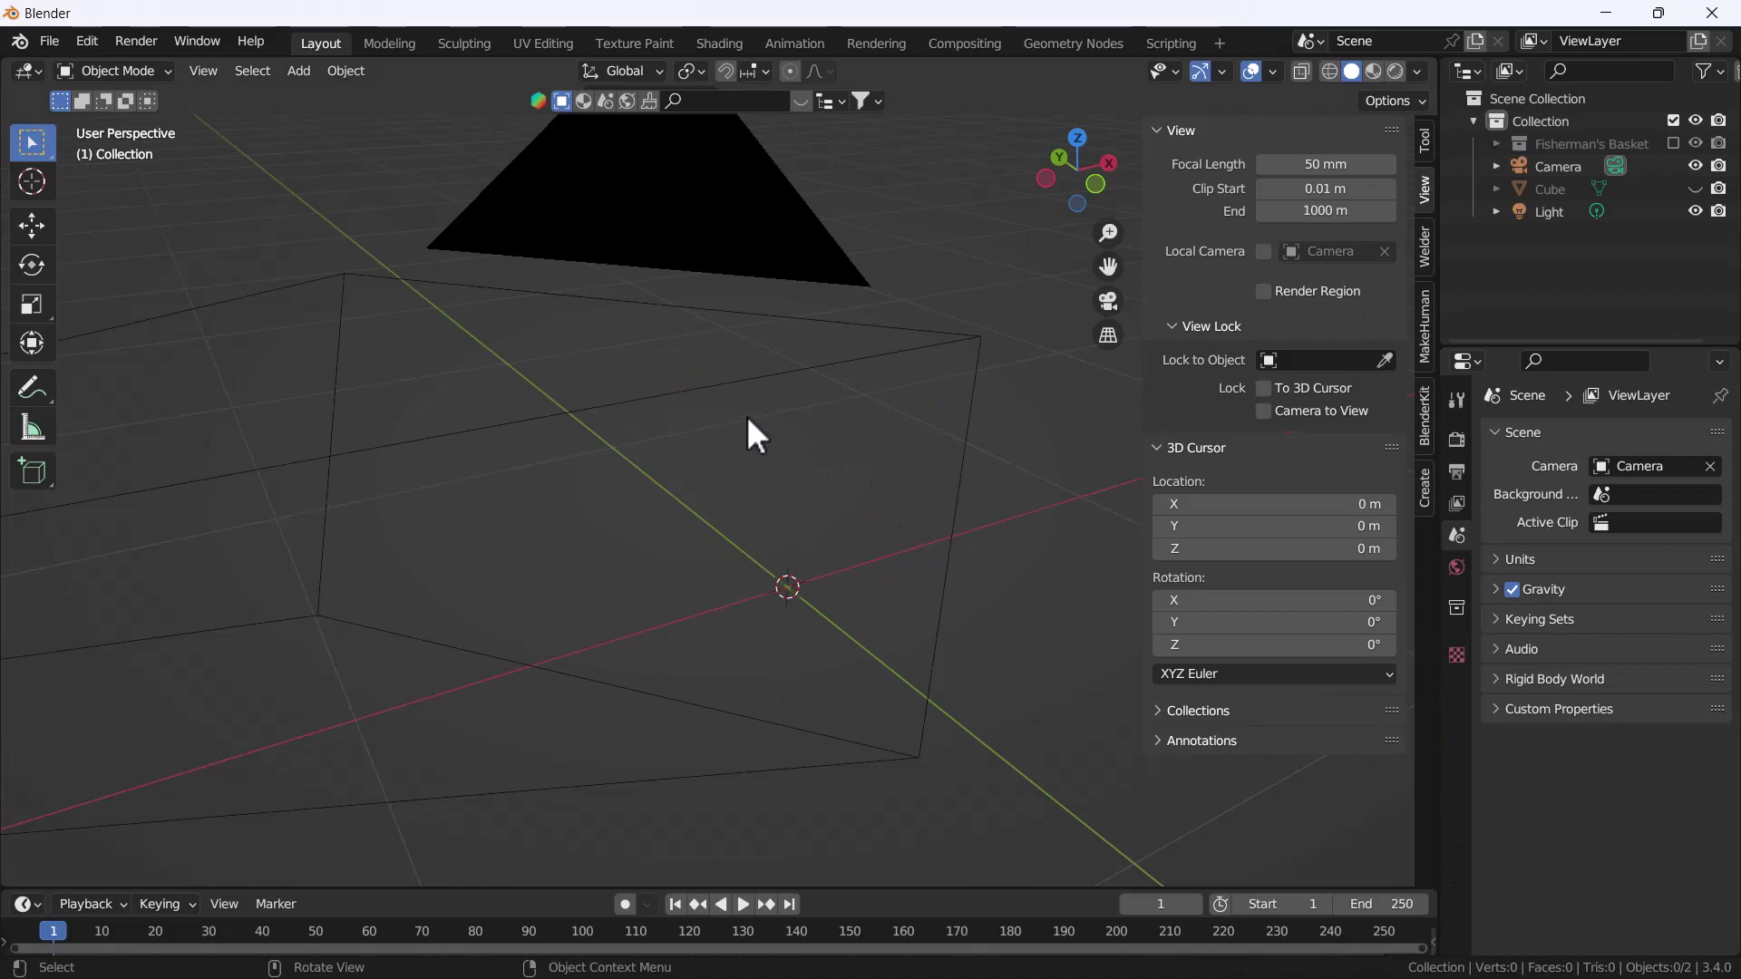
pyautogui.press('`')
pyautogui.click(592, 317)
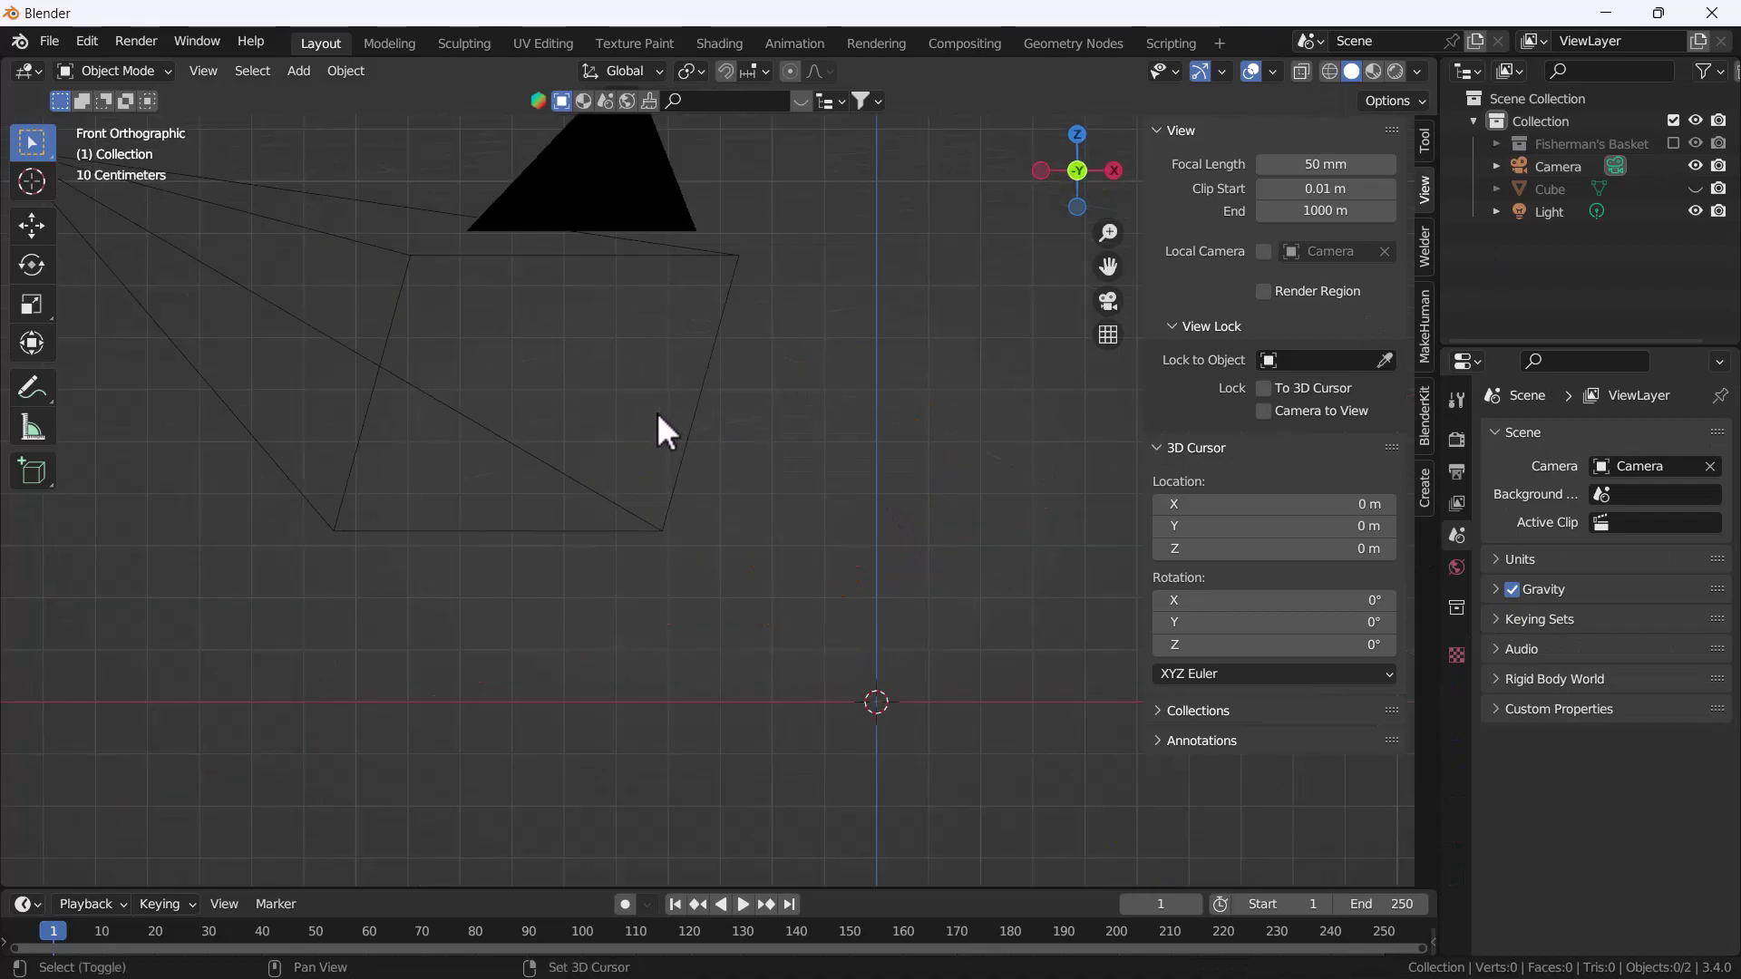
pyautogui.keyDown('shift'); pyautogui.moveTo(657, 411); pyautogui.dragTo(715, 476, button='middle'); pyautogui.keyUp('shift')
pyautogui.hotkey('shift', 'a')
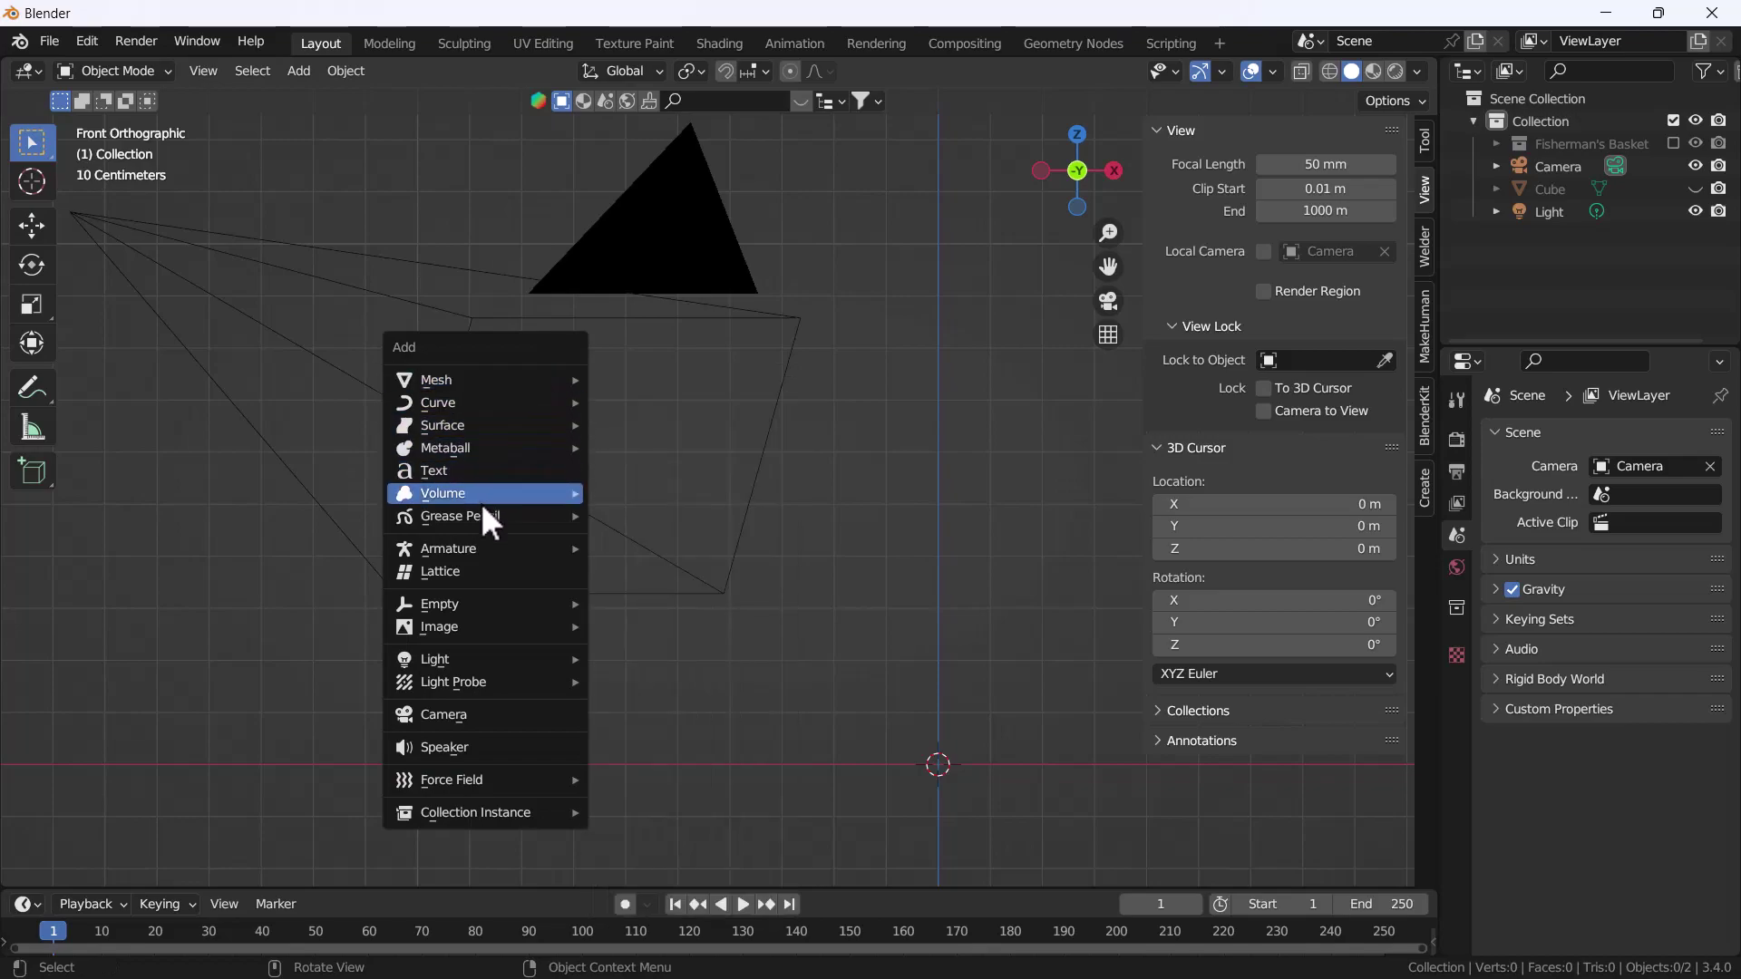
pyautogui.moveTo(486, 625)
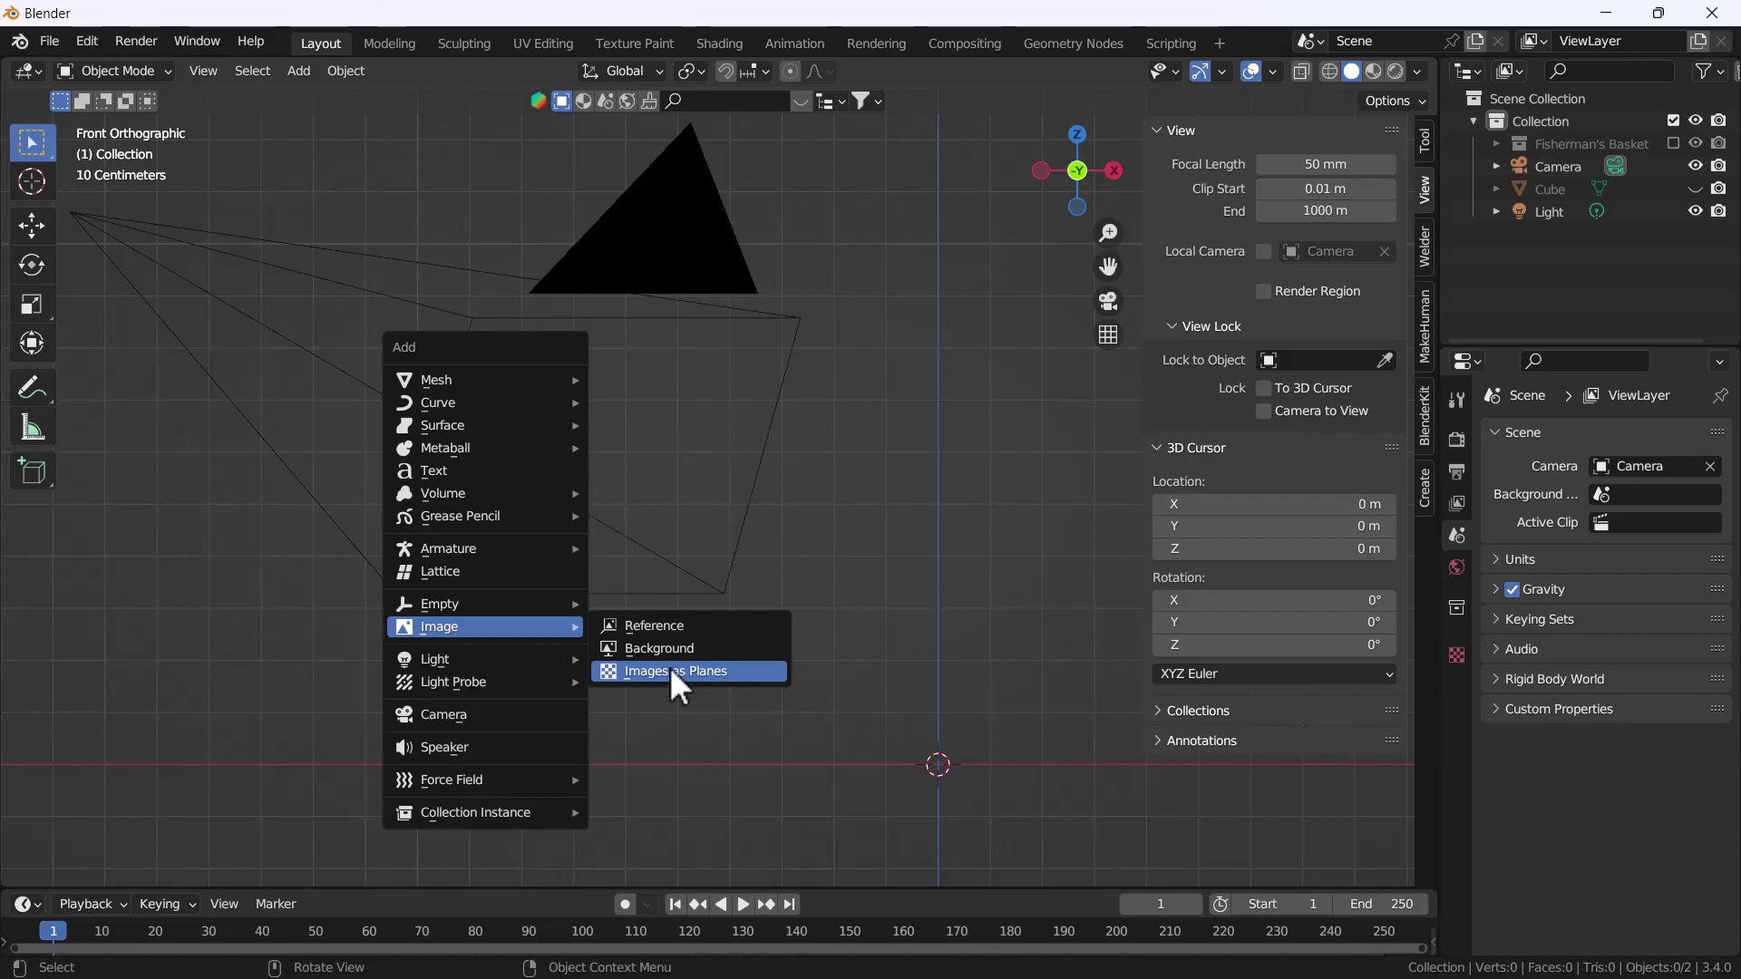
pyautogui.click(670, 670)
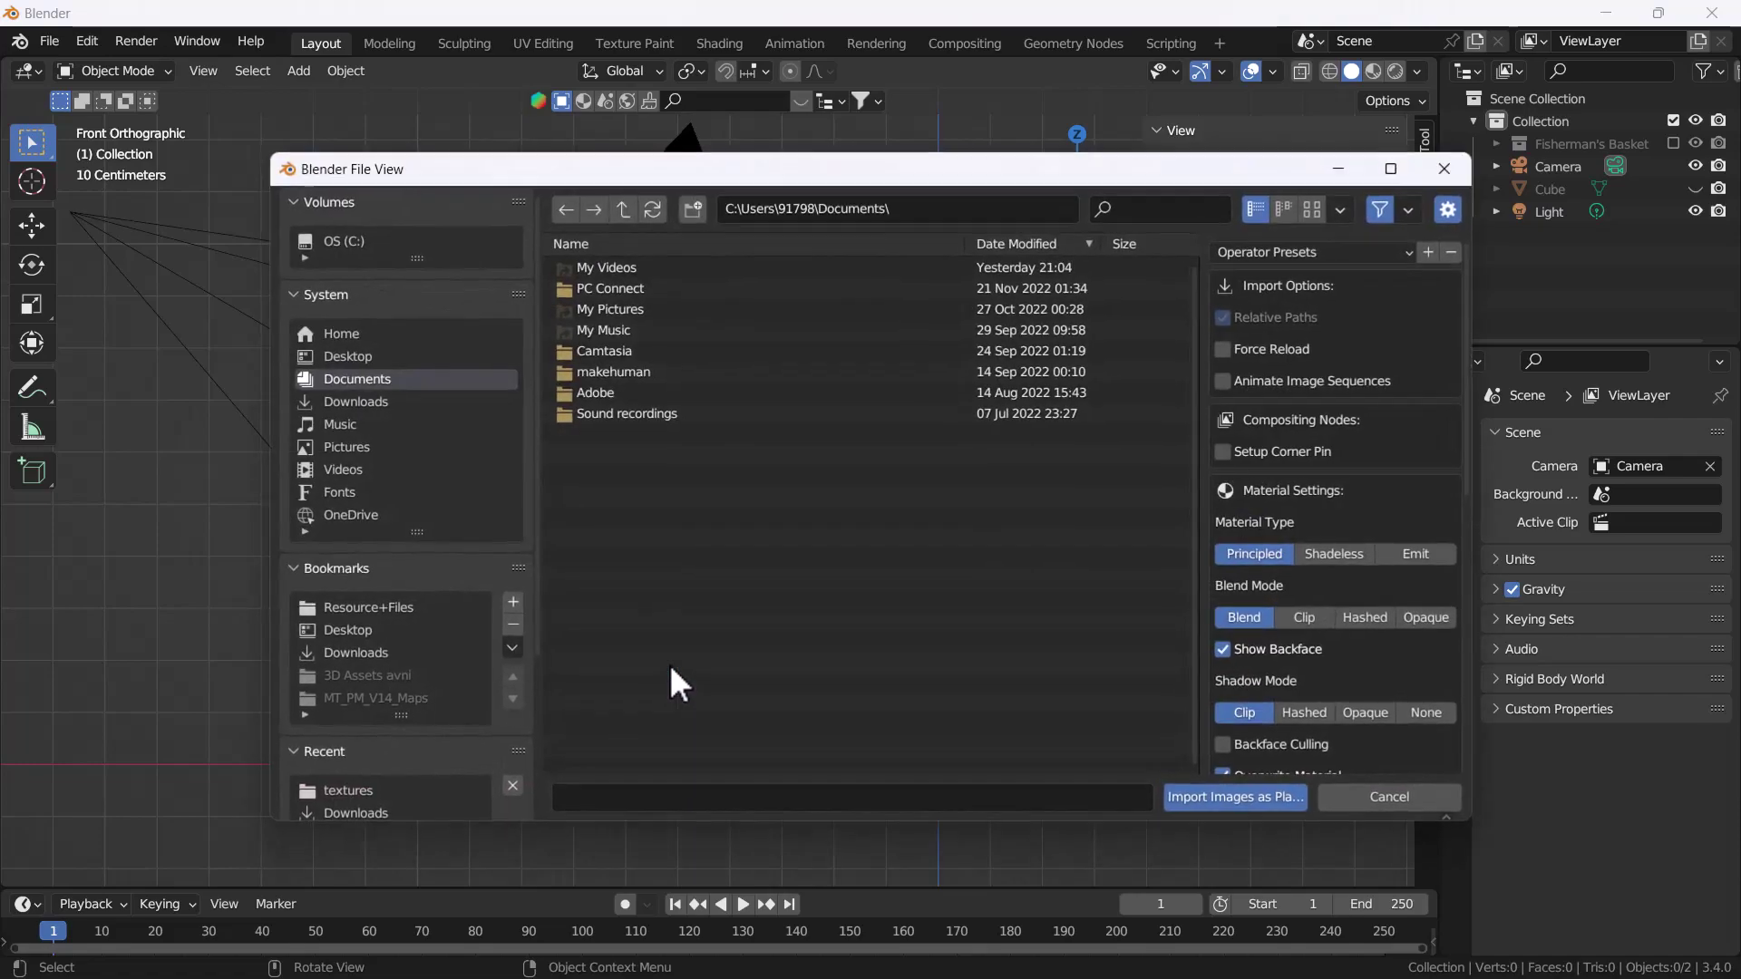
pyautogui.click(368, 401)
pyautogui.scroll(-5, 671, 454)
pyautogui.scroll(-5, 680, 580)
pyautogui.scroll(-5, 672, 589)
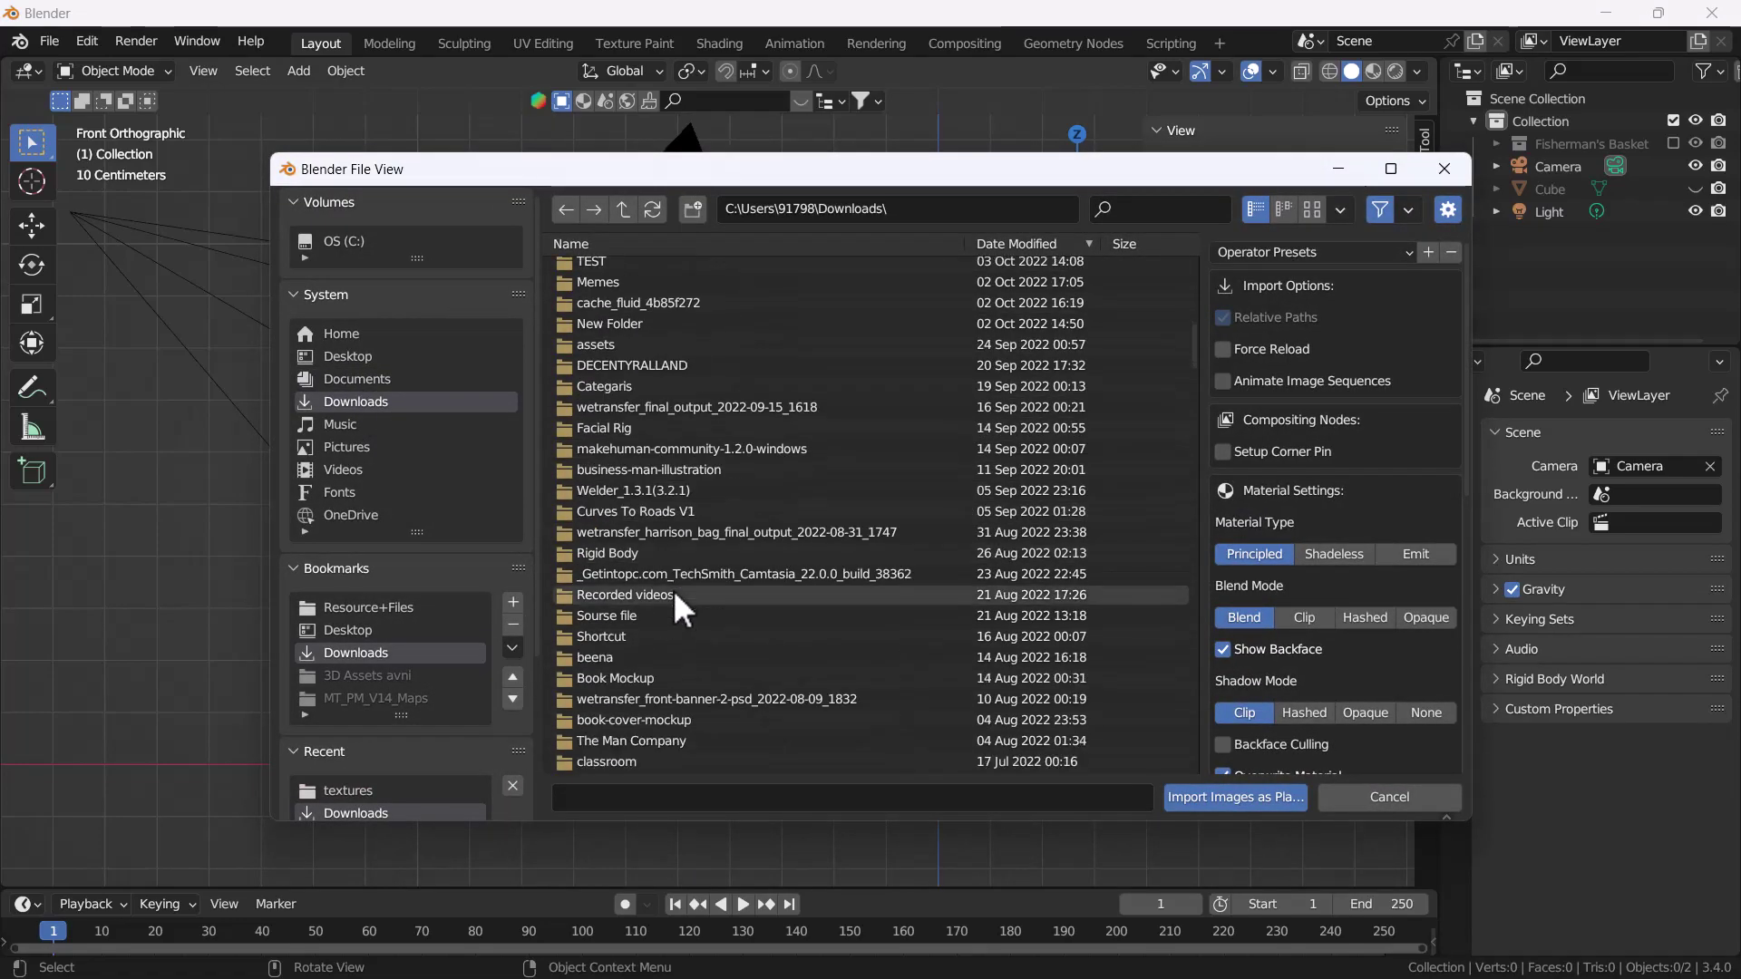
pyautogui.scroll(-5, 671, 591)
pyautogui.click(631, 600)
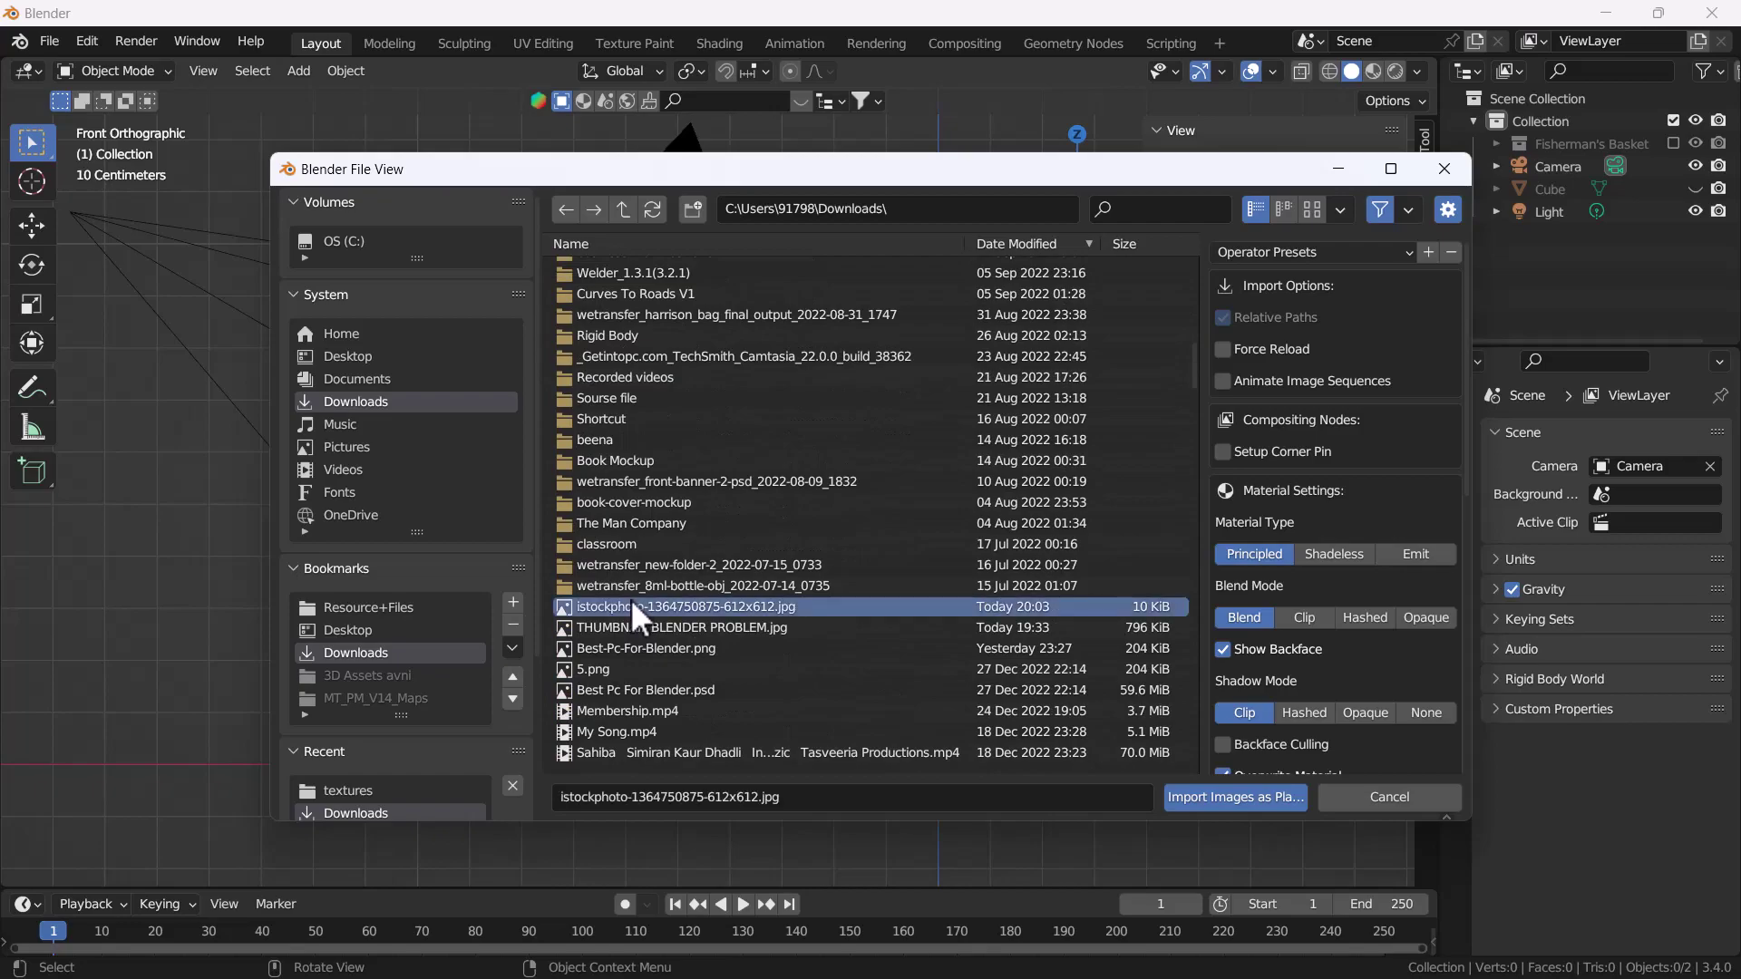
pyautogui.doubleClick(629, 599)
# Switch to left orthographic view, frame the image plane, and enable Material Preview shading
pyautogui.scroll(-4, 917, 640)
pyautogui.moveTo(933, 649); pyautogui.dragTo(823, 667, button='middle')
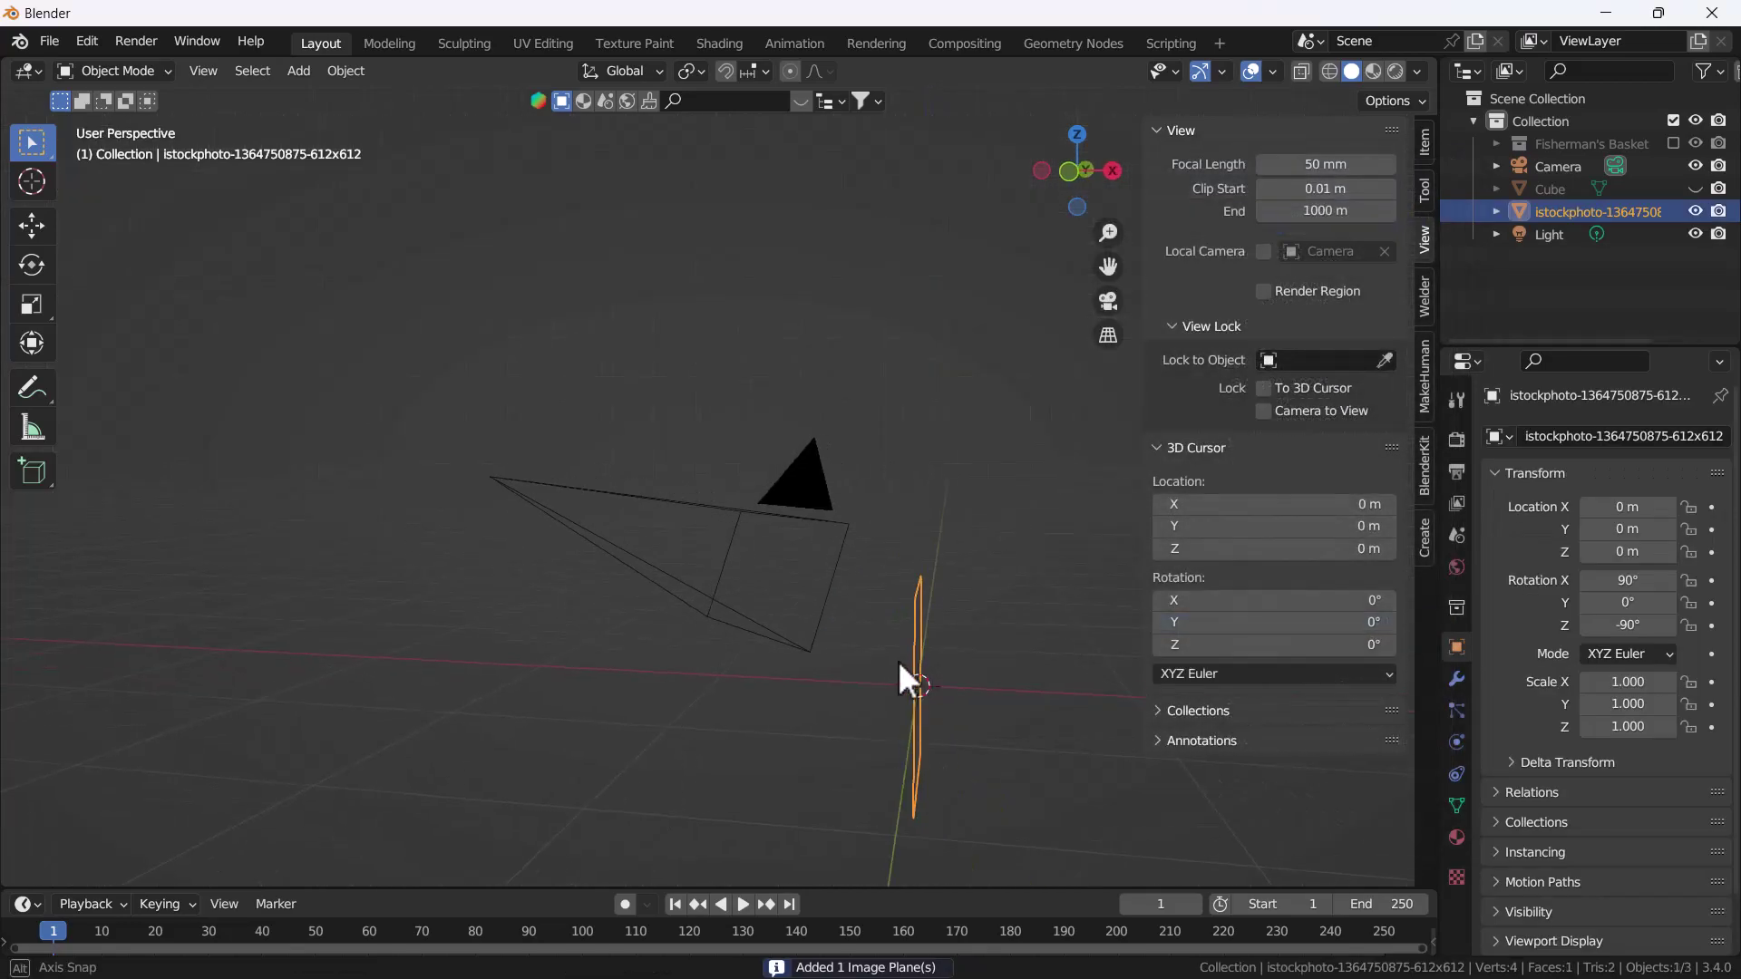
pyautogui.press('`')
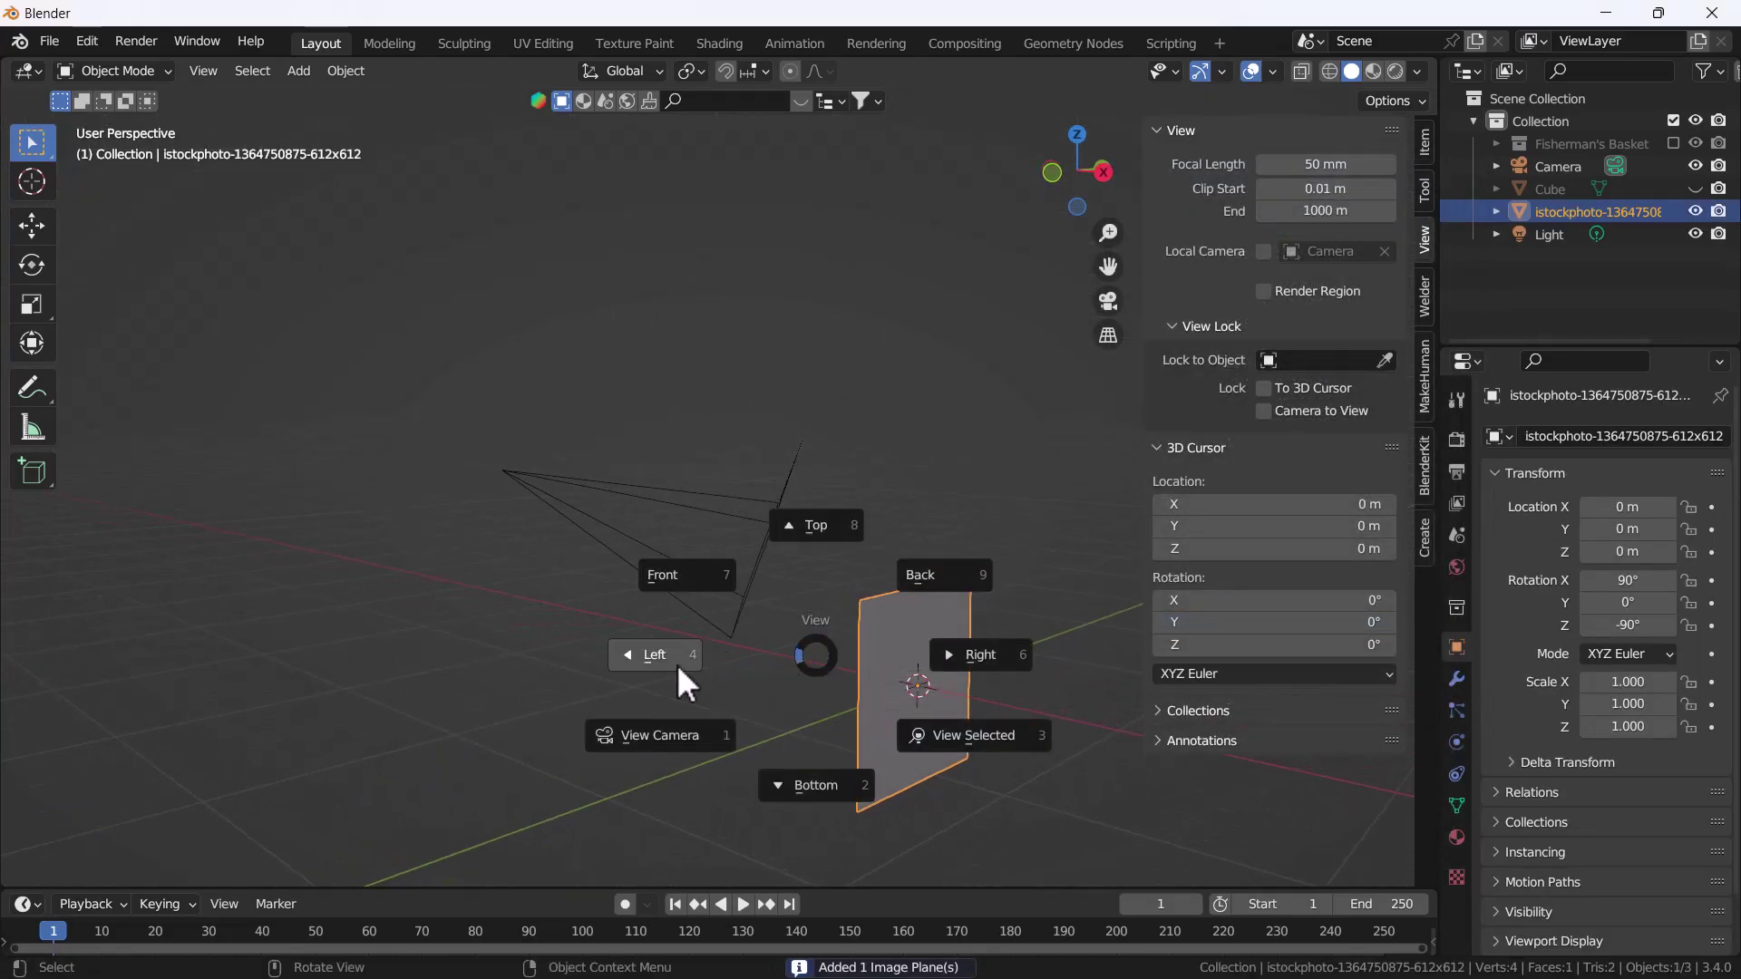
pyautogui.click(656, 667)
pyautogui.scroll(2, 873, 673)
pyautogui.keyDown('shift'); pyautogui.moveTo(873, 673); pyautogui.dragTo(722, 564, button='middle'); pyautogui.keyUp('shift')
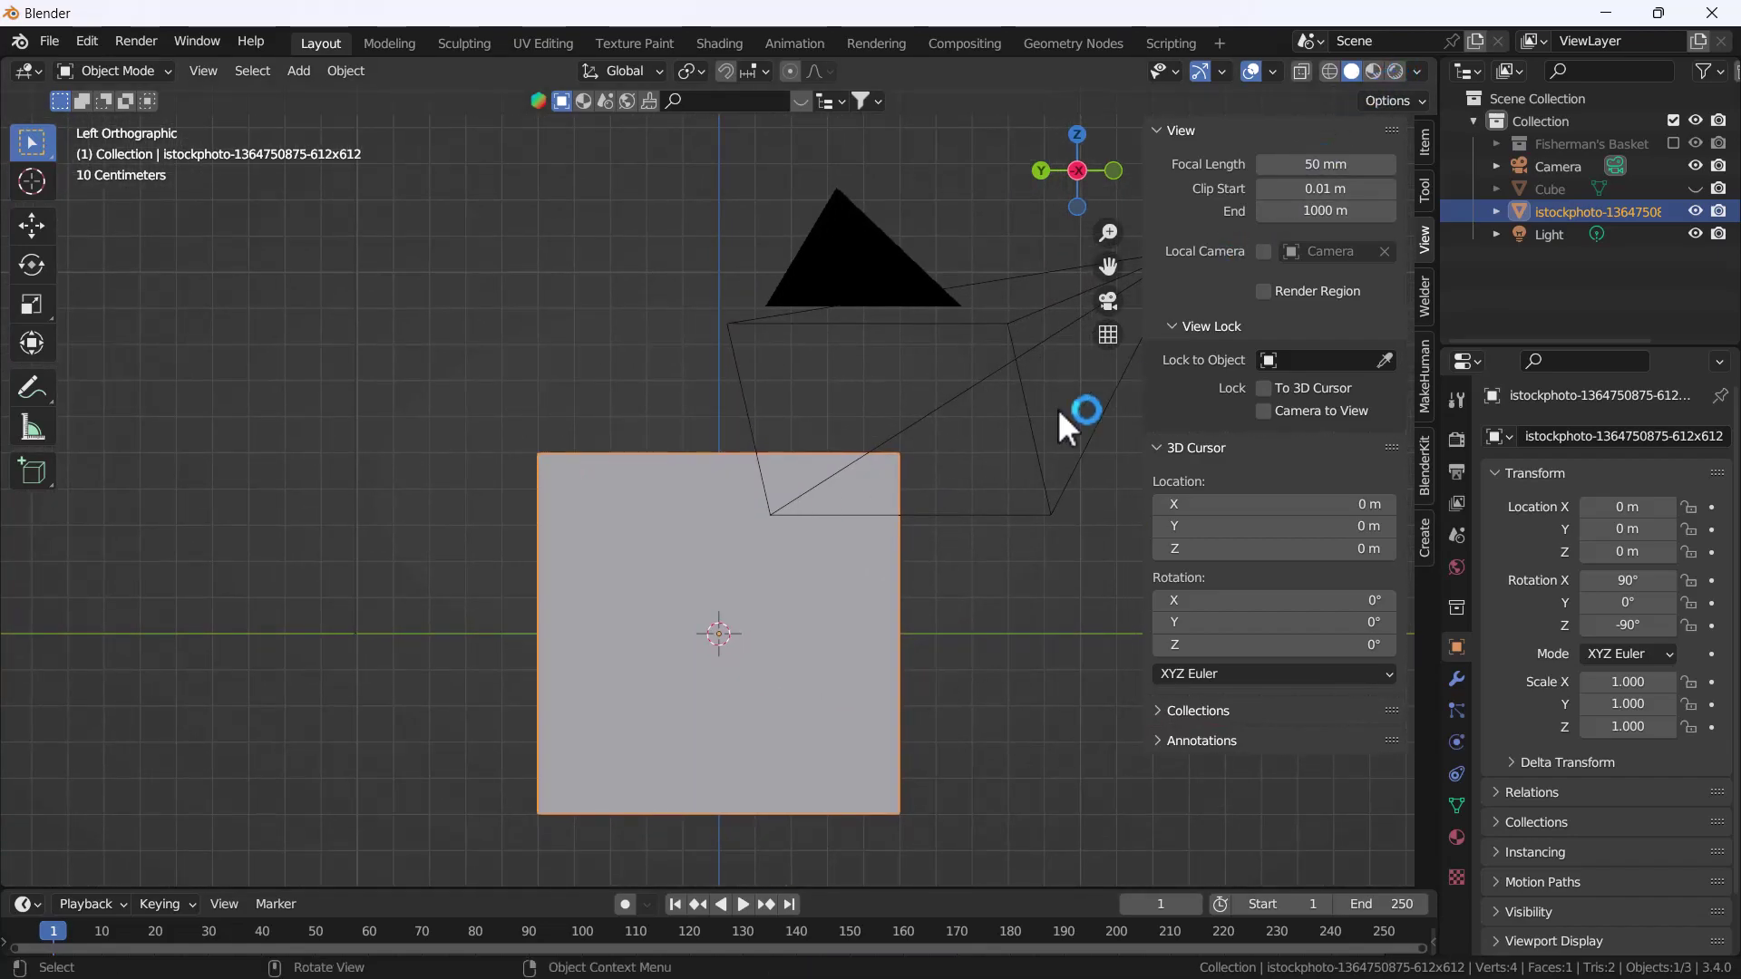
pyautogui.hotkey('shift', 'a')
pyautogui.click(1372, 70)
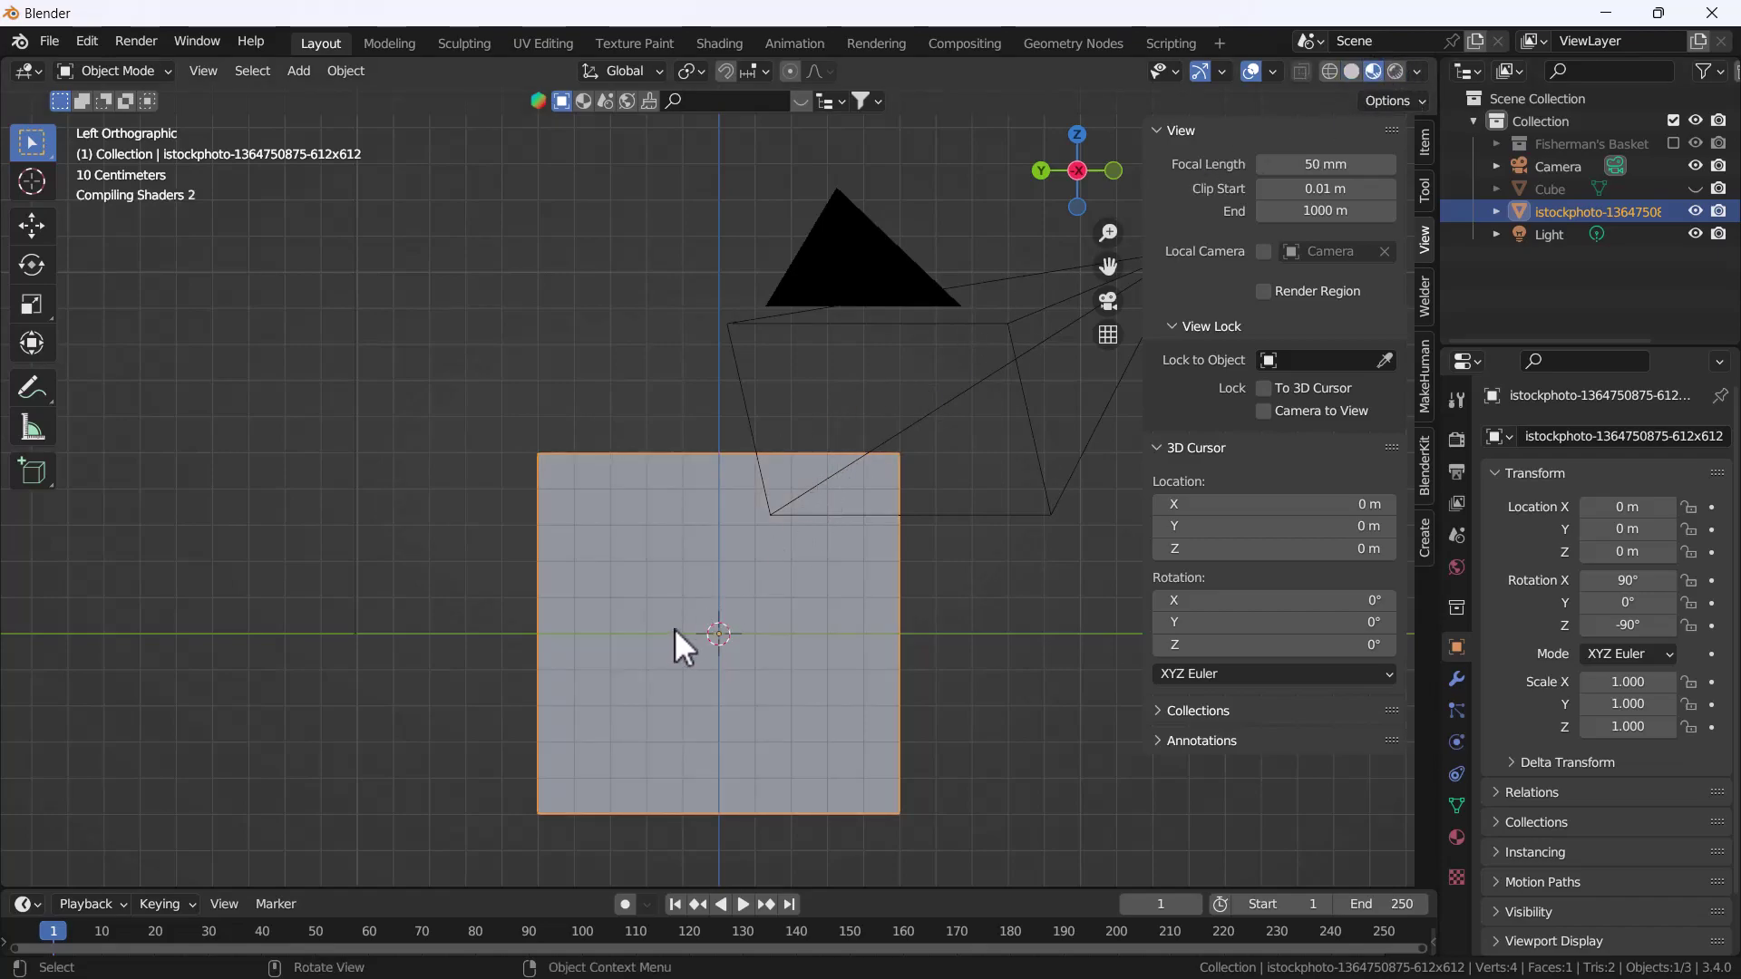
# Enter Edit Mode on the image plane and frame the sword in left orthographic view
pyautogui.scroll(5, 713, 610)
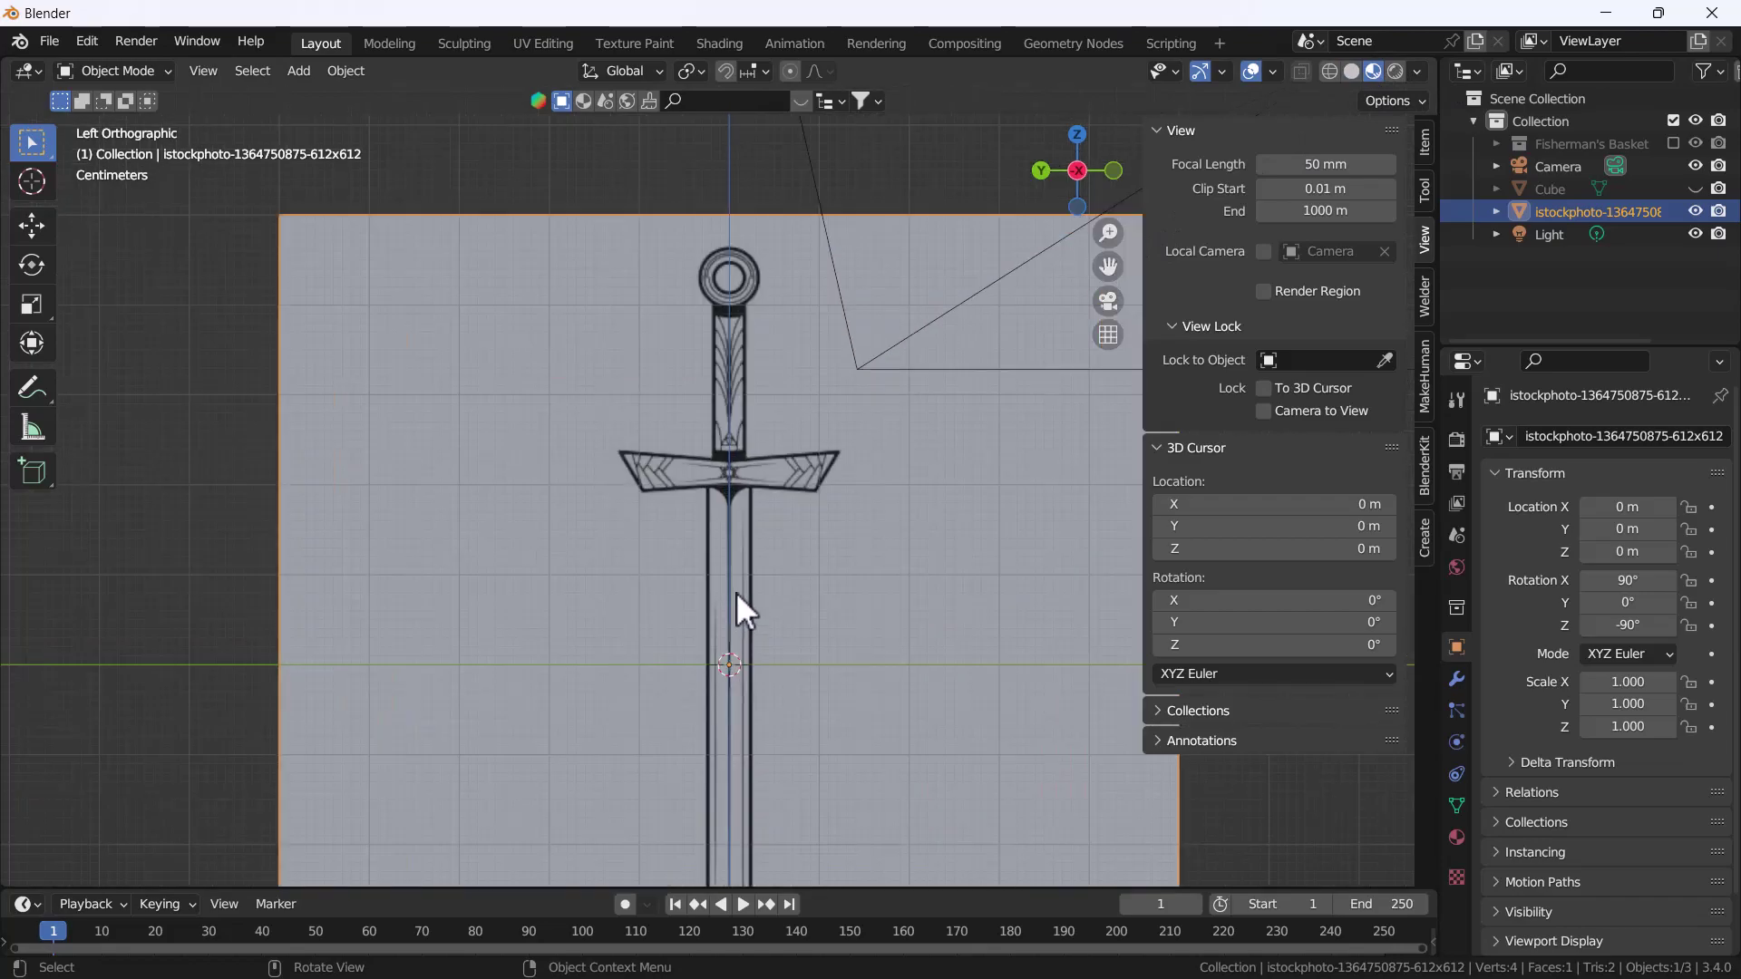
pyautogui.scroll(-1, 711, 590)
pyautogui.scroll(-3, 711, 589)
pyautogui.press('Tab')
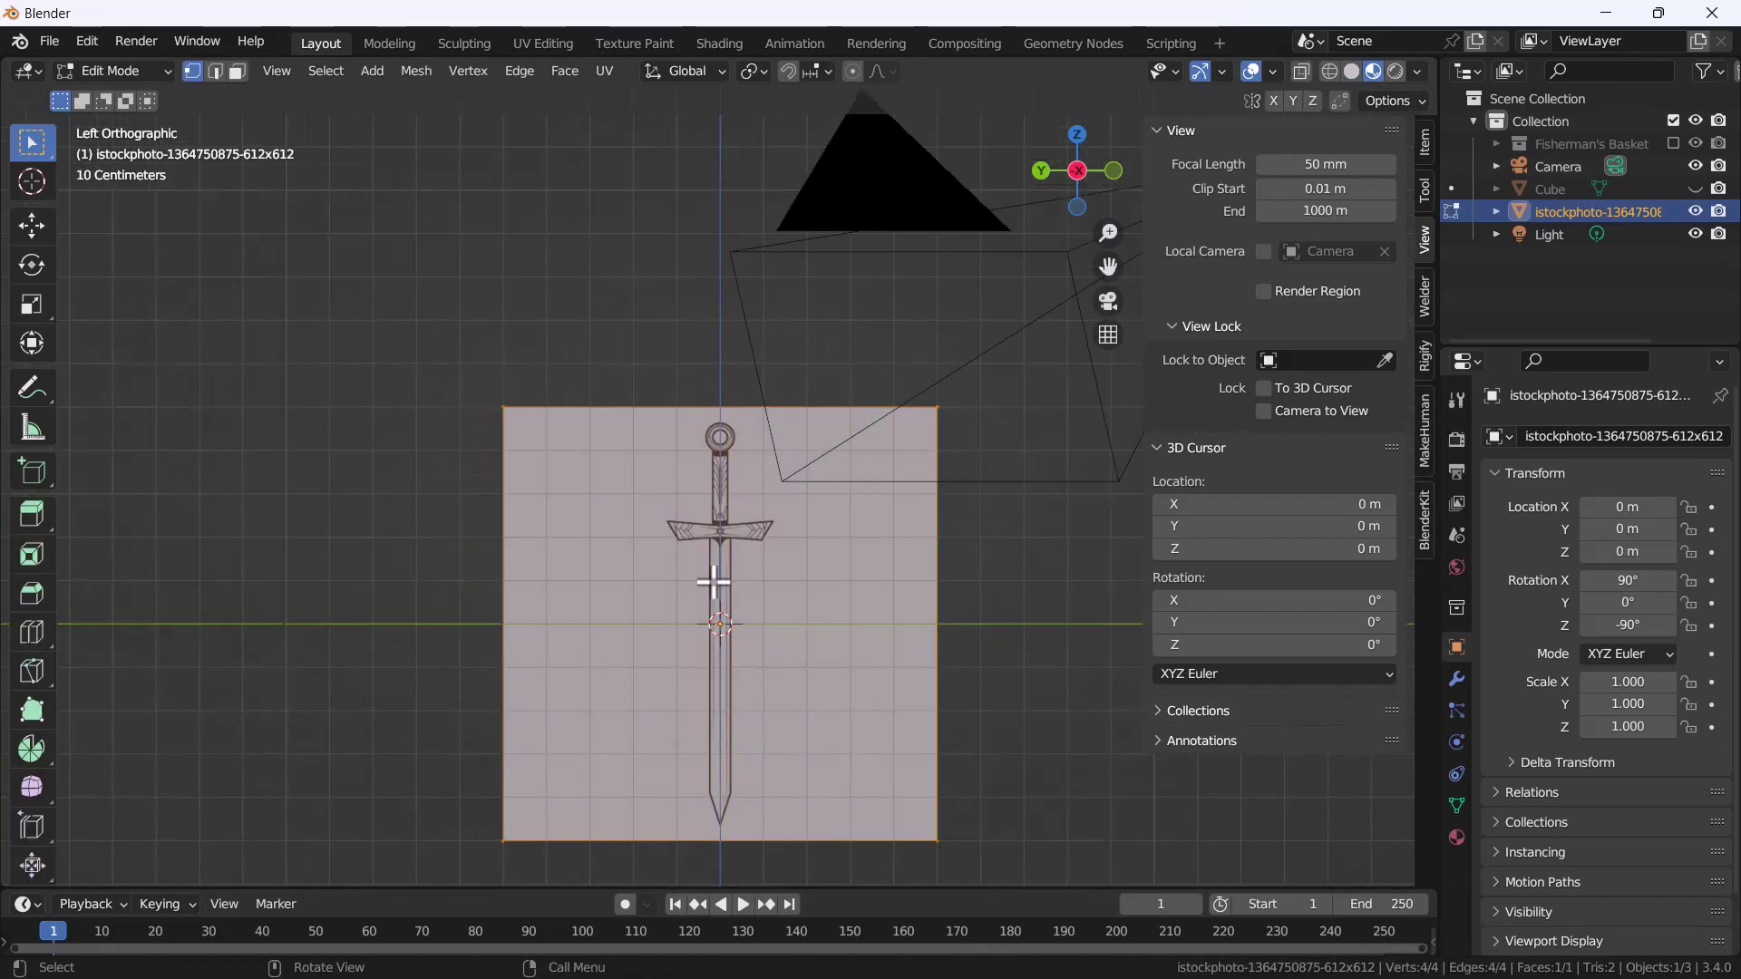
pyautogui.press('`')
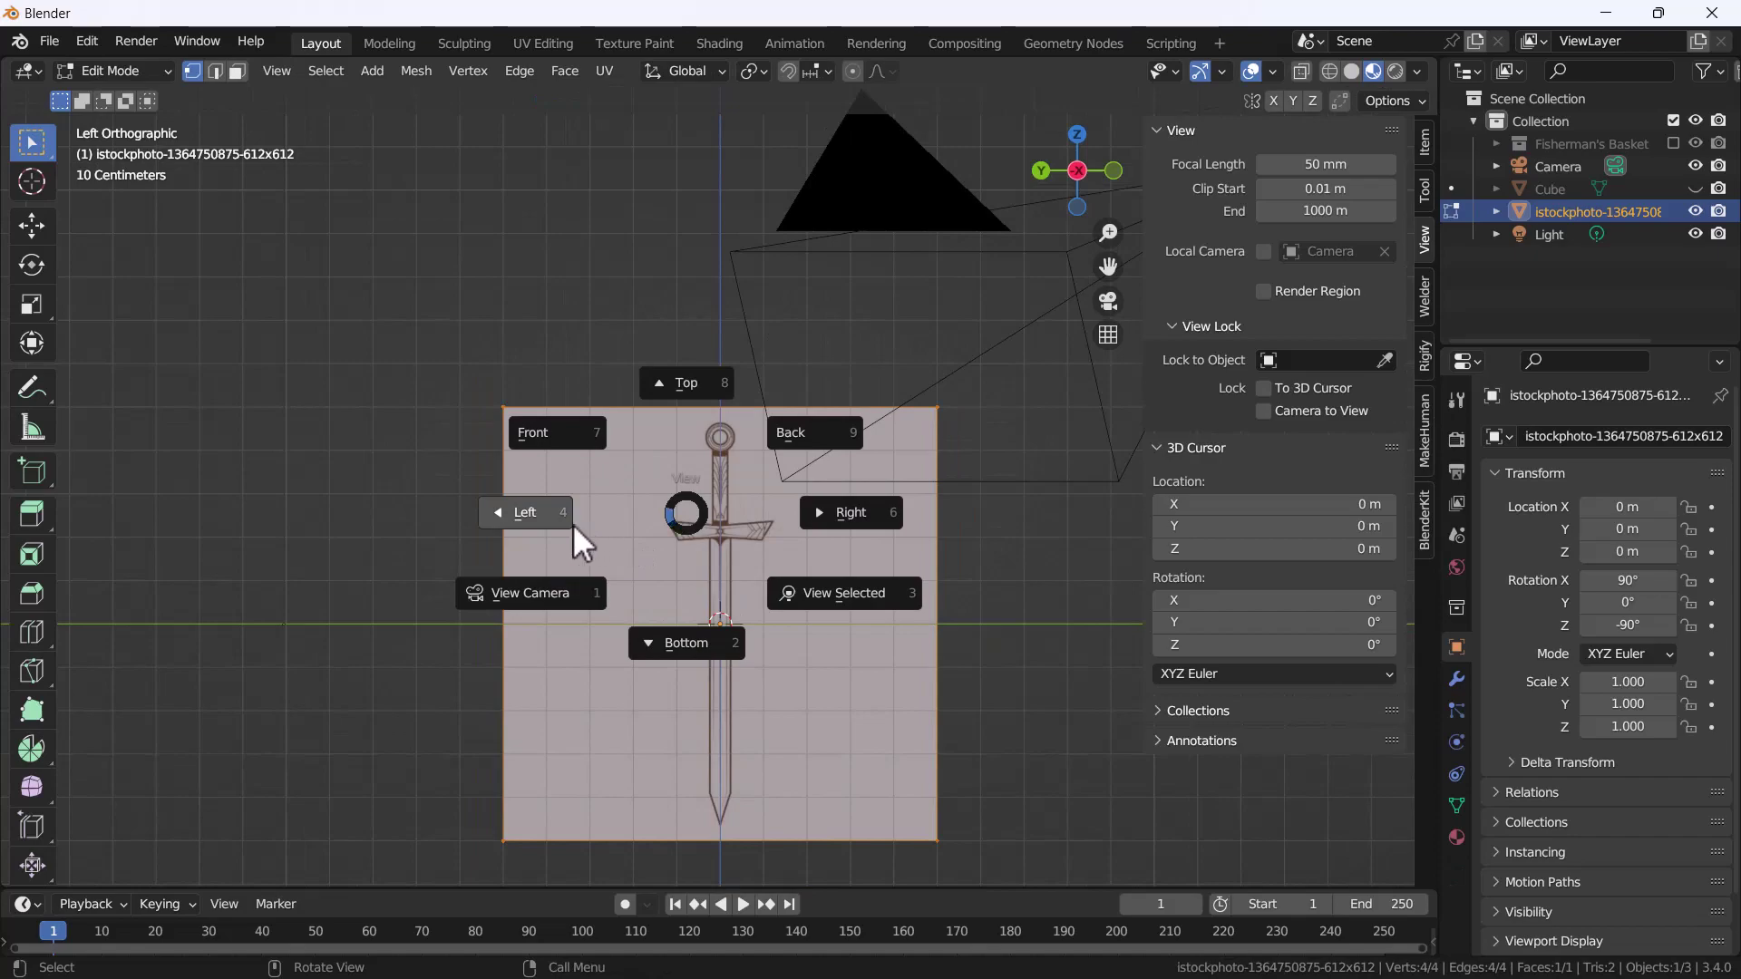
pyautogui.click(573, 524)
pyautogui.scroll(4, 653, 533)
pyautogui.scroll(1, 739, 575)
pyautogui.scroll(-3, 669, 506)
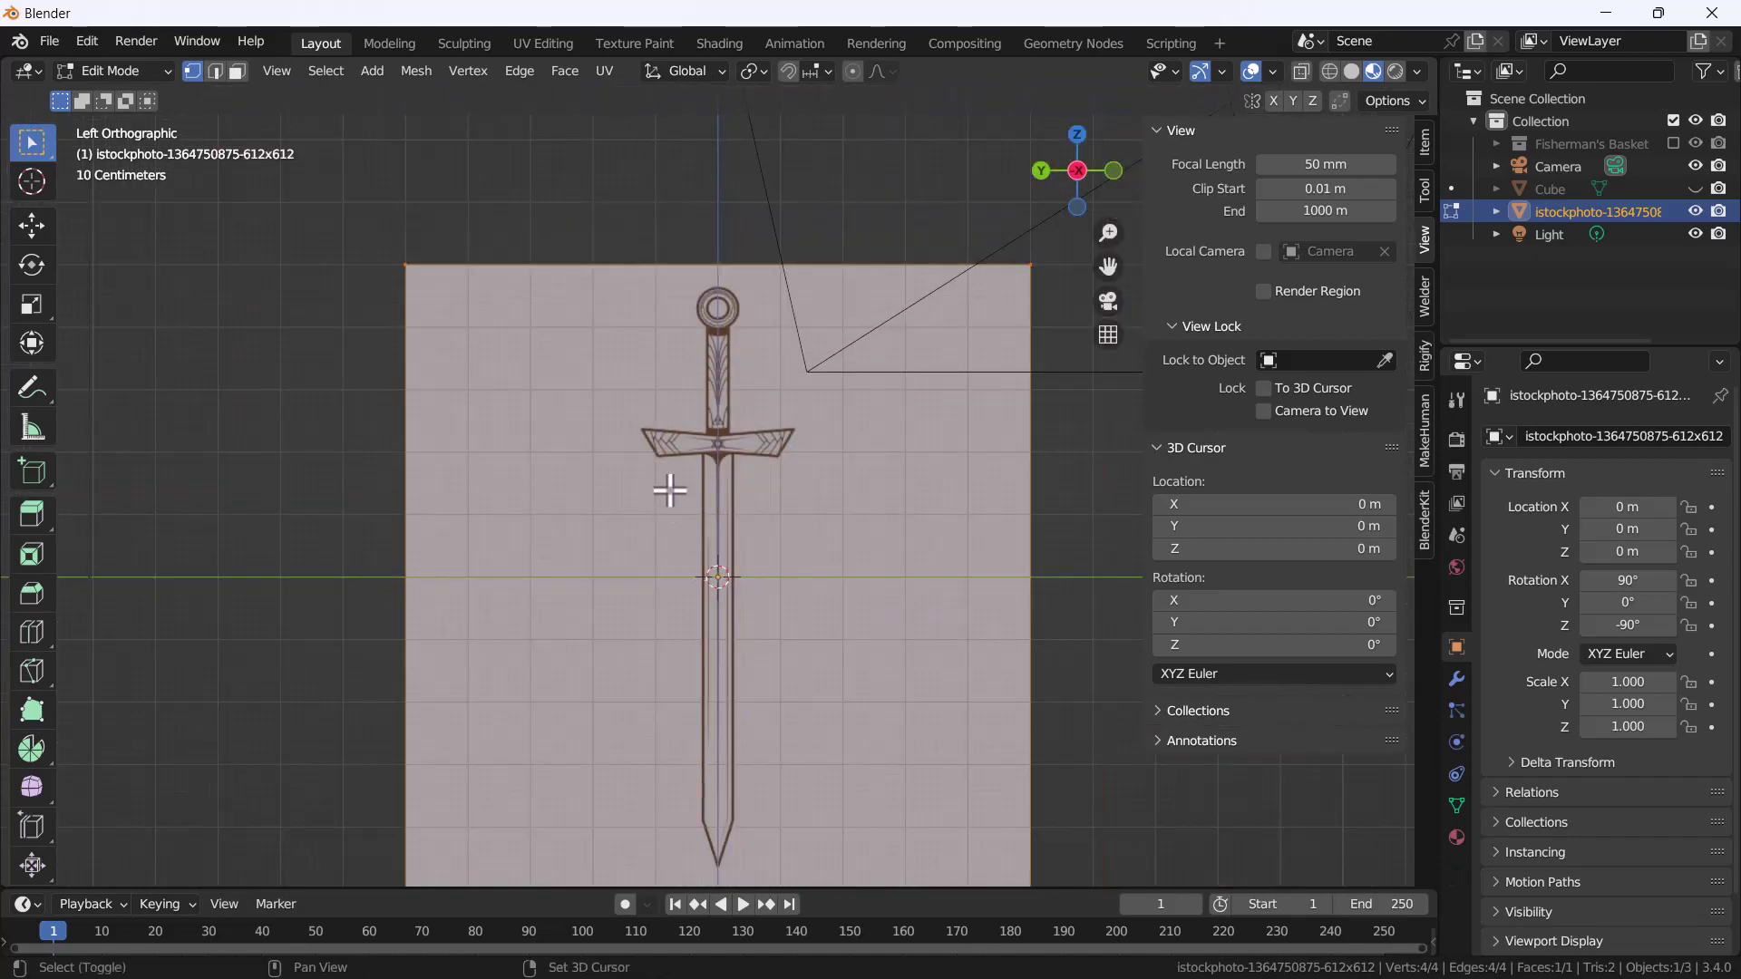
pyautogui.keyDown('shift'); pyautogui.moveTo(669, 490); pyautogui.dragTo(656, 459, button='middle'); pyautogui.keyUp('shift')
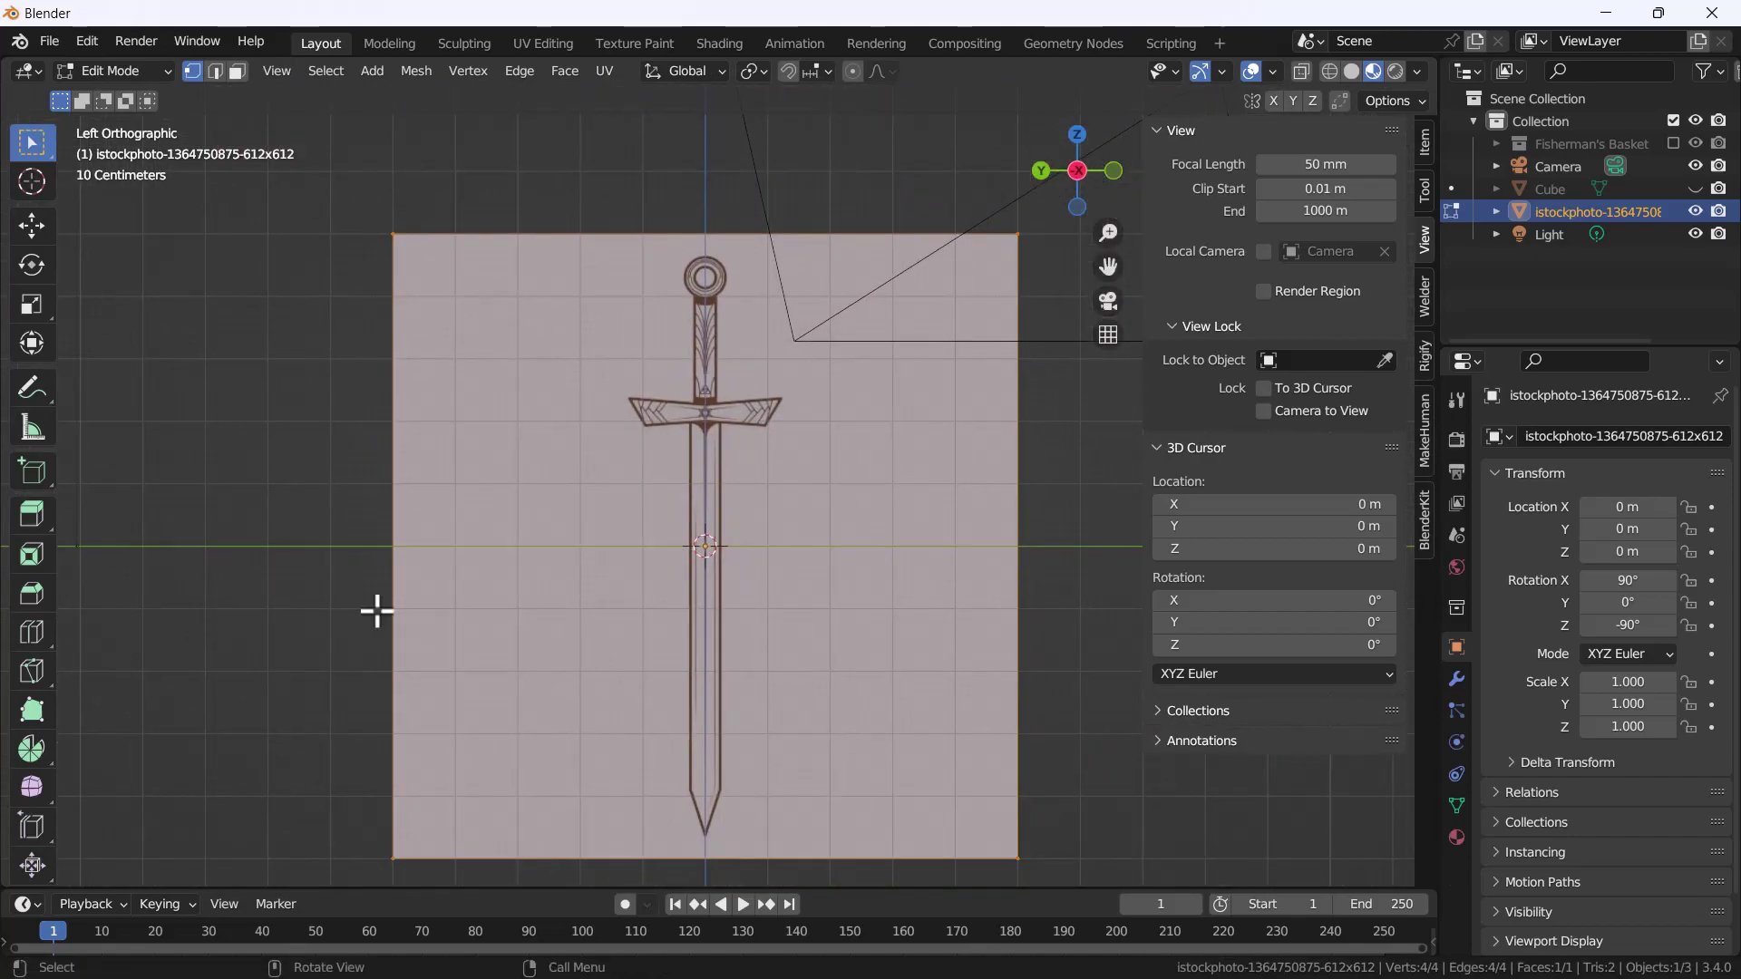
# Pick the Knife tool and zoom in on the sword in left orthographic view
pyautogui.click(30, 671)
pyautogui.moveTo(685, 667); pyautogui.dragTo(698, 685, button='middle')
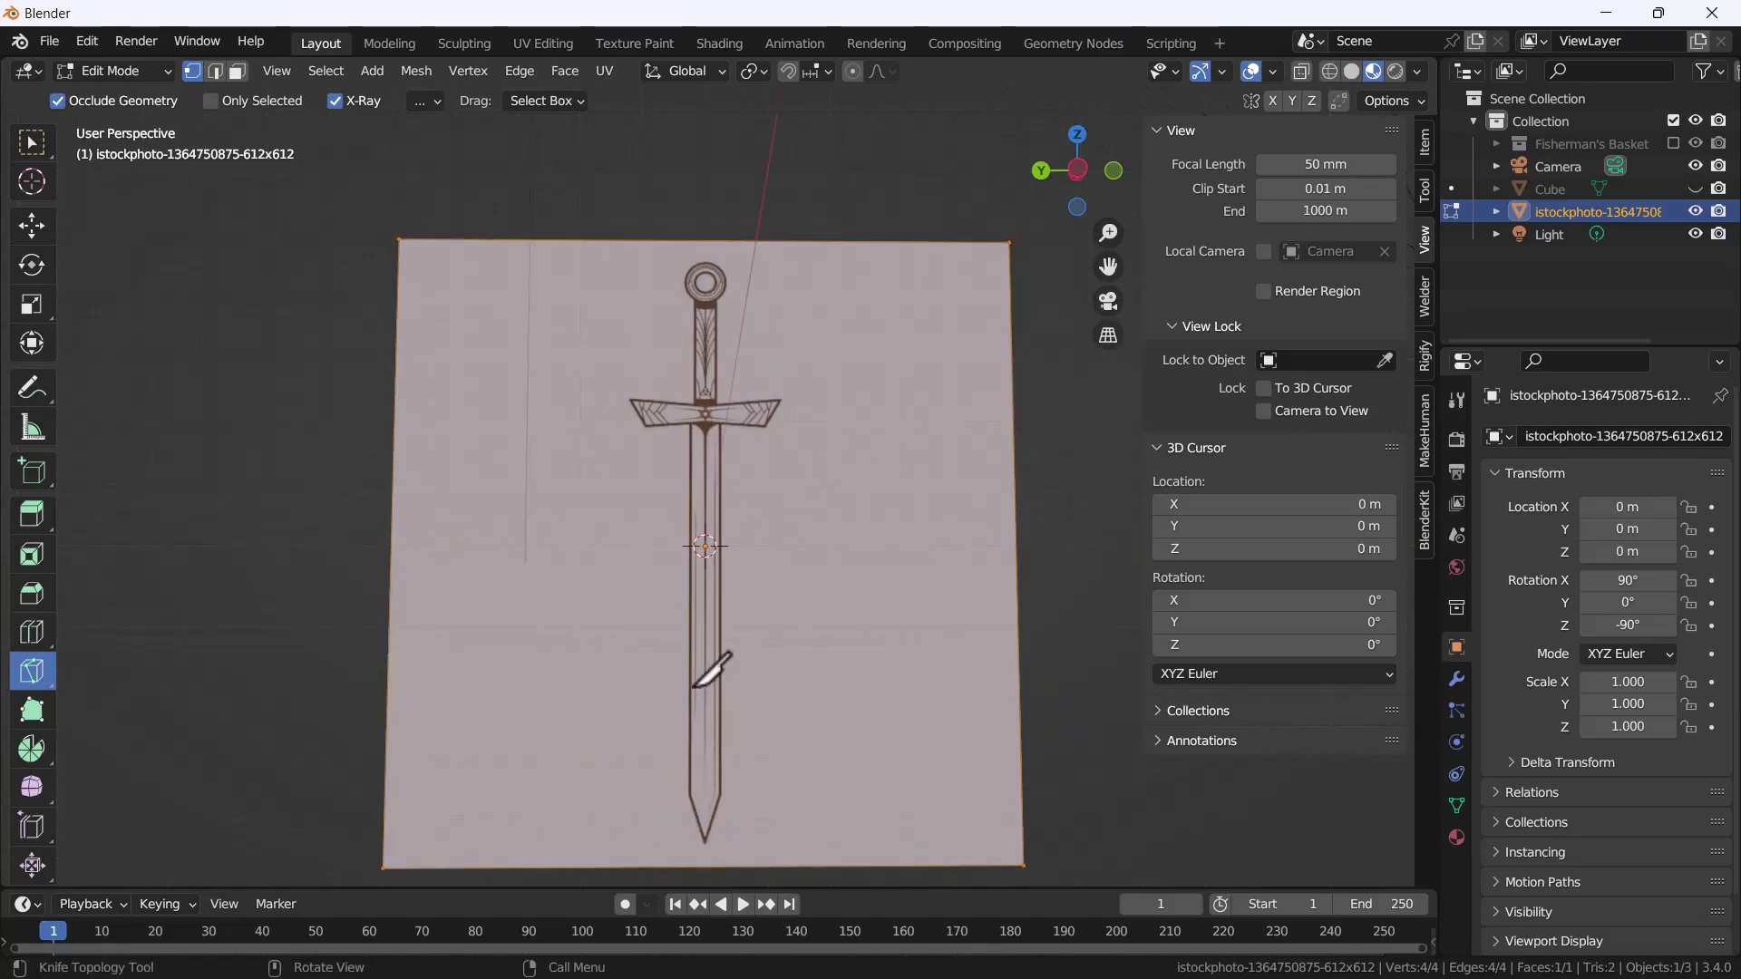
pyautogui.press('`')
pyautogui.click(584, 580)
pyautogui.press('`')
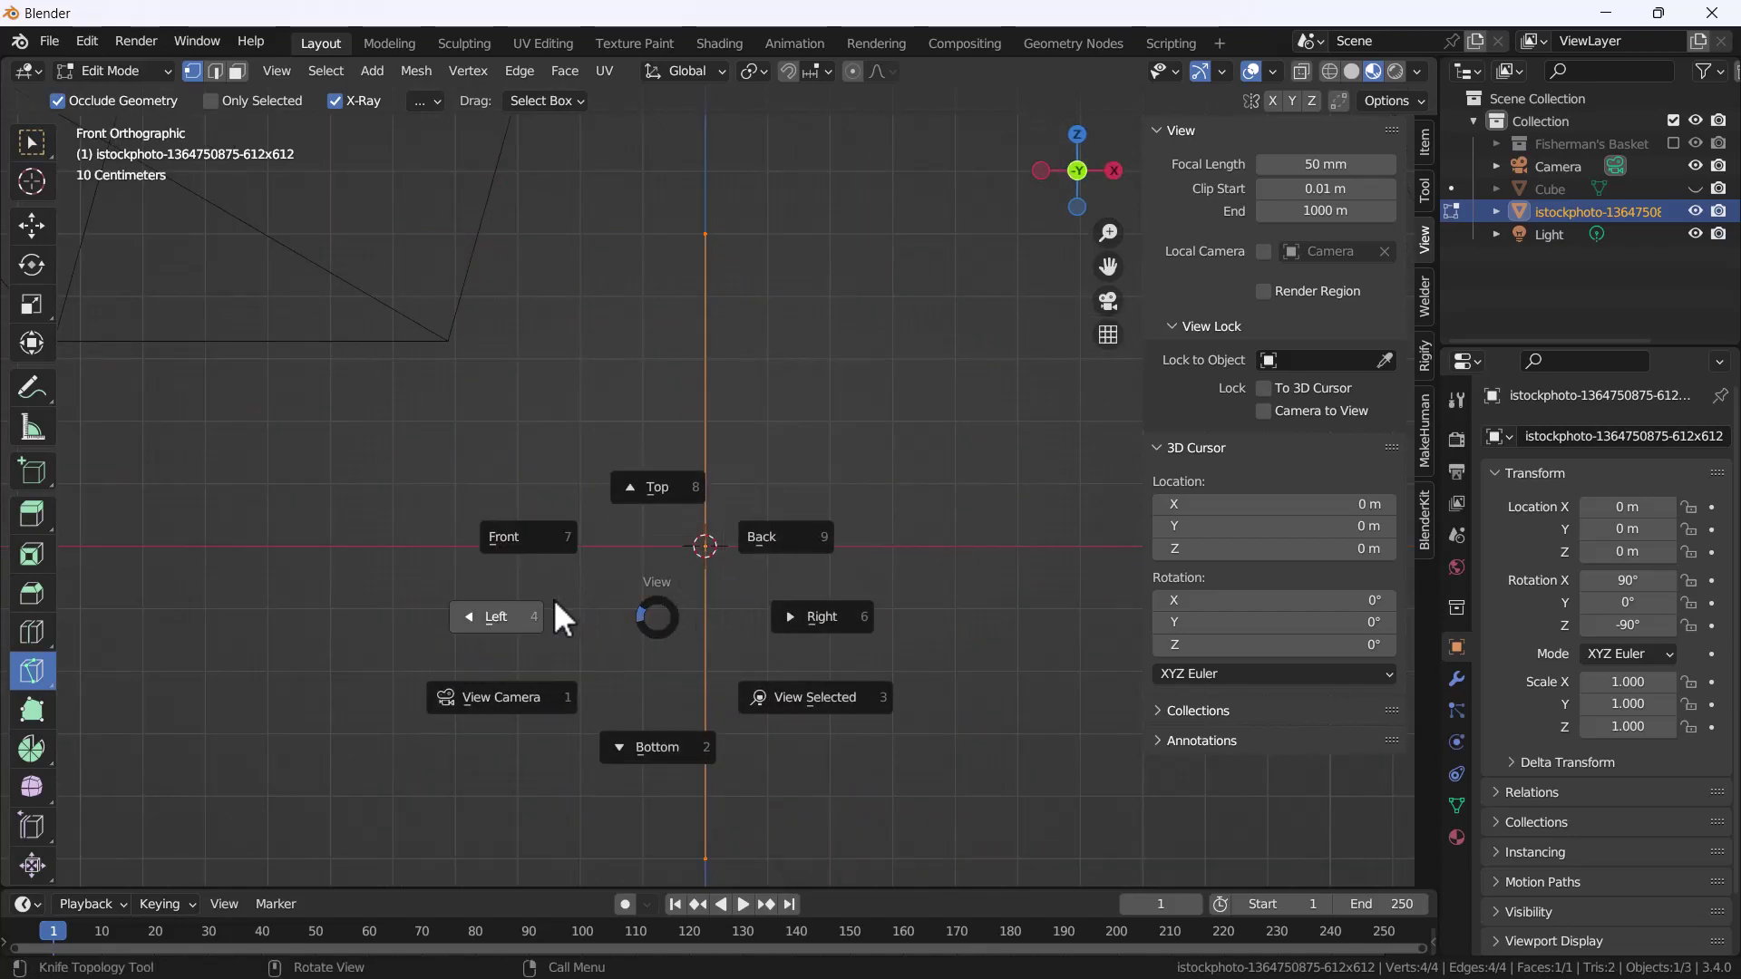
pyautogui.click(558, 616)
pyautogui.scroll(2, 660, 544)
pyautogui.scroll(3, 680, 635)
pyautogui.scroll(2, 703, 626)
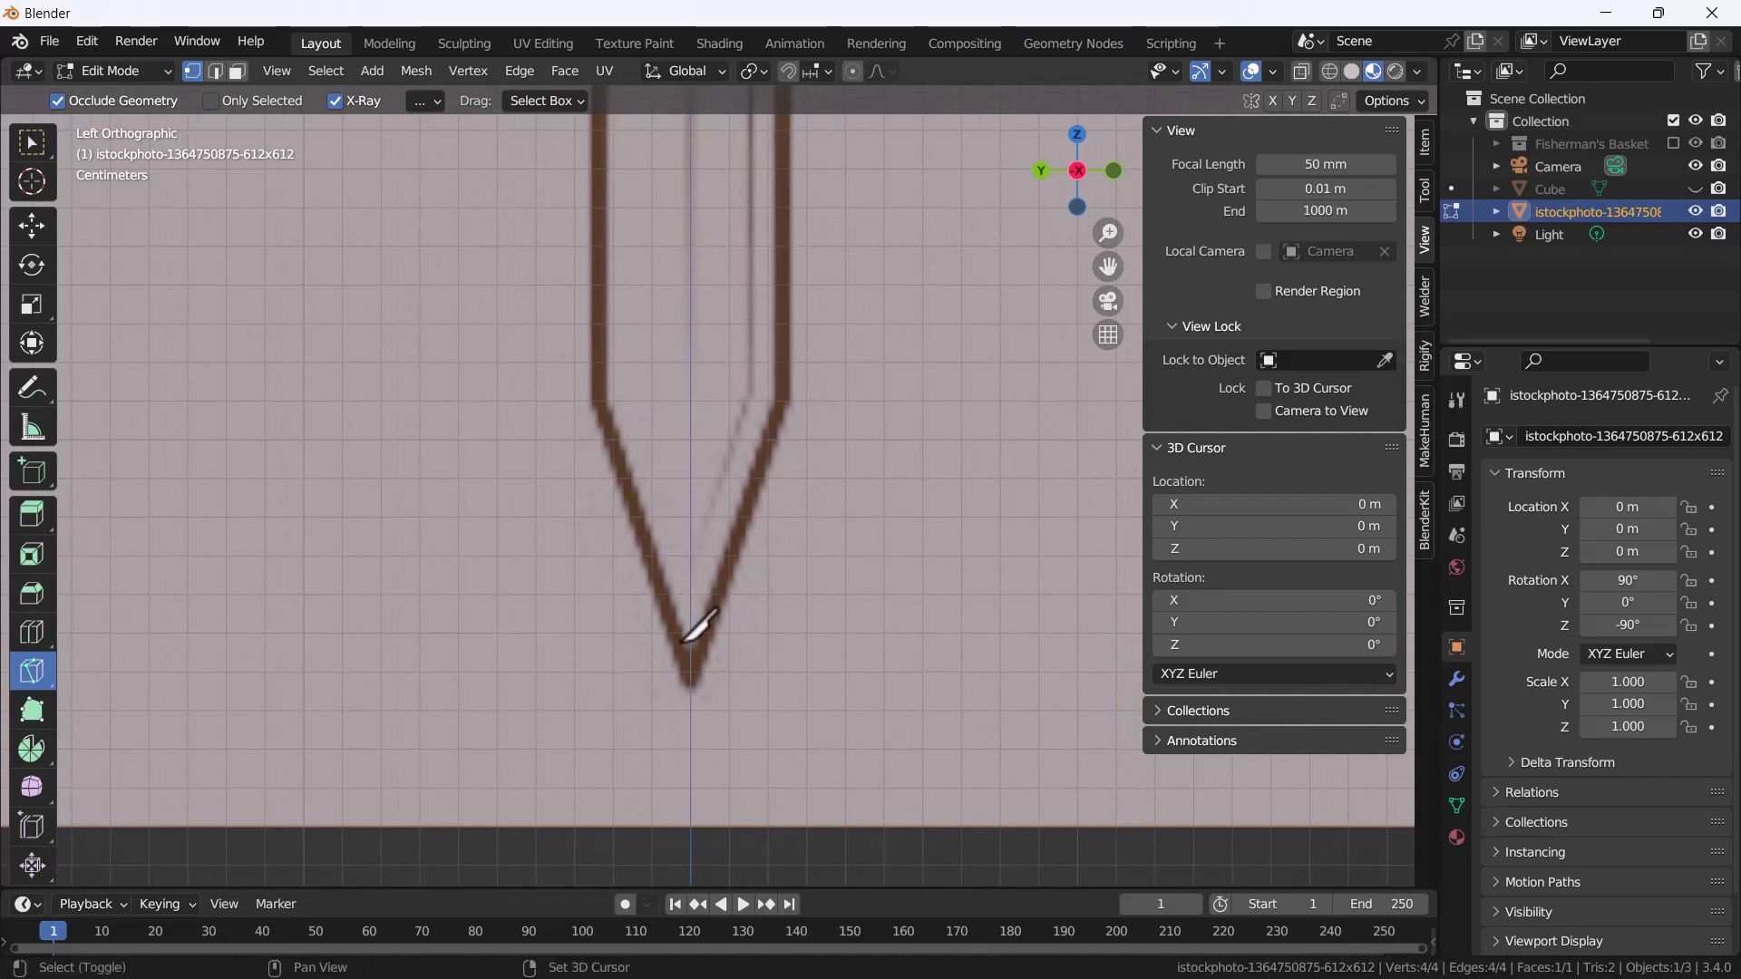
# Start the knife cut at the blade tip, adding points at the blade corner, crossguard and pommel
pyautogui.click(687, 689)
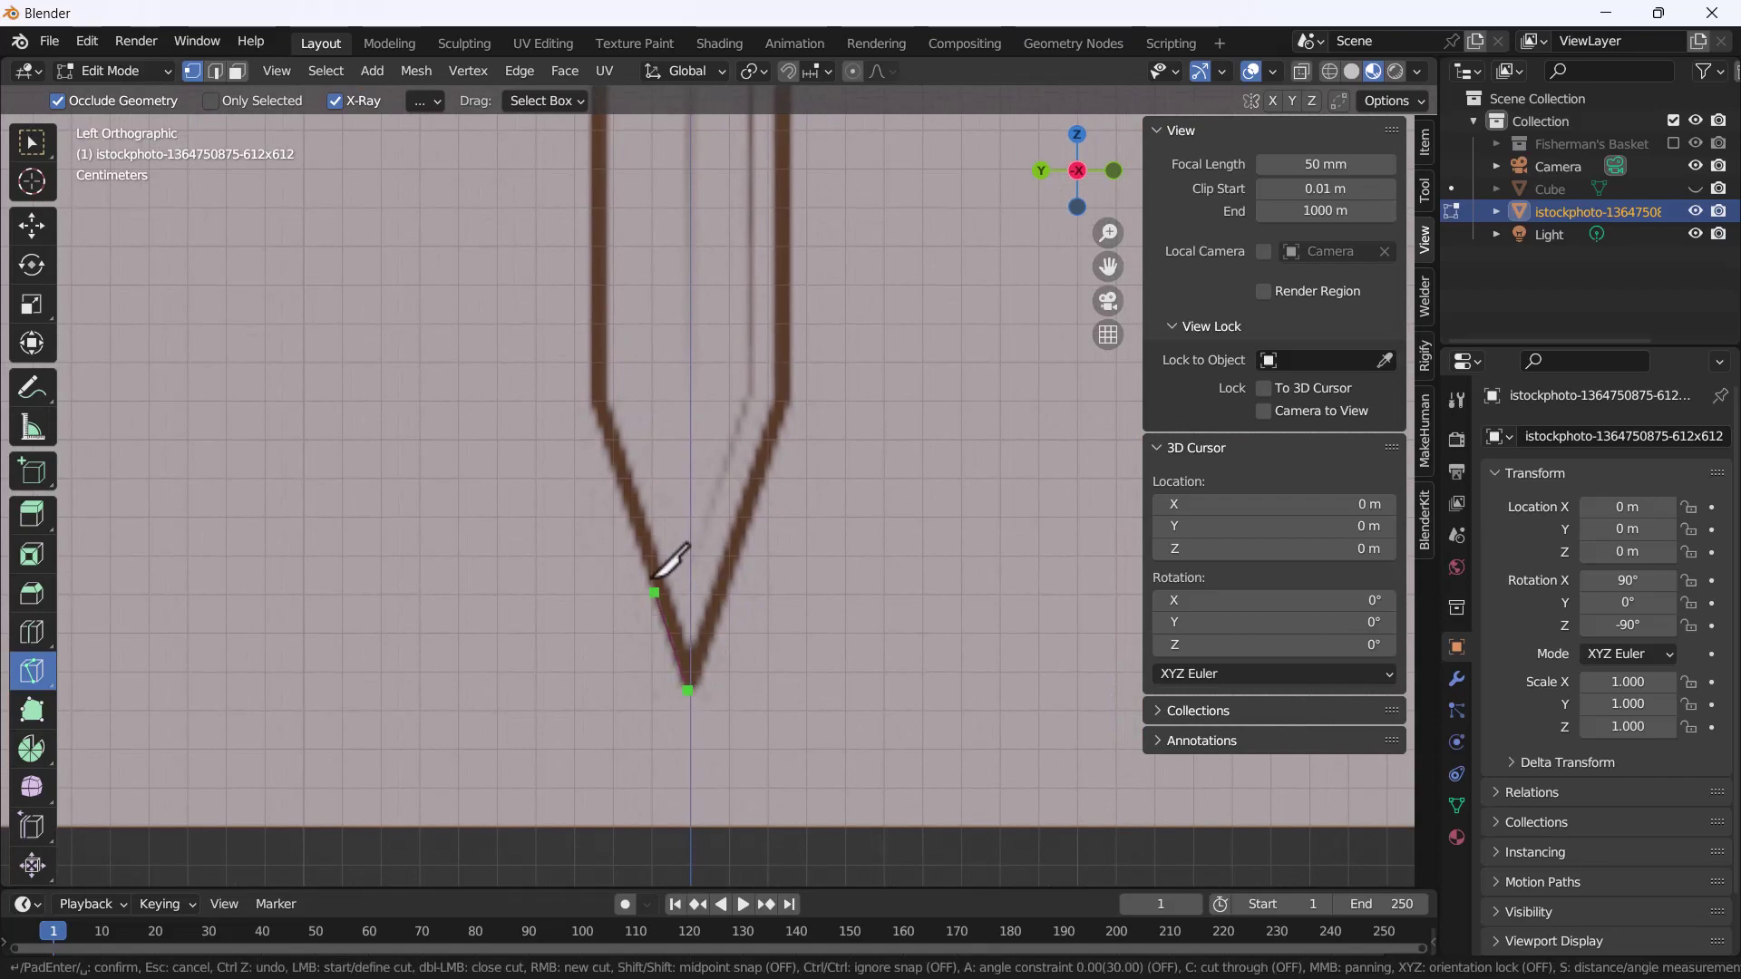
pyautogui.click(592, 399)
pyautogui.scroll(5, 634, 363)
pyautogui.scroll(3, 662, 453)
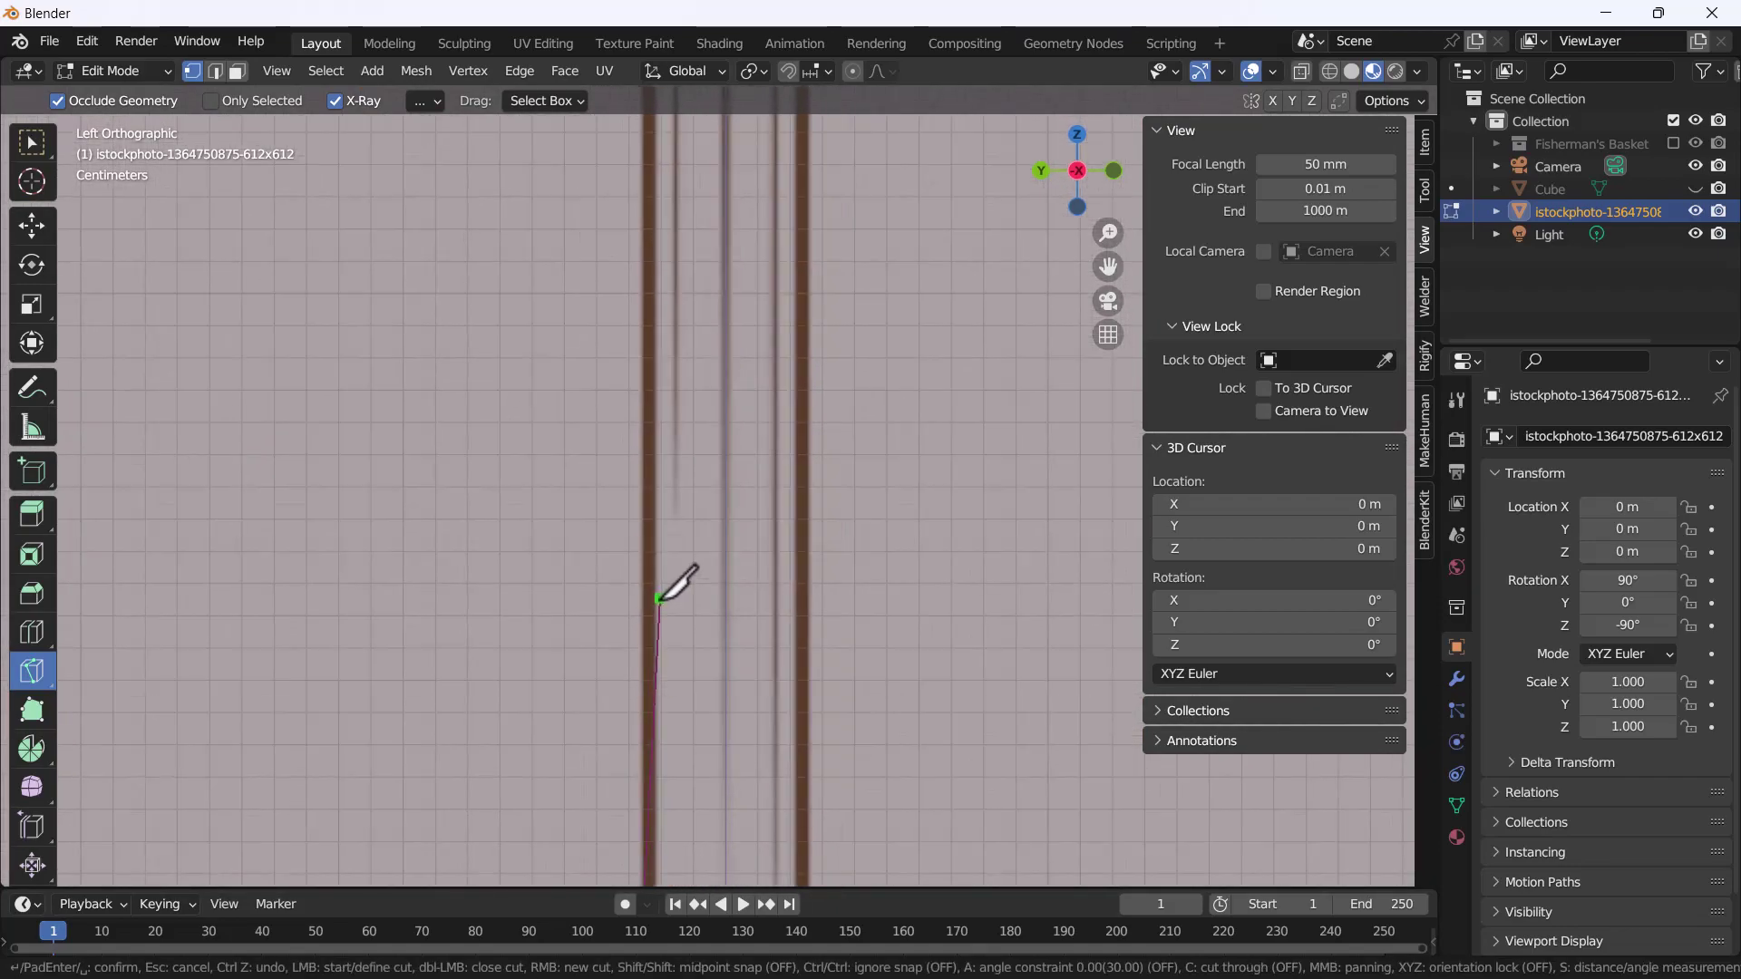
pyautogui.scroll(-5, 680, 553)
pyautogui.scroll(2, 693, 634)
pyautogui.scroll(3, 671, 594)
pyautogui.scroll(2, 634, 562)
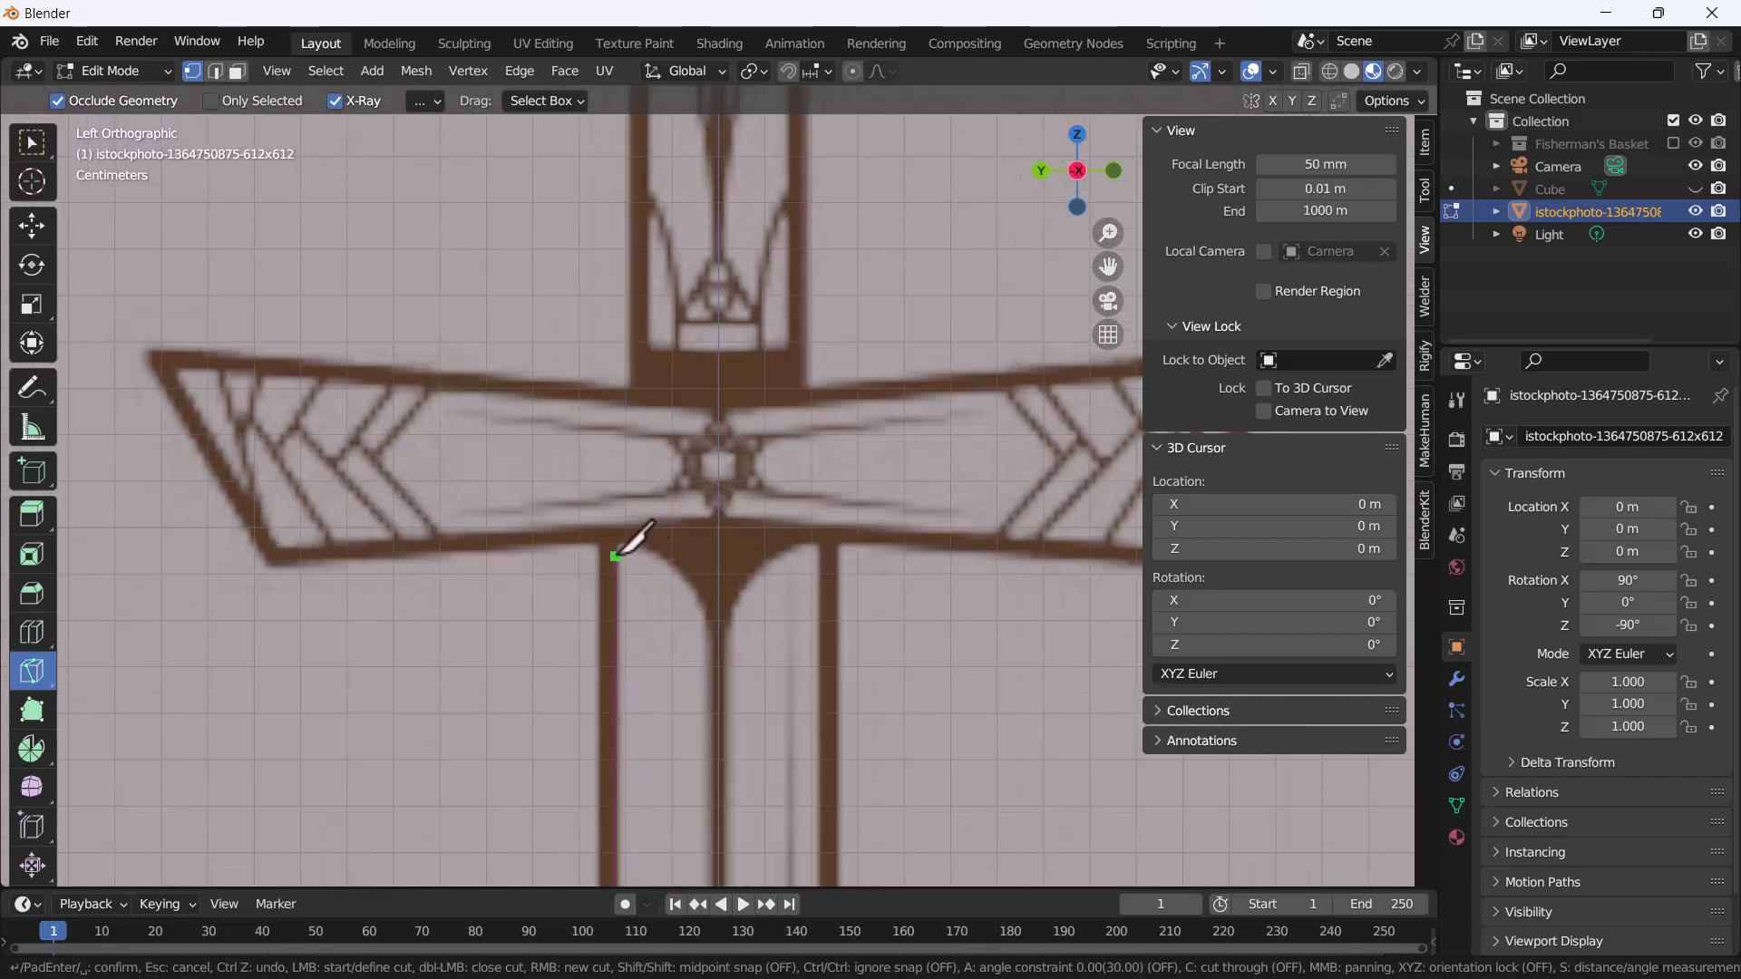
pyautogui.click(604, 542)
pyautogui.scroll(-2, 300, 557)
pyautogui.scroll(3, 886, 363)
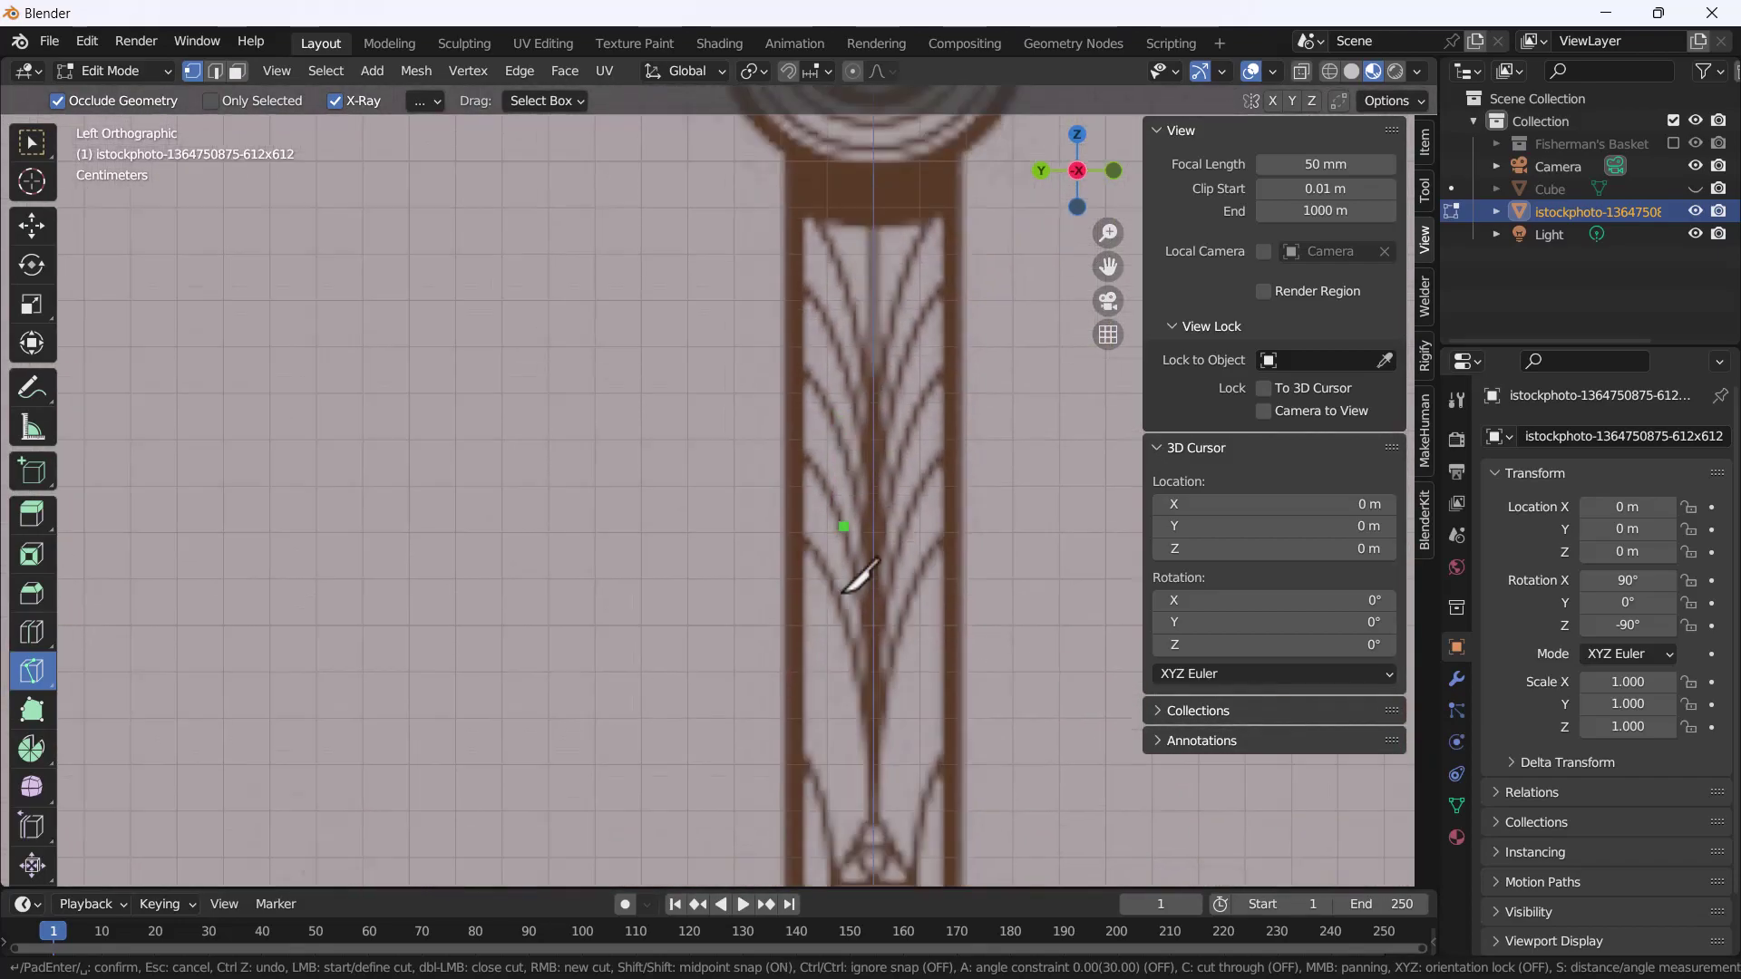
pyautogui.scroll(-2, 845, 635)
pyautogui.click(738, 468)
pyautogui.scroll(2, 780, 653)
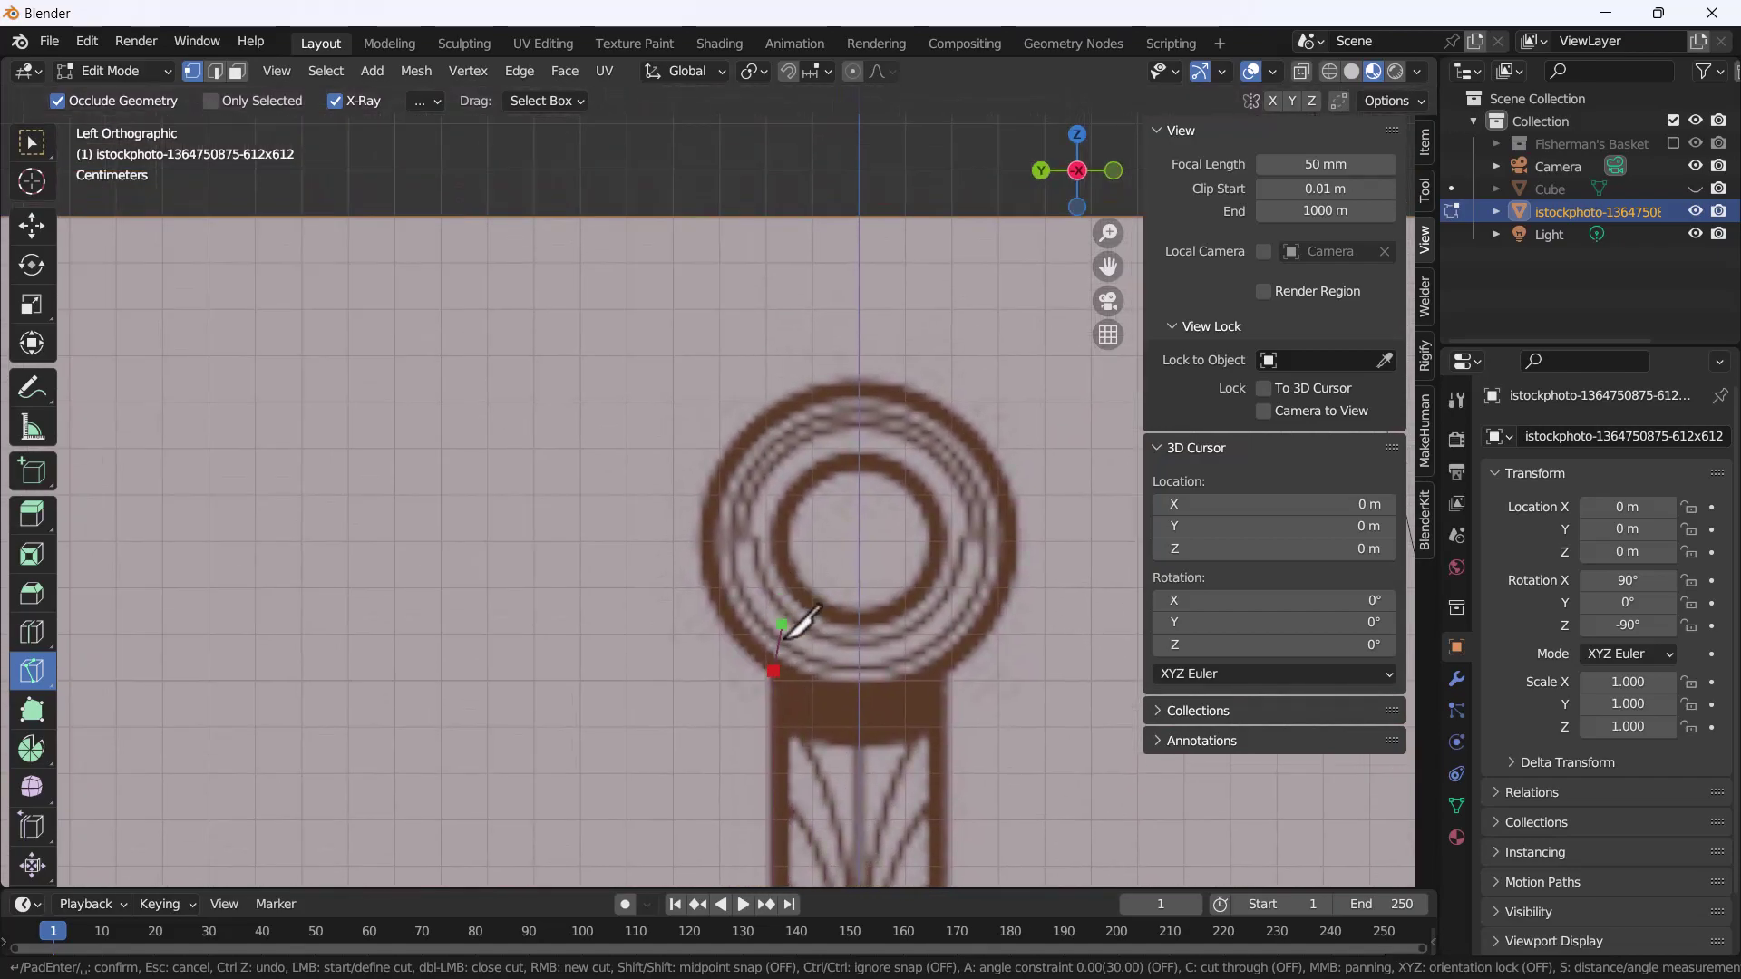
pyautogui.click(735, 638)
# Trace the cut around the pommel ring, up its left side, across the top and down the right
pyautogui.click(707, 584)
pyautogui.click(704, 529)
pyautogui.click(716, 471)
pyautogui.click(764, 411)
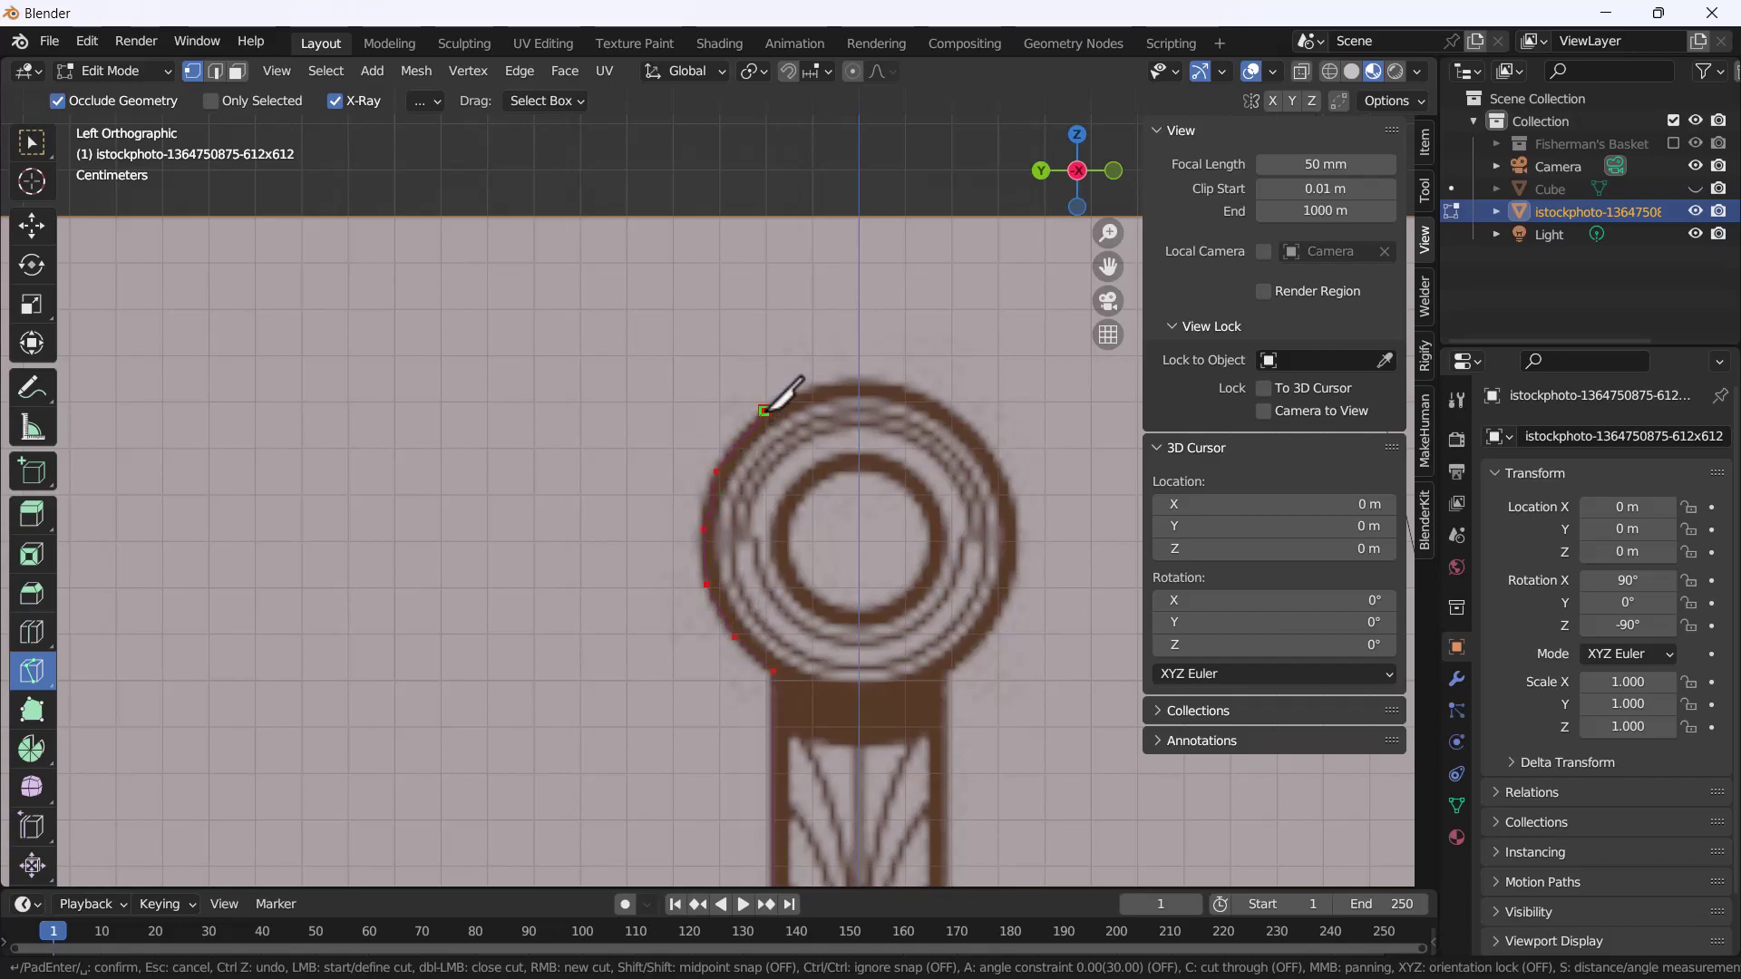
pyautogui.click(826, 385)
pyautogui.click(907, 385)
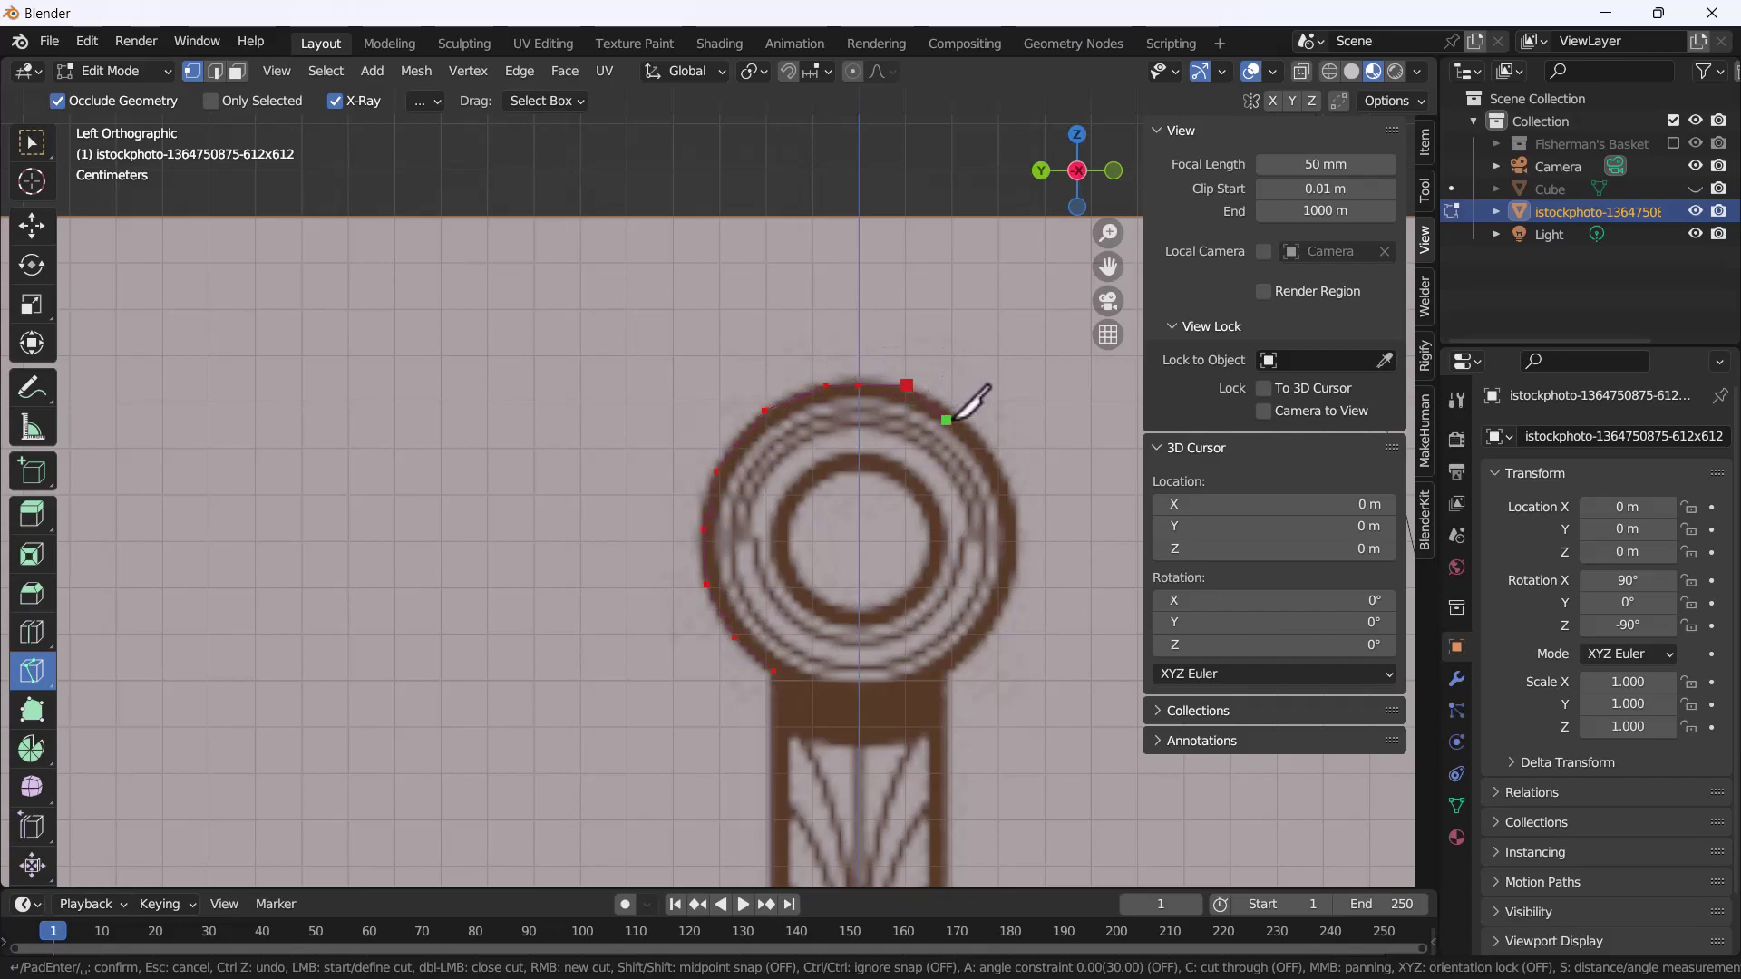
pyautogui.click(956, 414)
pyautogui.click(996, 451)
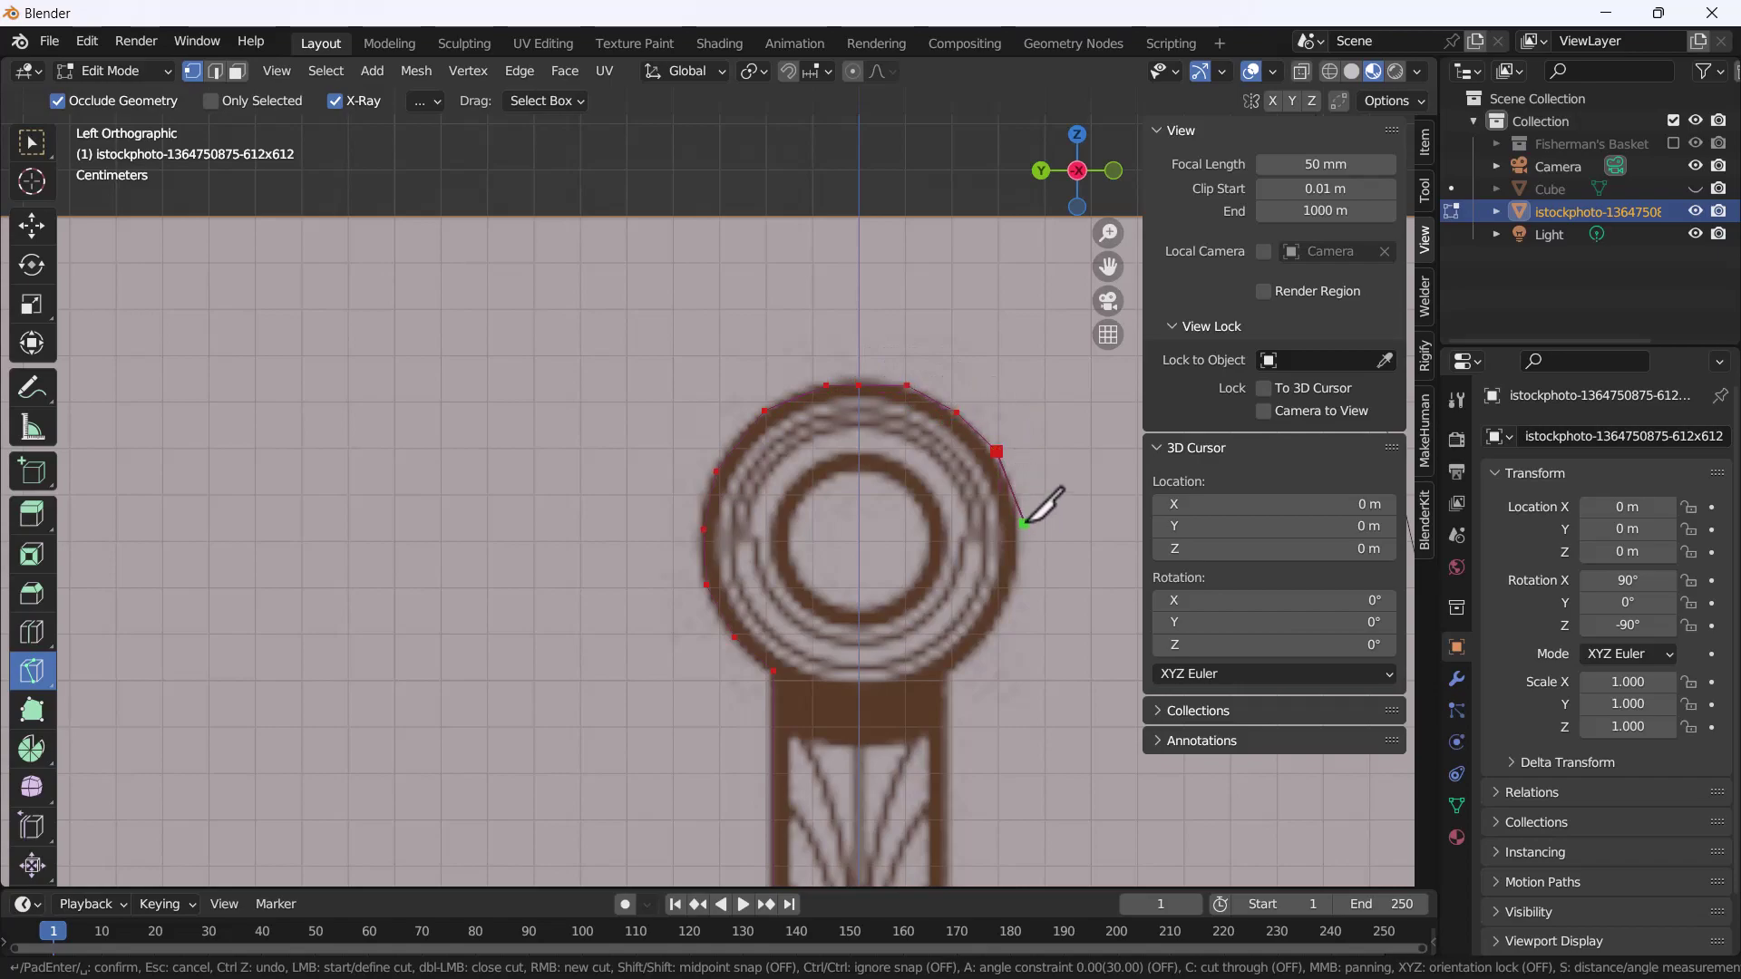
pyautogui.click(1015, 509)
pyautogui.click(1014, 579)
pyautogui.keyDown('shift'); pyautogui.moveTo(988, 578); pyautogui.dragTo(893, 436, button='middle'); pyautogui.keyUp('shift')
pyautogui.click(897, 481)
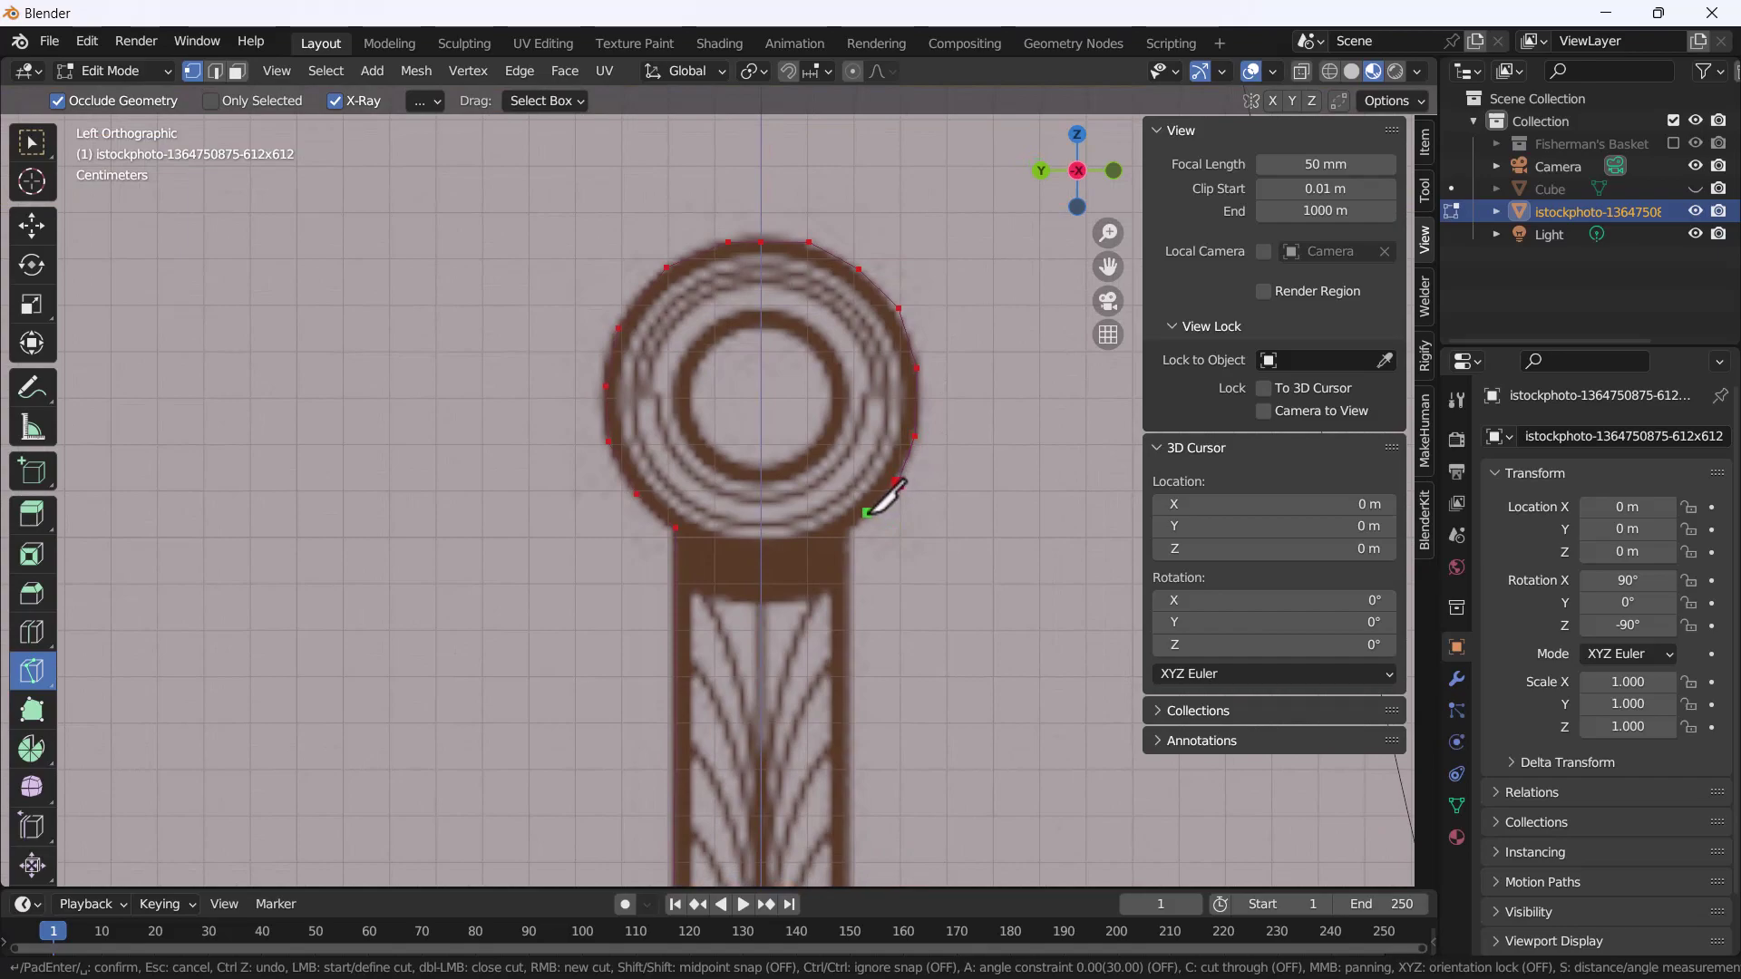
pyautogui.click(847, 535)
# Continue the cut along the stem, crossguard corners and blade, ending at the blade tip
pyautogui.keyDown('shift'); pyautogui.moveTo(847, 535); pyautogui.dragTo(834, 338, button='middle'); pyautogui.keyUp('shift')
pyautogui.scroll(-5, 825, 499)
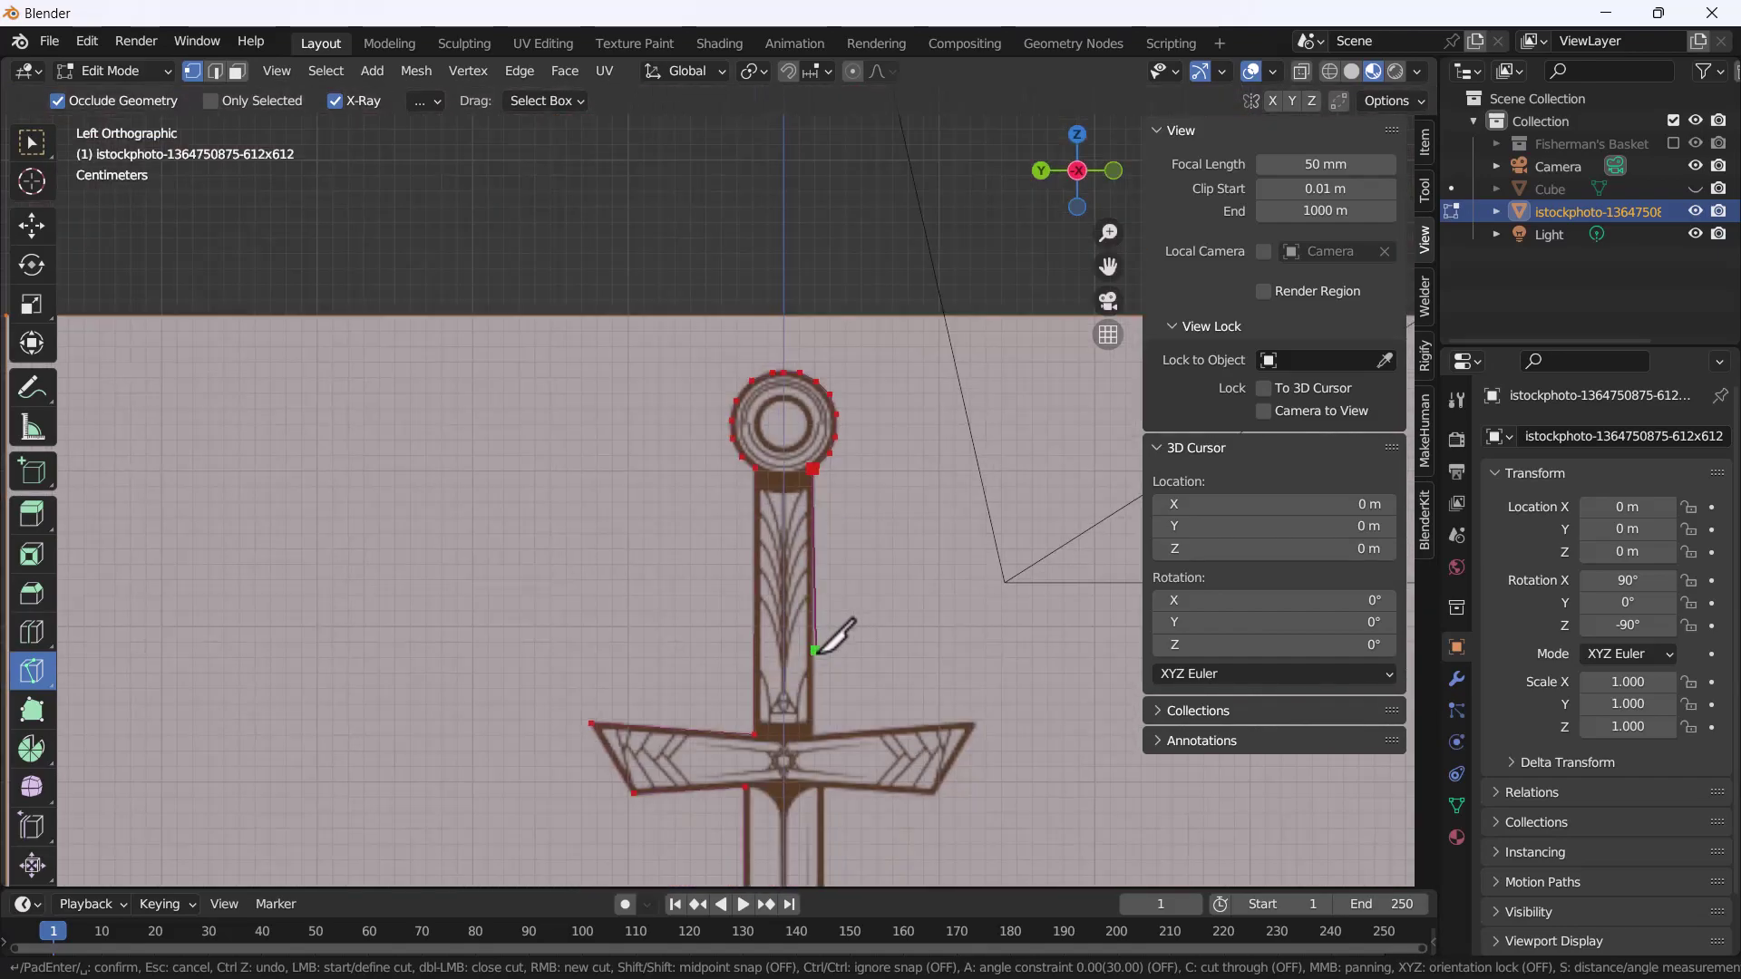
pyautogui.scroll(5, 807, 616)
pyautogui.click(786, 567)
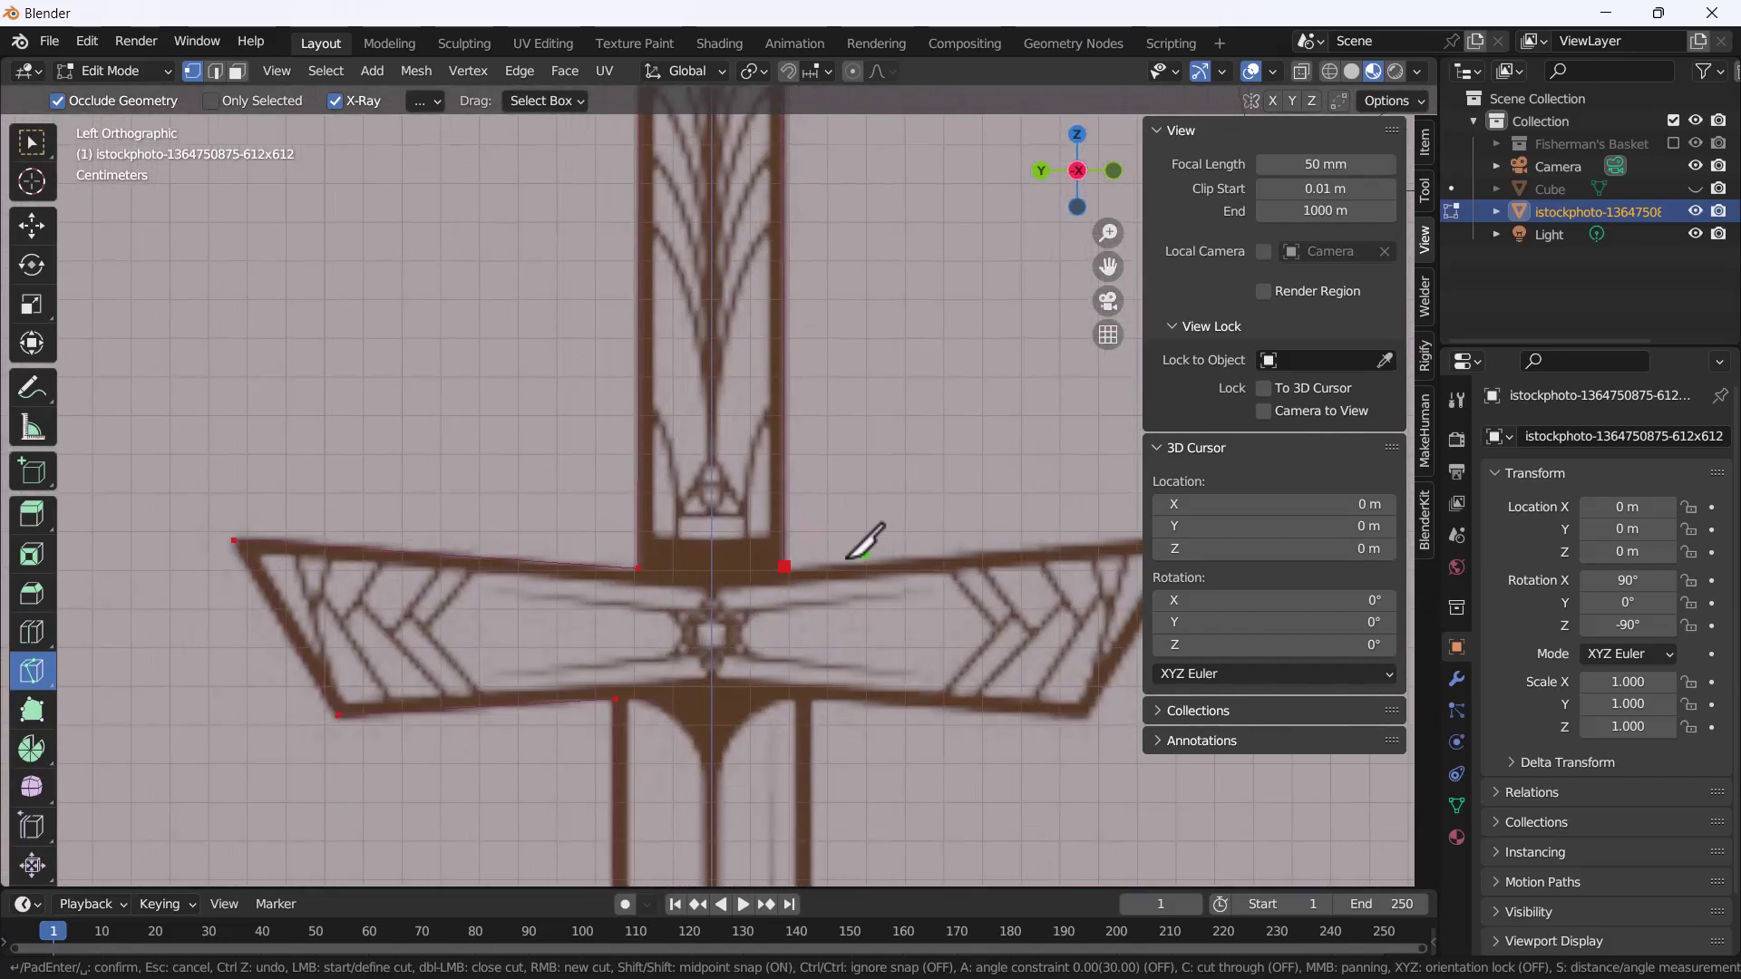
pyautogui.keyDown('shift'); pyautogui.moveTo(853, 555); pyautogui.dragTo(728, 576, button='middle'); pyautogui.keyUp('shift')
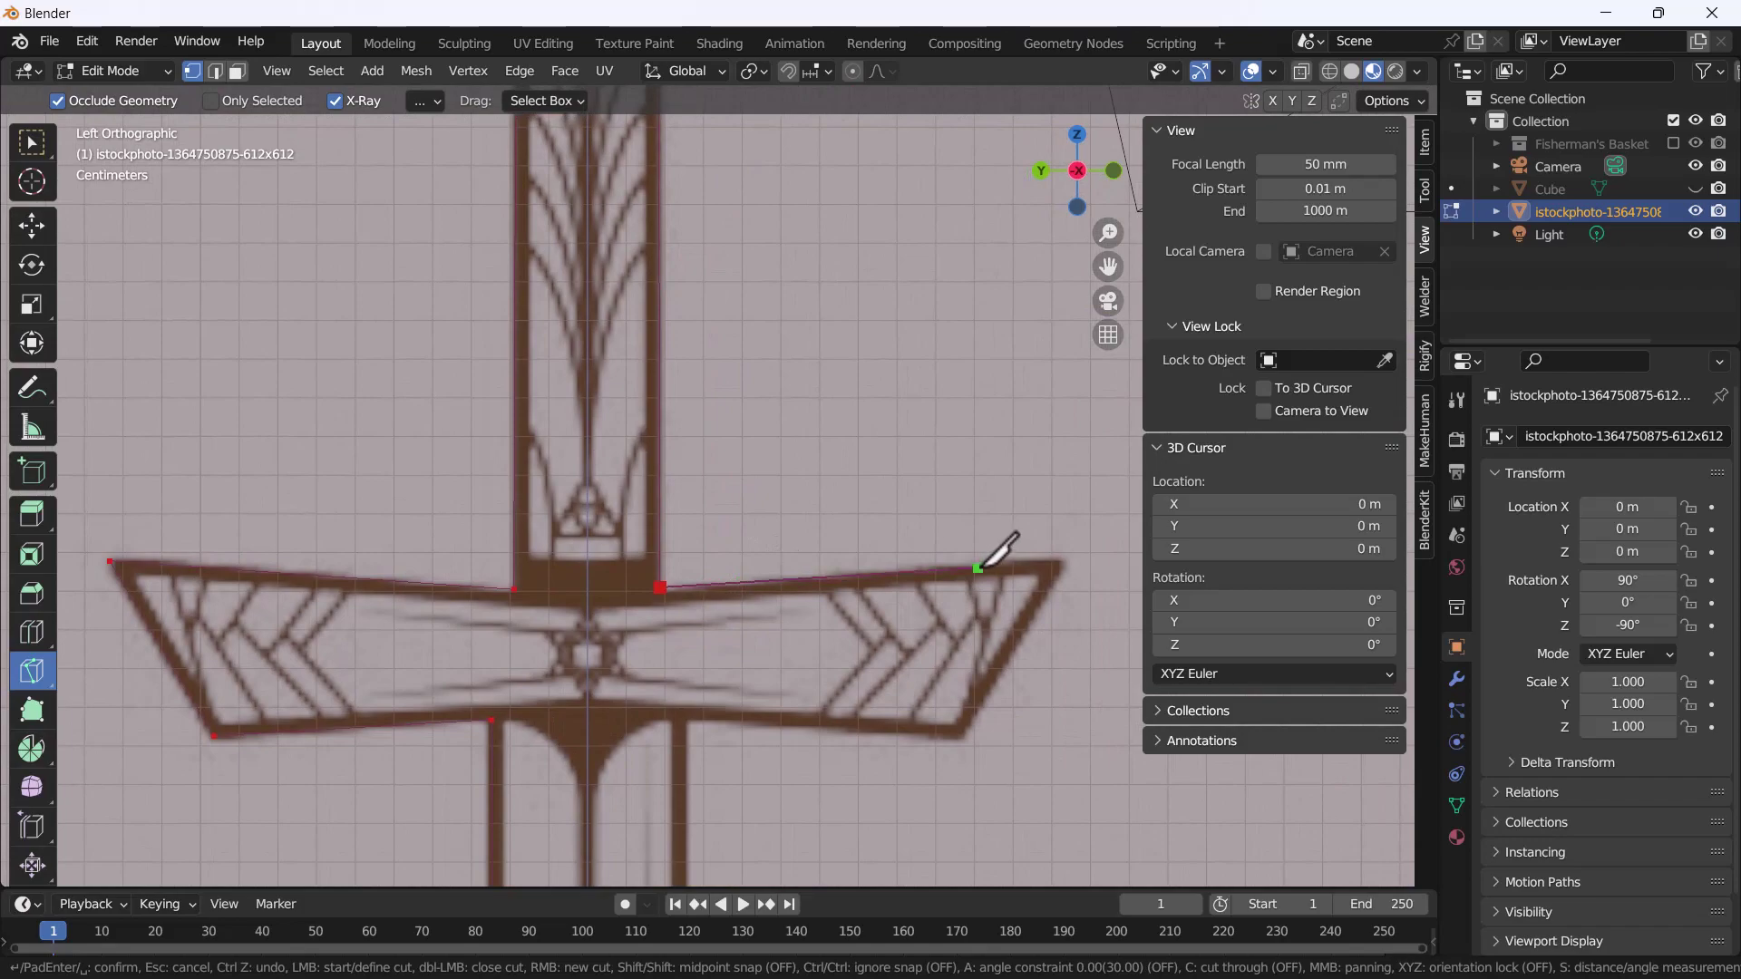
pyautogui.click(1067, 561)
pyautogui.keyDown('shift'); pyautogui.moveTo(1067, 561); pyautogui.dragTo(877, 412, button='middle'); pyautogui.keyUp('shift')
pyautogui.click(773, 589)
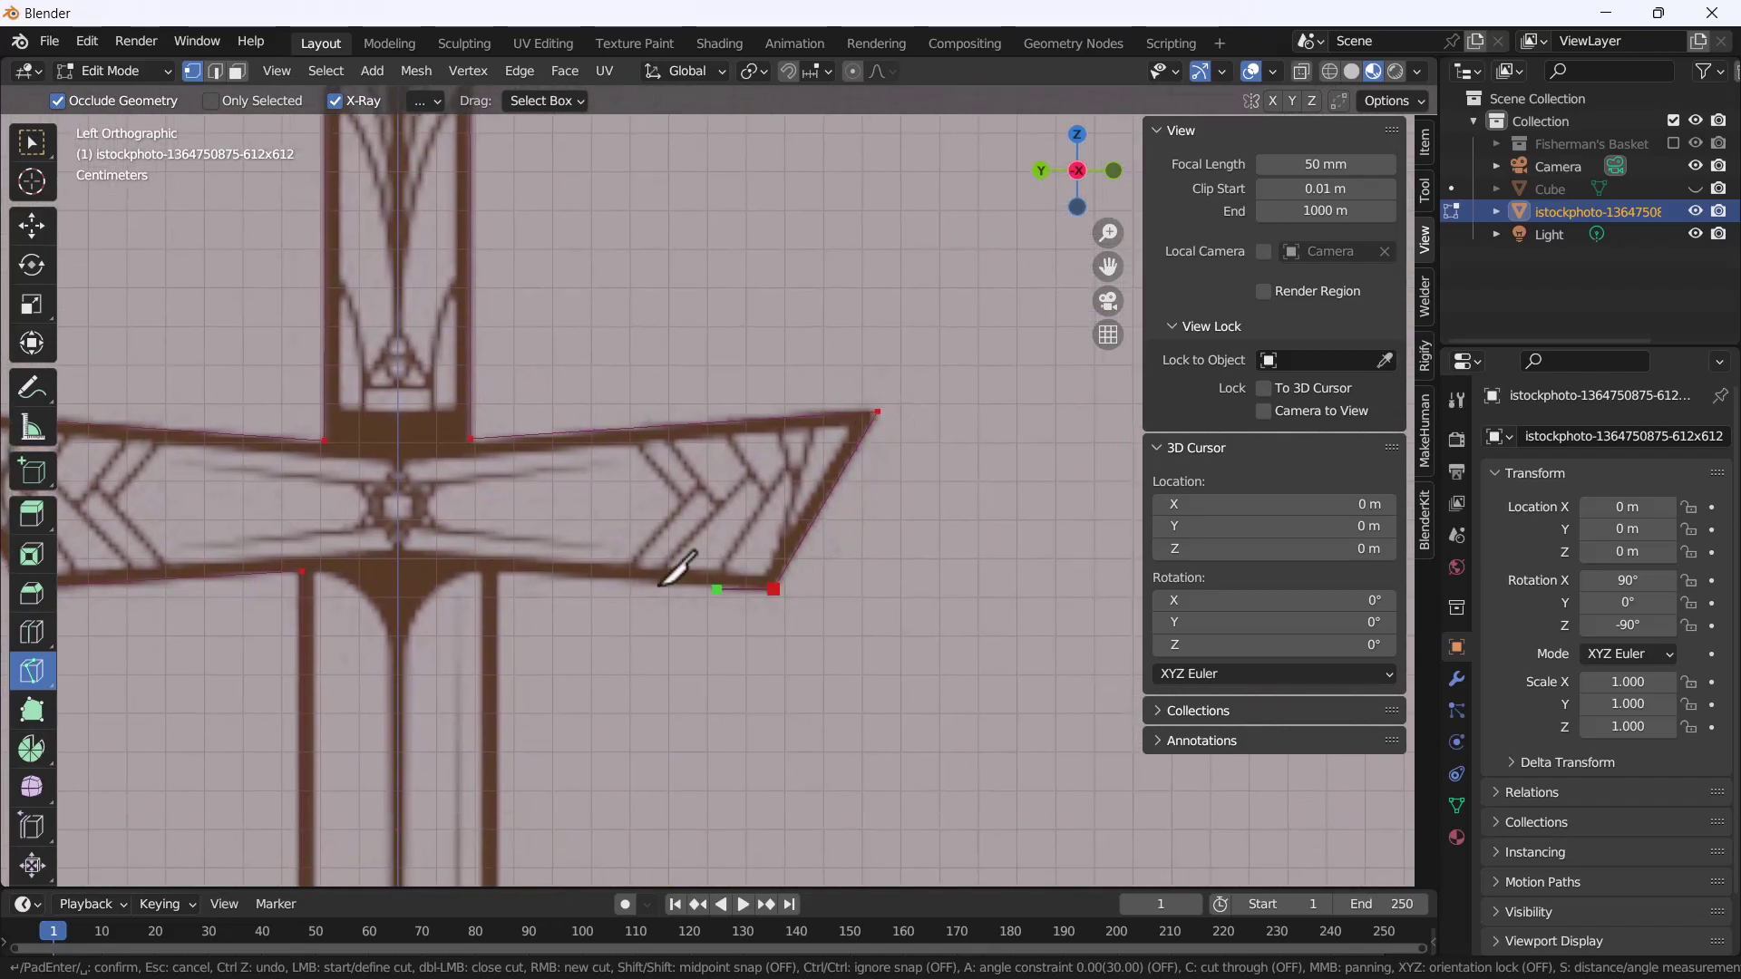
pyautogui.click(494, 573)
pyautogui.keyDown('shift'); pyautogui.moveTo(498, 568); pyautogui.dragTo(700, 362, button='middle'); pyautogui.keyUp('shift')
pyautogui.scroll(-3, 635, 463)
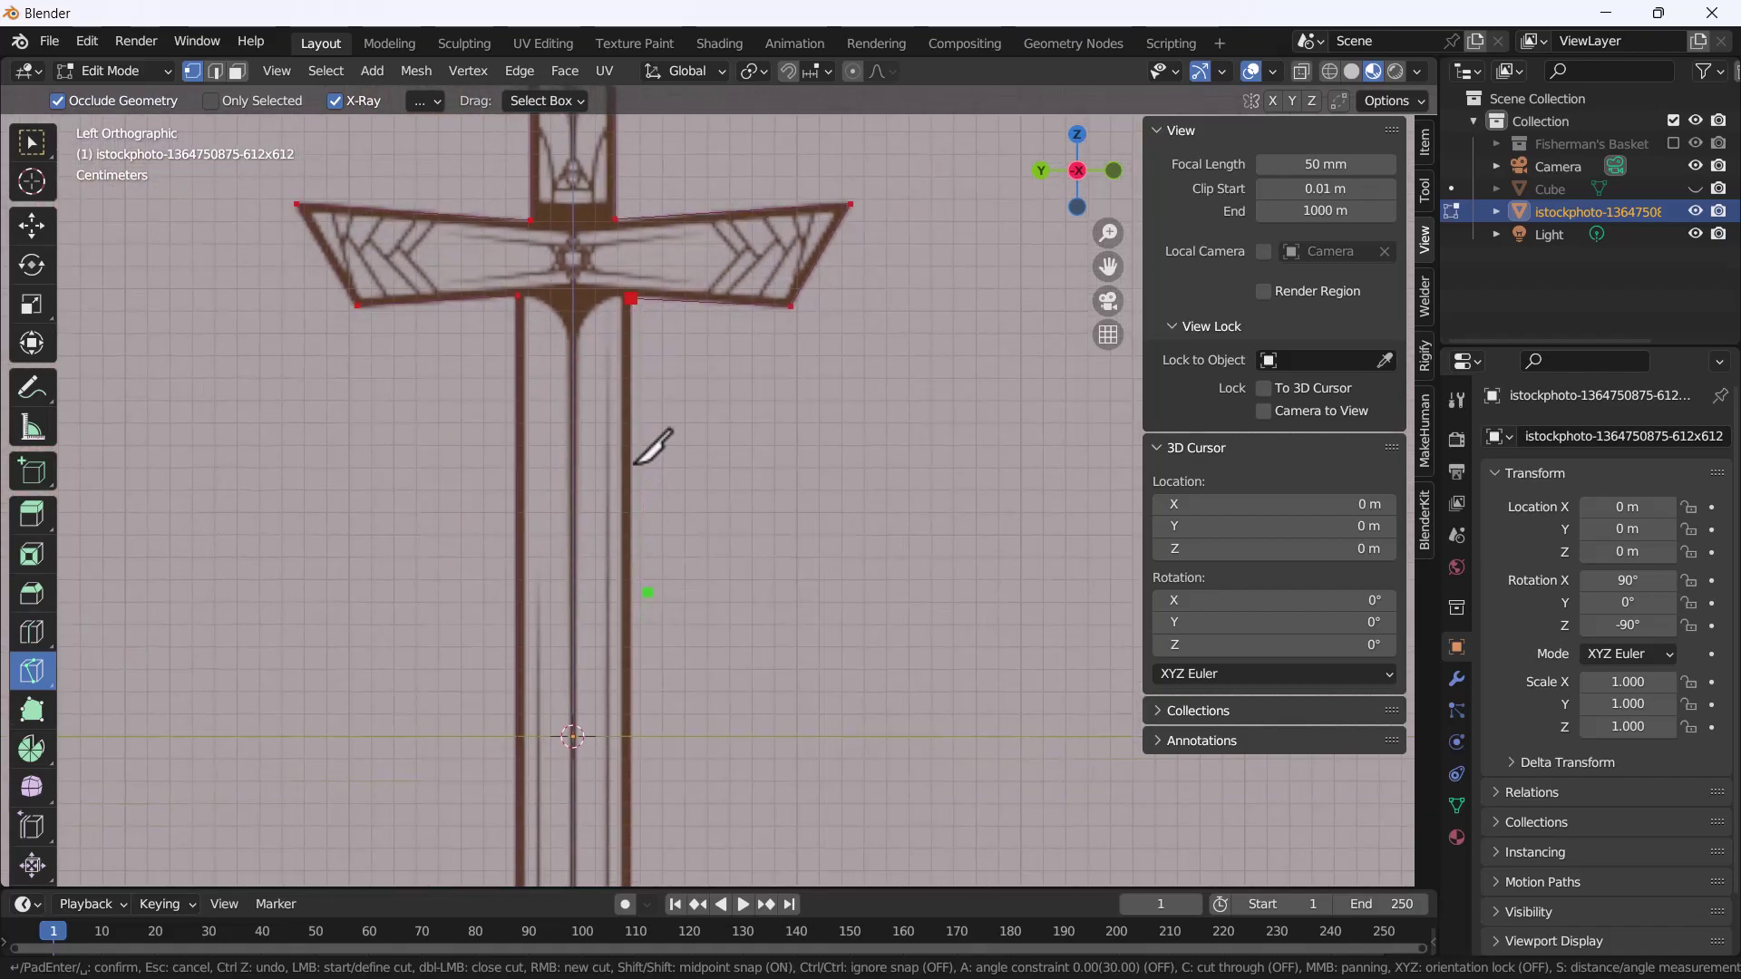
pyautogui.scroll(-4, 635, 463)
pyautogui.scroll(5, 655, 764)
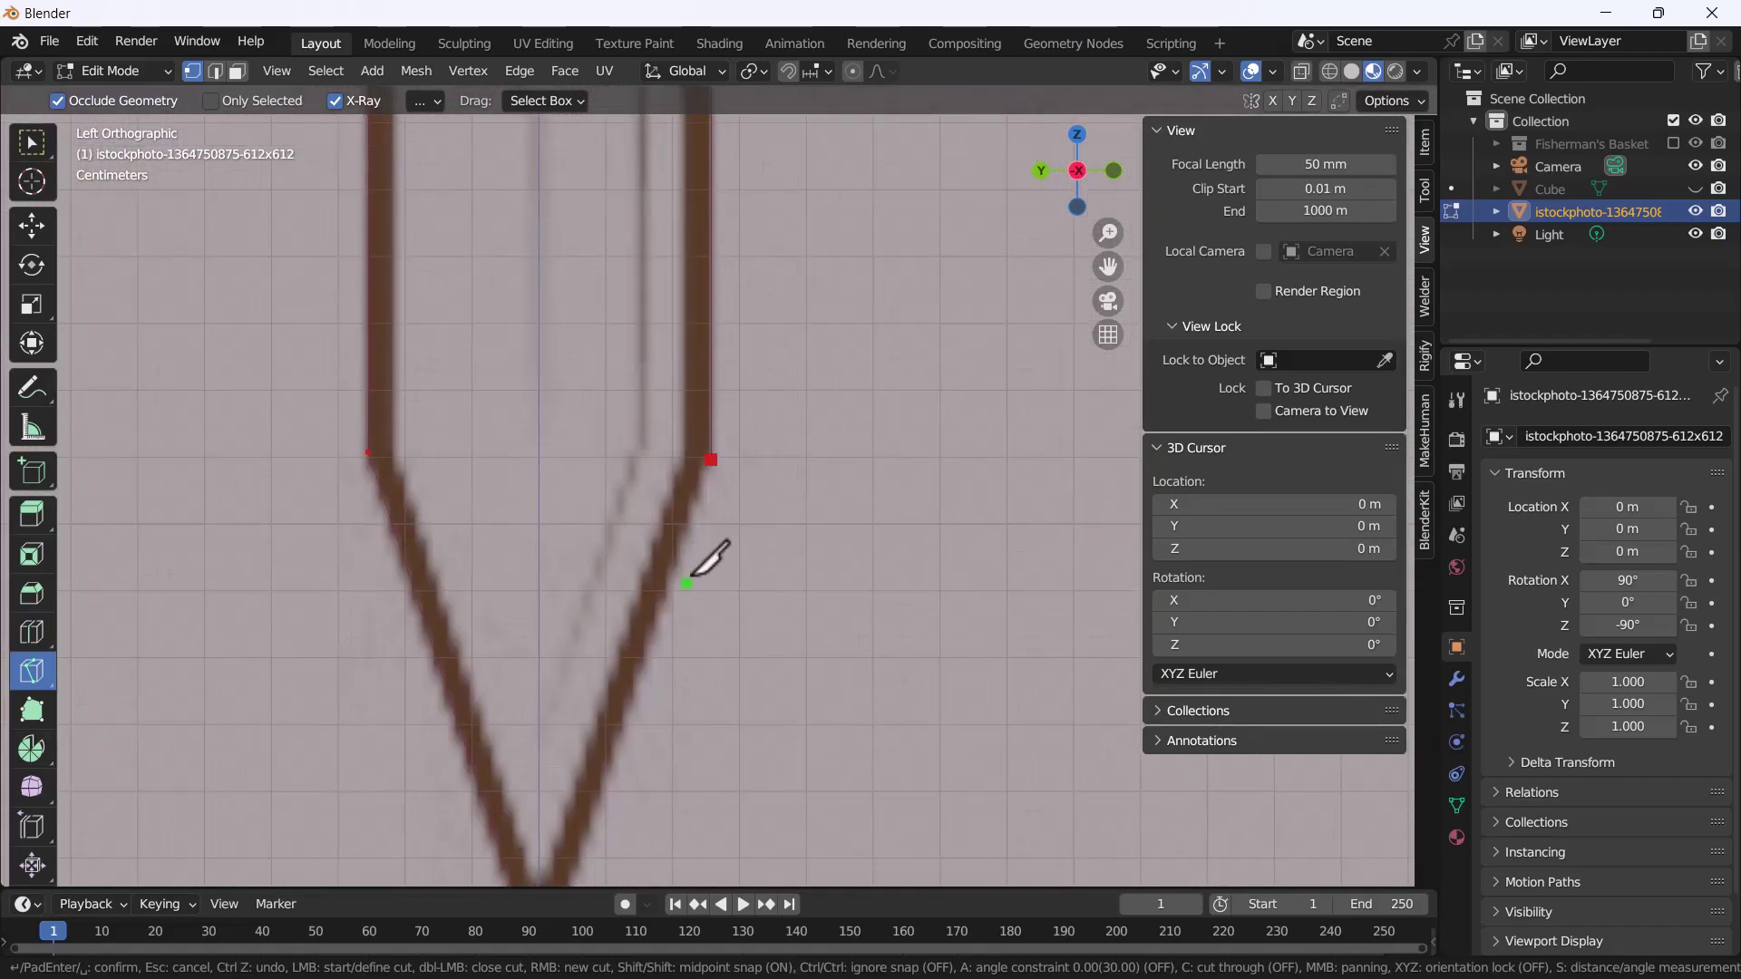
pyautogui.click(711, 459)
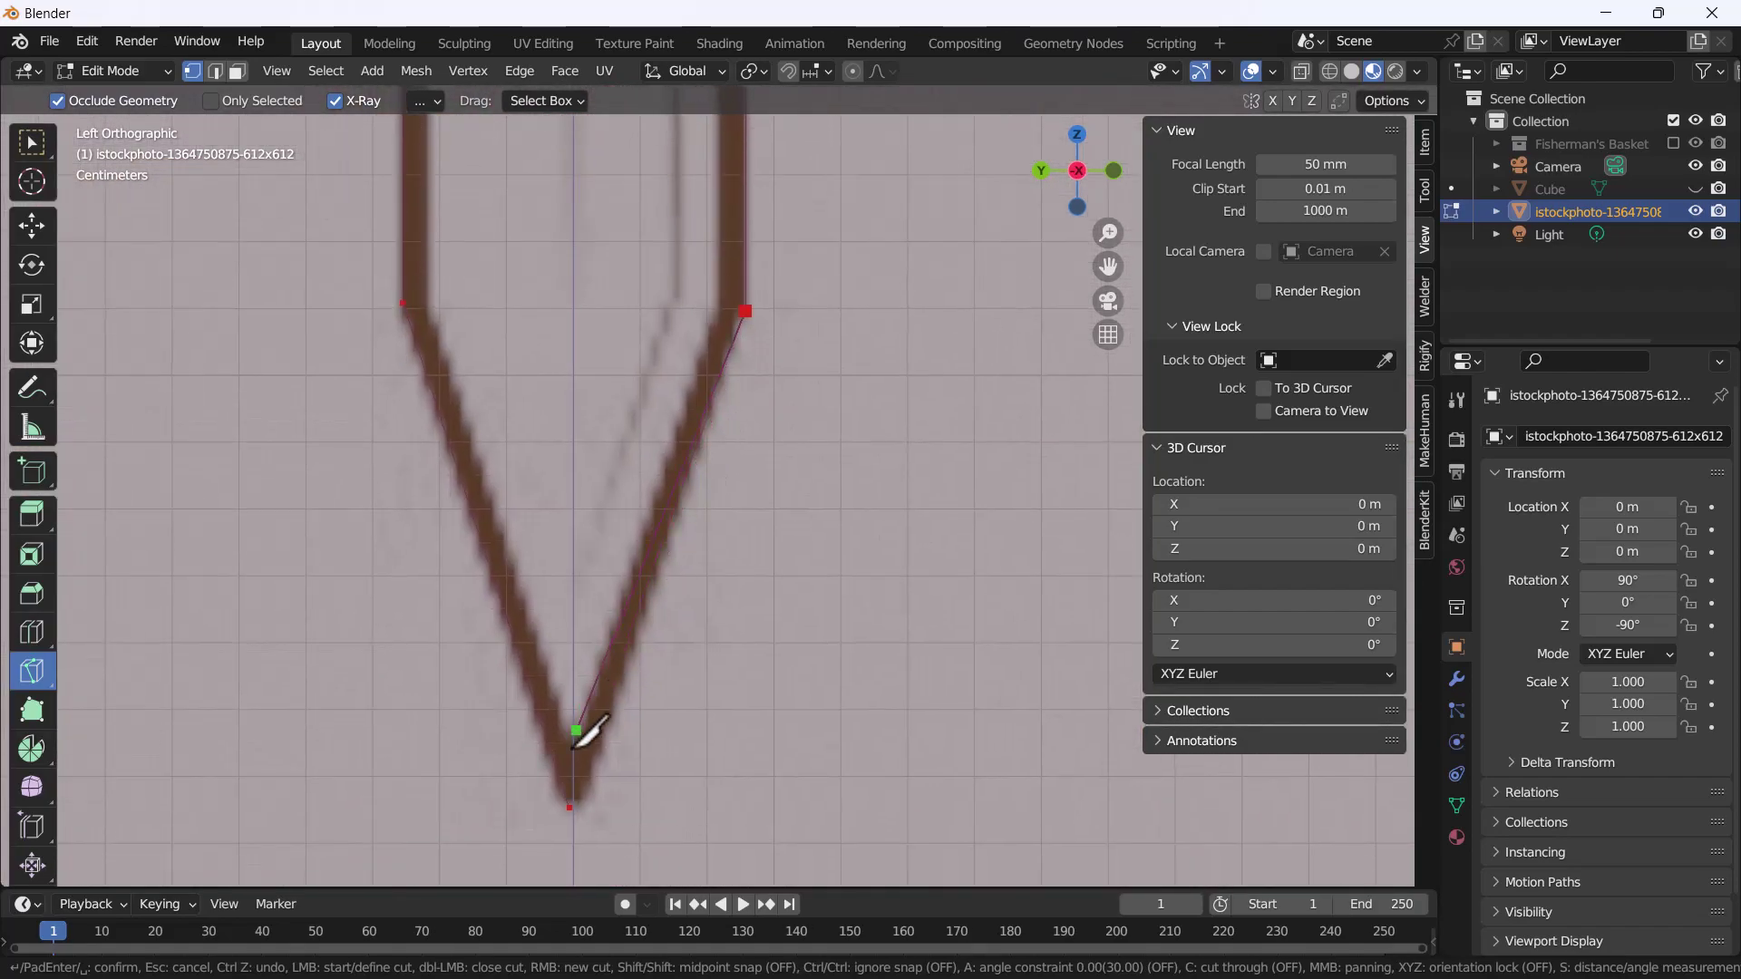
pyautogui.click(571, 805)
# Confirm the traced knife cuts and switch to face select mode
pyautogui.press('Return')
pyautogui.scroll(-5, 661, 726)
pyautogui.scroll(-5, 668, 731)
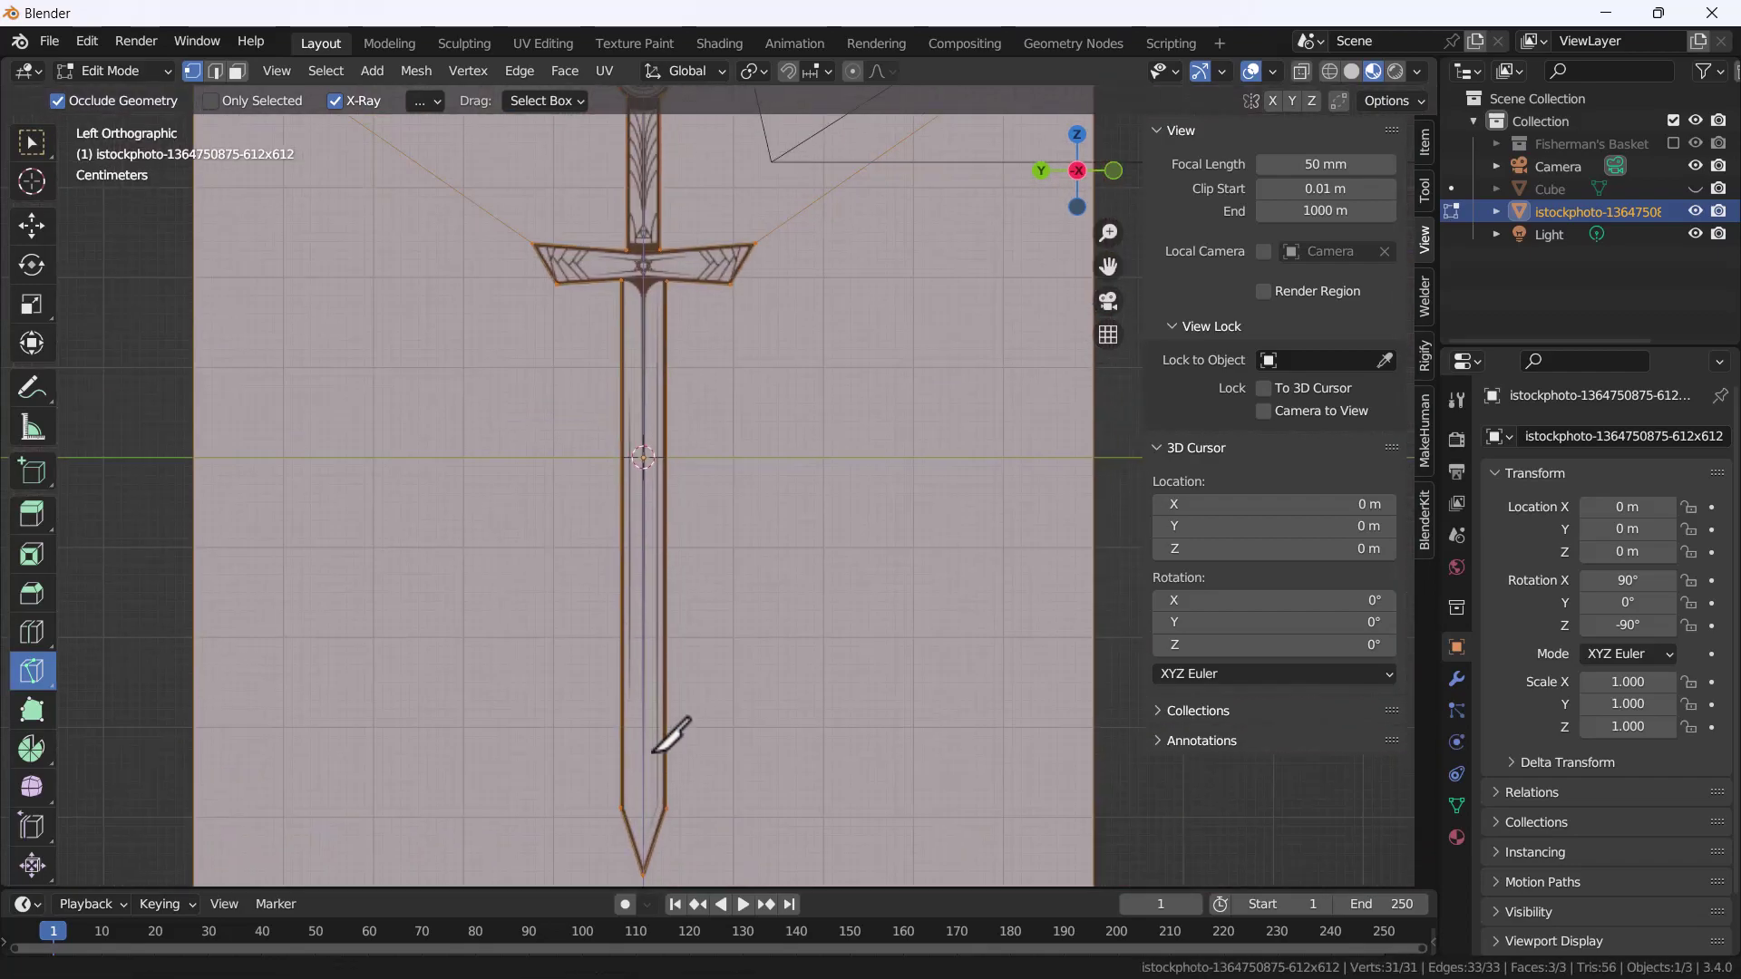
pyautogui.scroll(2, 335, 436)
pyautogui.click(32, 225)
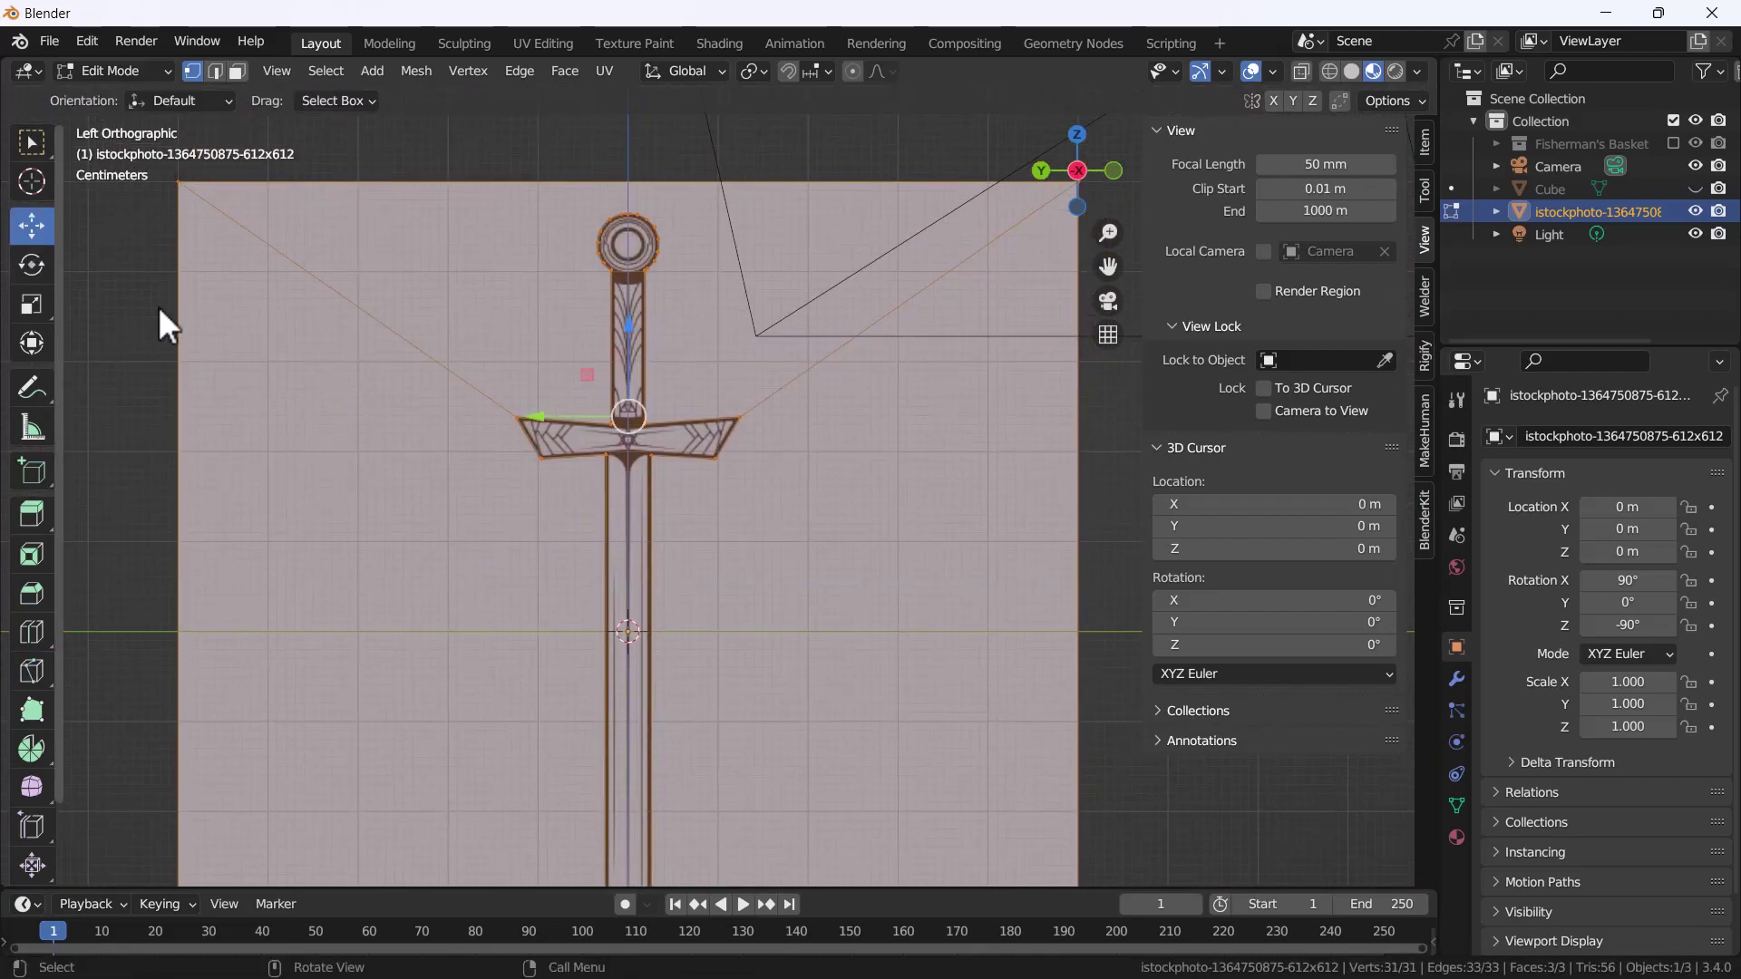
pyautogui.scroll(-3, 505, 536)
pyautogui.scroll(2, 475, 566)
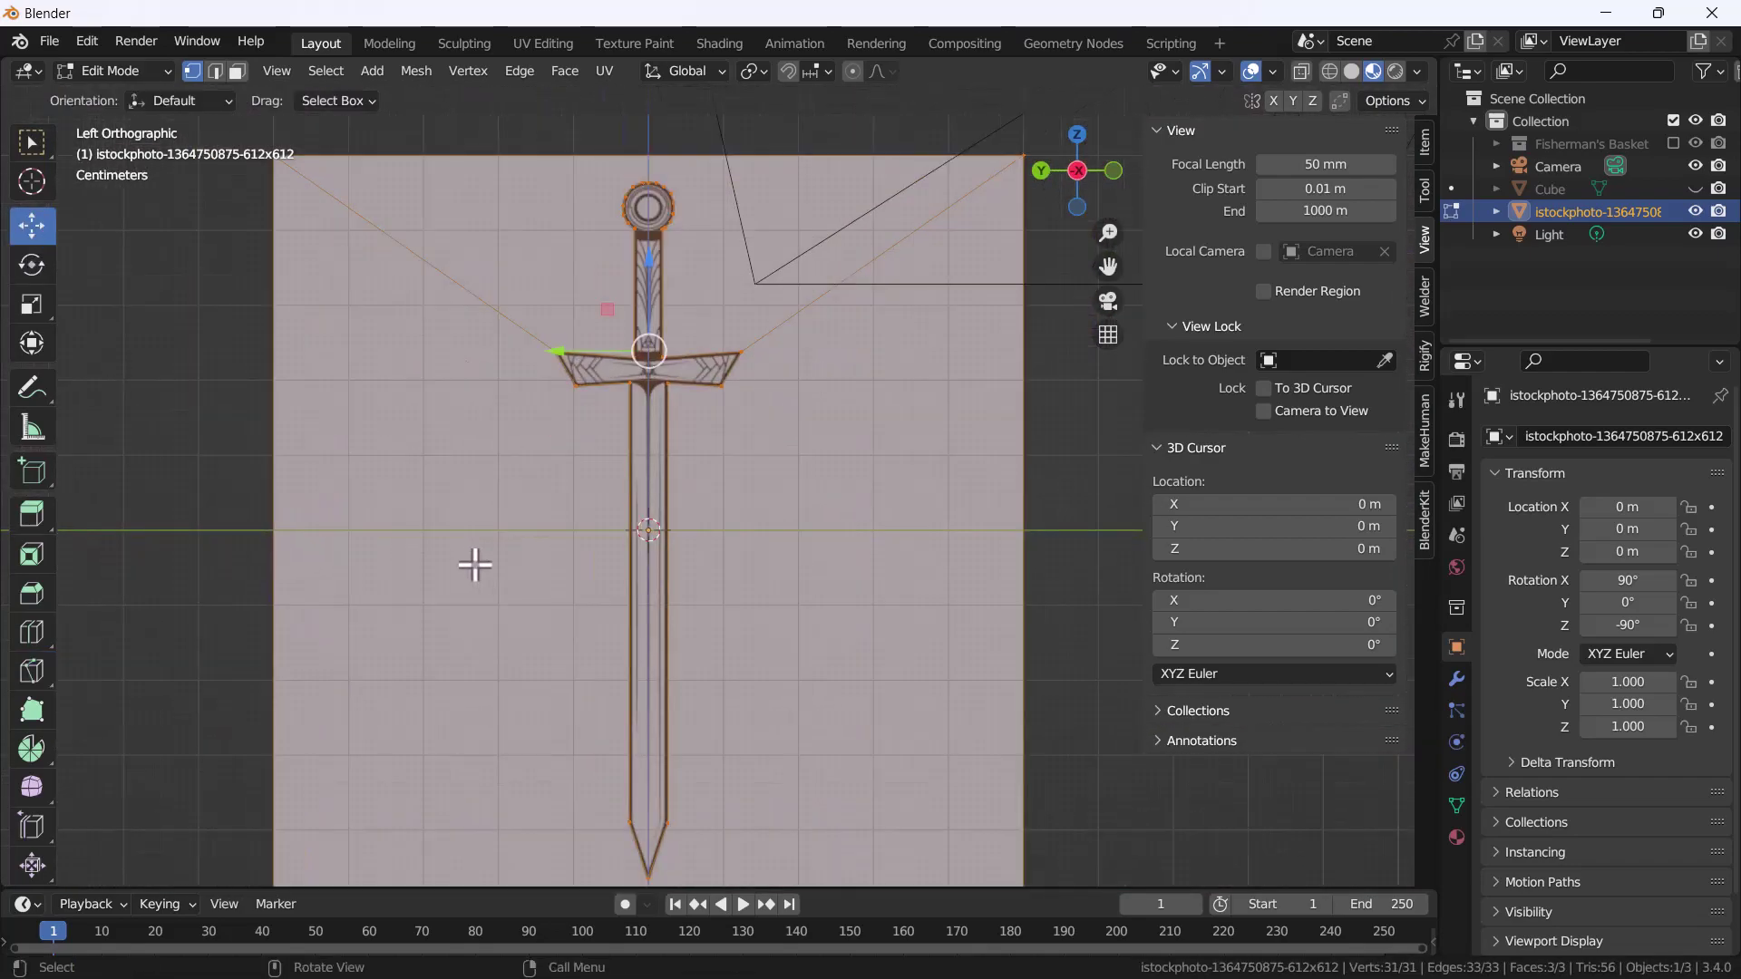
pyautogui.press('3')
pyautogui.click(408, 591)
# Select the background face of the plane and delete it, leaving only the sword
pyautogui.moveTo(626, 341)
pyautogui.keyDown('shift'); pyautogui.mouseDown(button='middle')
pyautogui.moveTo(640, 428)
pyautogui.moveTo(761, 571)
pyautogui.moveTo(696, 563)
pyautogui.moveTo(705, 545)
pyautogui.mouseUp(button='middle'); pyautogui.keyUp('shift')
pyautogui.click(595, 449)
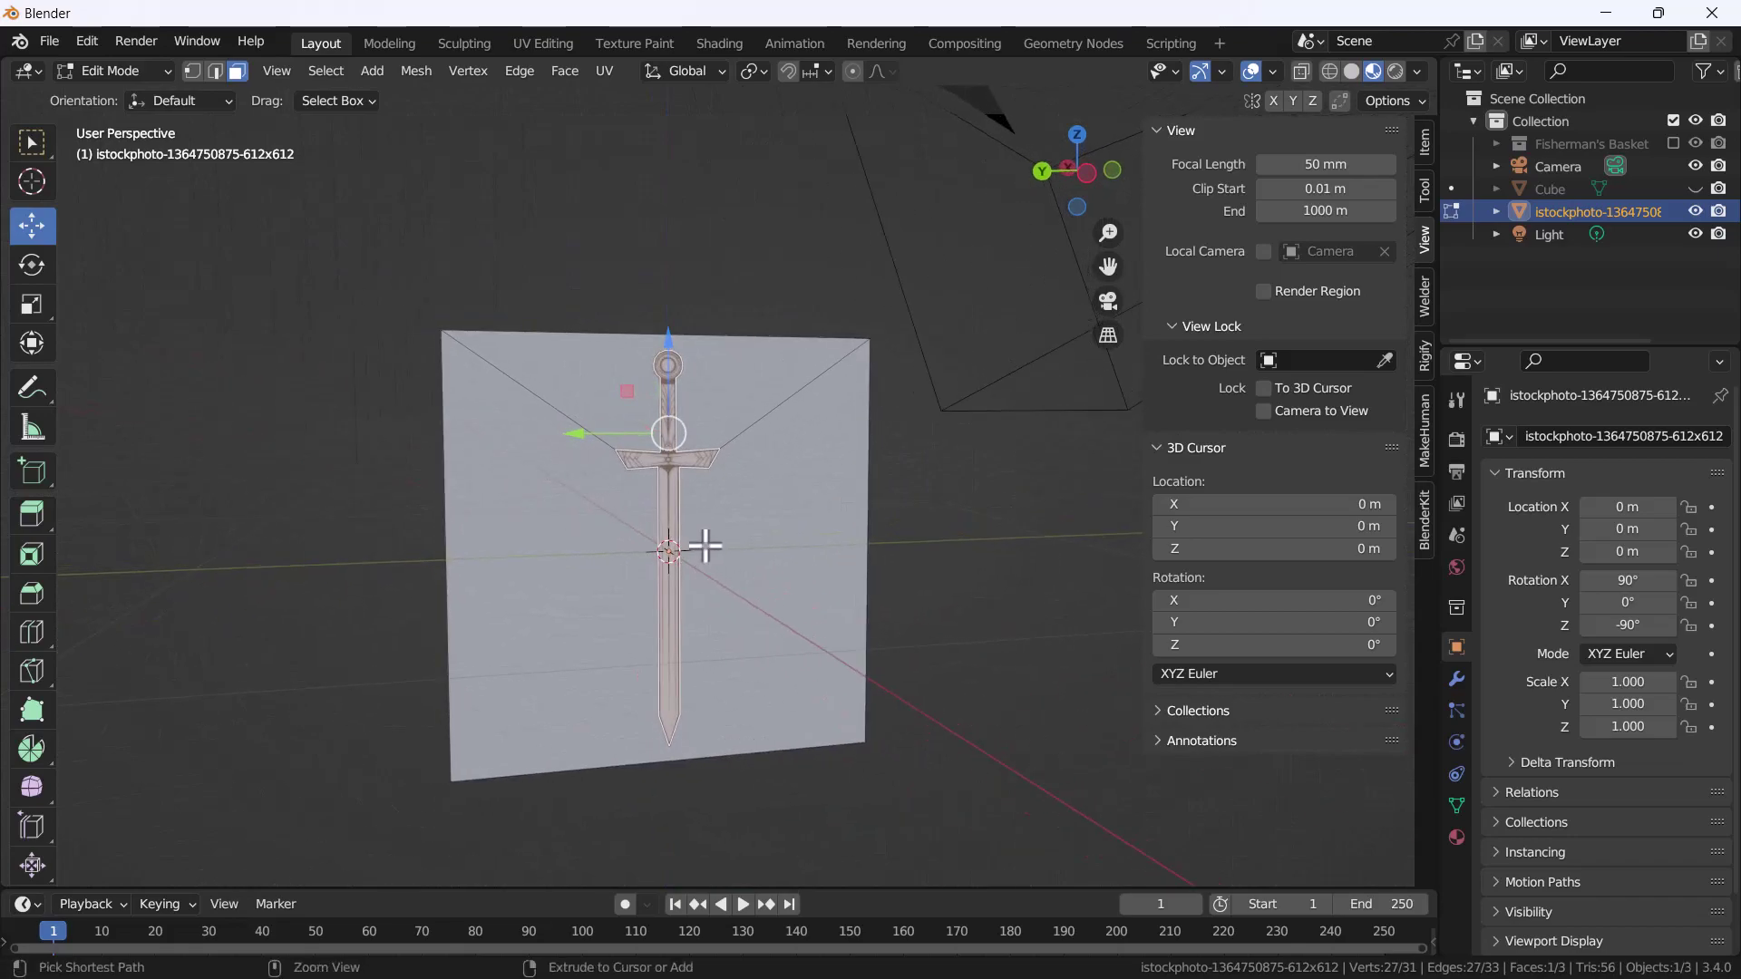
pyautogui.keyDown('shift'); pyautogui.click(706, 545); pyautogui.keyUp('shift')
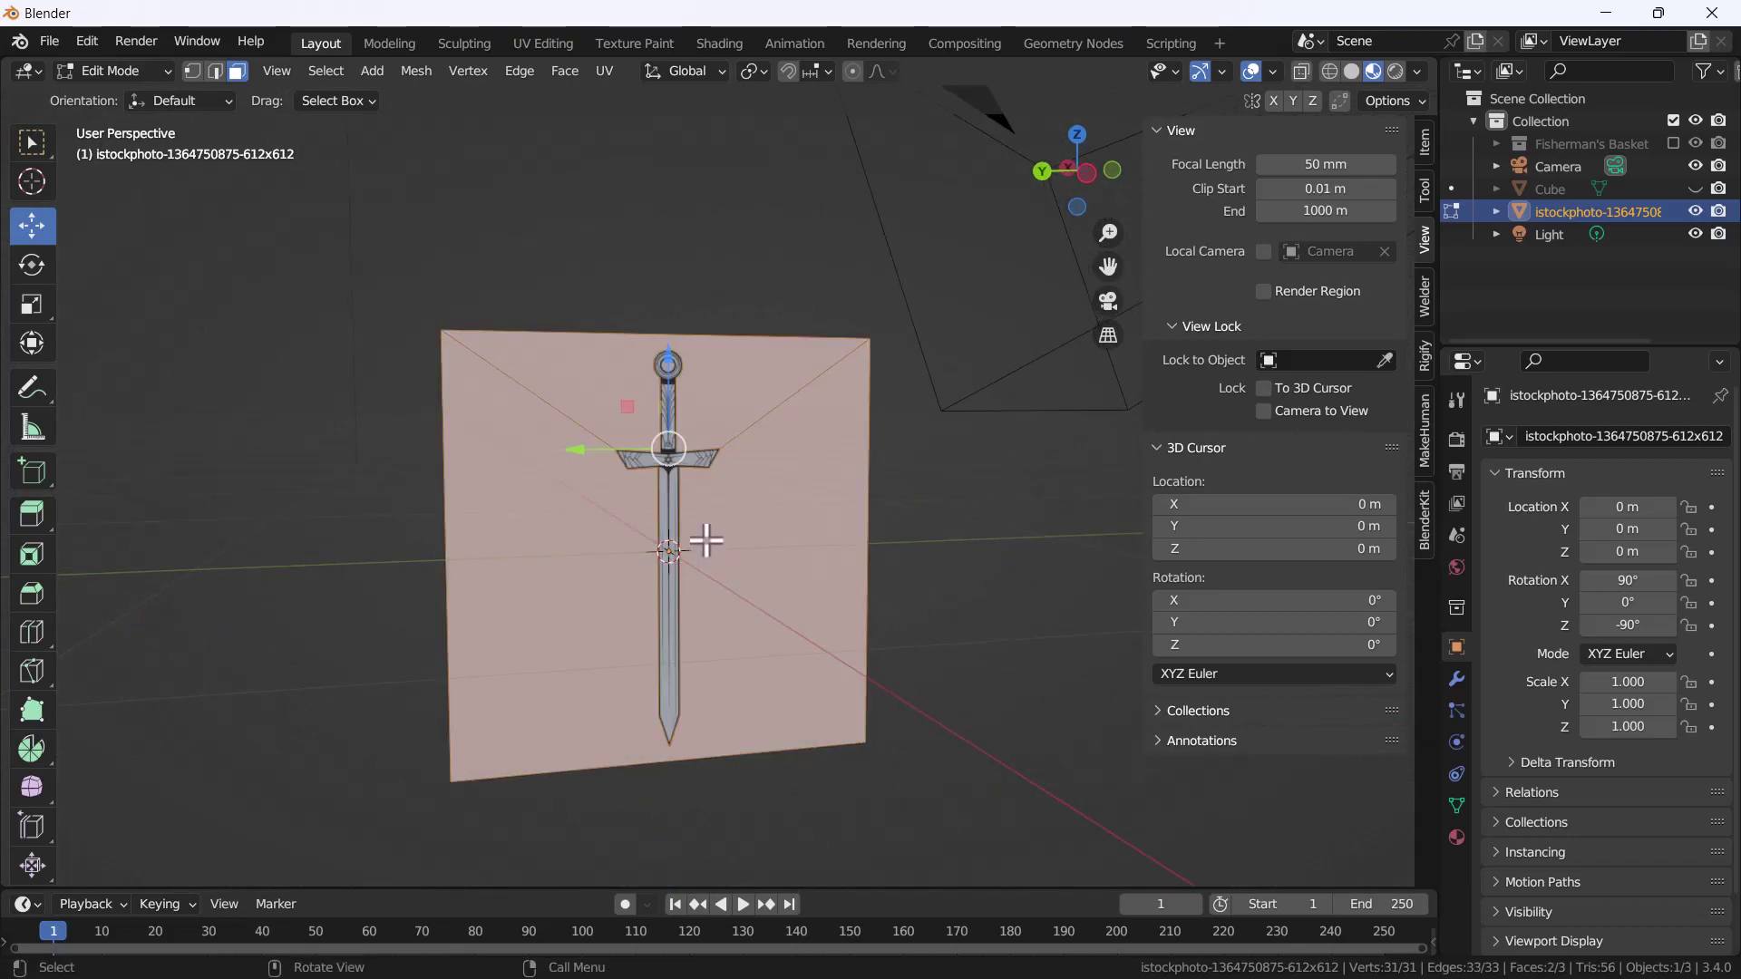
pyautogui.press('x')
pyautogui.click(622, 584)
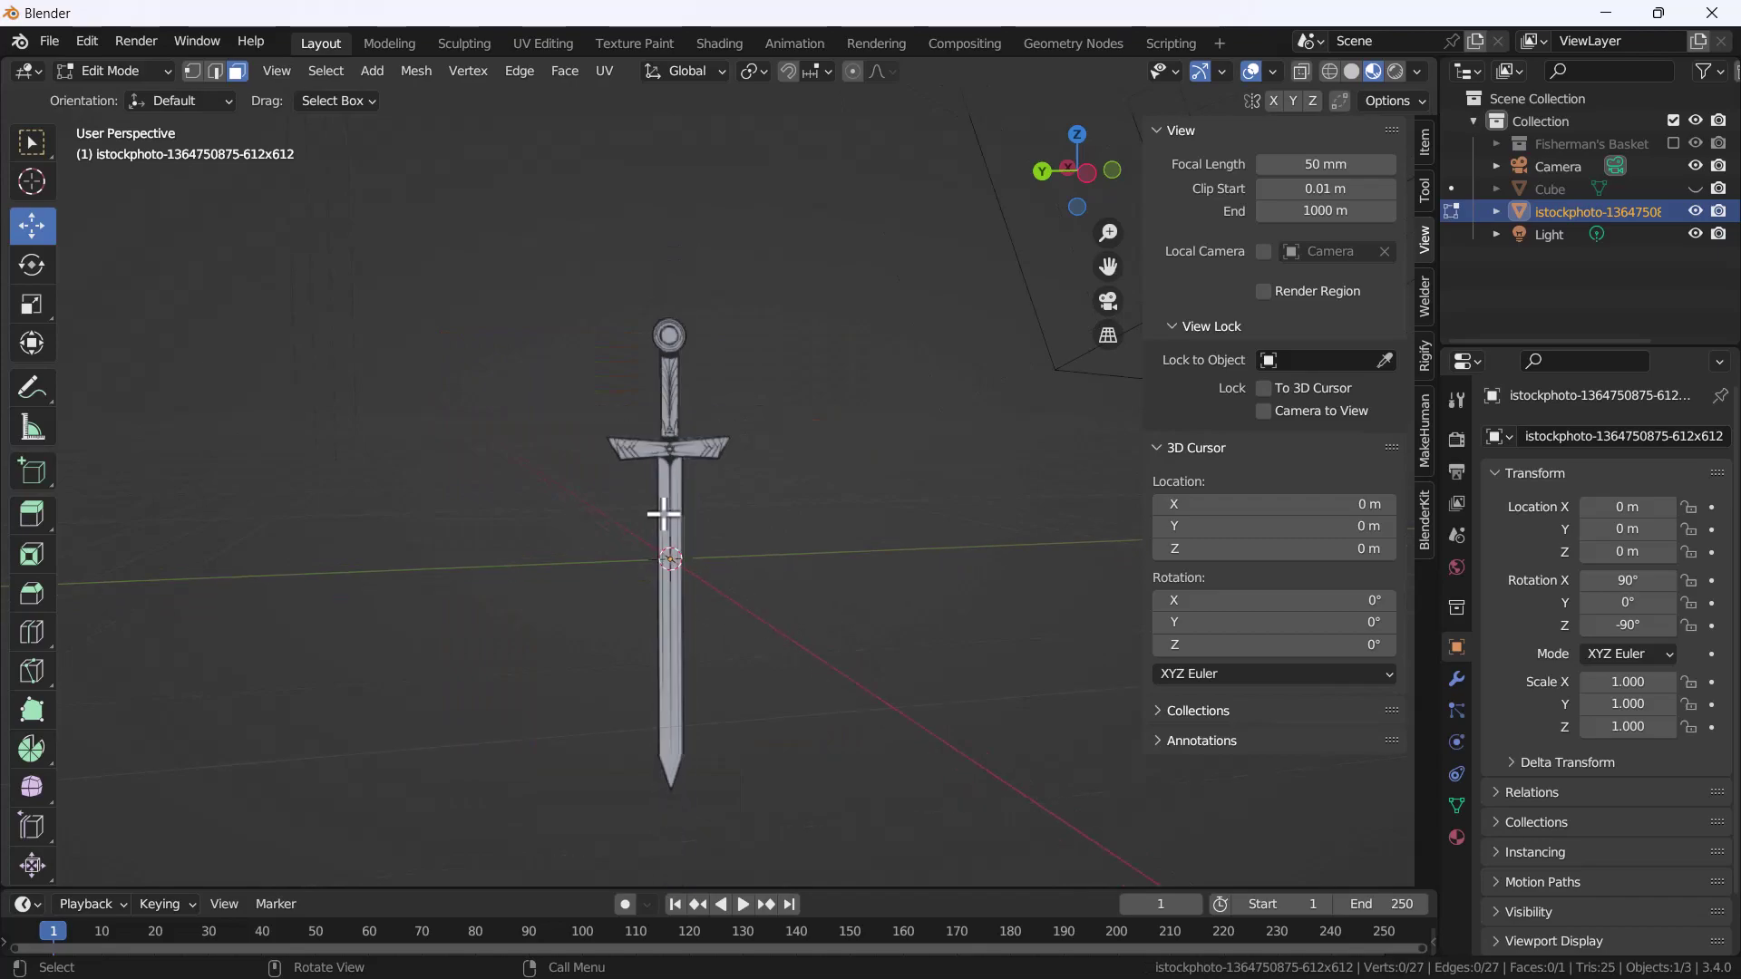
# Select the whole sword mesh, extrude it along its normals for thickness, and return to Object Mode
pyautogui.press('Tab')
pyautogui.moveTo(663, 514)
pyautogui.mouseDown(button='middle')
pyautogui.moveTo(732, 541)
pyautogui.moveTo(651, 534)
pyautogui.mouseUp(button='middle')
pyautogui.press('Tab')
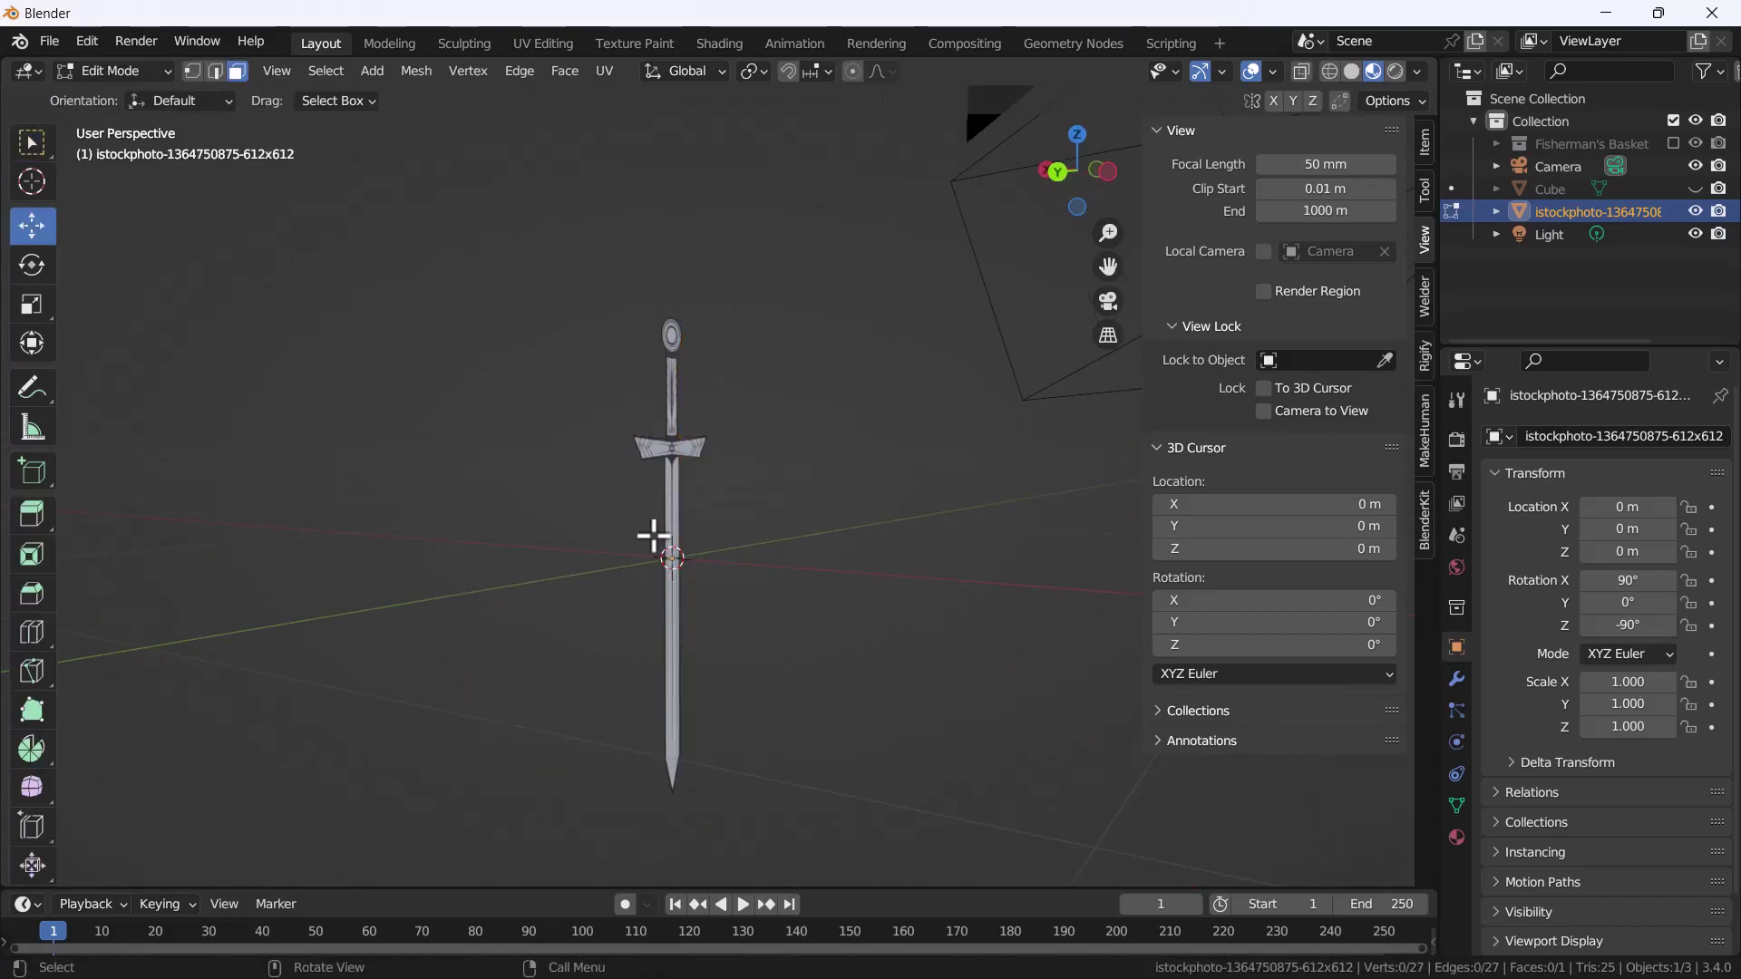
pyautogui.press('a')
pyautogui.scroll(3, 671, 535)
pyautogui.press('e')
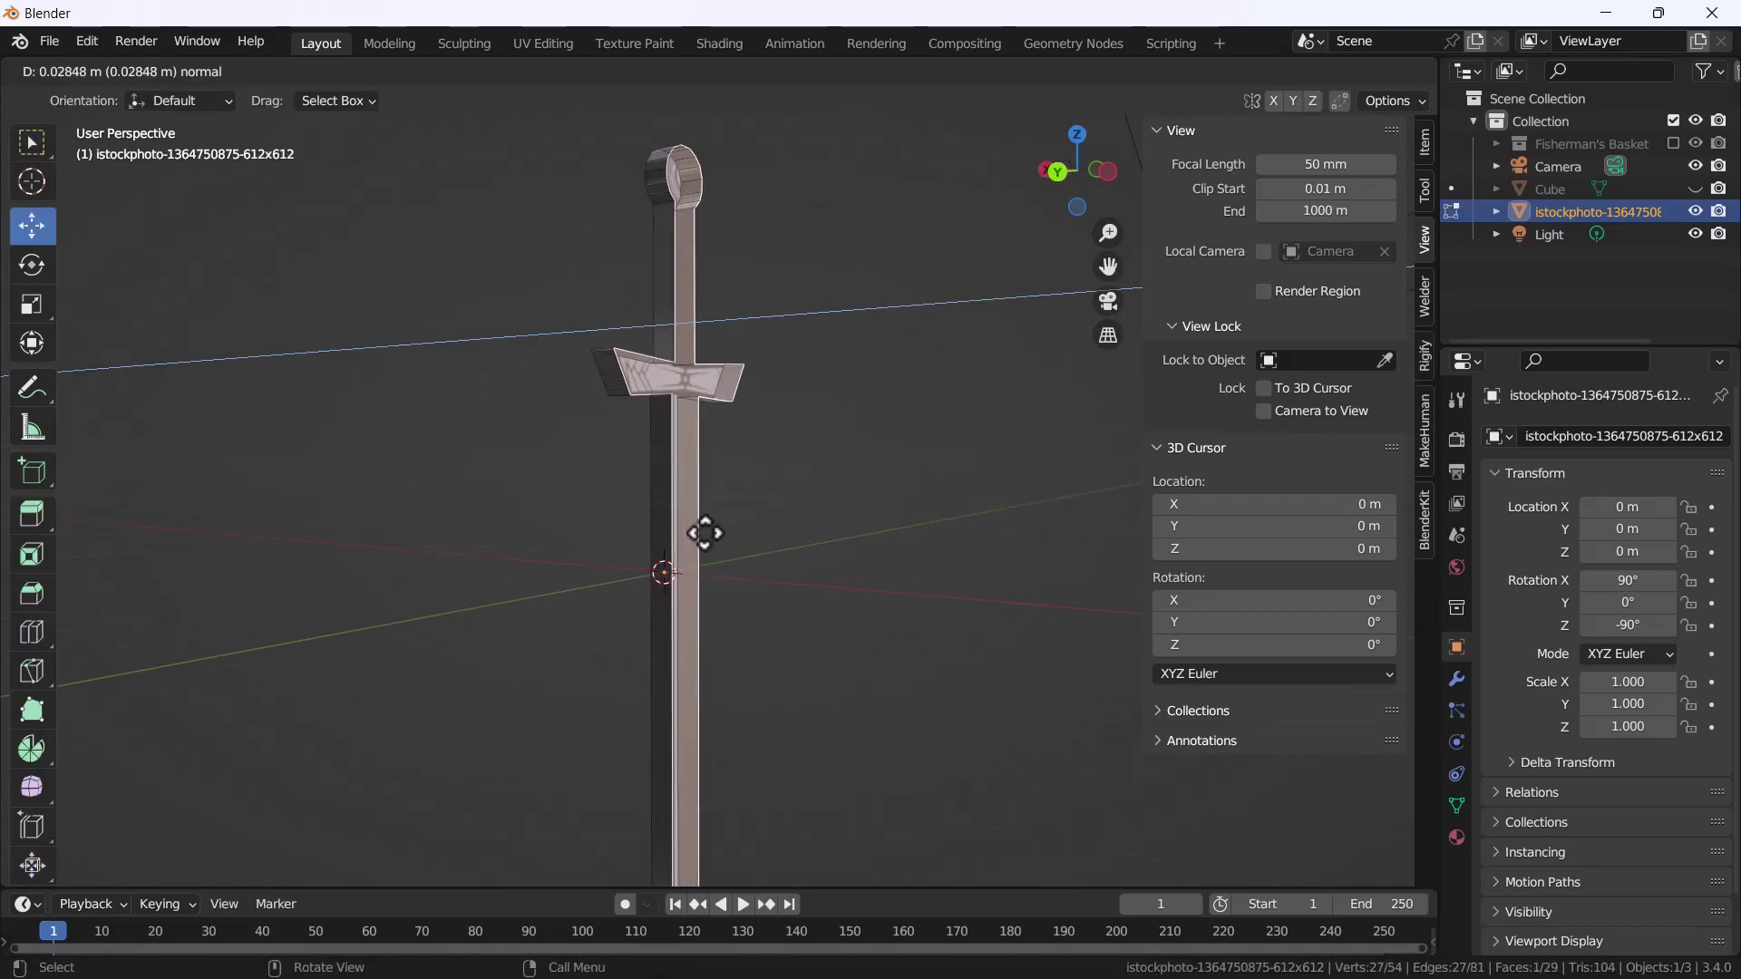
pyautogui.click(703, 533)
pyautogui.press('Tab')
# Show the sword with solid shading and check it from the front and left views
pyautogui.click(1351, 71)
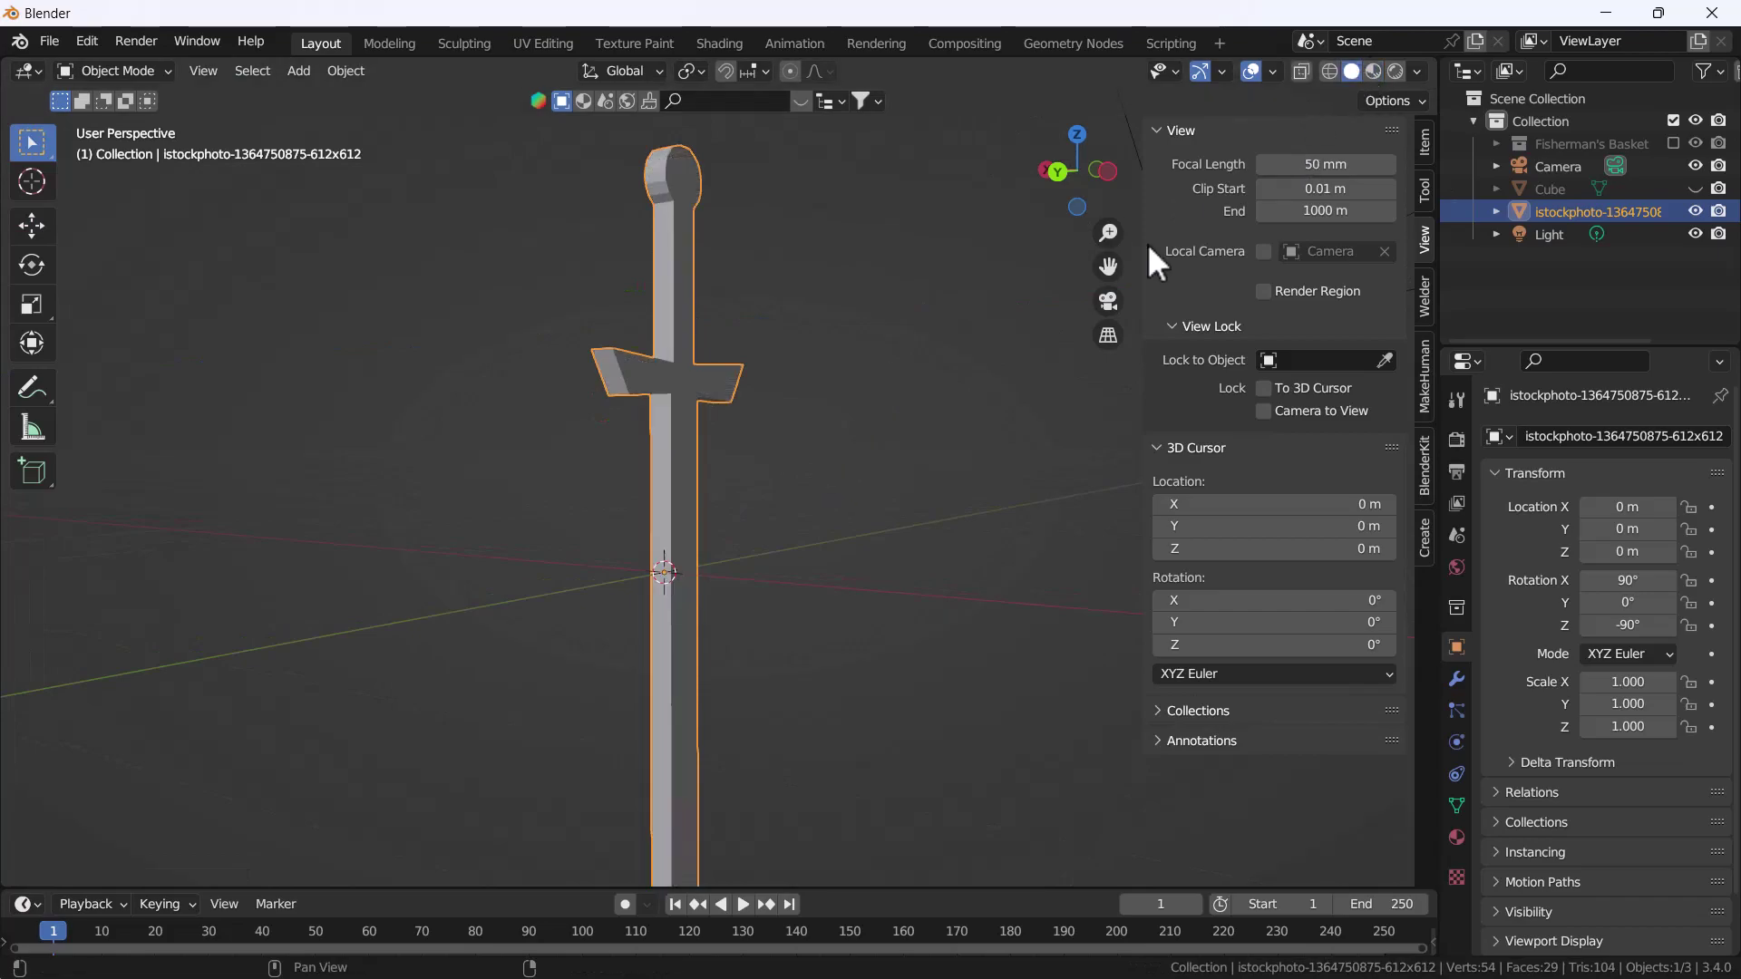
pyautogui.moveTo(1134, 246)
pyautogui.mouseDown(button='middle')
pyautogui.moveTo(804, 368)
pyautogui.moveTo(721, 508)
pyautogui.moveTo(849, 472)
pyautogui.moveTo(784, 460)
pyautogui.moveTo(819, 465)
pyautogui.mouseUp(button='middle')
pyautogui.press('`')
pyautogui.click(642, 337)
pyautogui.moveTo(695, 400)
pyautogui.mouseDown(button='middle')
pyautogui.moveTo(775, 417)
pyautogui.moveTo(707, 498)
pyautogui.moveTo(858, 548)
pyautogui.moveTo(775, 530)
pyautogui.mouseUp(button='middle')
pyautogui.press('`')
pyautogui.click(607, 413)
pyautogui.scroll(-3, 603, 400)
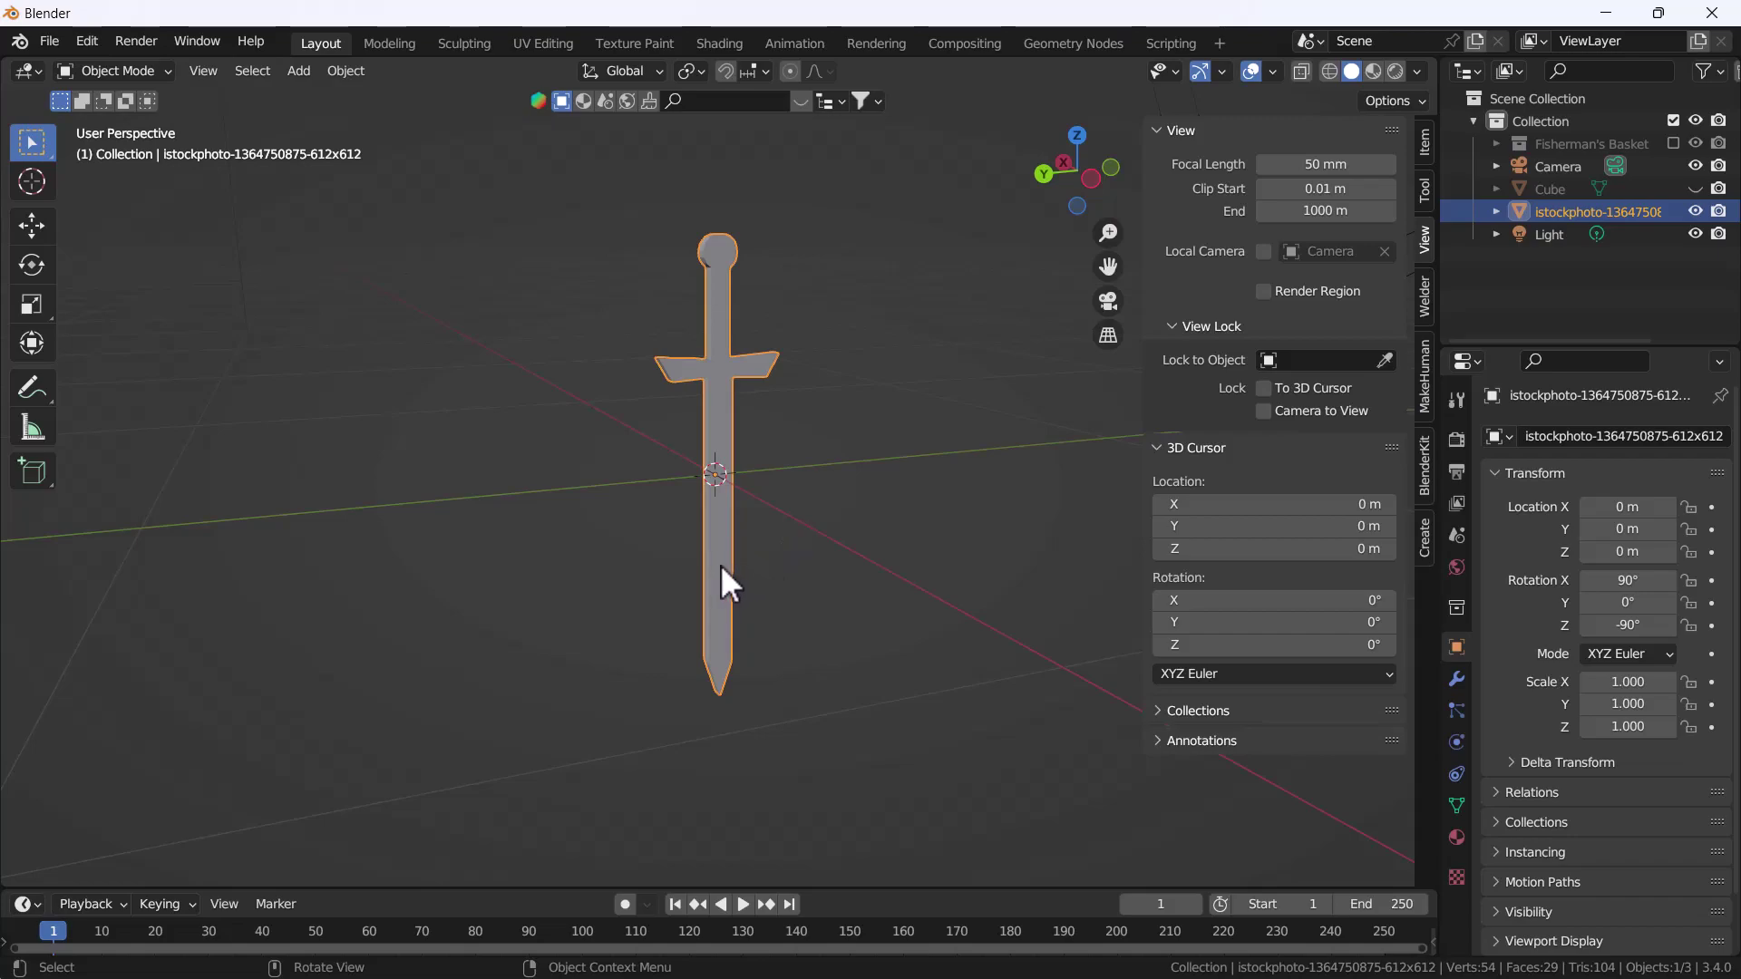
# Hide the sidebar, re-enable Fisherman's Basket and unhide the Cube in the Outliner
pyautogui.scroll(-3, 720, 564)
pyautogui.scroll(3, 728, 553)
pyautogui.press('n')
pyautogui.scroll(-3, 763, 516)
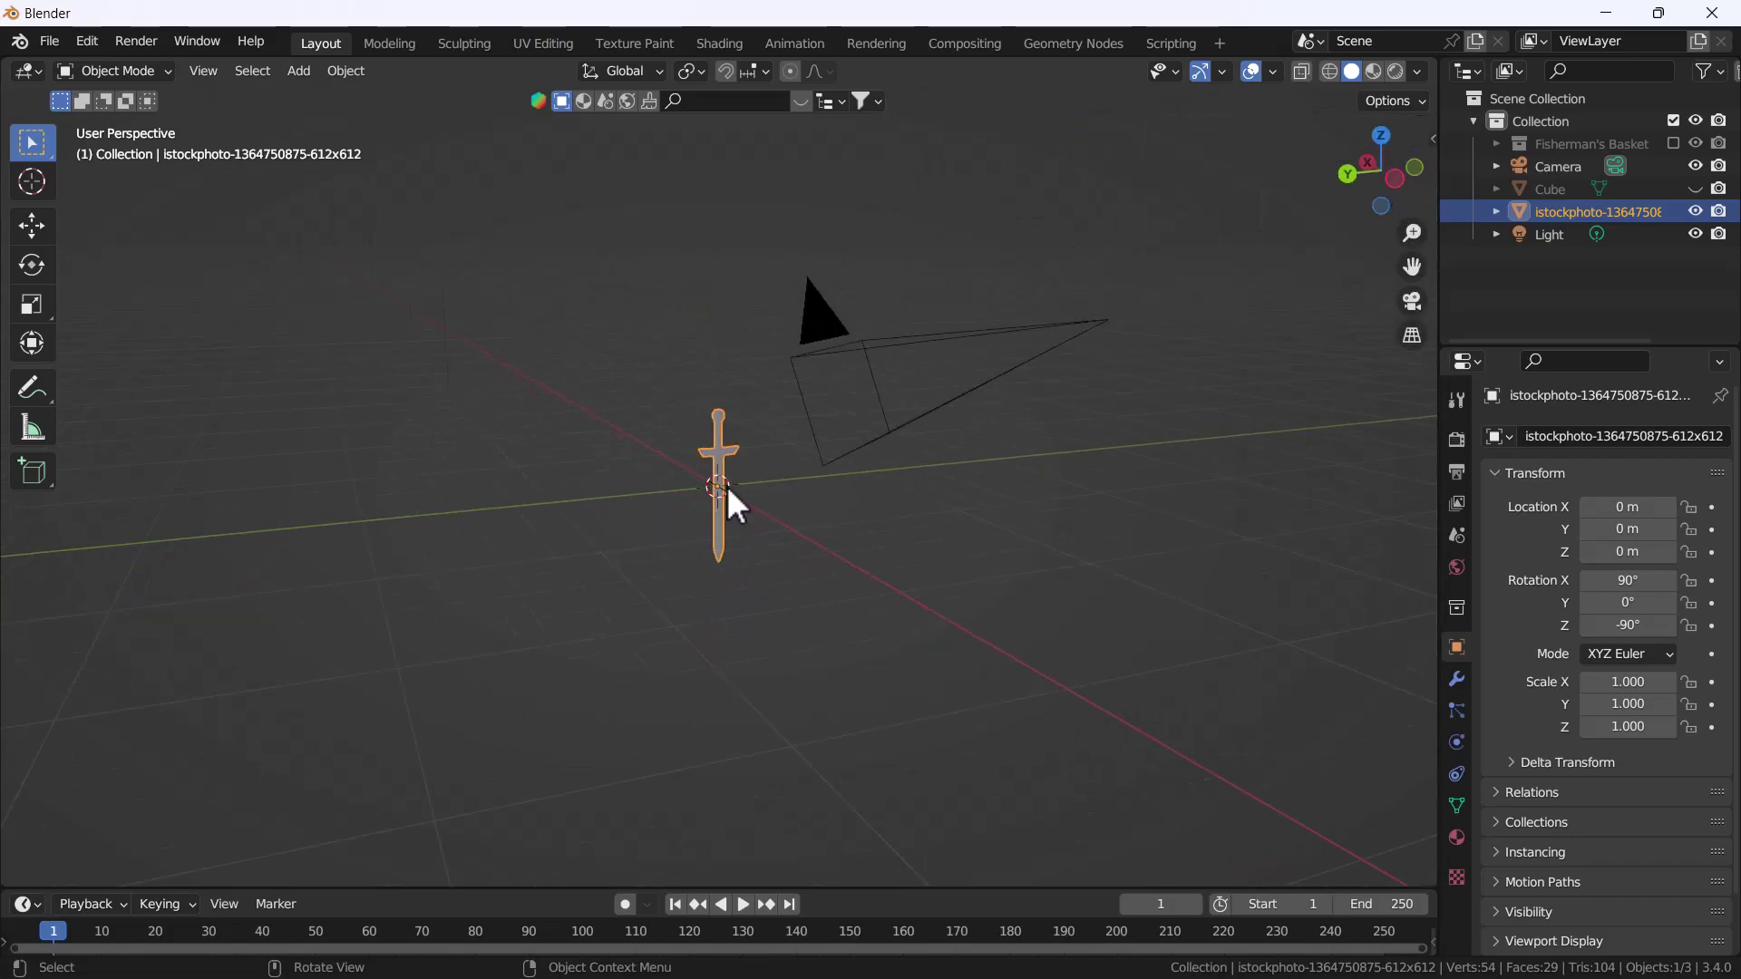
pyautogui.scroll(3, 731, 488)
pyautogui.scroll(-2, 732, 493)
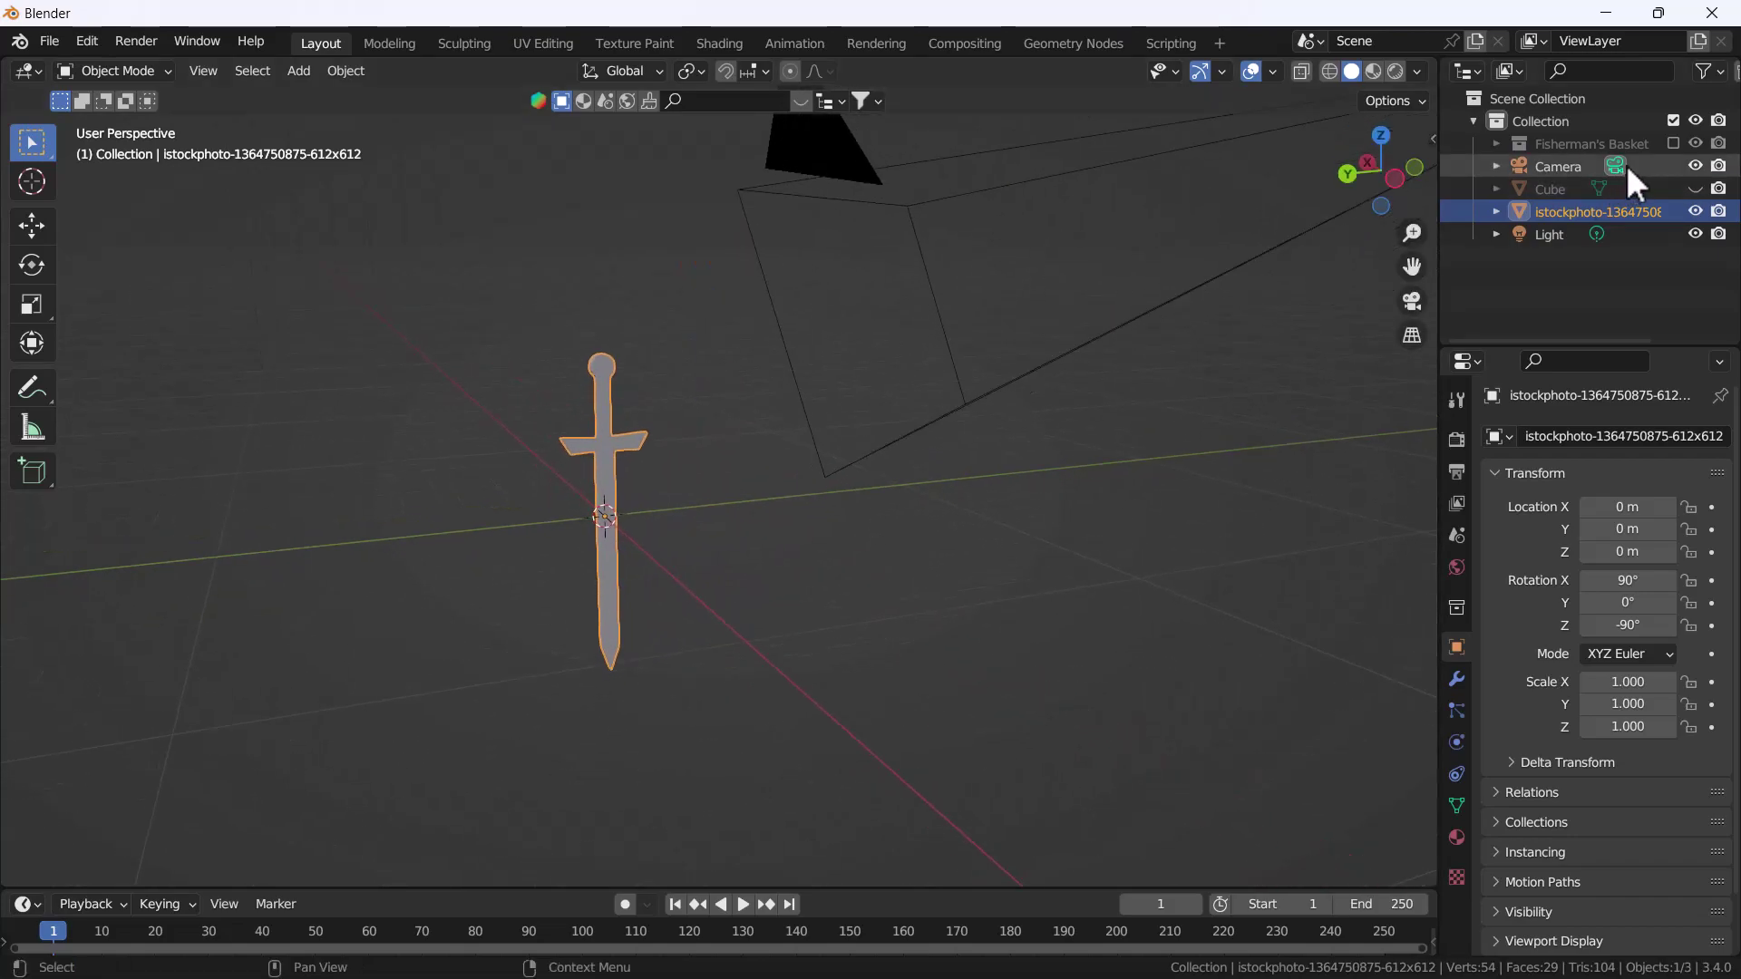
pyautogui.click(1673, 142)
pyautogui.click(1695, 189)
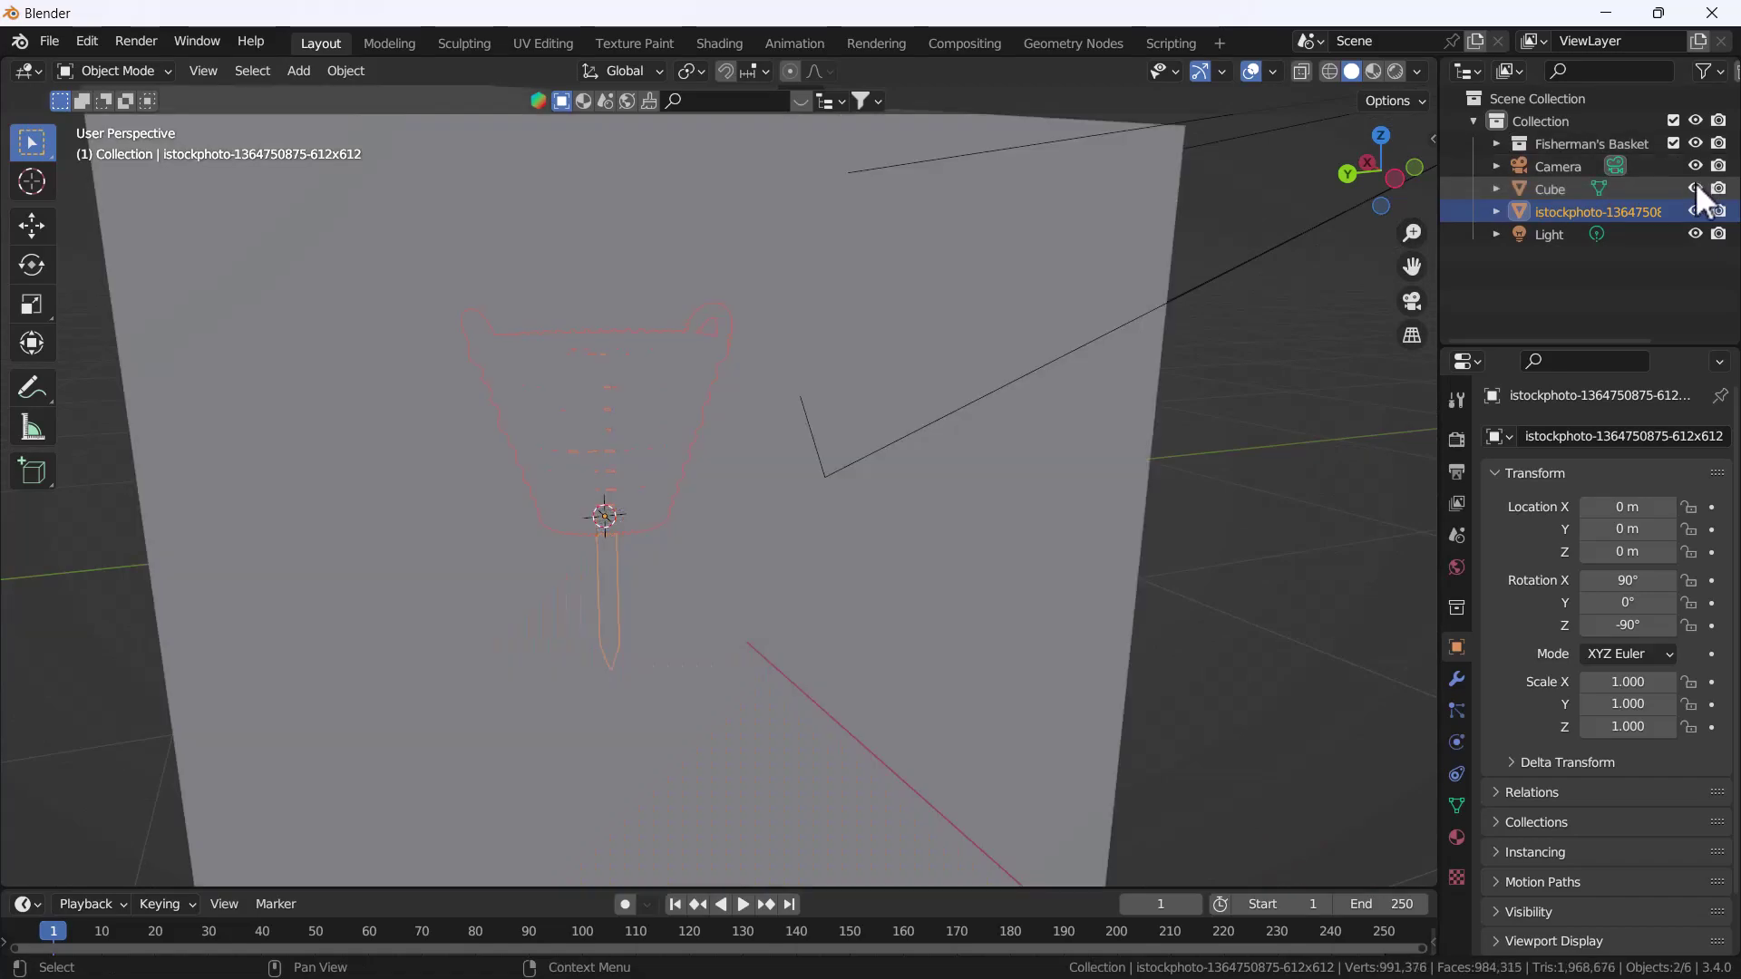
# Spread the objects apart: Cube to the right, basket up-left, sword off to the left
pyautogui.scroll(-3, 907, 453)
pyautogui.click(891, 492)
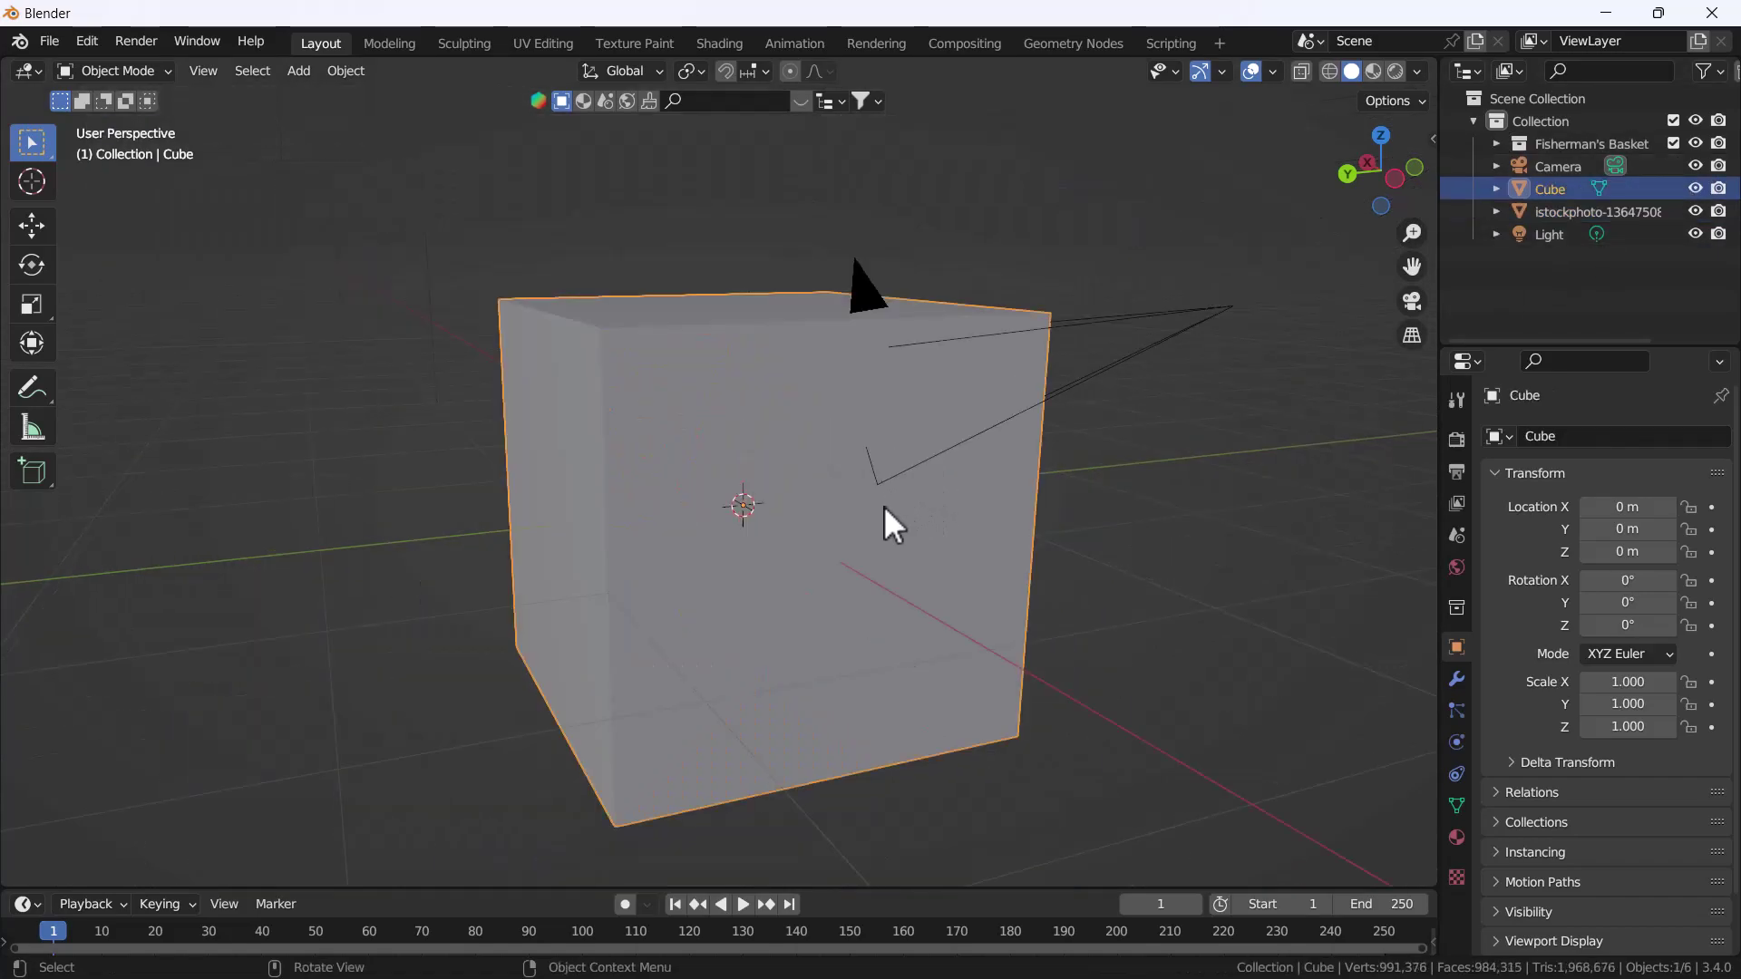
pyautogui.moveTo(884, 506); pyautogui.dragTo(1256, 432)
pyautogui.click(798, 490)
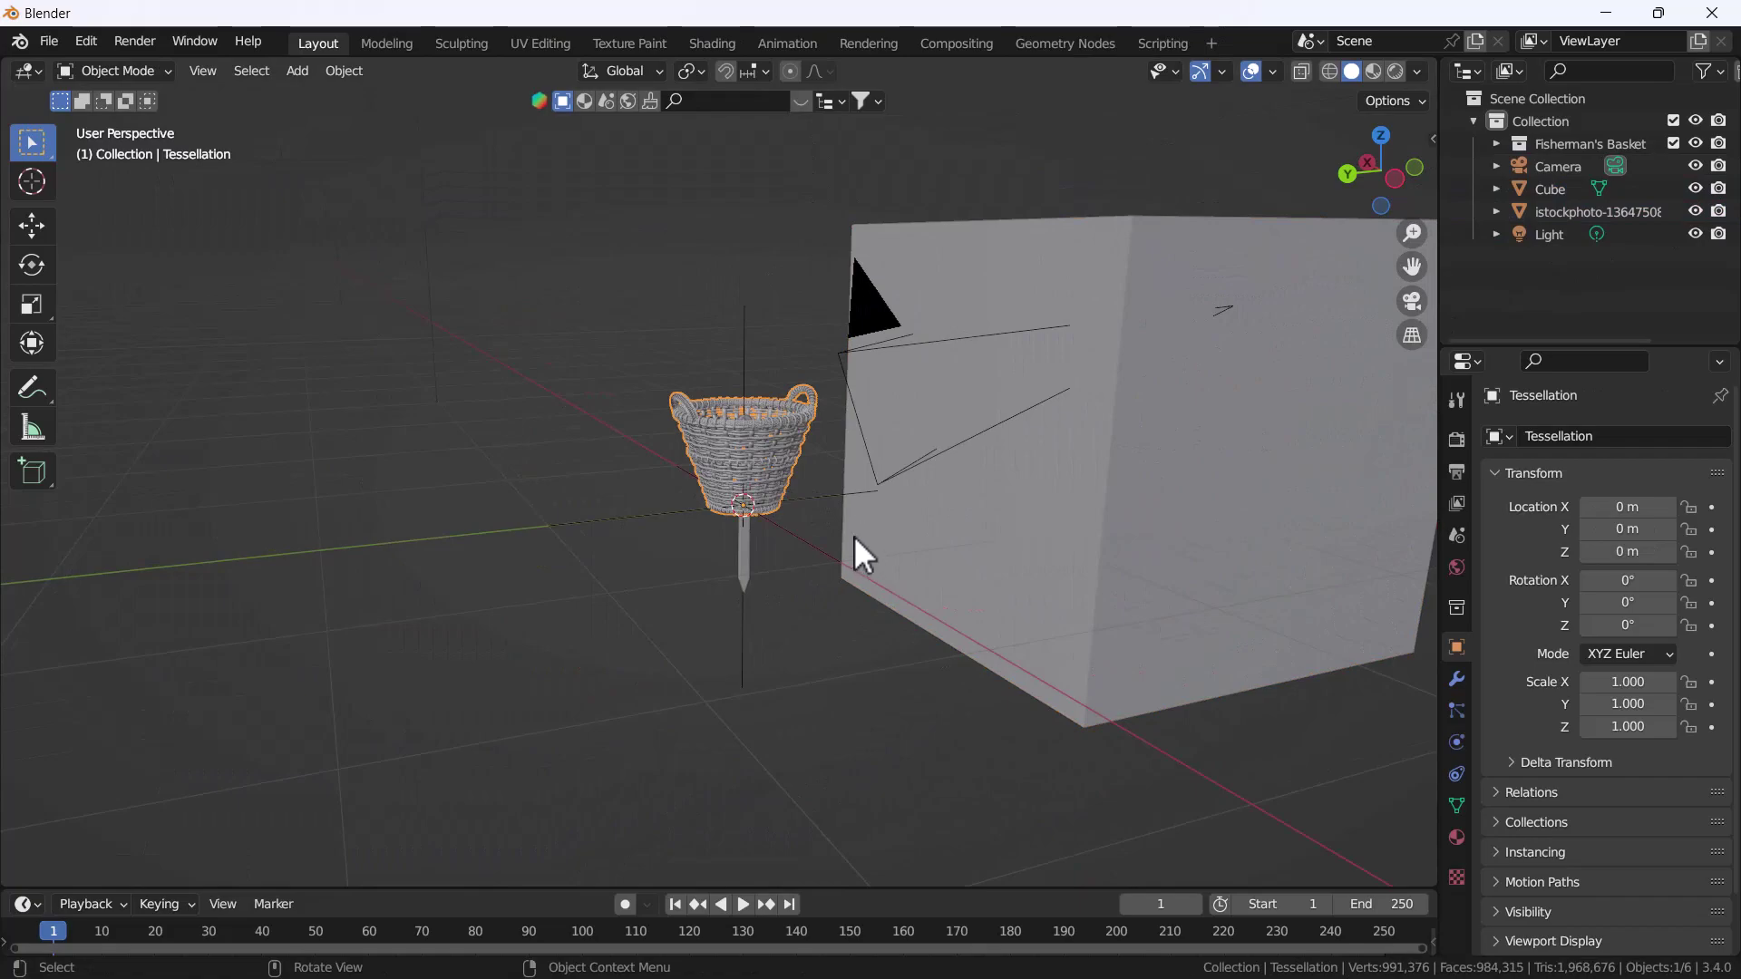
pyautogui.press('g')
pyautogui.click(639, 462)
pyautogui.click(747, 526)
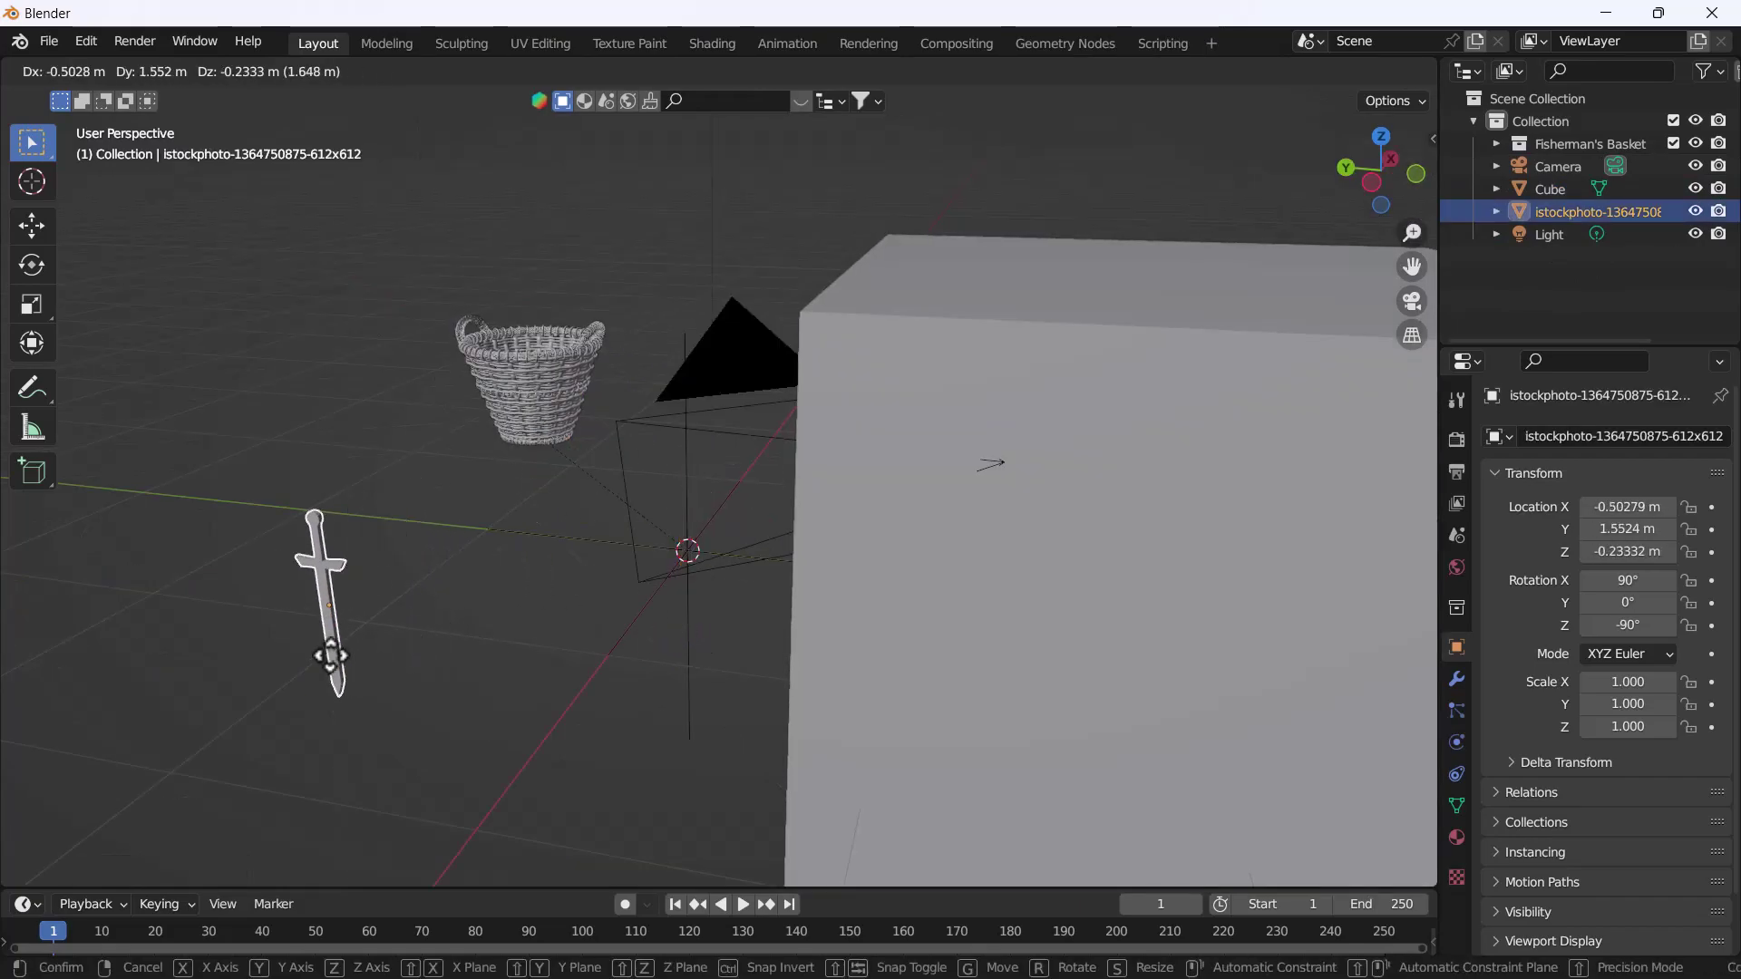
pyautogui.moveTo(708, 553); pyautogui.dragTo(309, 635)
pyautogui.scroll(-2, 634, 525)
pyautogui.moveTo(614, 504)
pyautogui.mouseDown(button='middle')
pyautogui.moveTo(528, 598)
pyautogui.moveTo(964, 451)
pyautogui.mouseUp(button='middle')
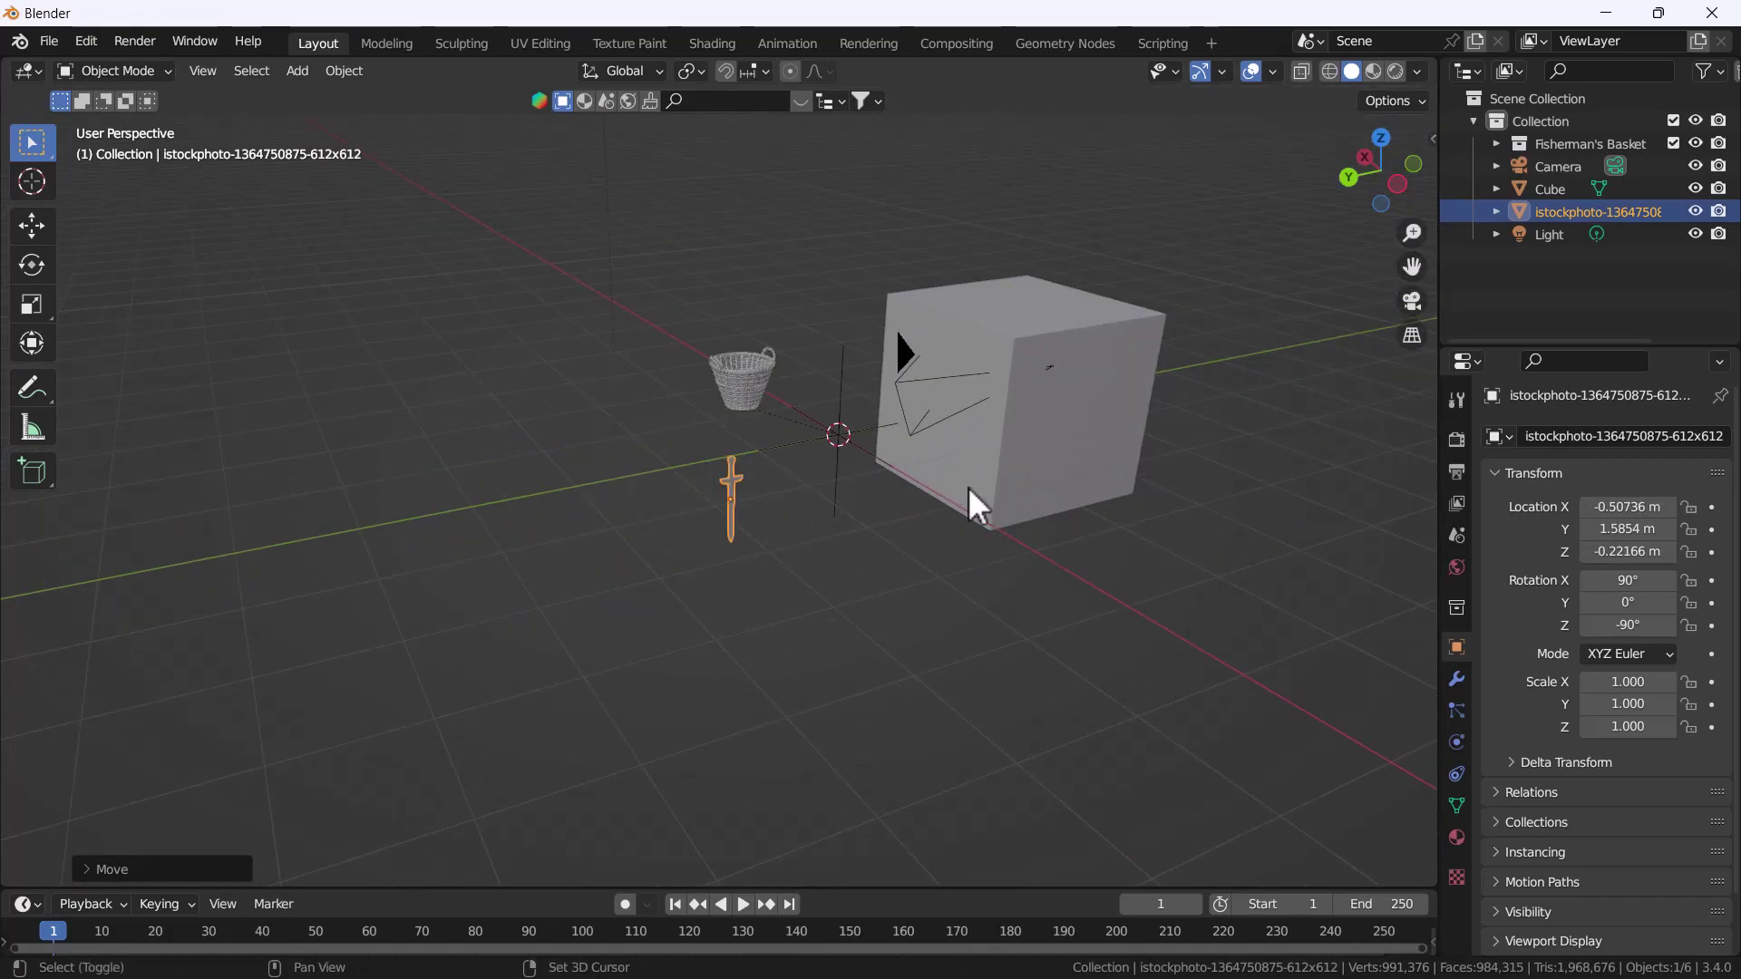
pyautogui.hotkey('shift', 'a')
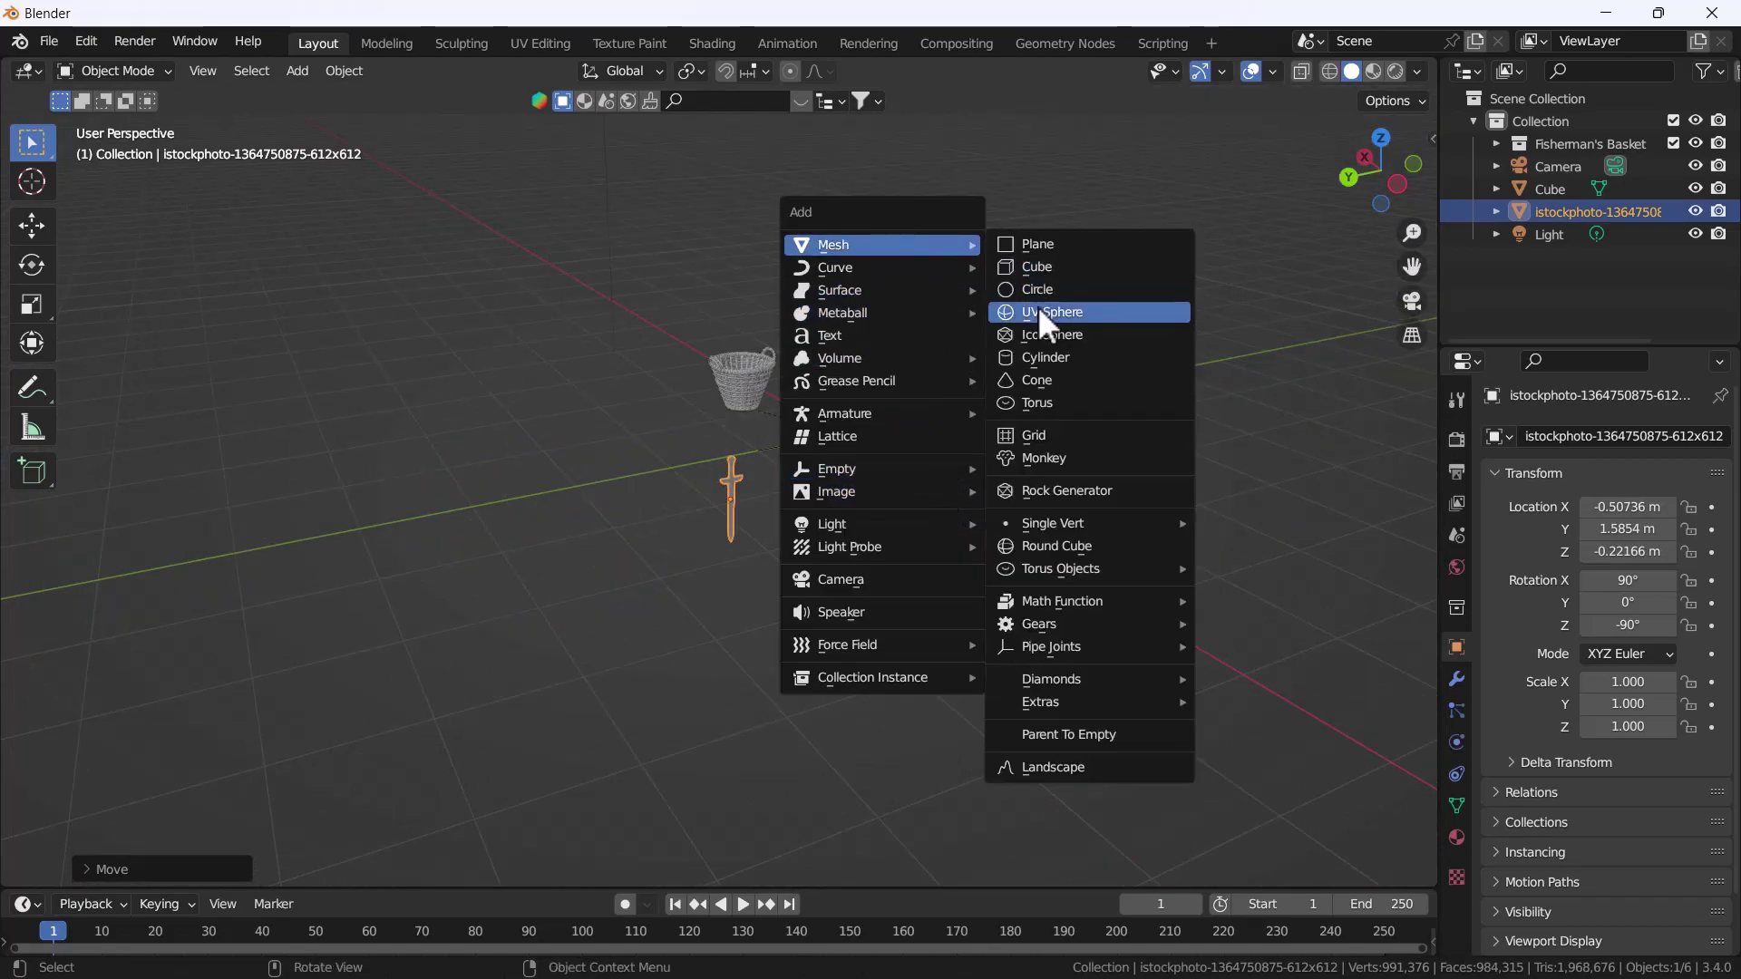
# Add a UV sphere, scale it to 0.380 and move it along Y to 2.701 m
pyautogui.click(1023, 317)
pyautogui.press('s')
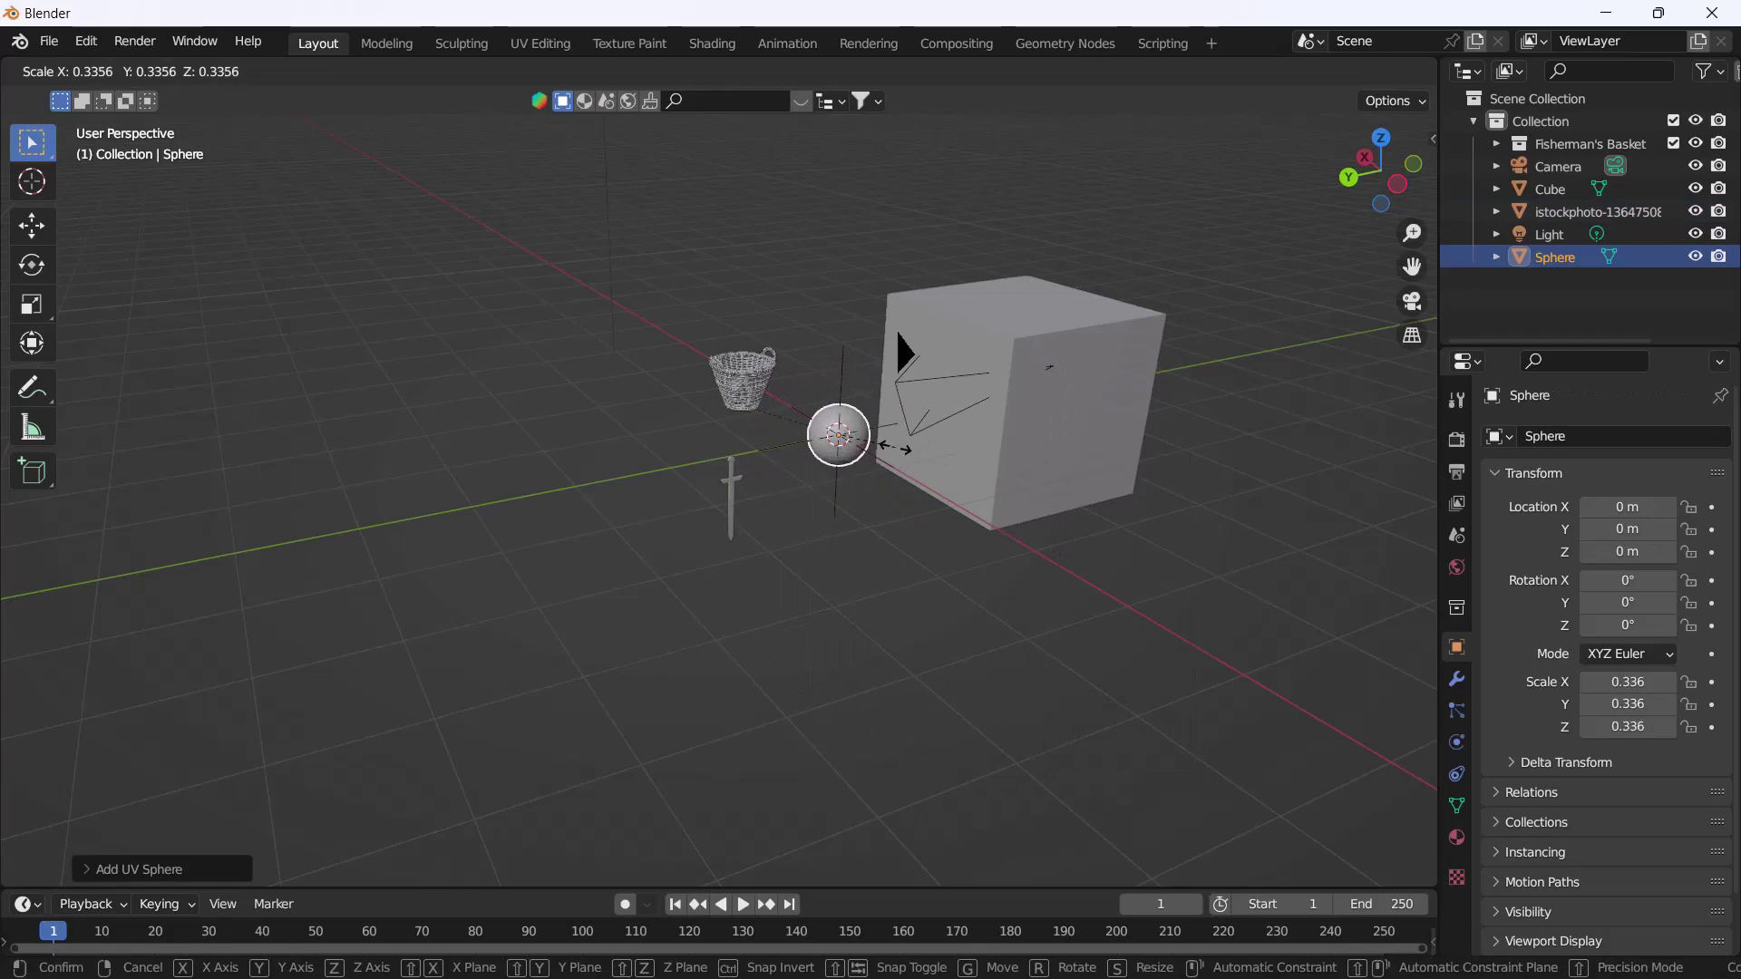
pyautogui.click(873, 455)
pyautogui.press('g')
pyautogui.press('y')
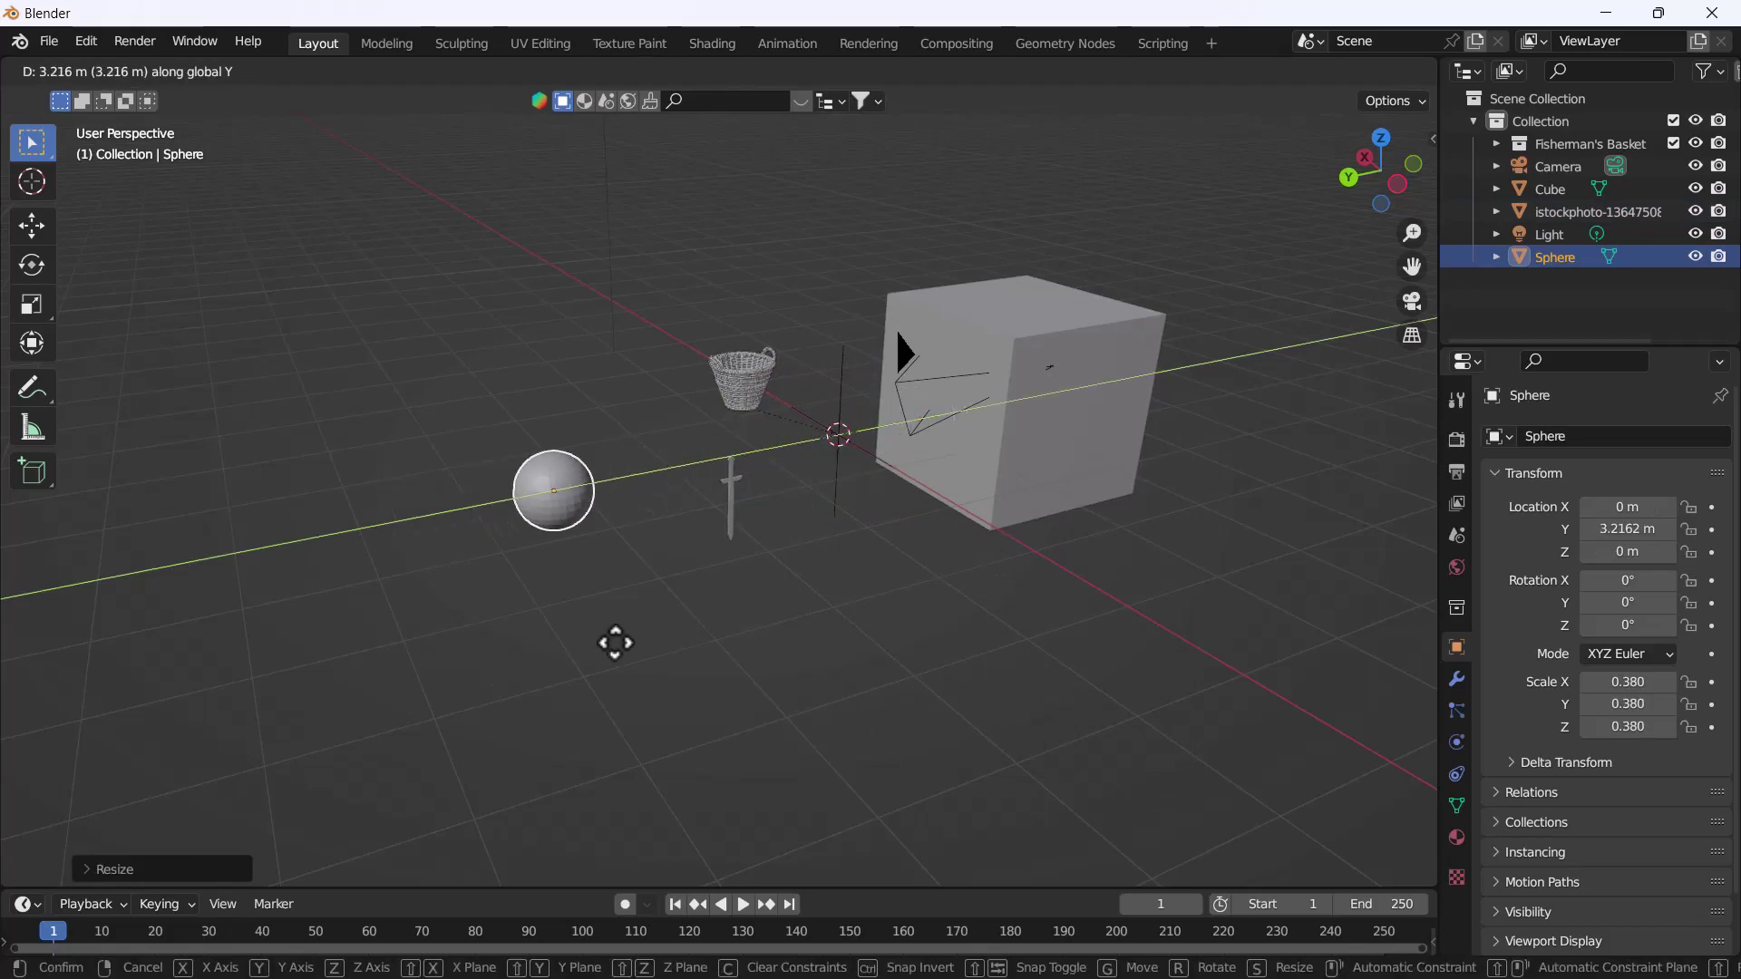
pyautogui.click(653, 635)
# Add a Suzanne monkey head, scale it down and apply its scale
pyautogui.hotkey('shift', 'a')
pyautogui.moveTo(694, 520)
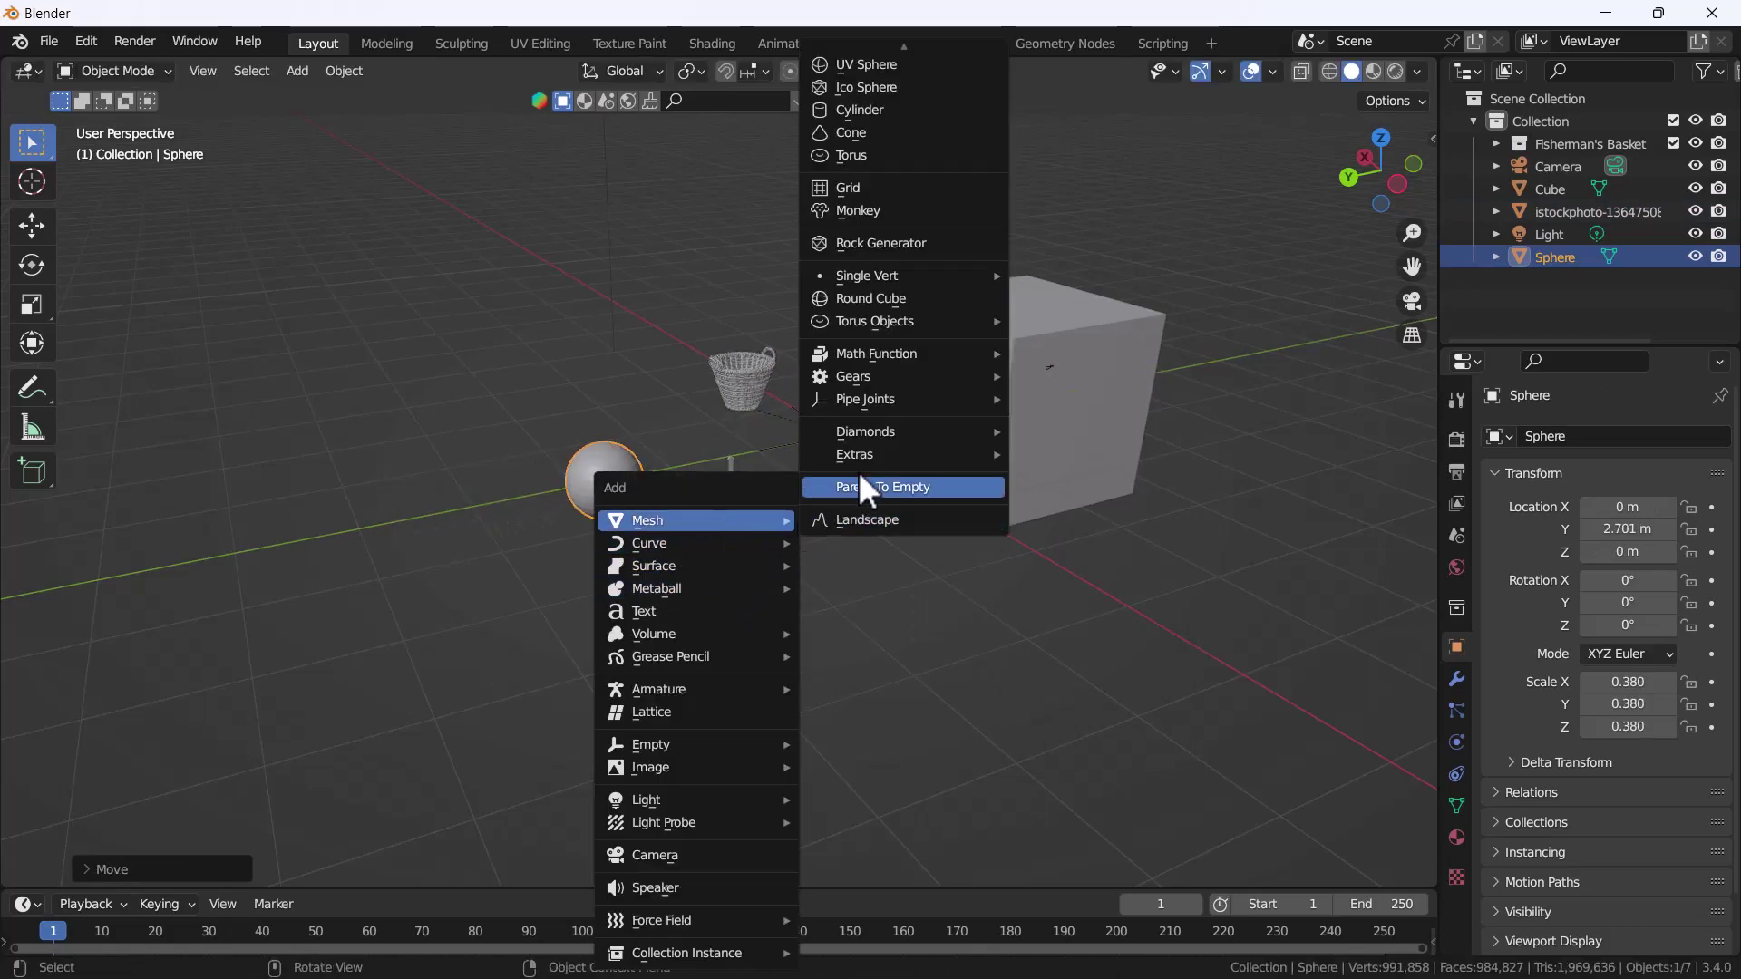
pyautogui.click(852, 212)
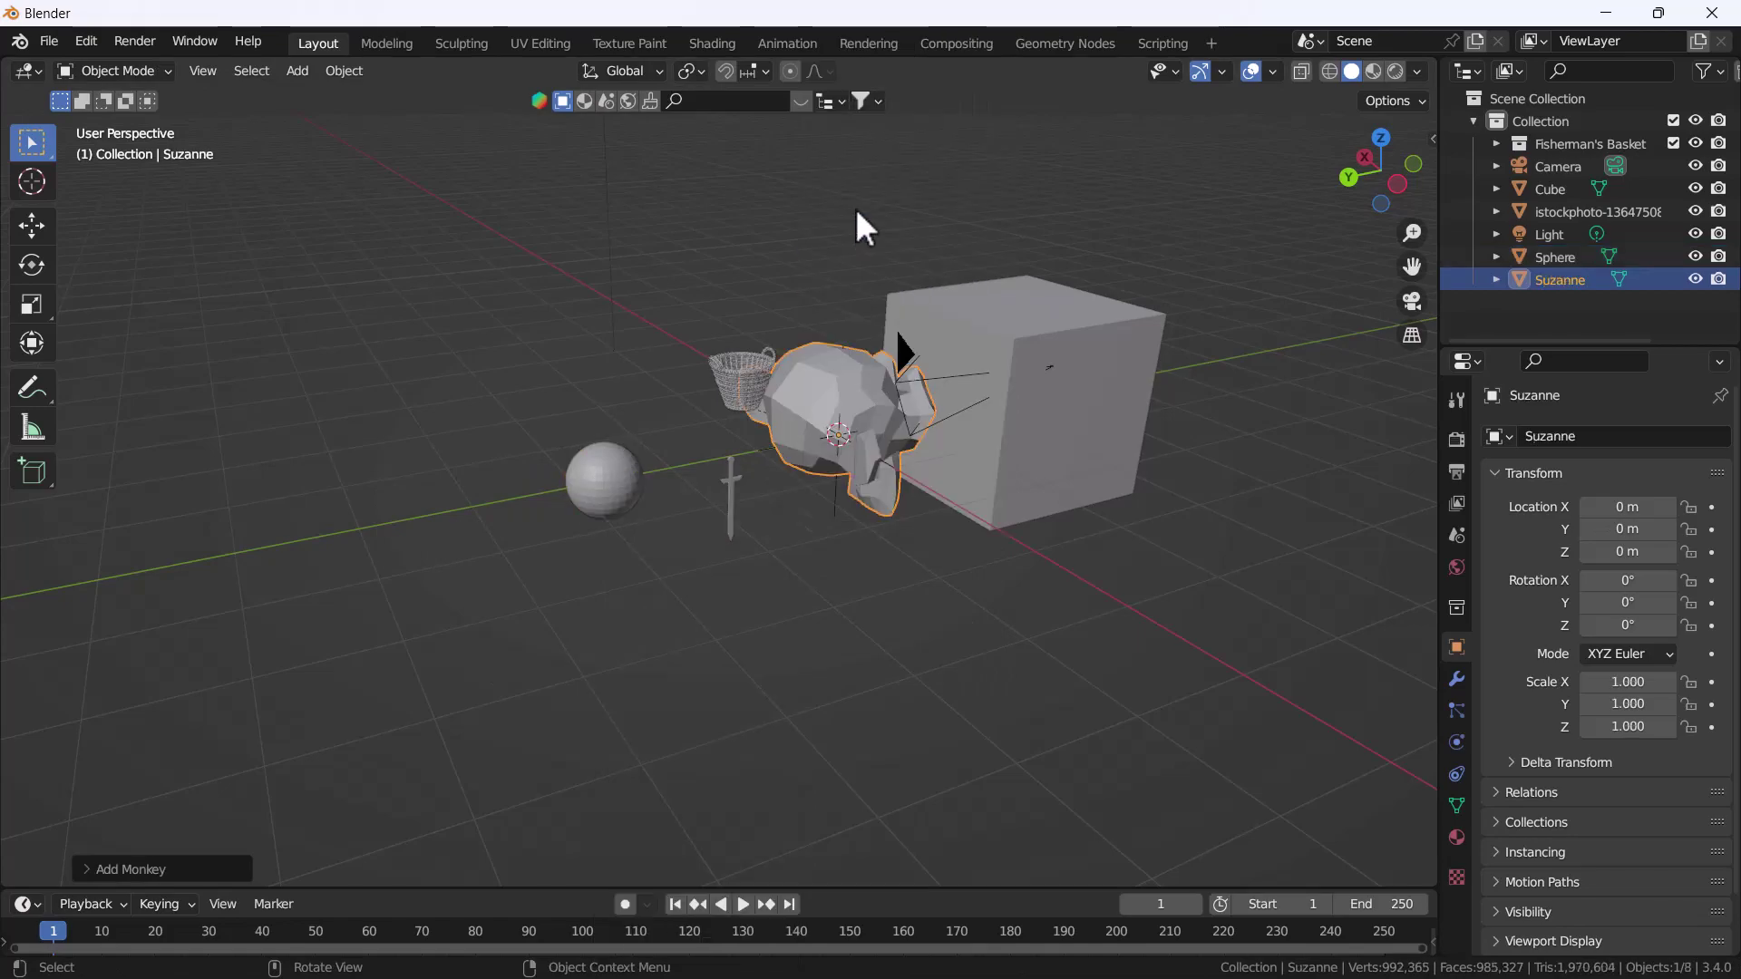
pyautogui.press('s')
pyautogui.click(894, 464)
pyautogui.hotkey('ctrl', 'a')
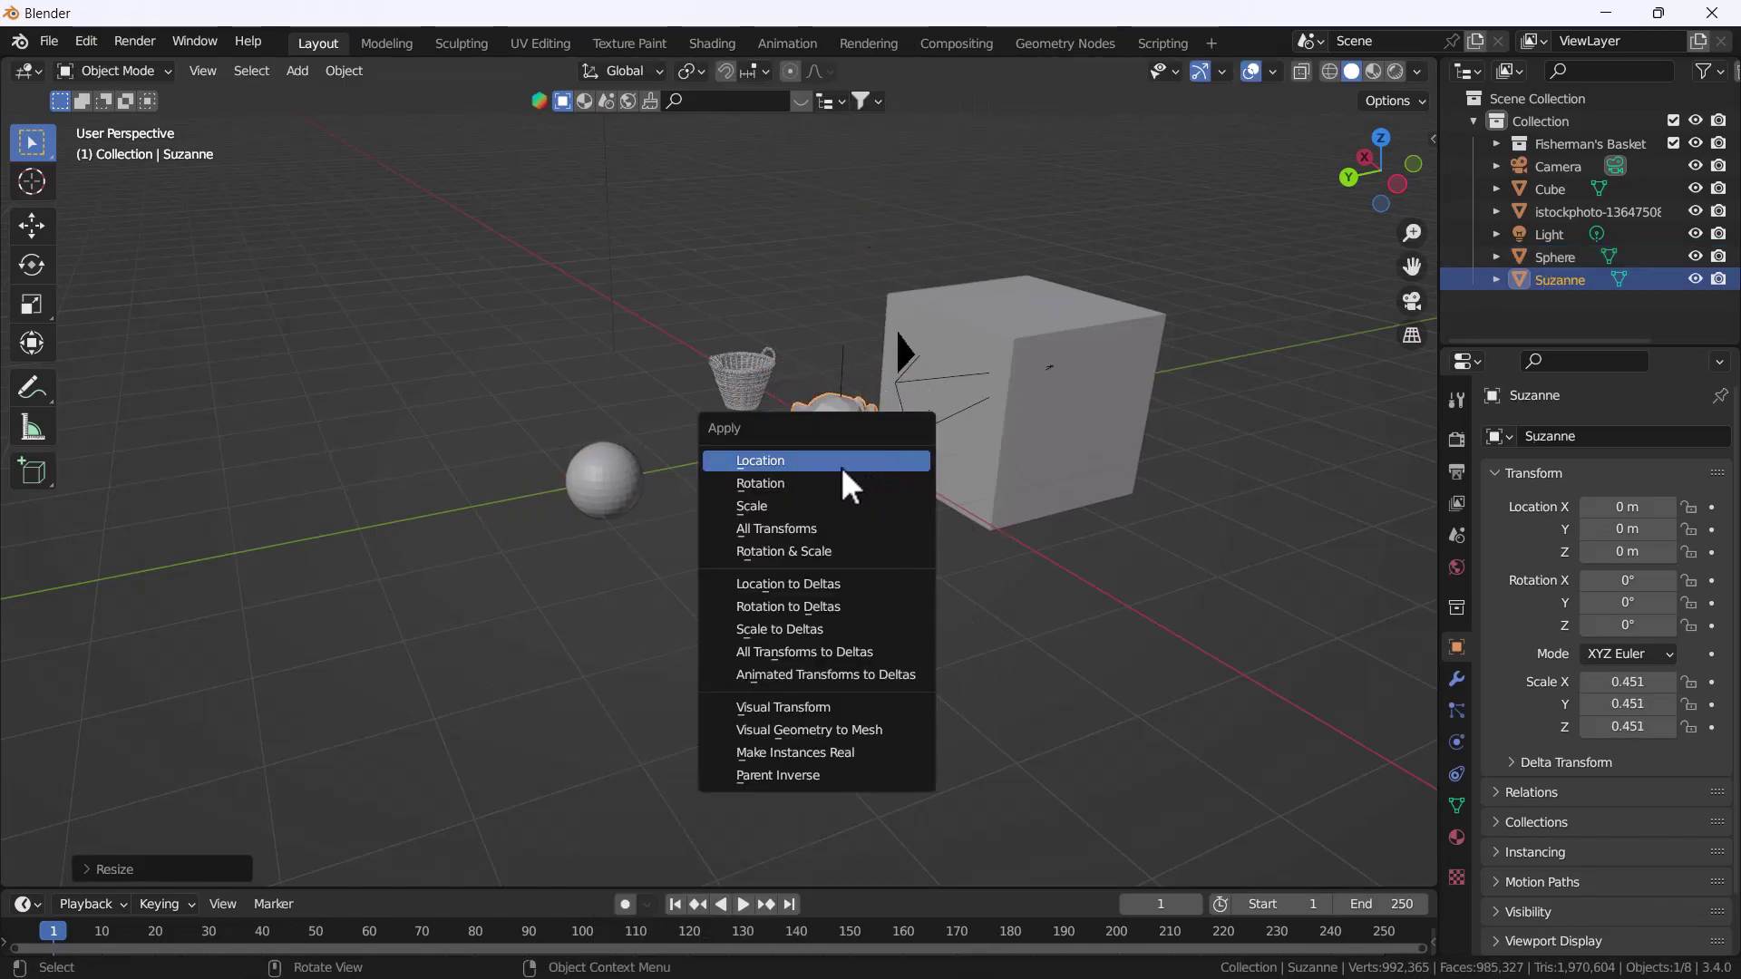
pyautogui.click(843, 504)
pyautogui.hotkey('shift', 'space')
pyautogui.press('g')
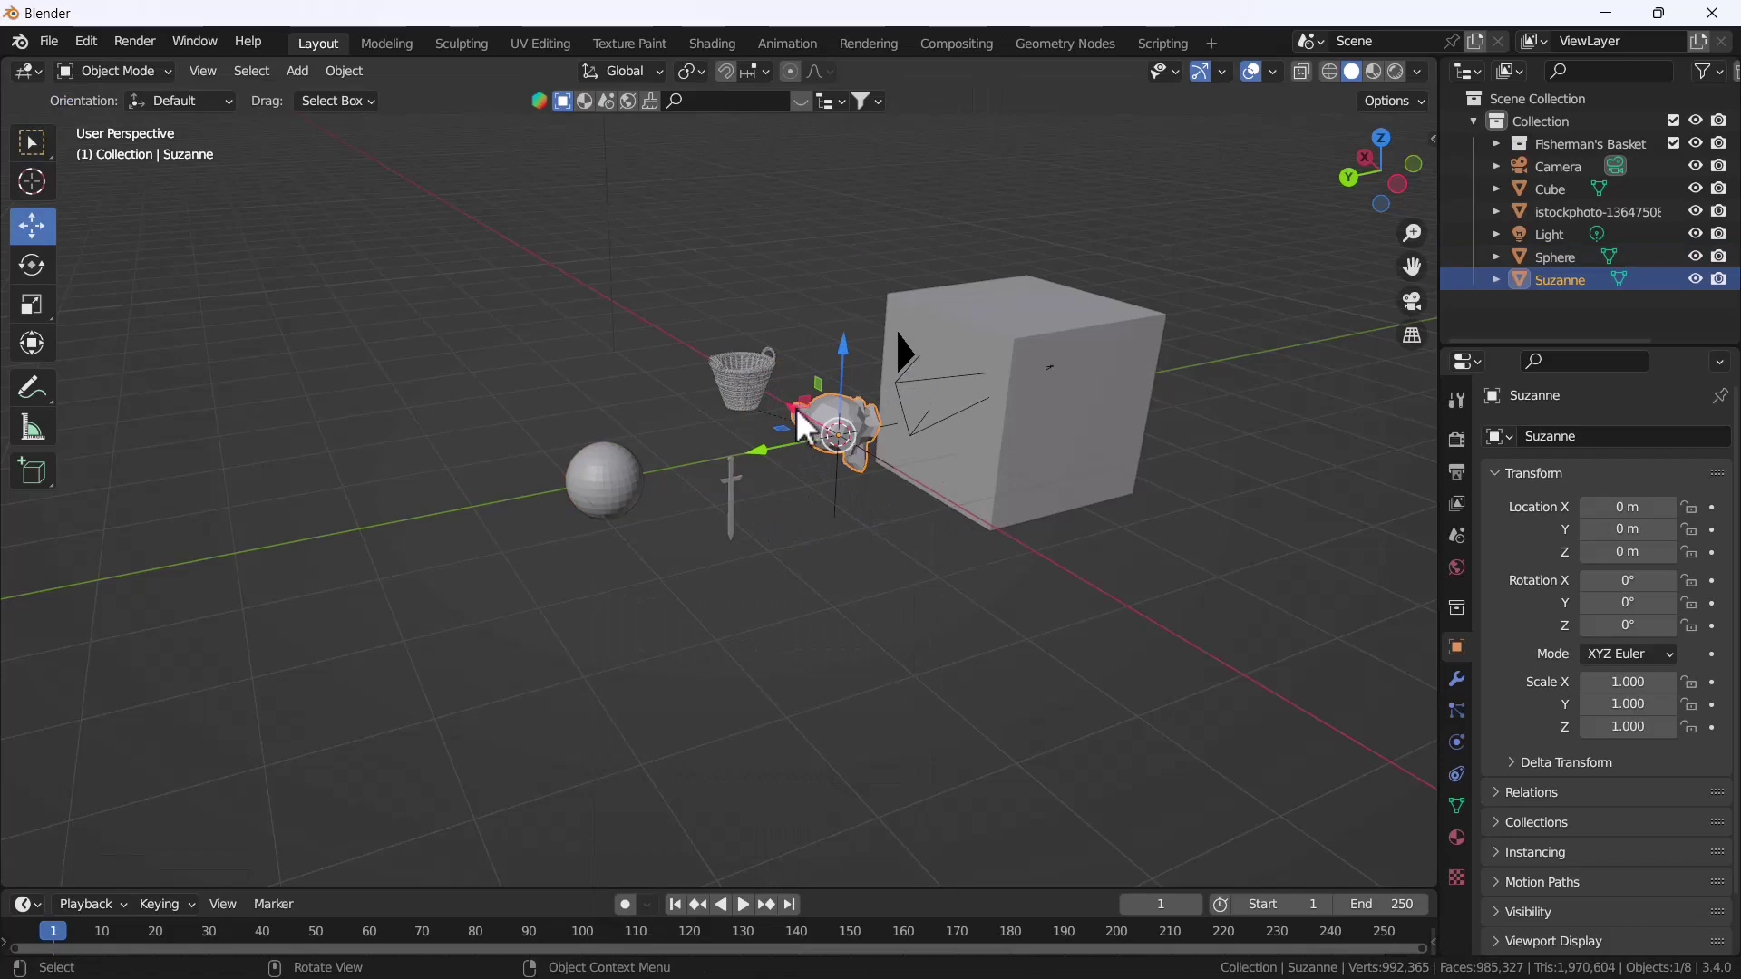
pyautogui.moveTo(794, 408); pyautogui.dragTo(919, 502)
pyautogui.scroll(2, 919, 502)
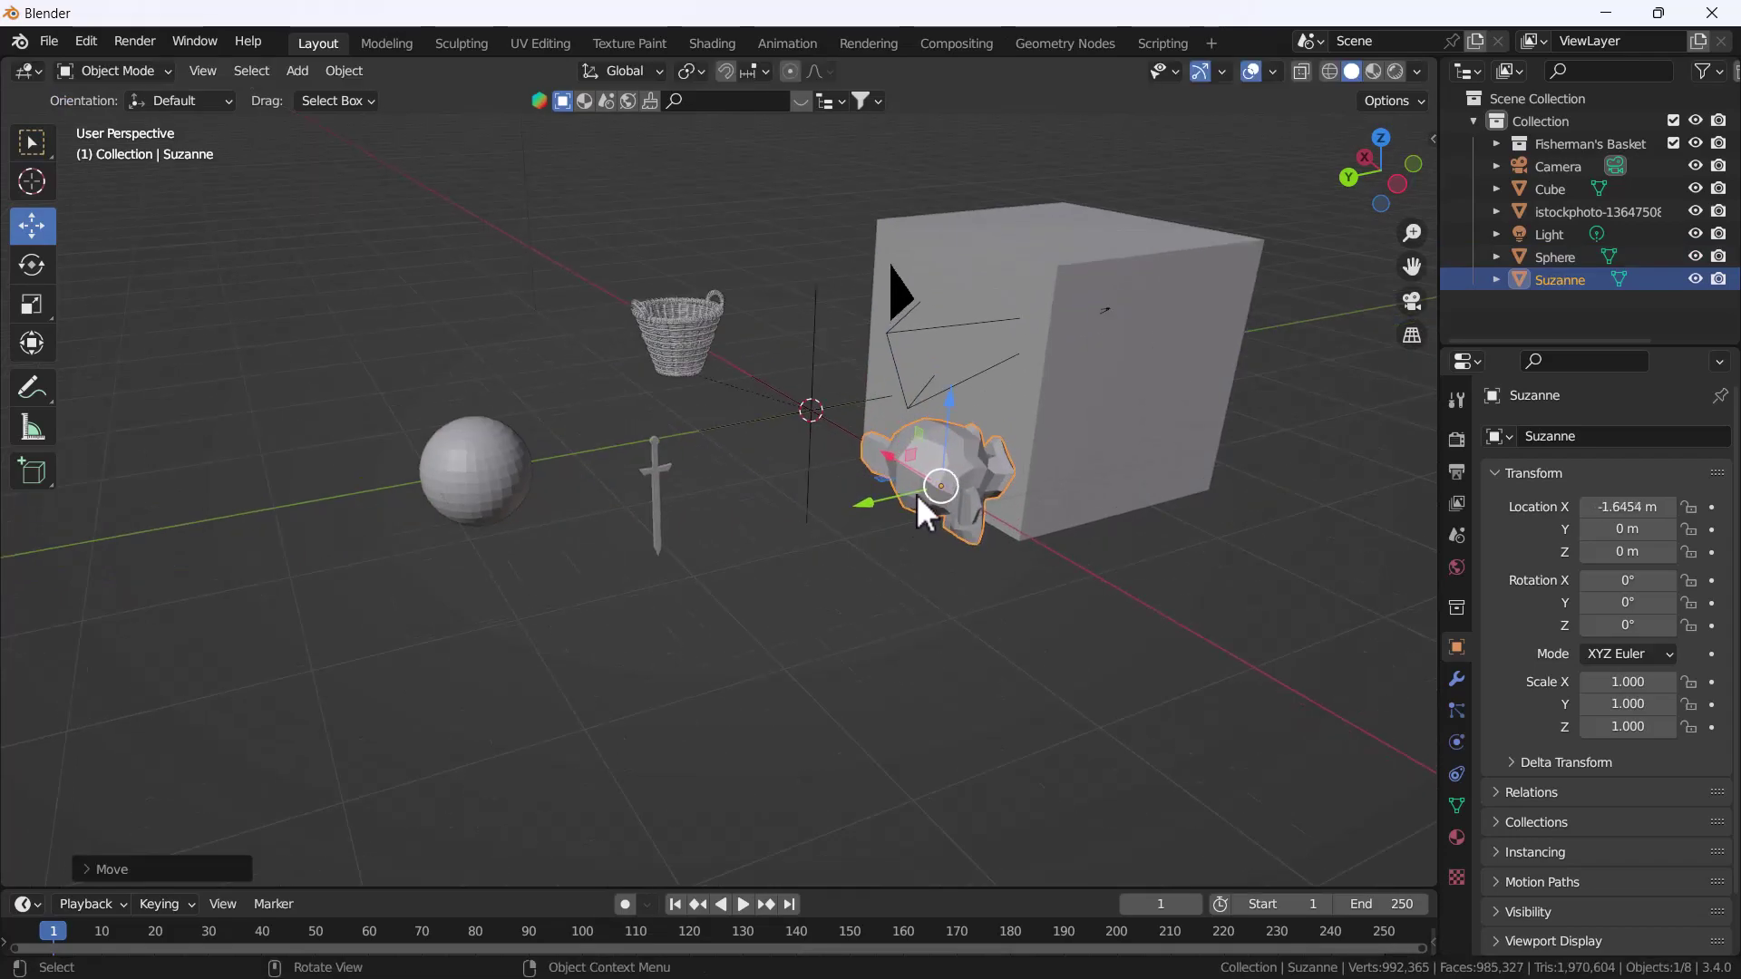
pyautogui.keyDown('shift'); pyautogui.moveTo(919, 503); pyautogui.dragTo(900, 622, button='middle'); pyautogui.keyUp('shift')
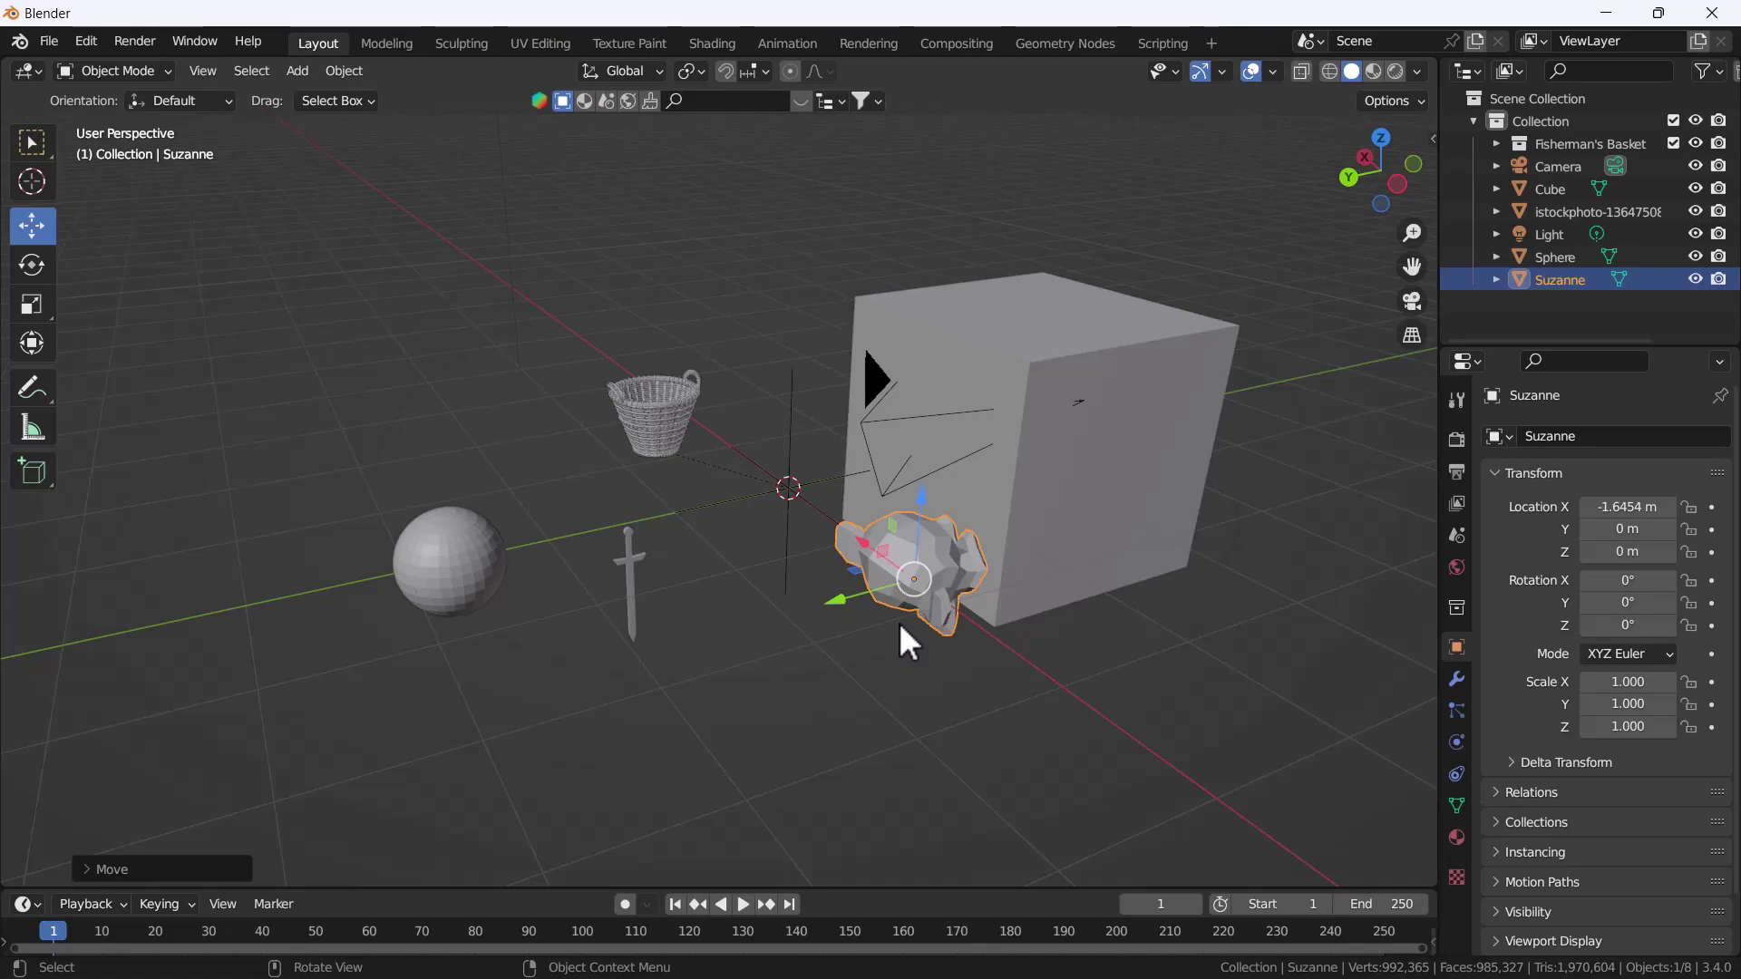
pyautogui.moveTo(976, 621)
pyautogui.mouseDown(button='middle')
pyautogui.moveTo(863, 612)
pyautogui.moveTo(877, 626)
pyautogui.mouseUp(button='middle')
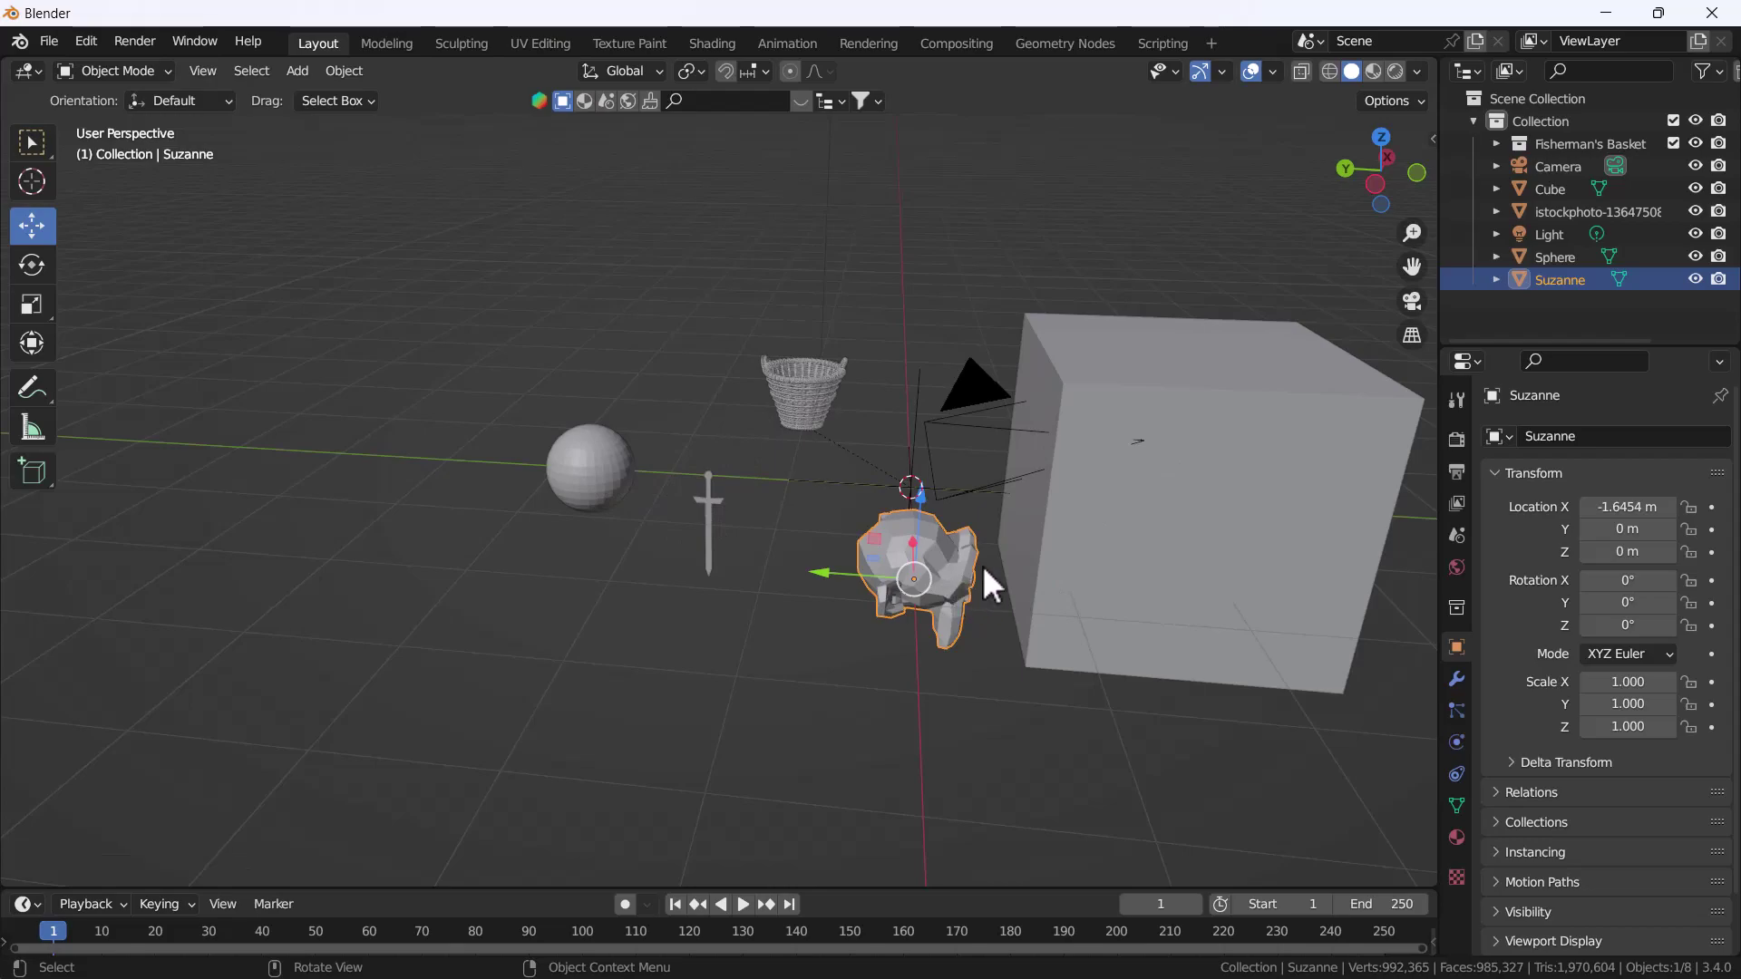
# Hide all objects except Suzanne with Shift+H, orbit to her front, and enter Edit Mode zoomed on the eye
pyautogui.hotkey('shift', 'h')
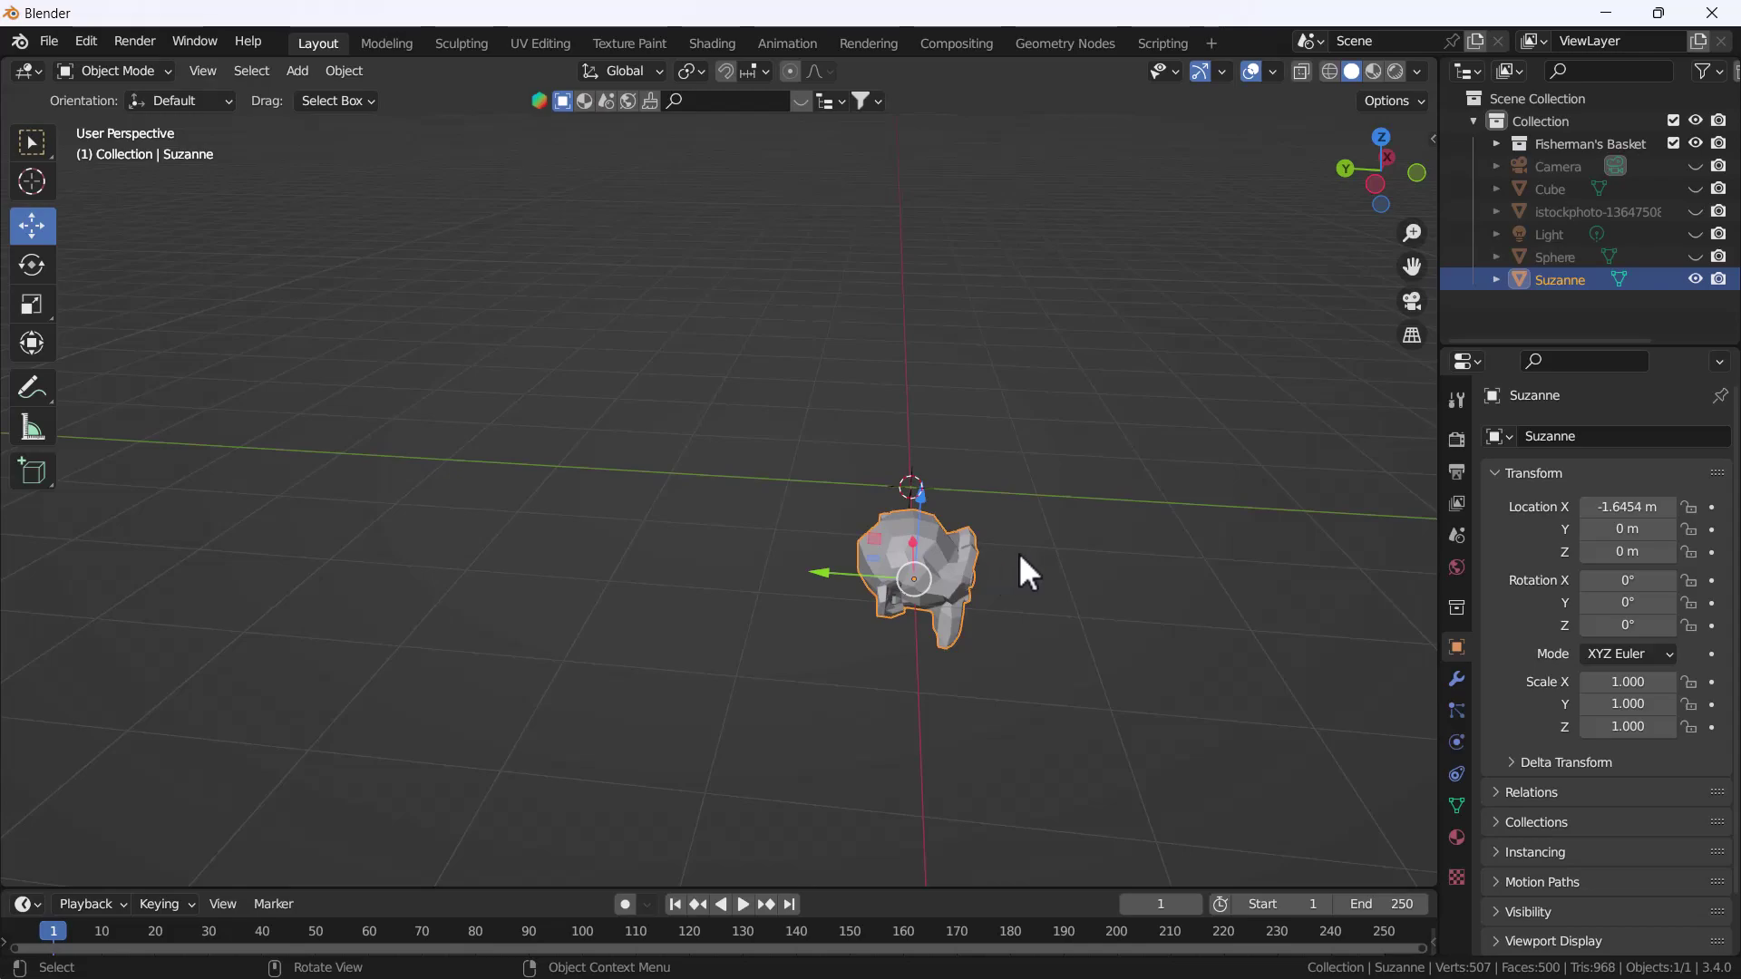
pyautogui.scroll(4, 963, 571)
pyautogui.moveTo(1077, 588)
pyautogui.mouseDown(button='middle')
pyautogui.moveTo(971, 542)
pyautogui.moveTo(885, 551)
pyautogui.mouseUp(button='middle')
pyautogui.press('Tab')
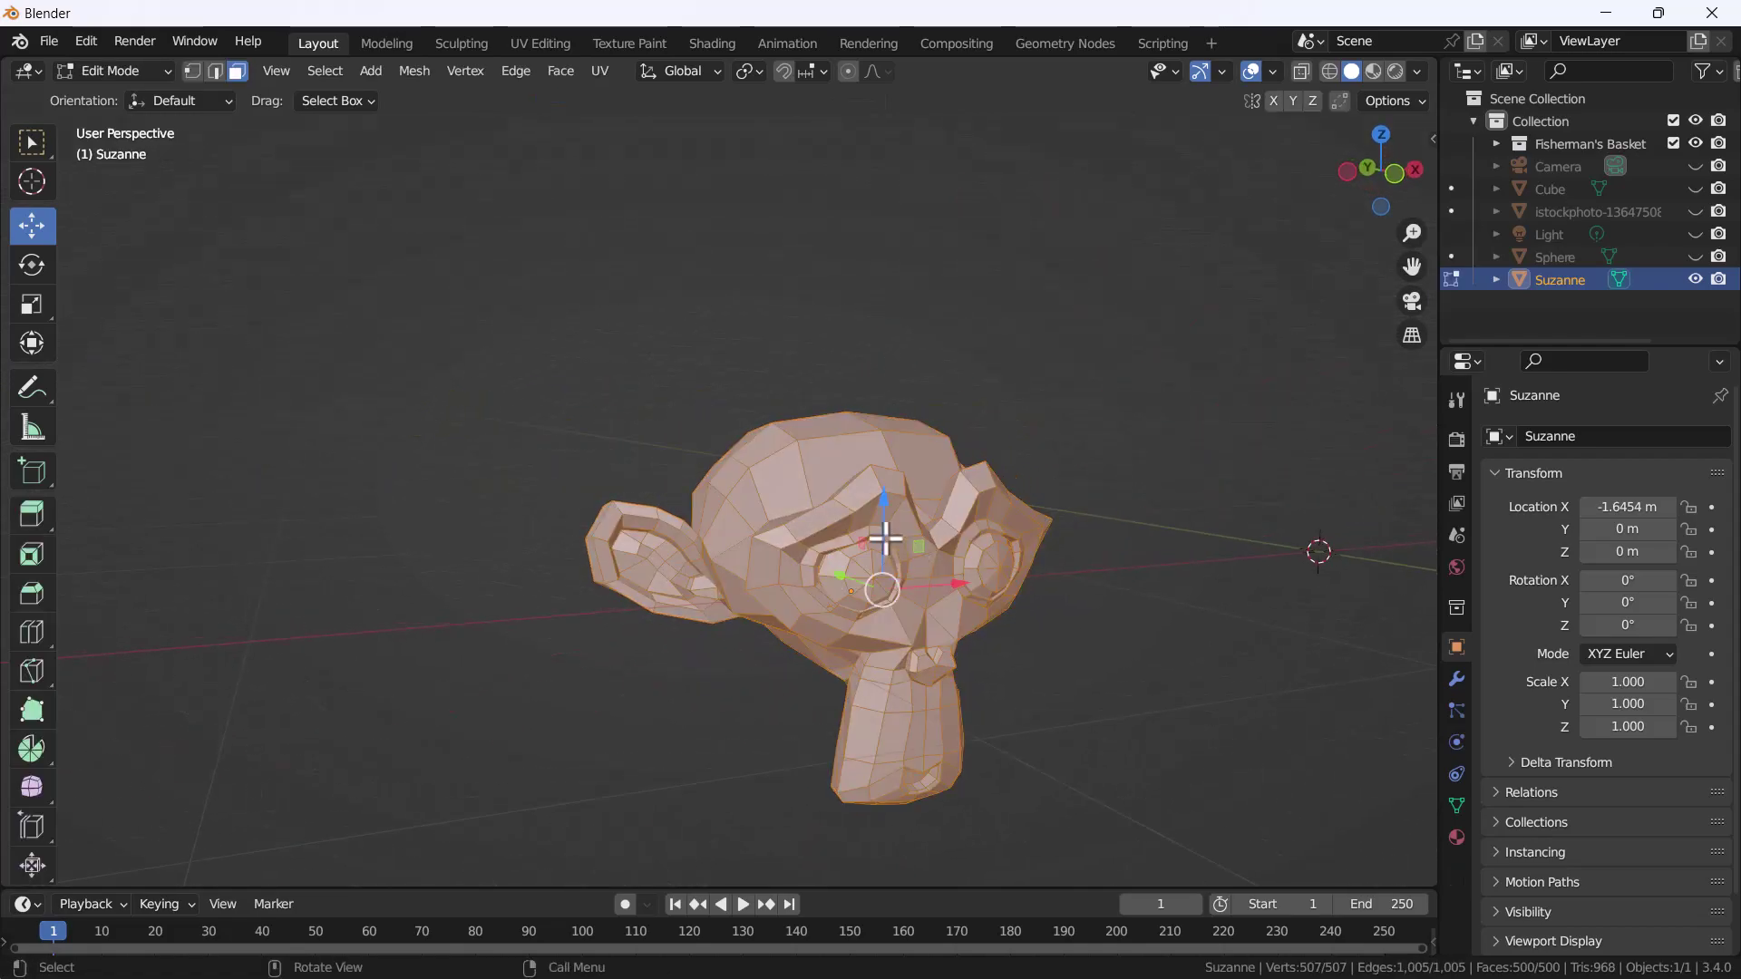
pyautogui.scroll(3, 886, 533)
pyautogui.scroll(2, 875, 521)
pyautogui.scroll(3, 884, 572)
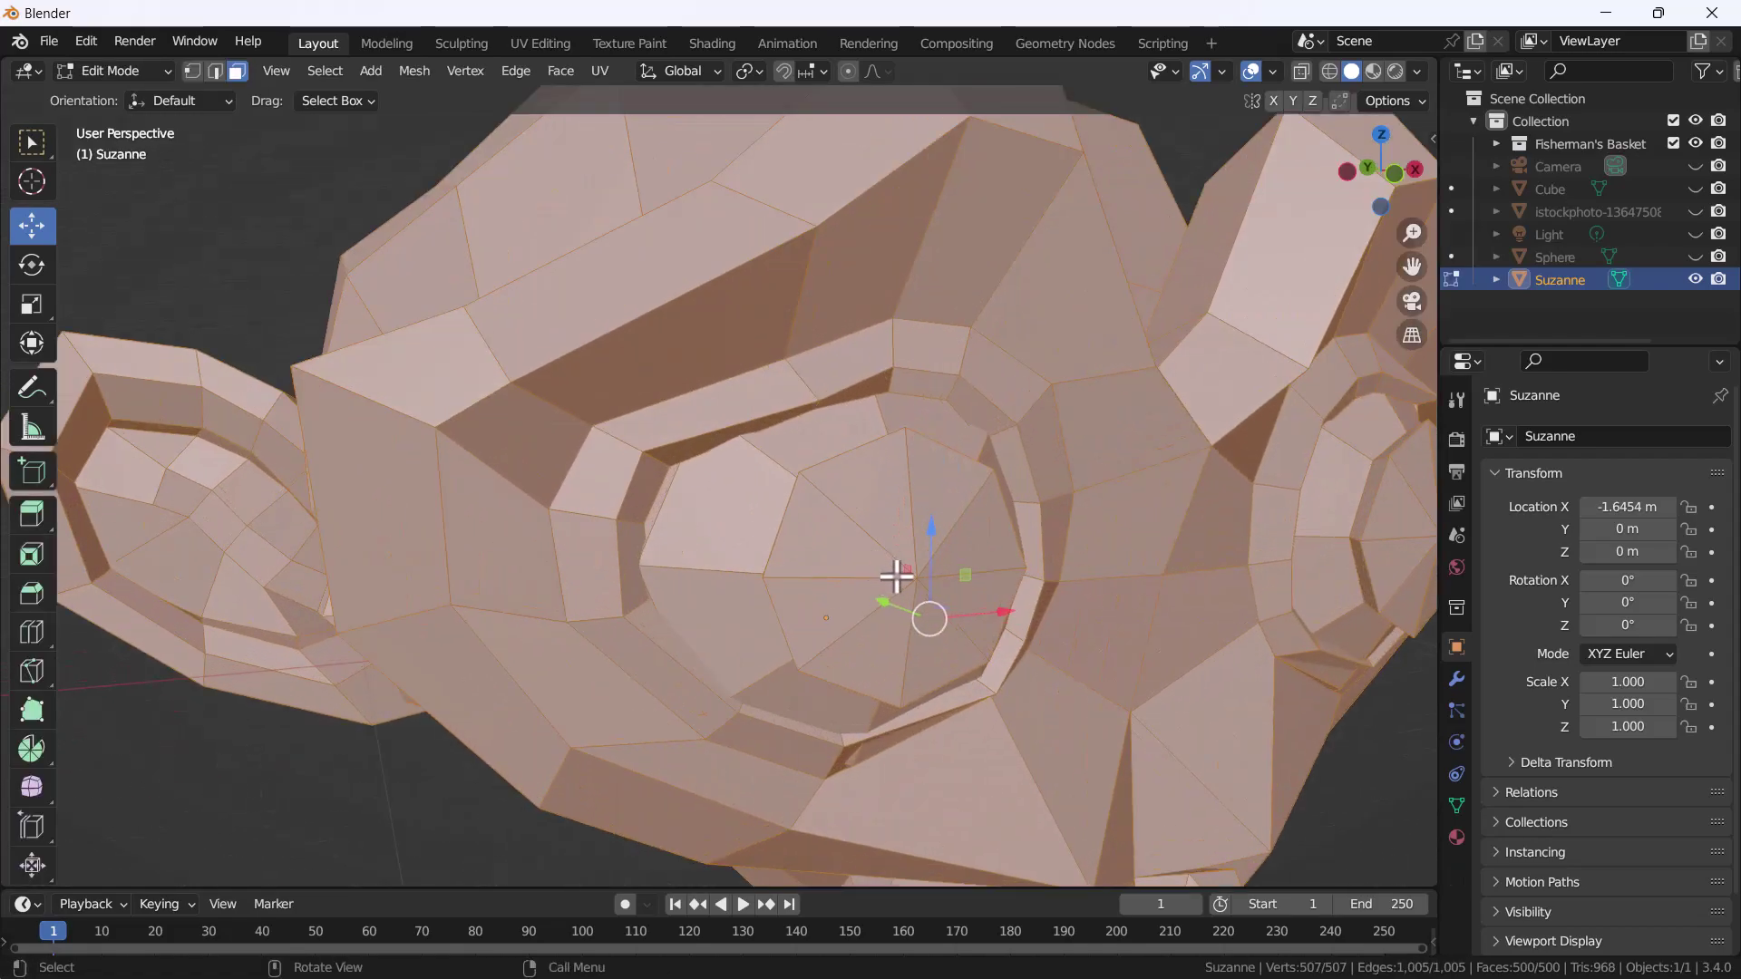
# Select Suzanne's eye by growing from one vertex, then hide the rest of the mesh
pyautogui.press('1')
pyautogui.click(912, 572)
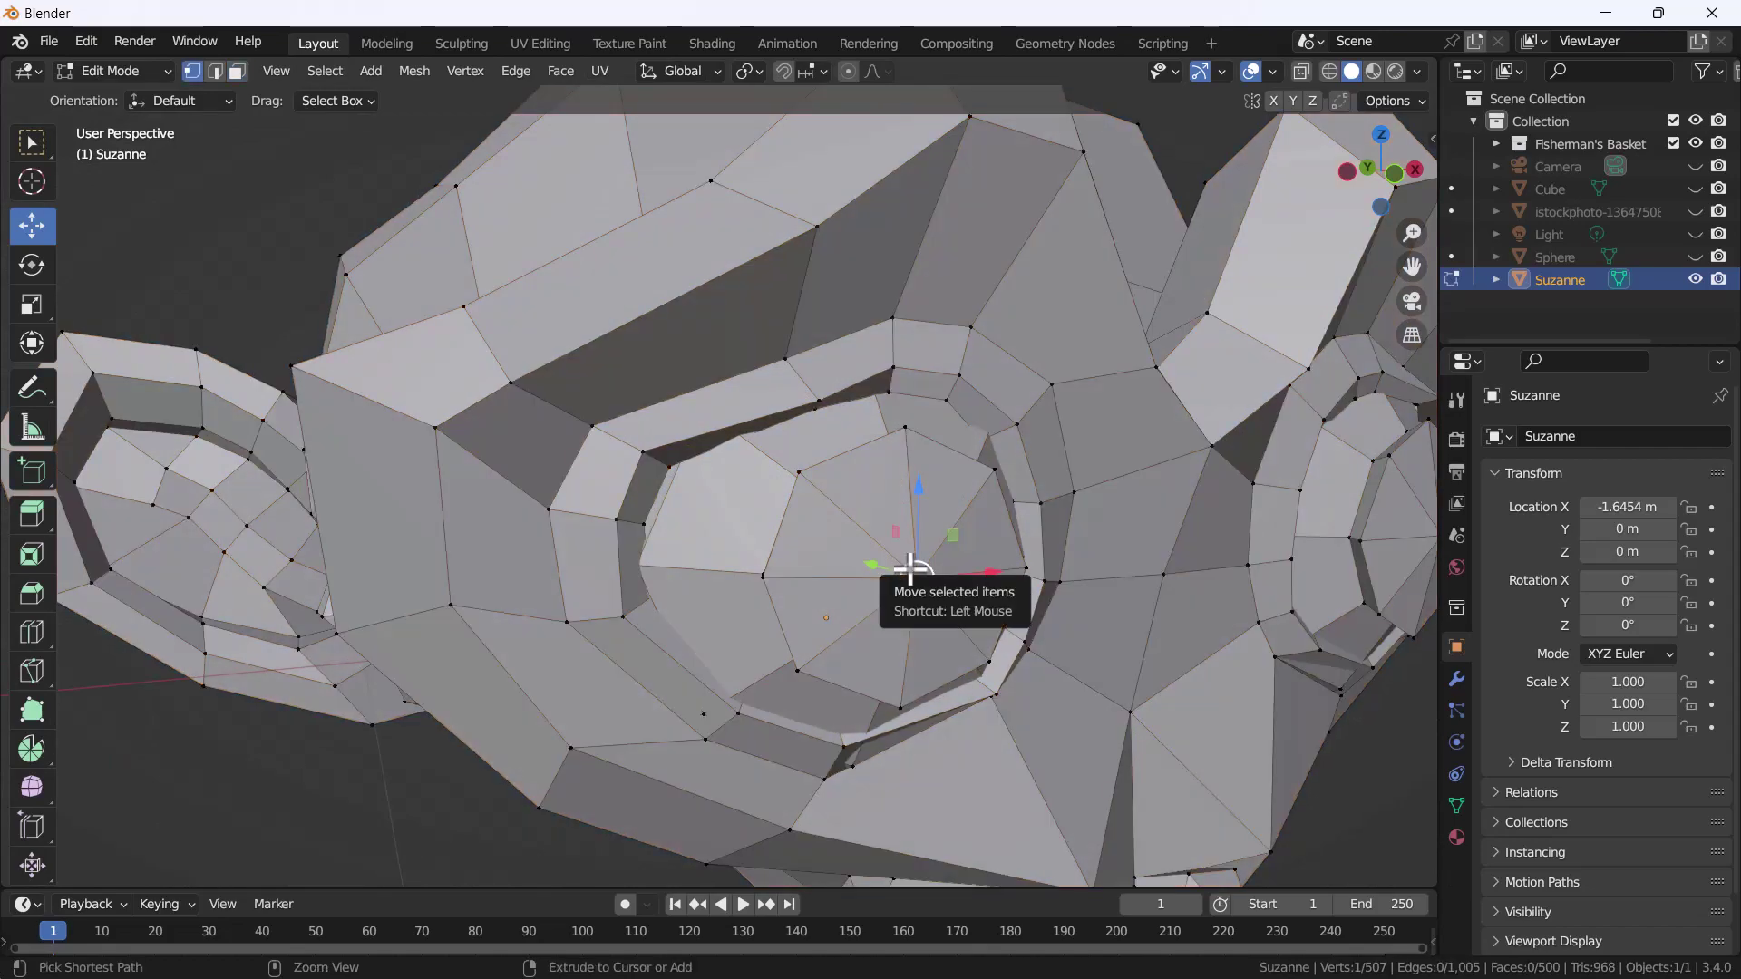
pyautogui.press('ctrl+KP_Add')
pyautogui.press('ctrl+KP_Add')
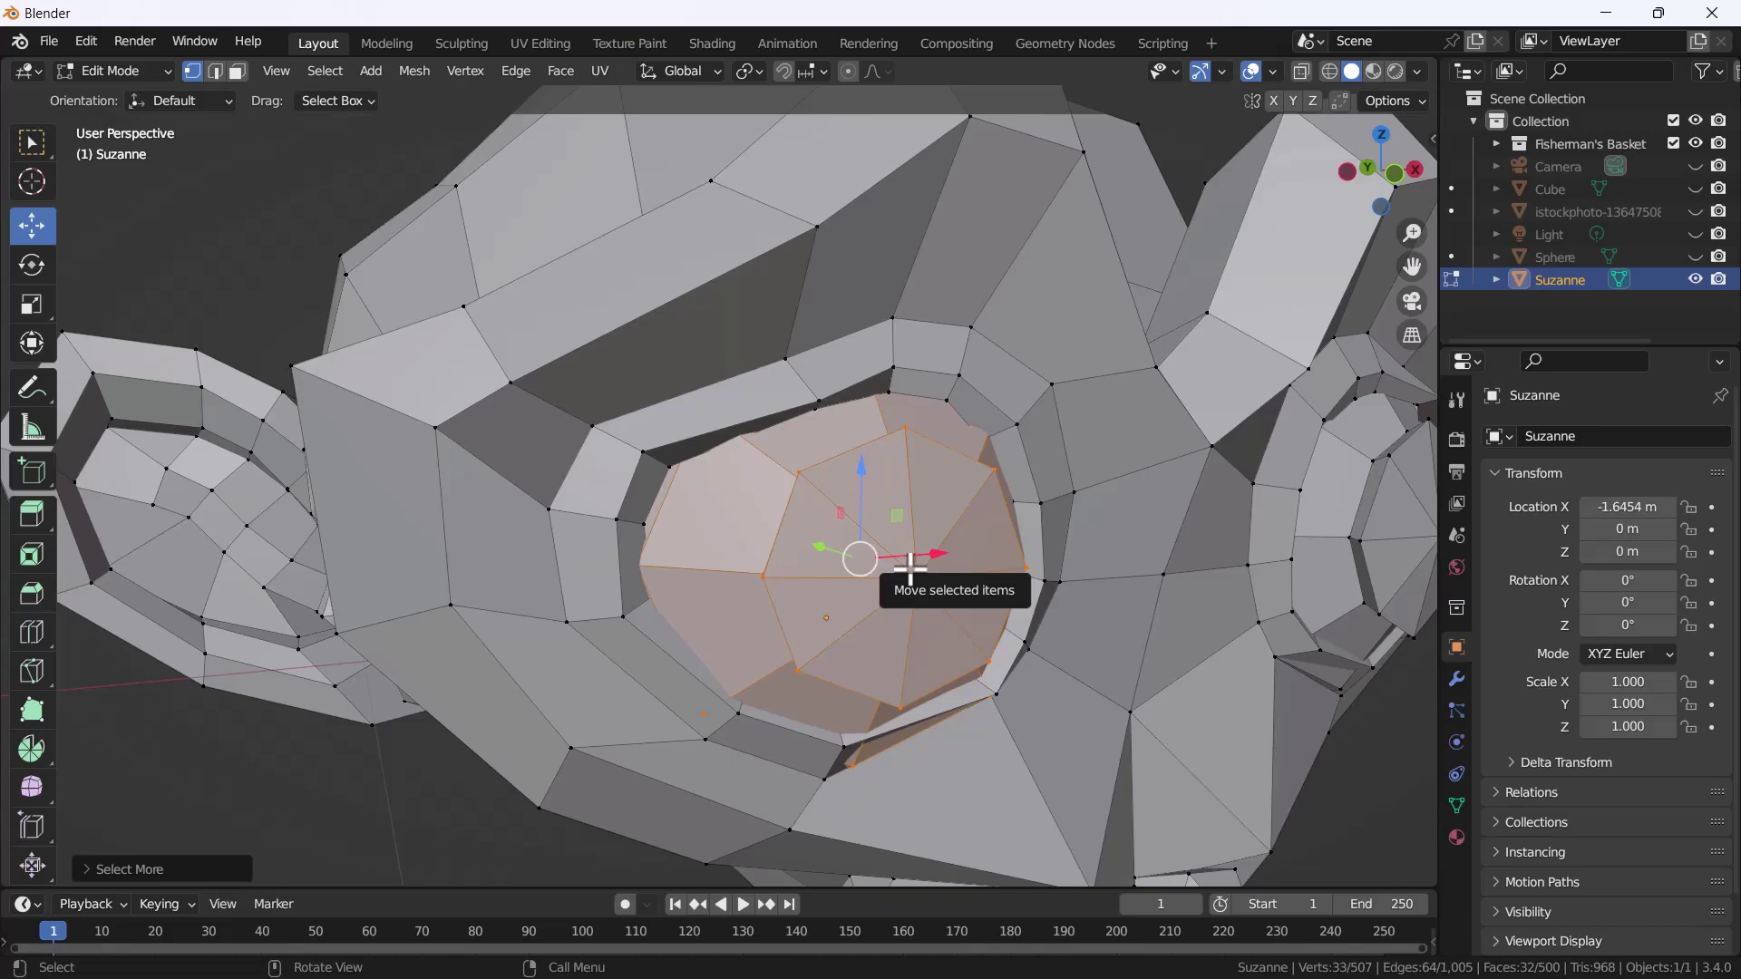
pyautogui.moveTo(862, 548); pyautogui.dragTo(711, 505, button='middle')
pyautogui.hotkey('shift', 'h')
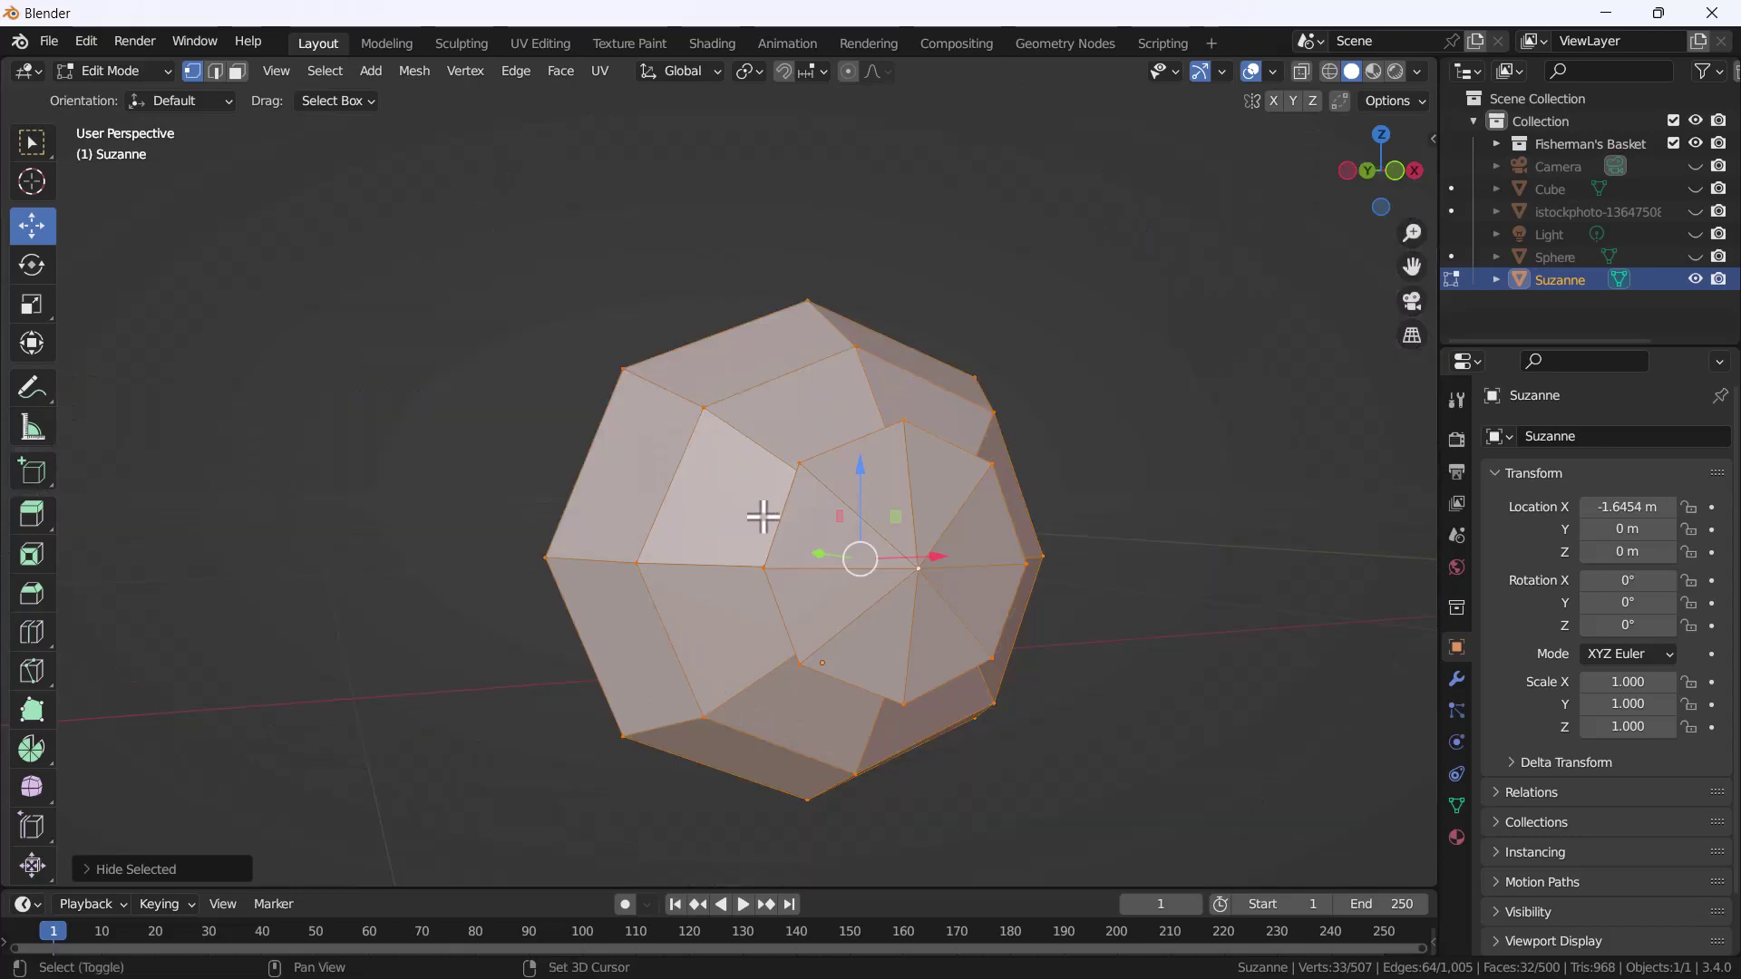
pyautogui.scroll(-4, 763, 517)
pyautogui.moveTo(777, 517); pyautogui.dragTo(848, 534, button='middle')
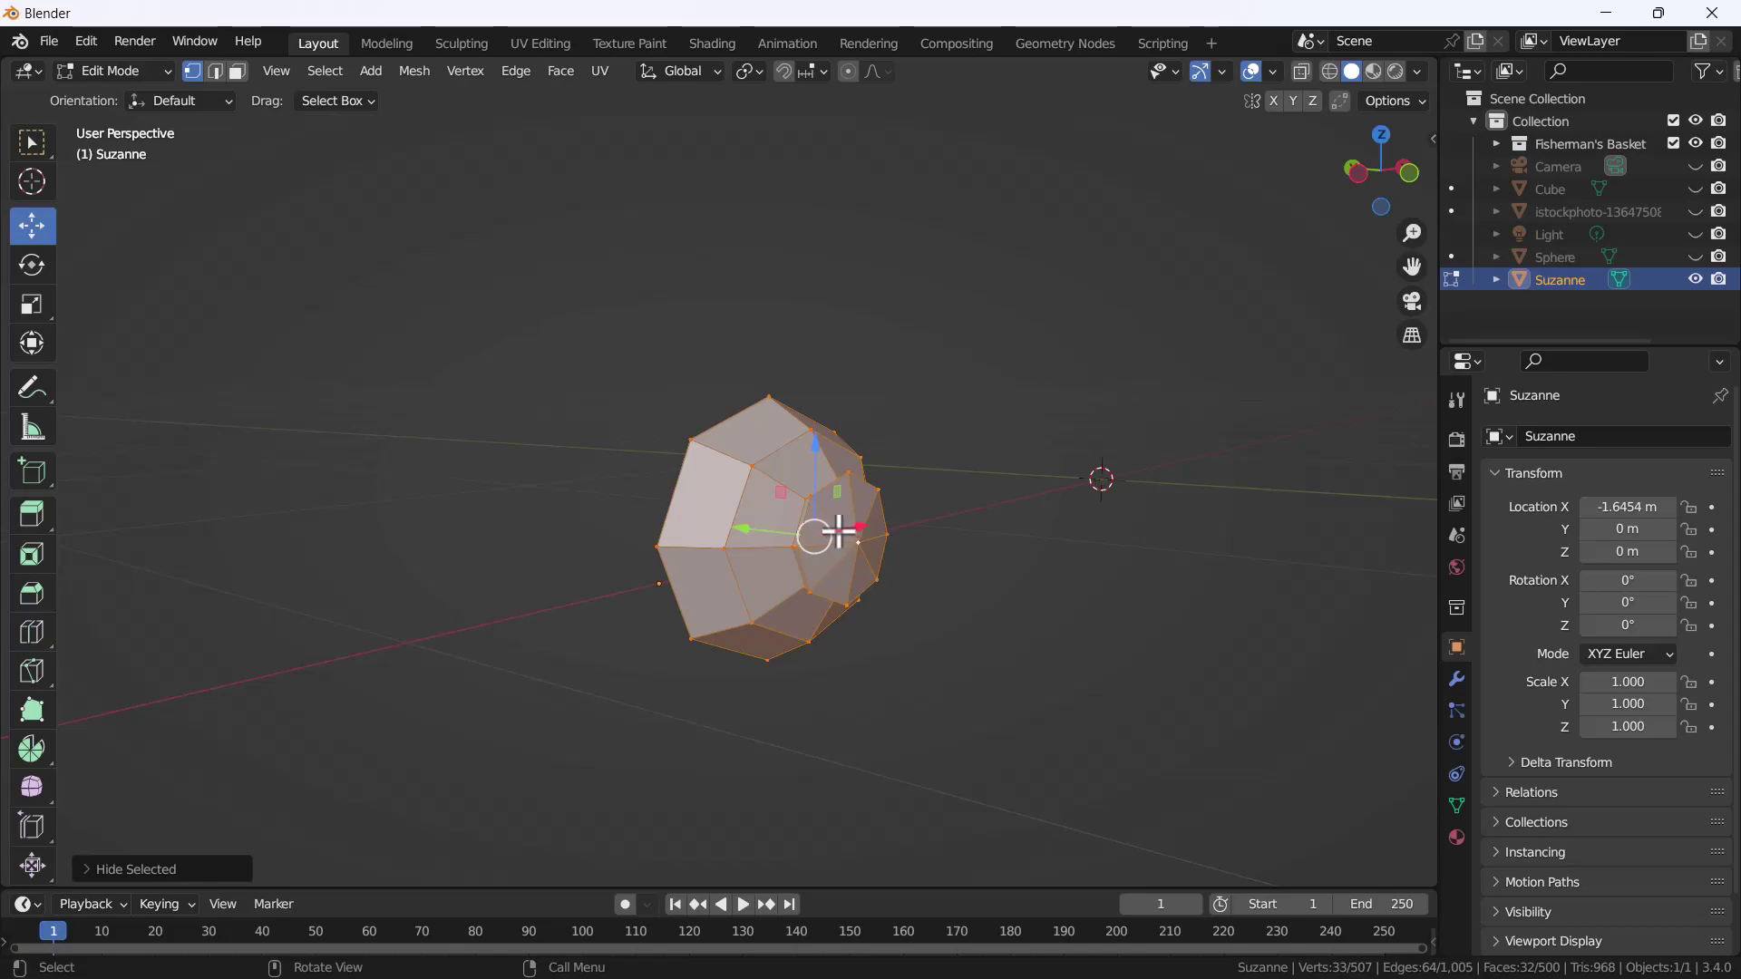
pyautogui.moveTo(695, 556)
pyautogui.mouseDown(button='middle')
pyautogui.moveTo(847, 551)
pyautogui.moveTo(802, 522)
pyautogui.mouseUp(button='middle')
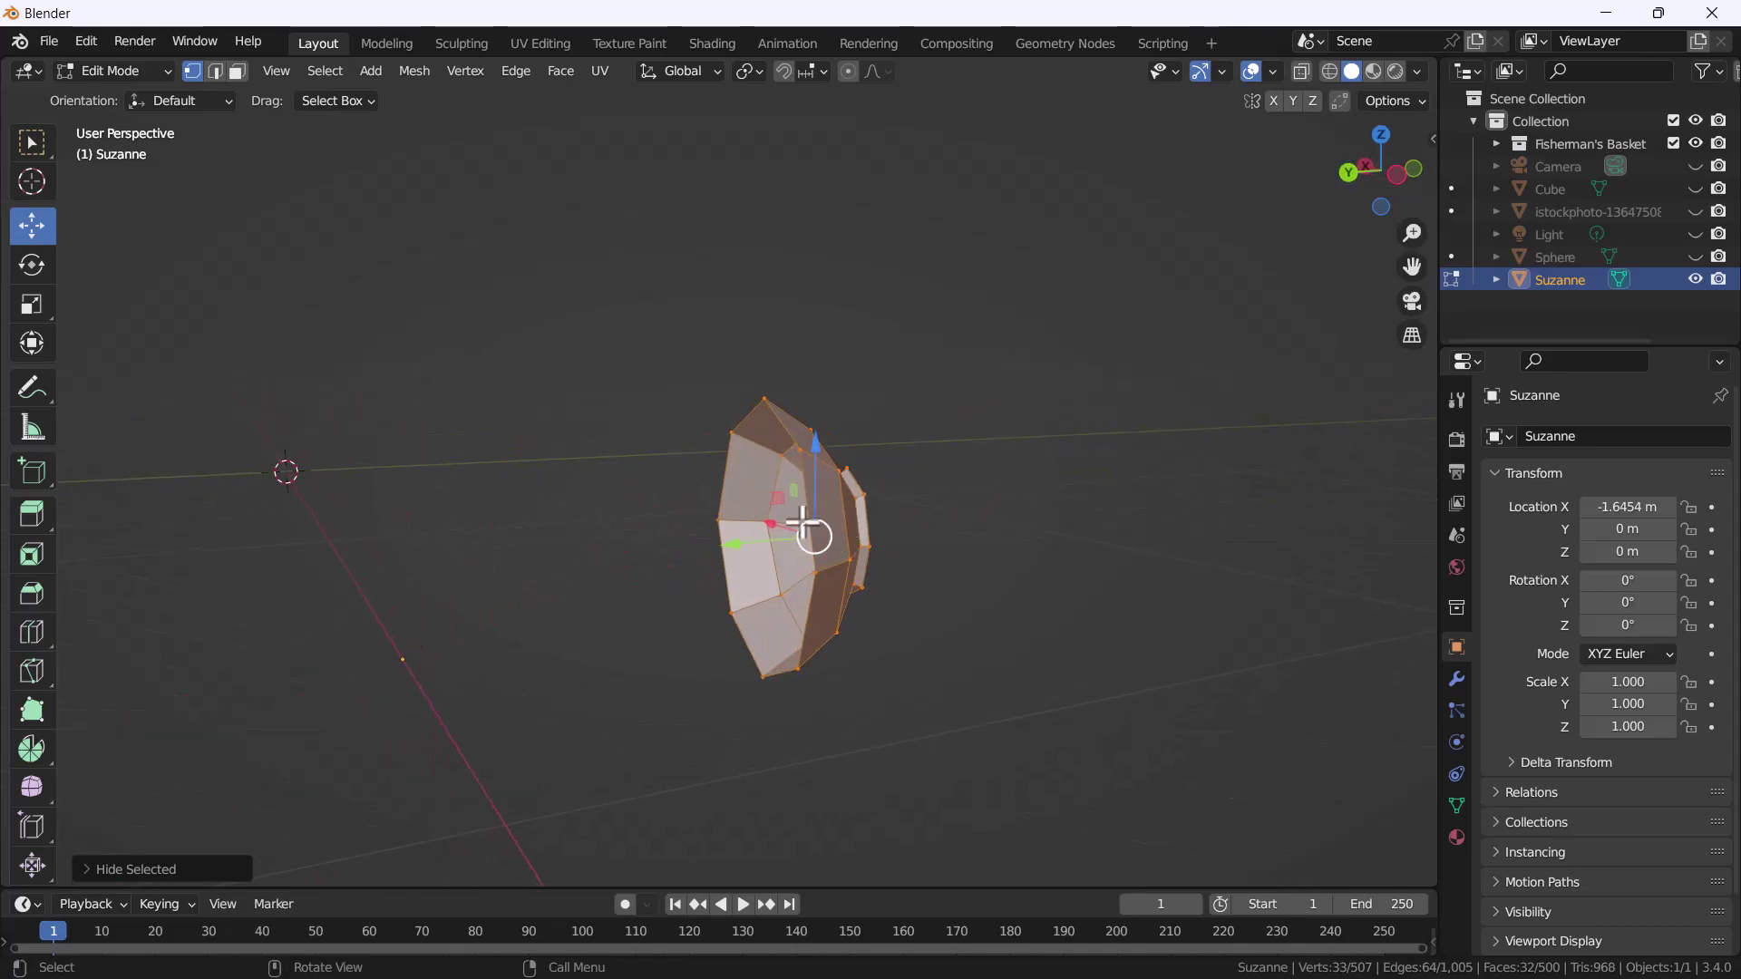
# Shrink the eye's rim edge loop to about 0.81, extrude it and move it along Y
pyautogui.press('2')
pyautogui.click(780, 423)
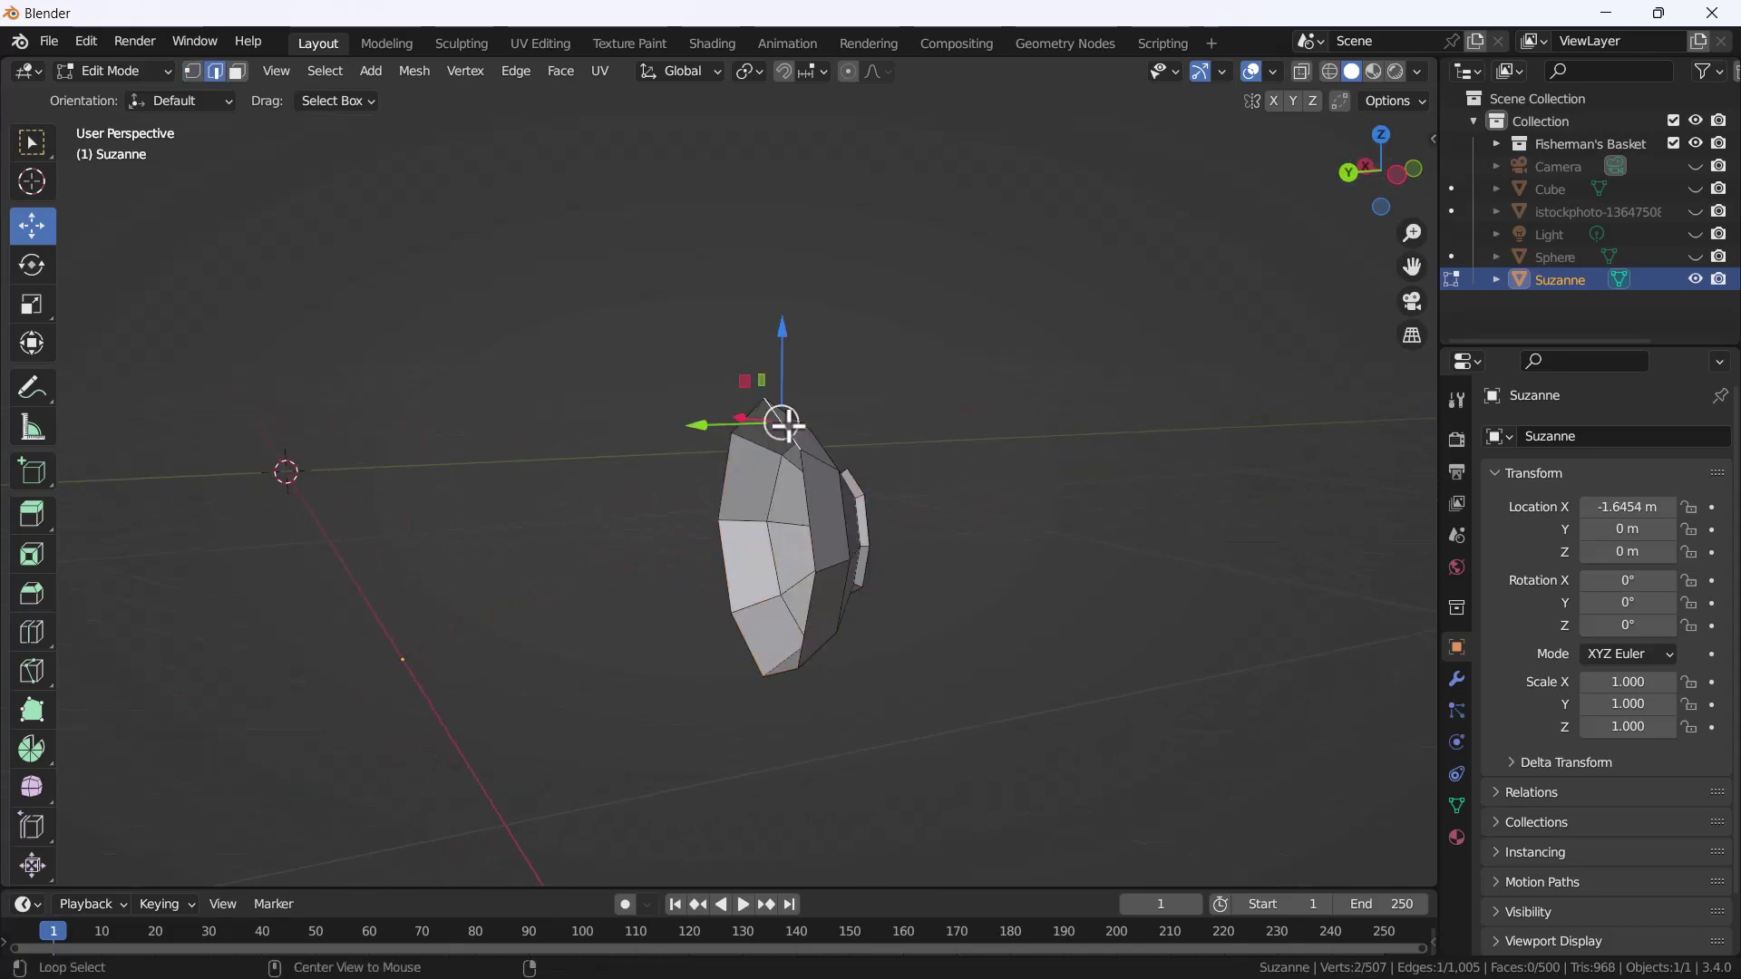
pyautogui.press('s')
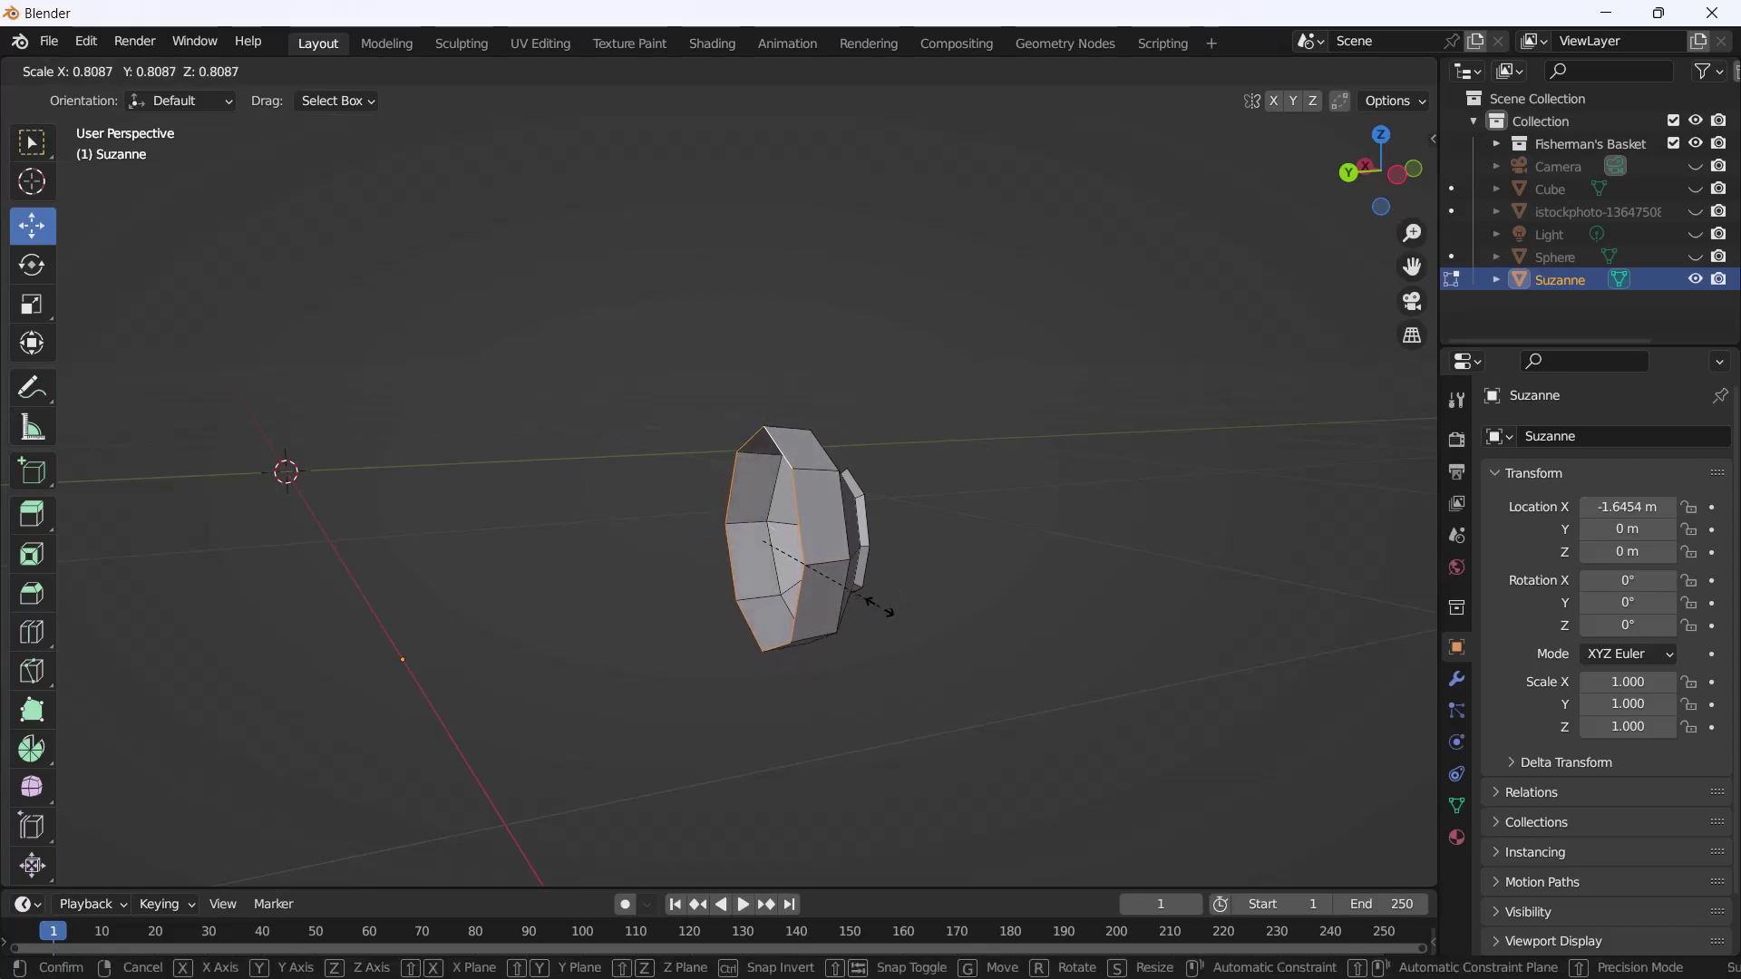
pyautogui.click(879, 609)
pyautogui.press('e')
pyautogui.click(849, 614)
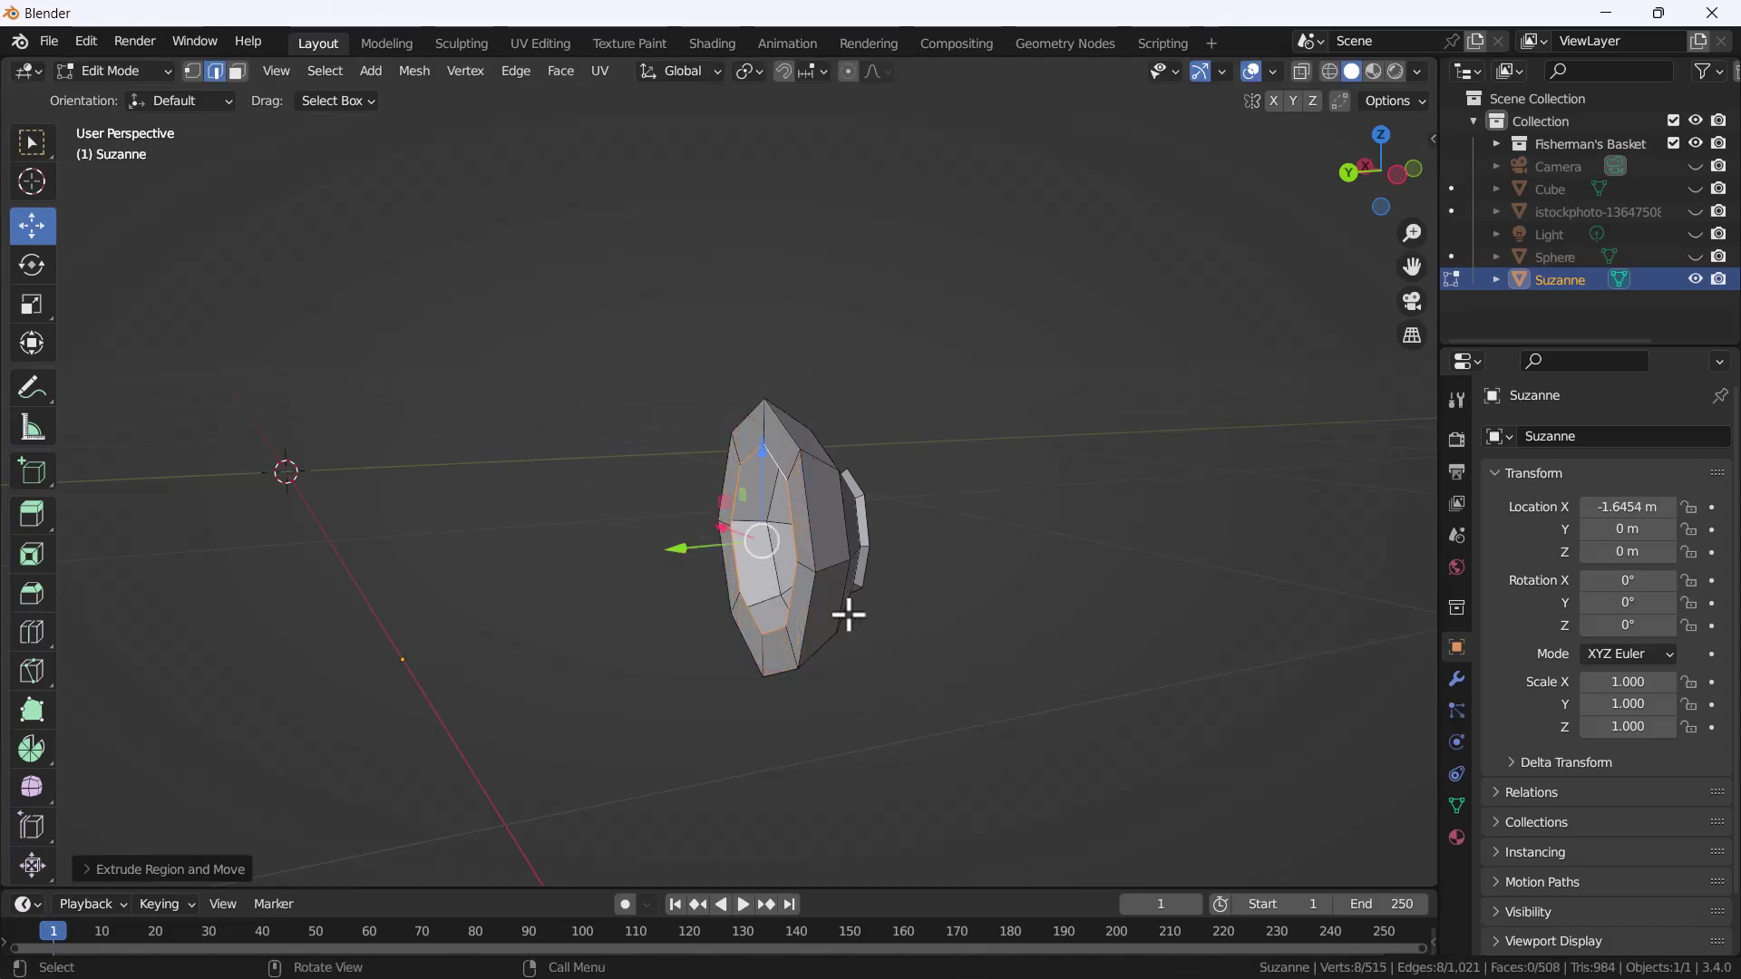
pyautogui.press('g')
pyautogui.press('y')
pyautogui.click(675, 549)
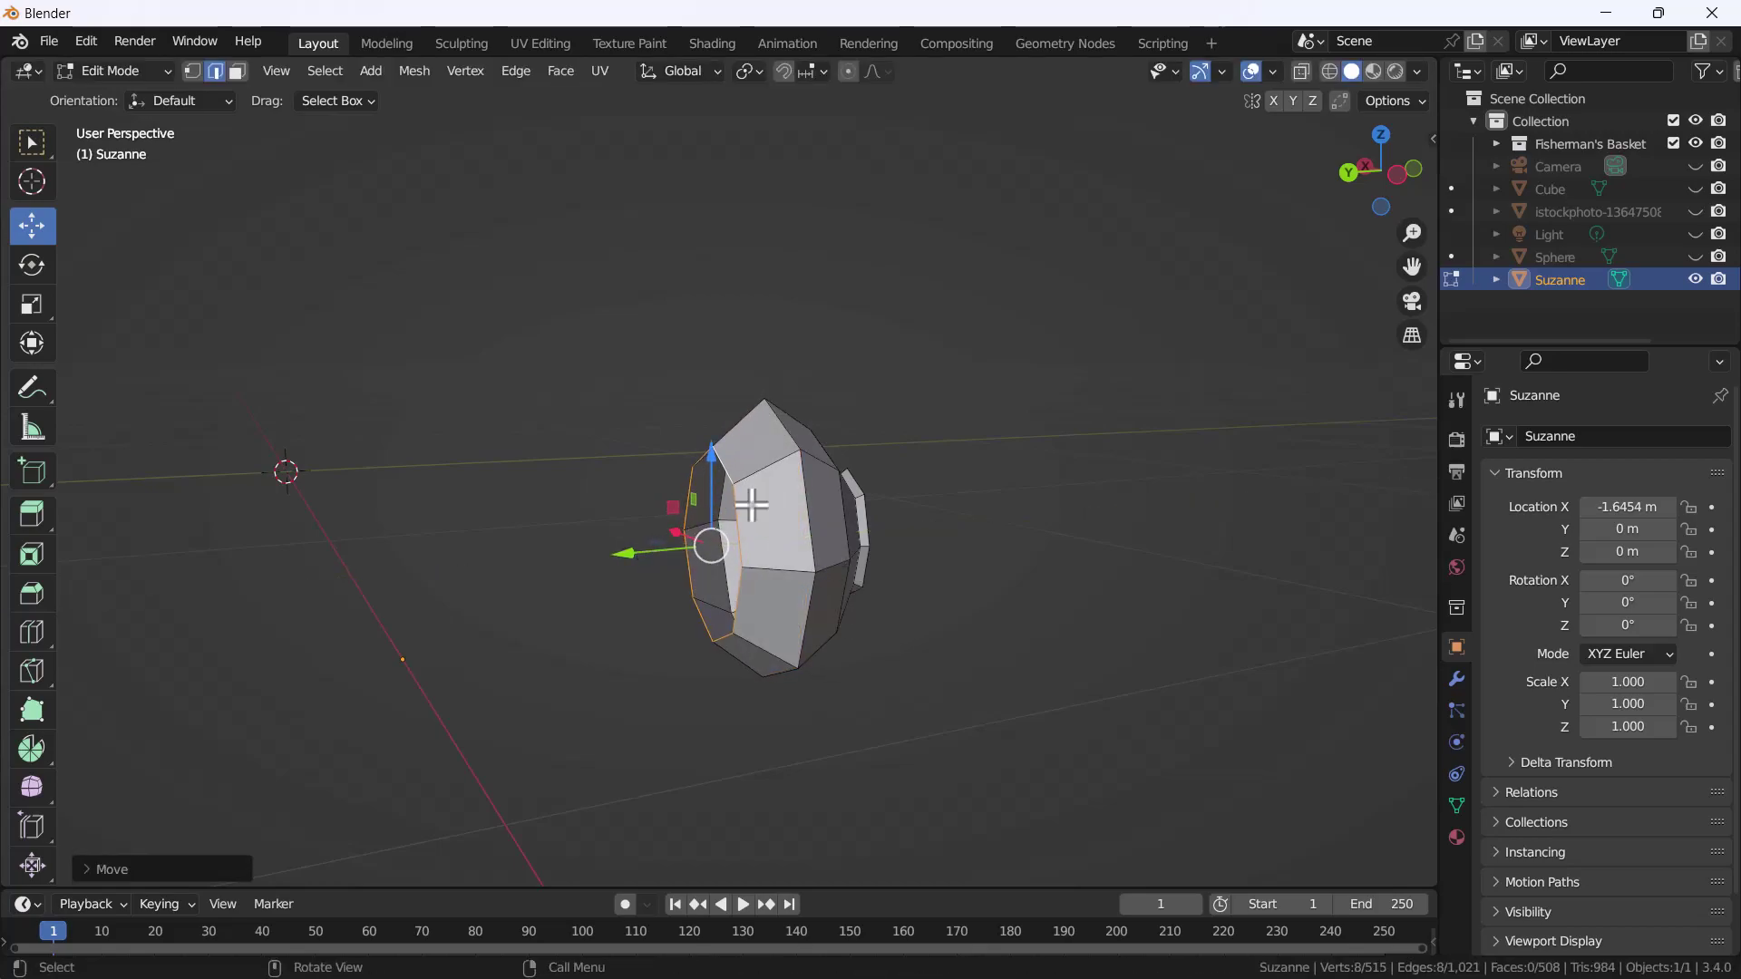
pyautogui.click(898, 403)
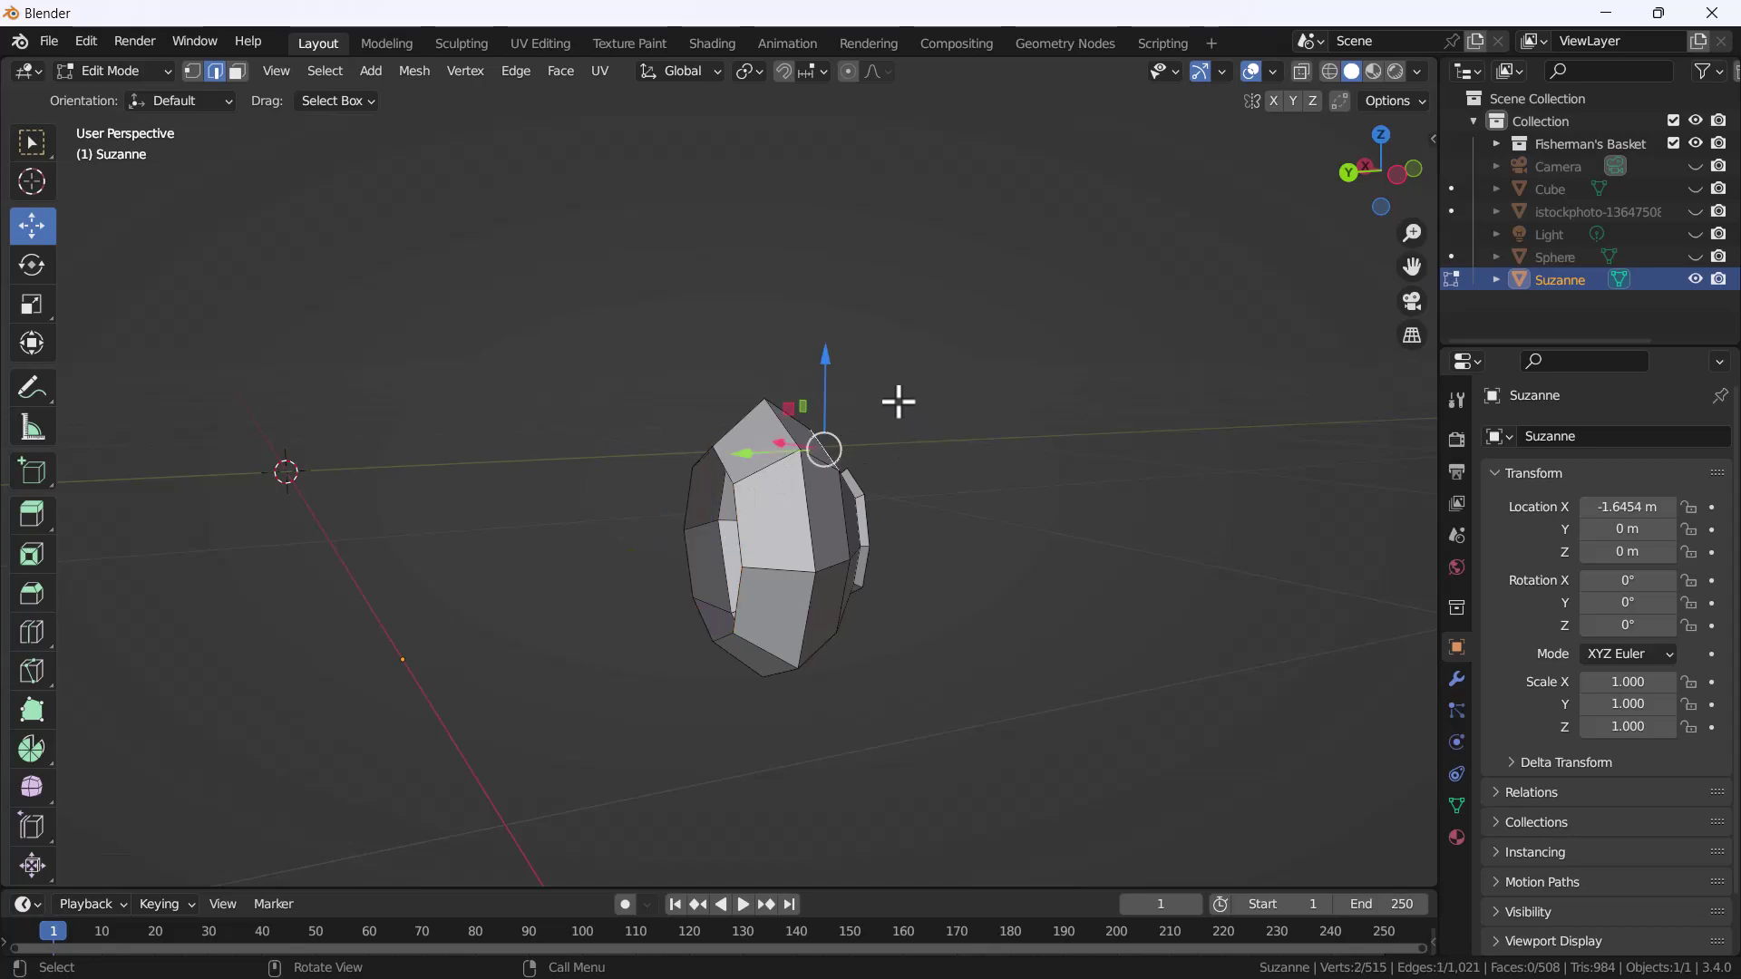
pyautogui.click(984, 382)
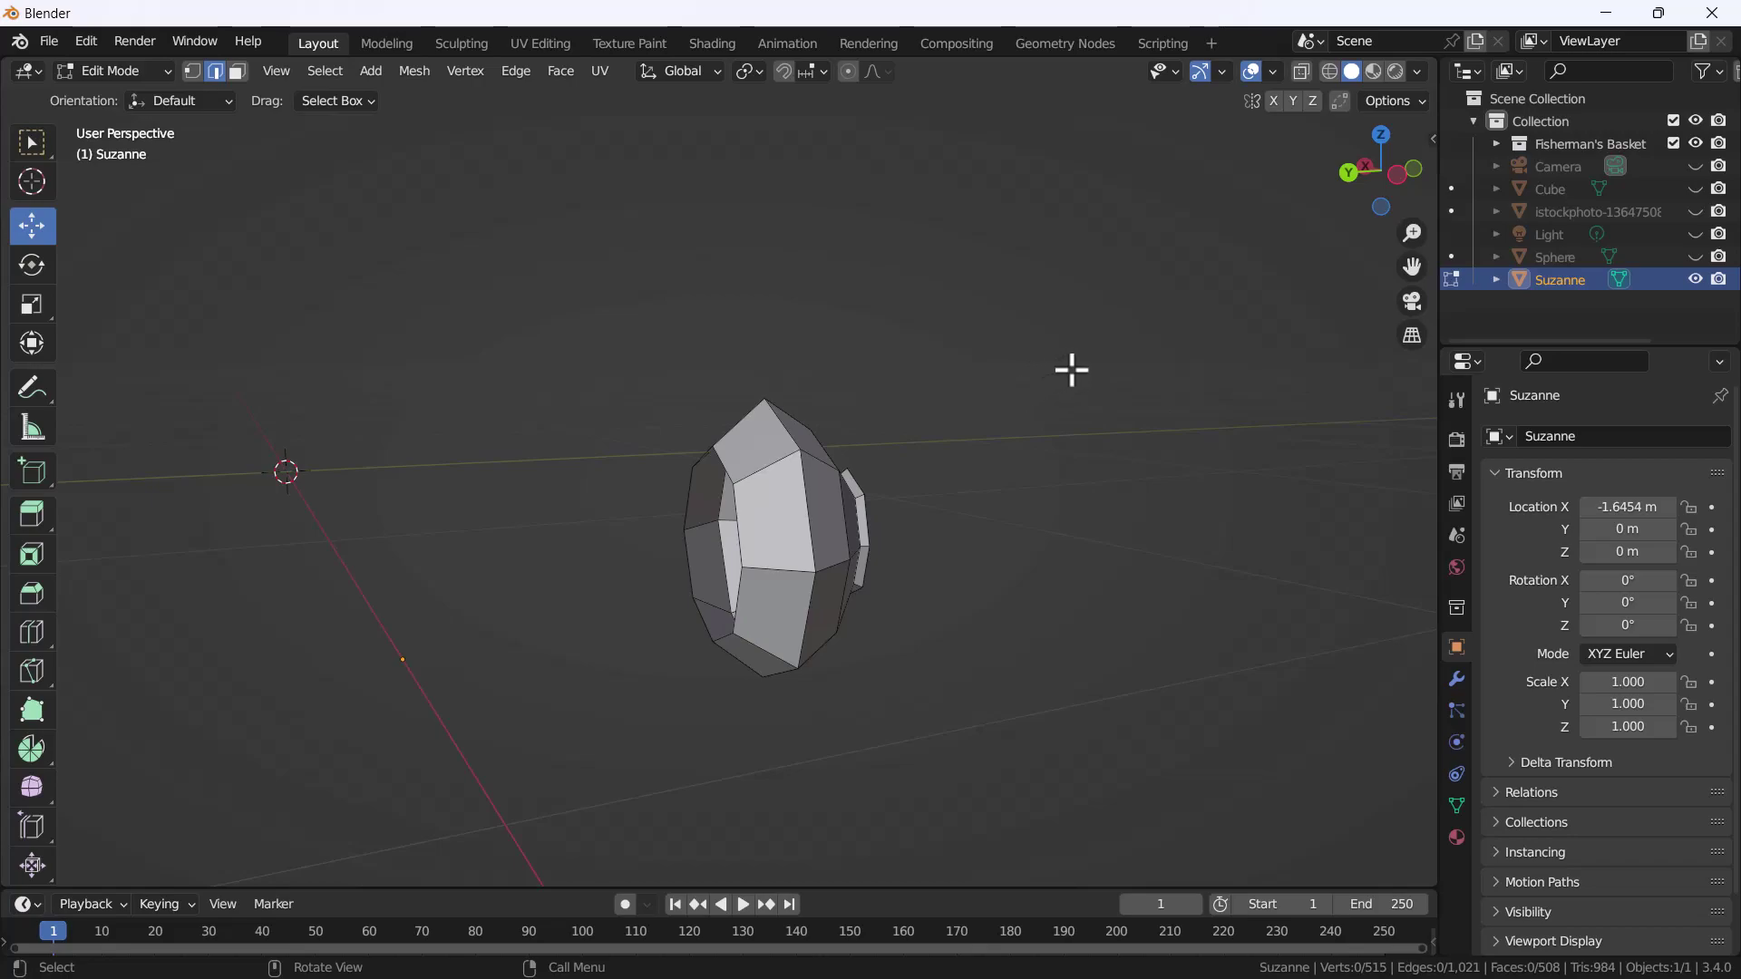
# Reveal Suzanne's hidden head geometry in Edit Mode, deselect it and return to Object Mode
pyautogui.press('Tab')
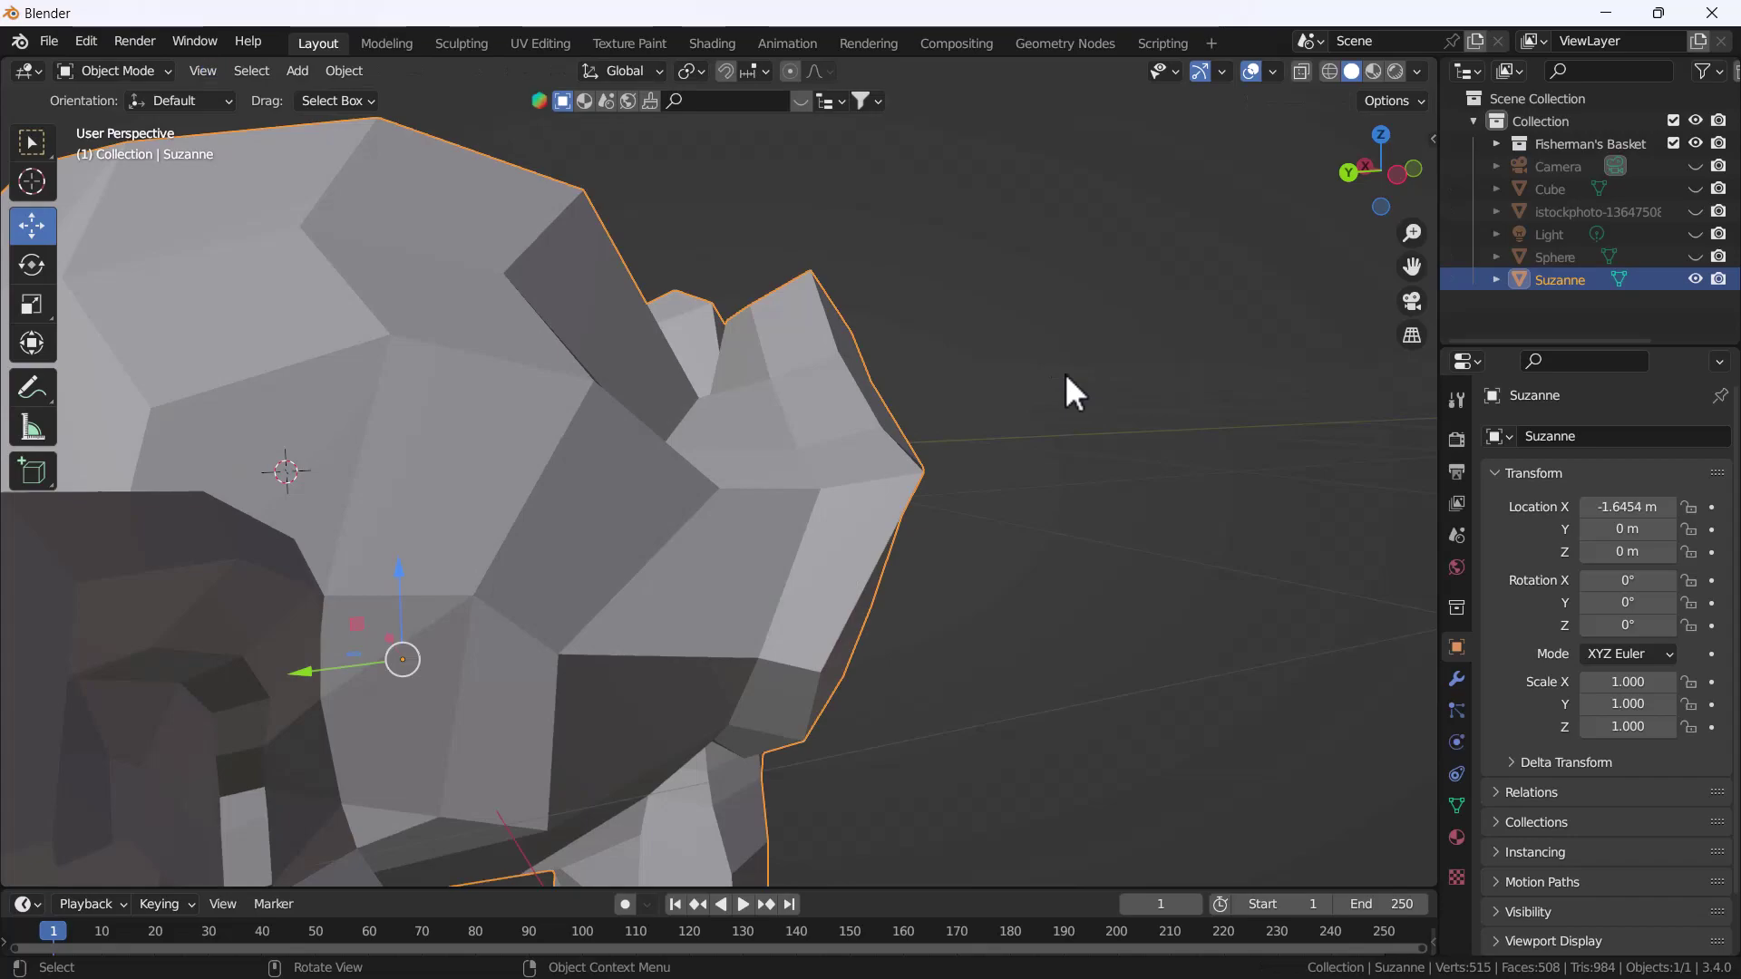
pyautogui.scroll(-2, 1064, 373)
pyautogui.scroll(-2, 1048, 401)
pyautogui.moveTo(925, 455); pyautogui.dragTo(711, 516, button='middle')
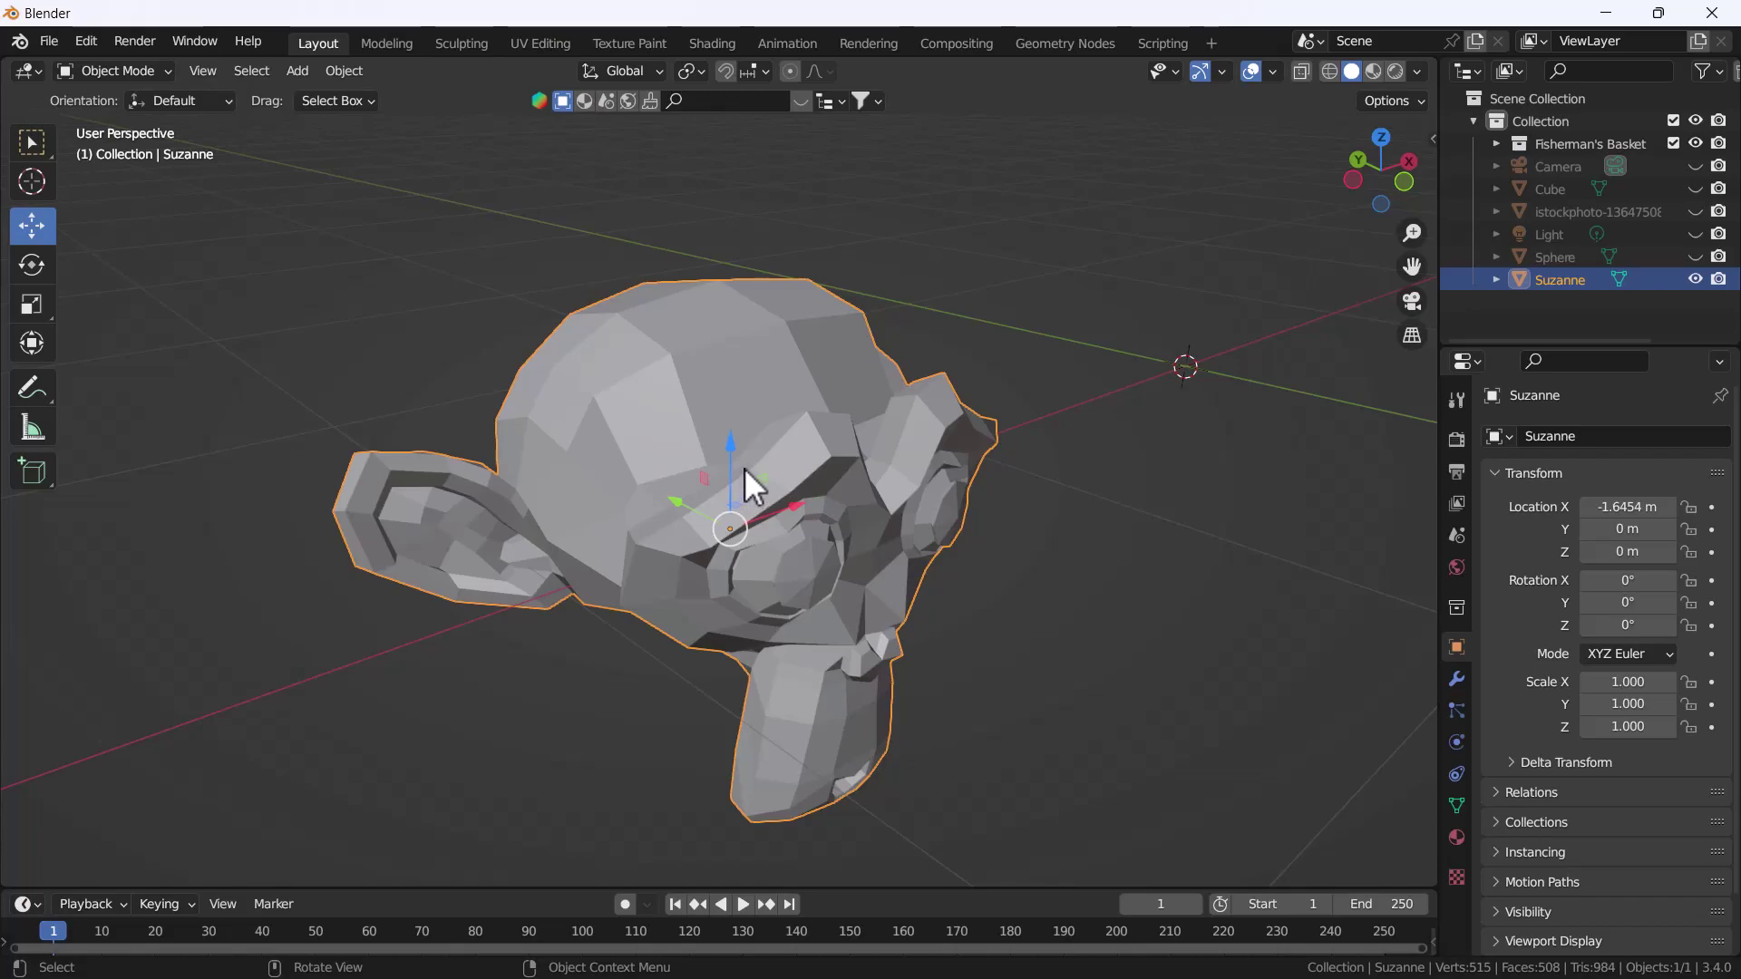
pyautogui.press('Tab')
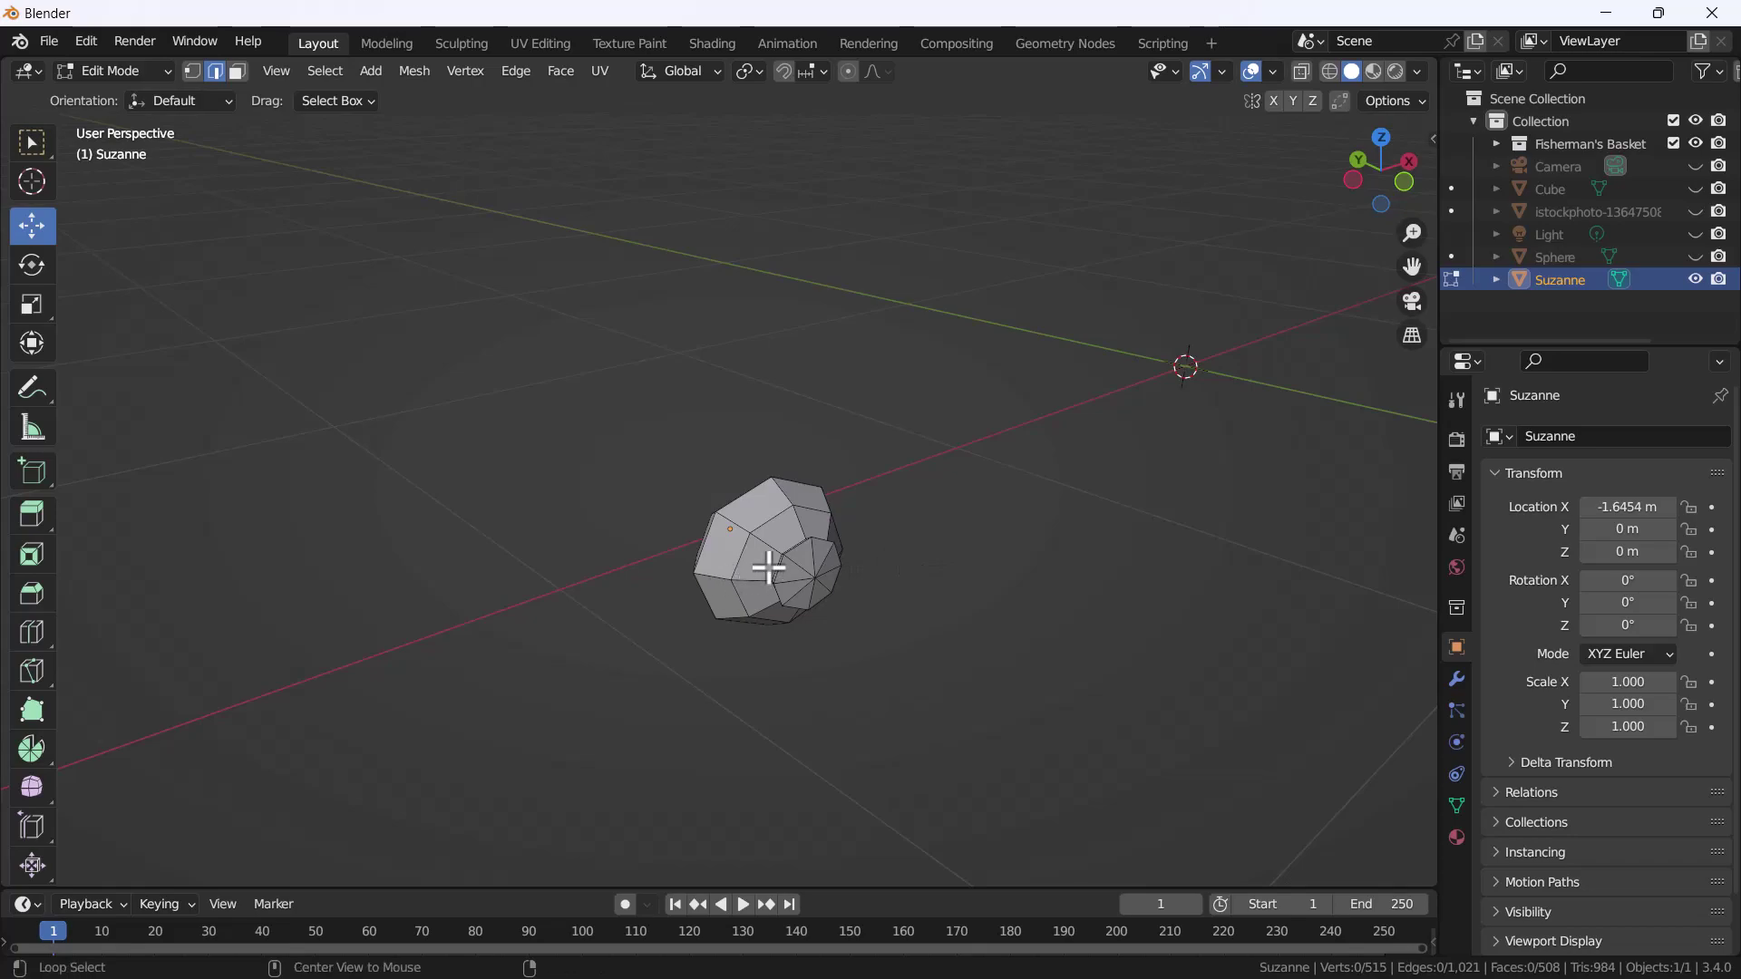
pyautogui.hotkey('alt', 'h')
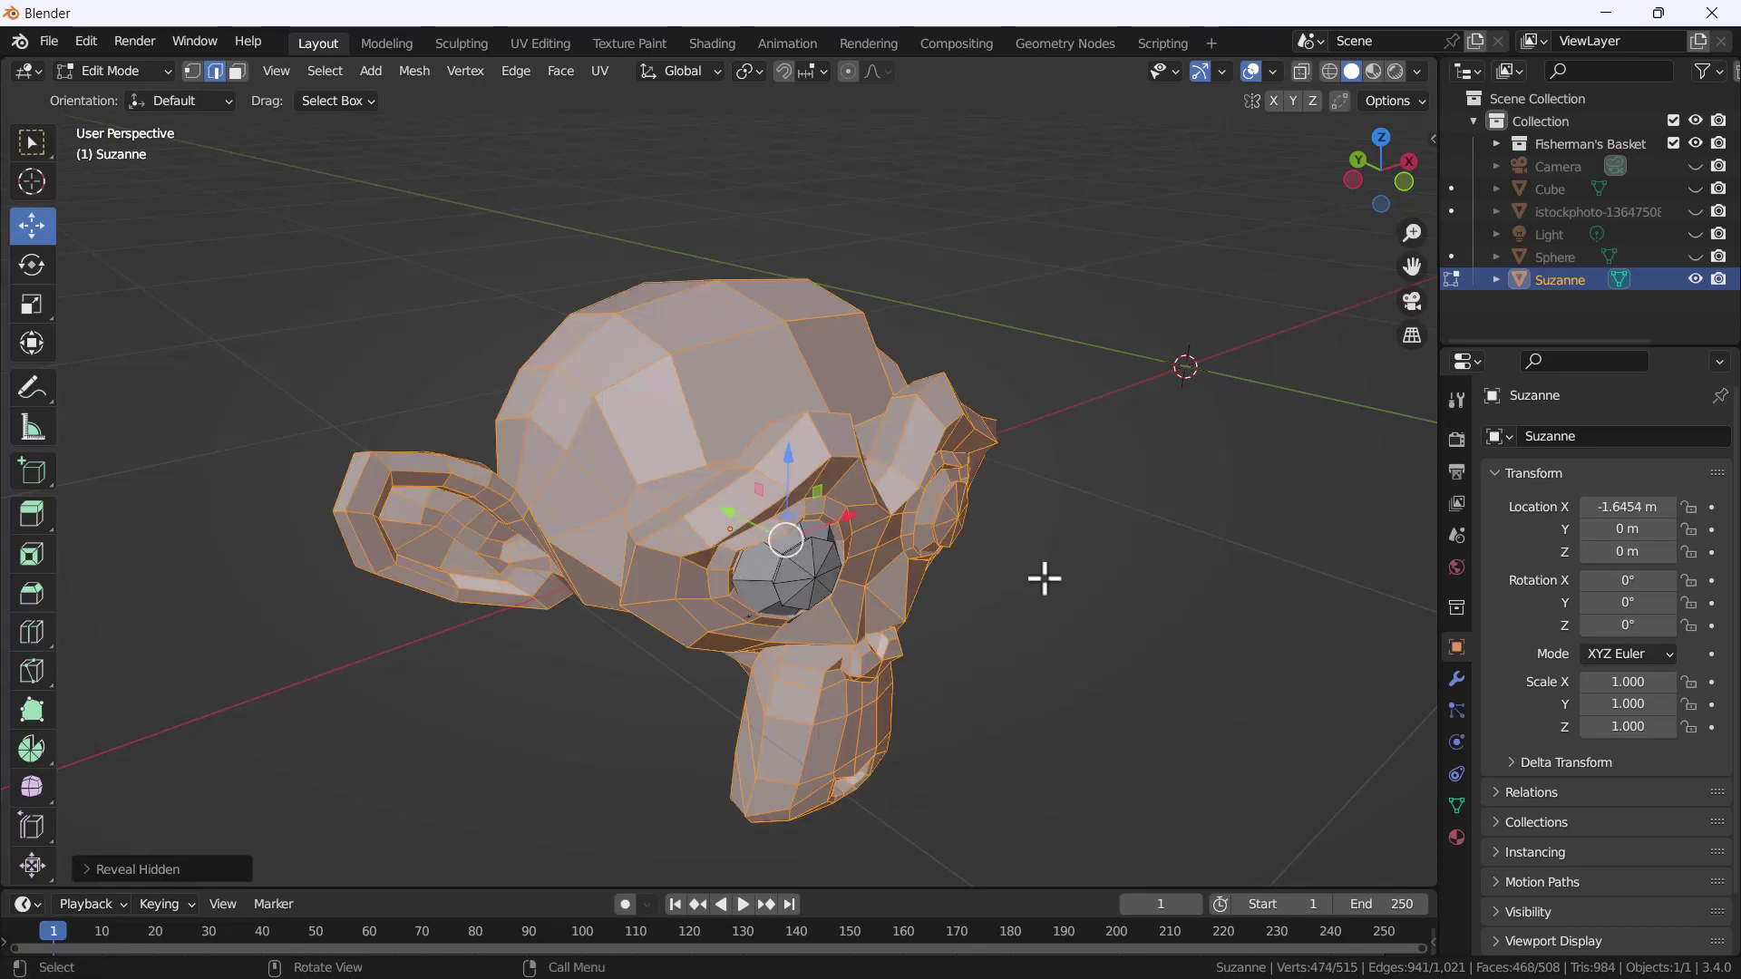
pyautogui.hotkey('alt', 'a')
pyautogui.press('Tab')
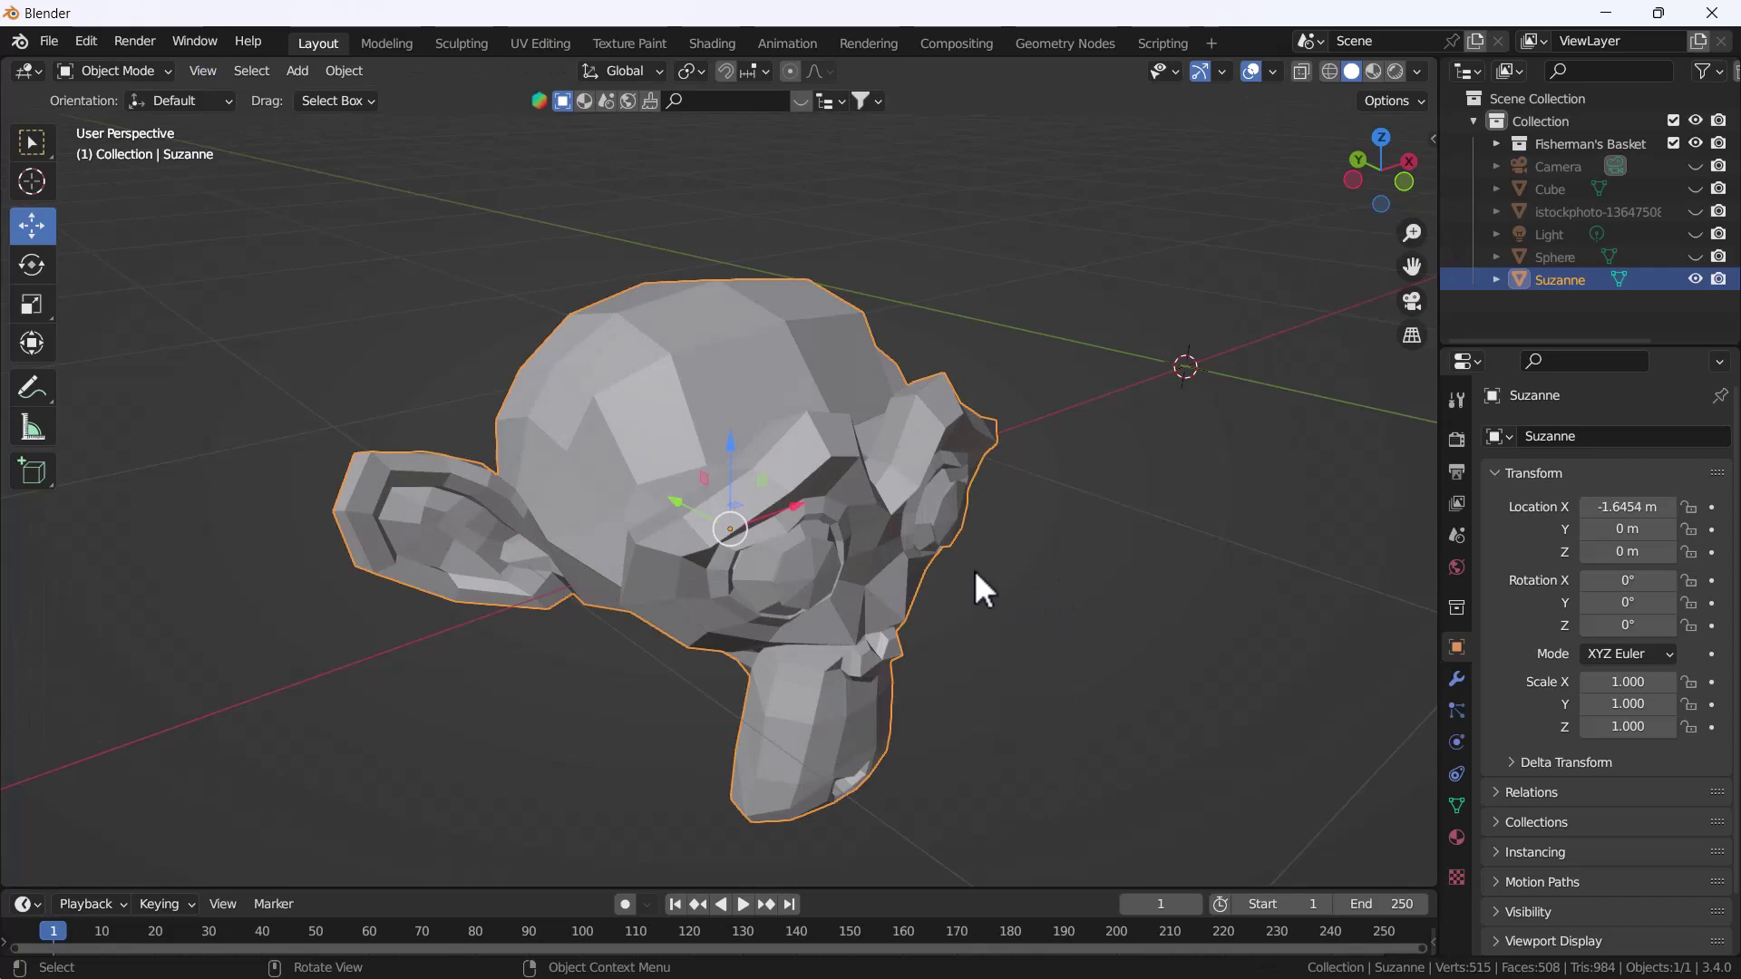
# Unhide all the other hidden scene objects
pyautogui.scroll(-8, 974, 569)
pyautogui.scroll(-3, 922, 568)
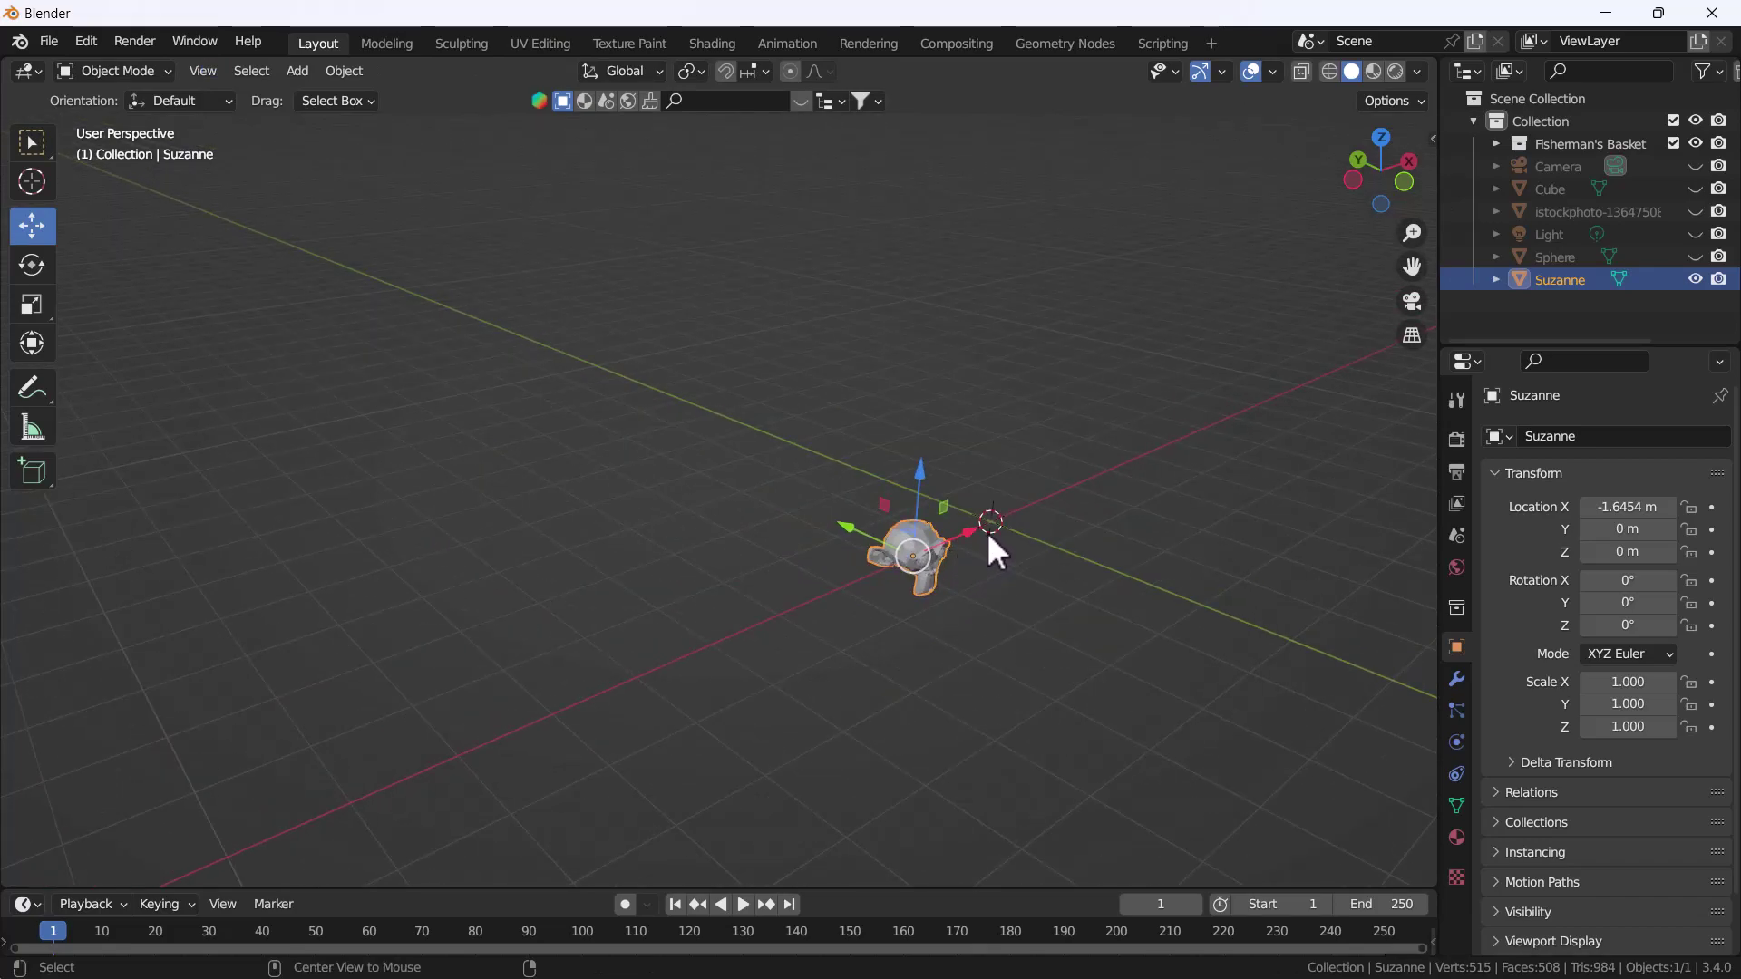
pyautogui.hotkey('alt', 'h')
# Select only Suzanne, hide and unhide it, and orbit the view around it
pyautogui.scroll(1, 993, 567)
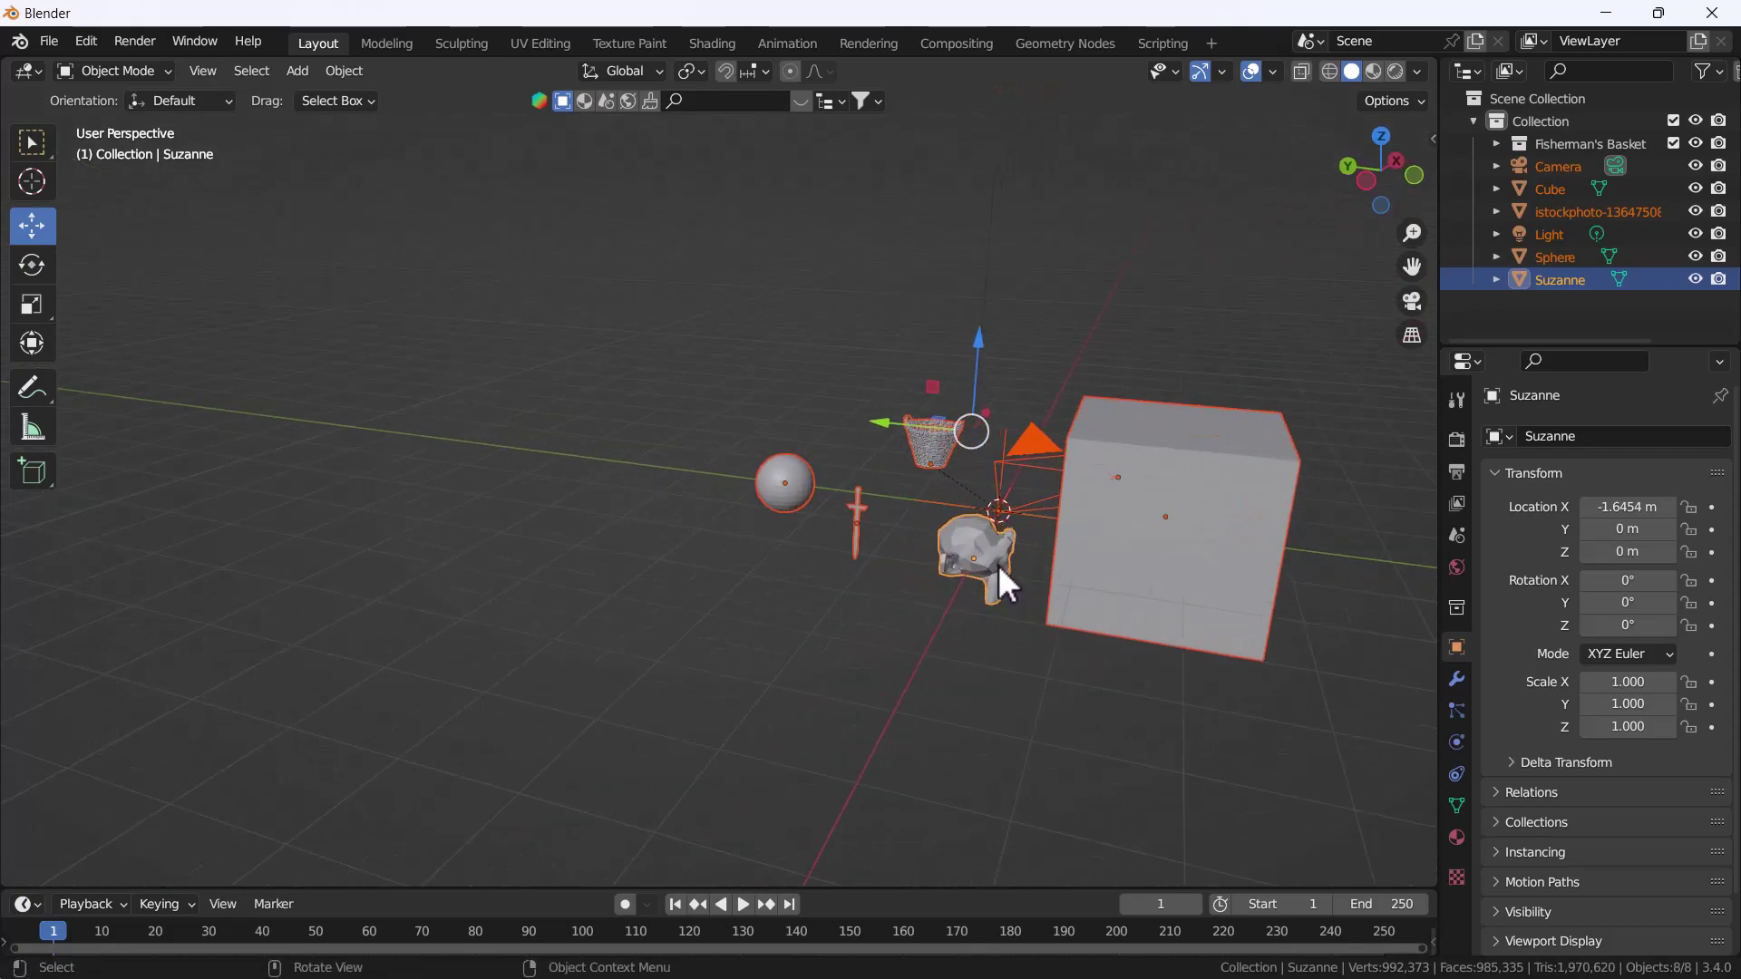
pyautogui.scroll(4, 988, 566)
pyautogui.click(738, 606)
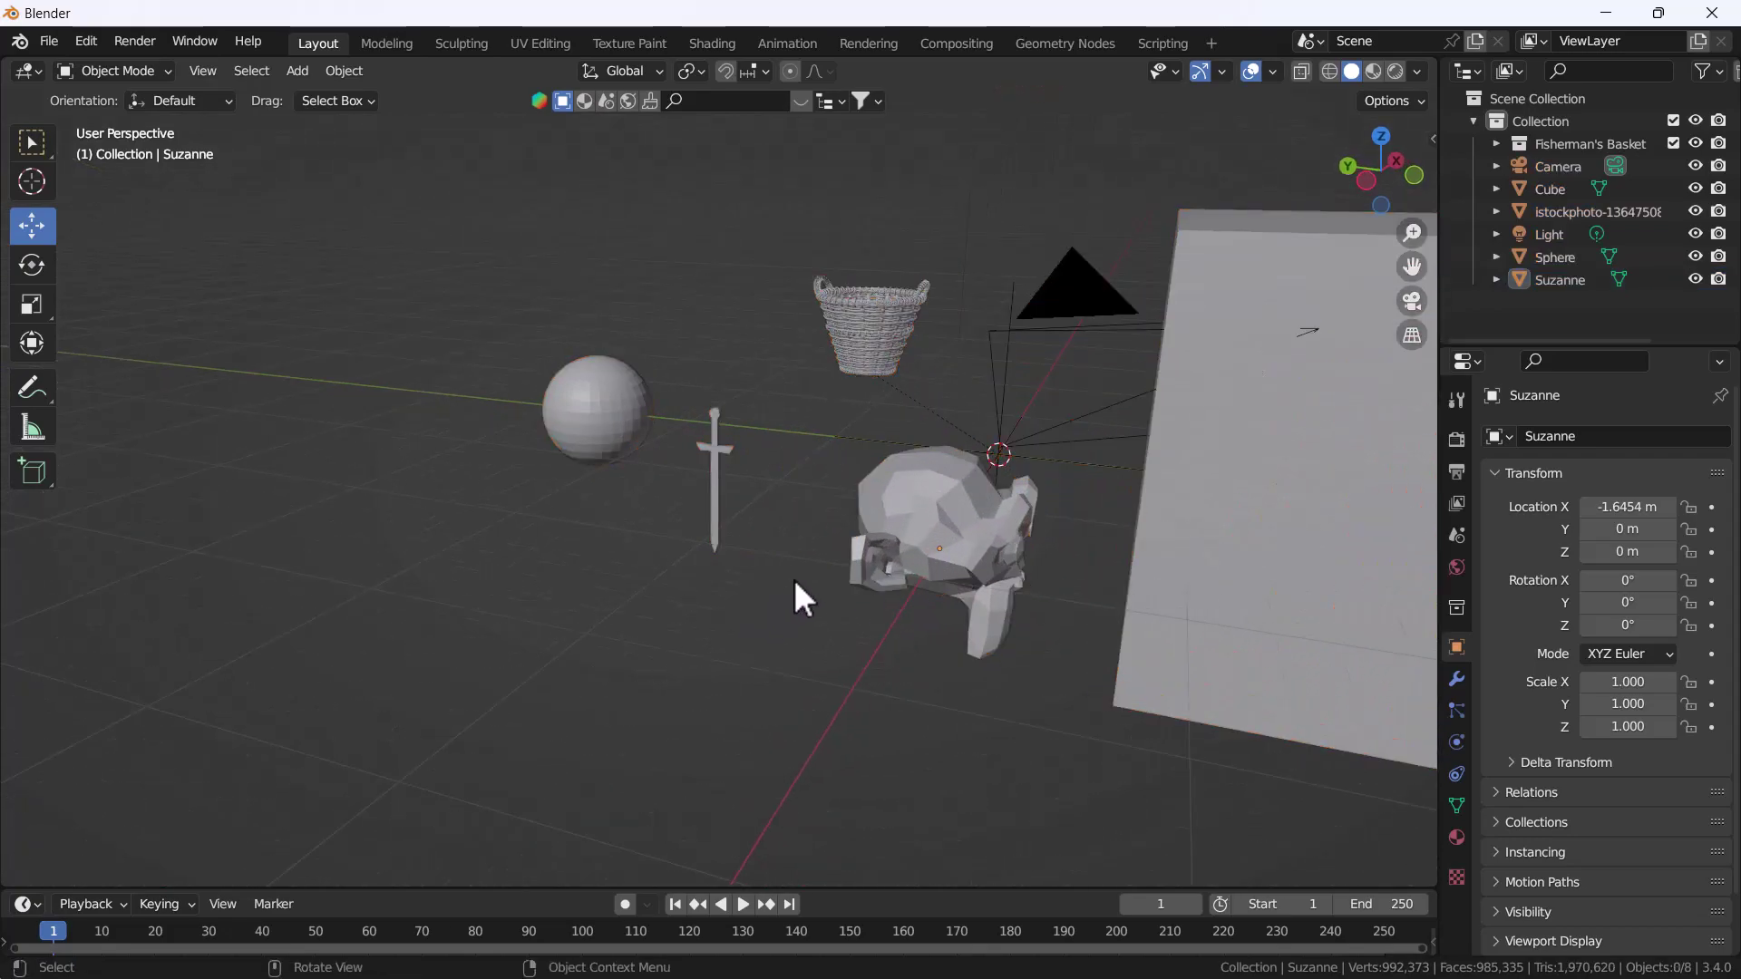
pyautogui.click(932, 493)
pyautogui.press('h')
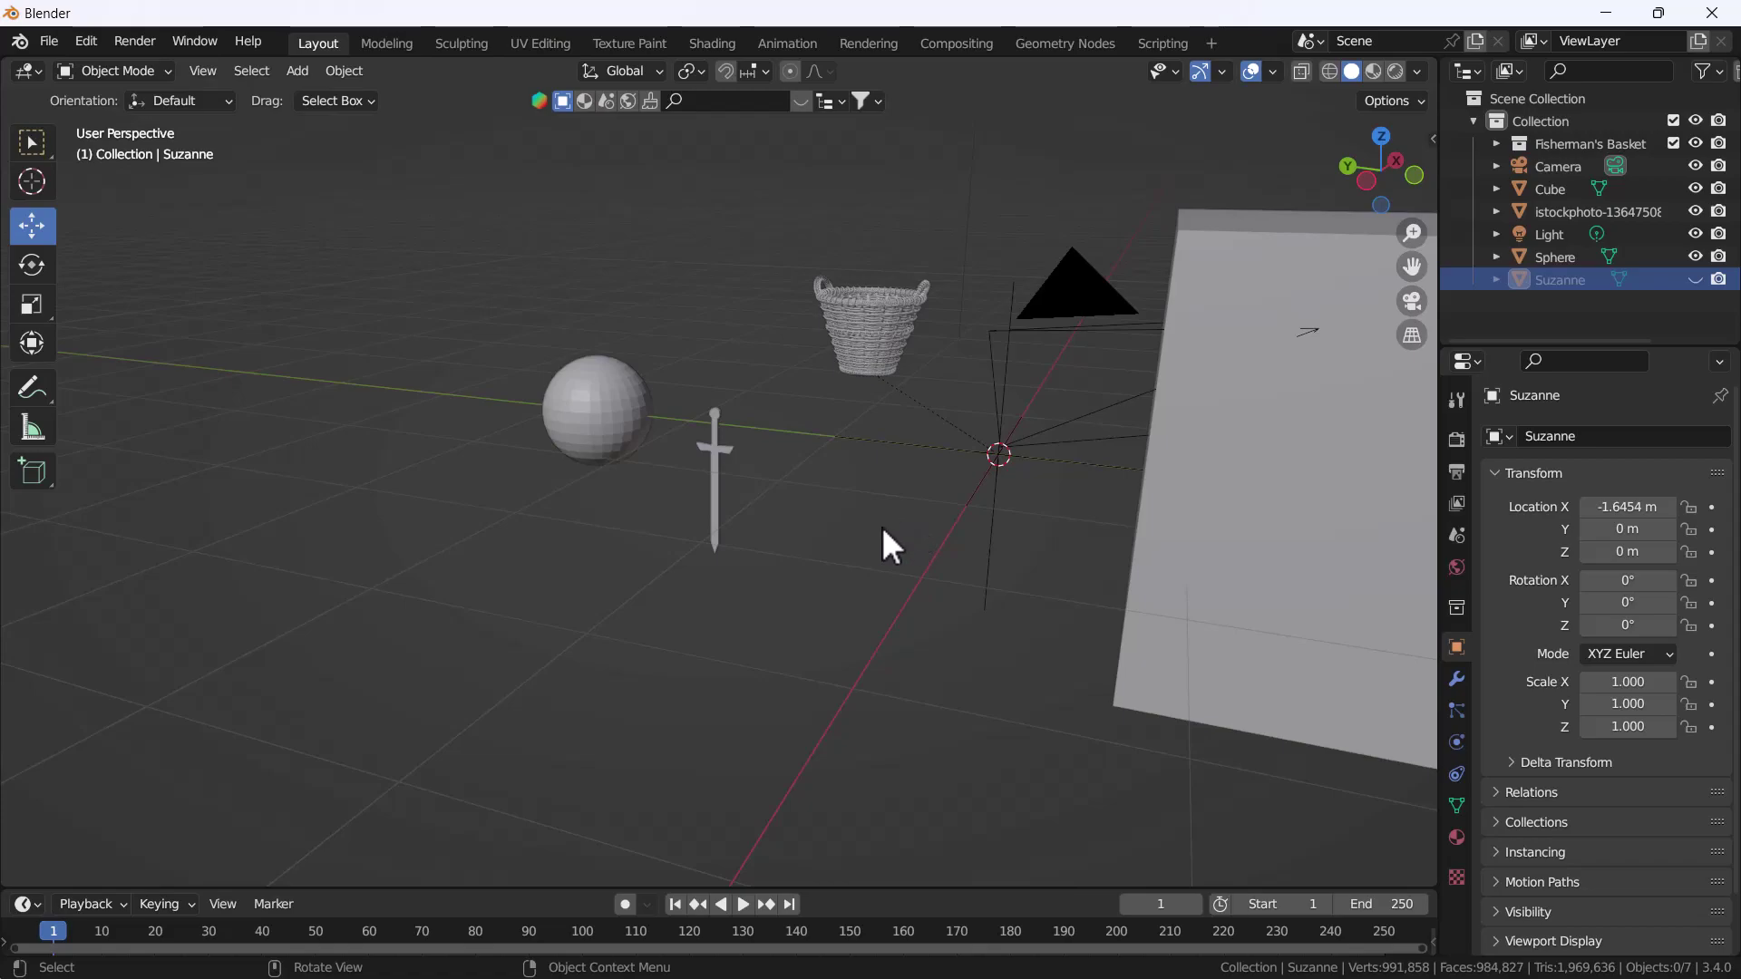
pyautogui.hotkey('alt', 'h')
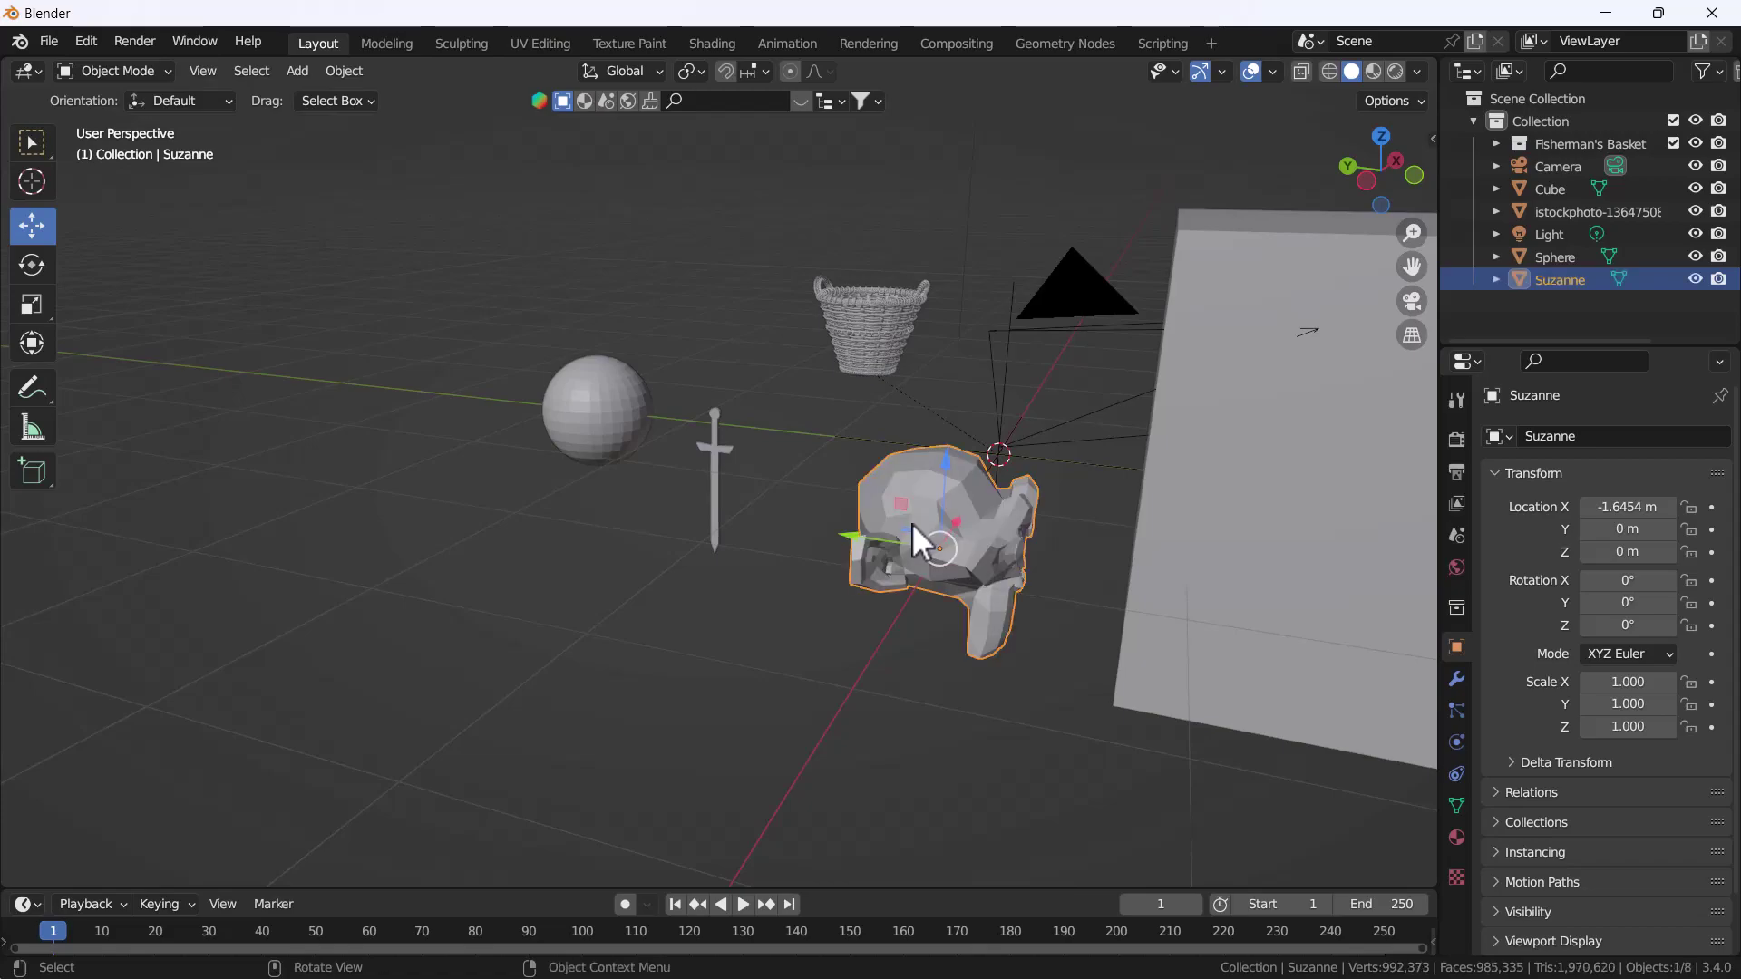
pyautogui.scroll(2, 915, 531)
pyautogui.scroll(3, 961, 533)
pyautogui.moveTo(1004, 524); pyautogui.dragTo(942, 515, button='middle')
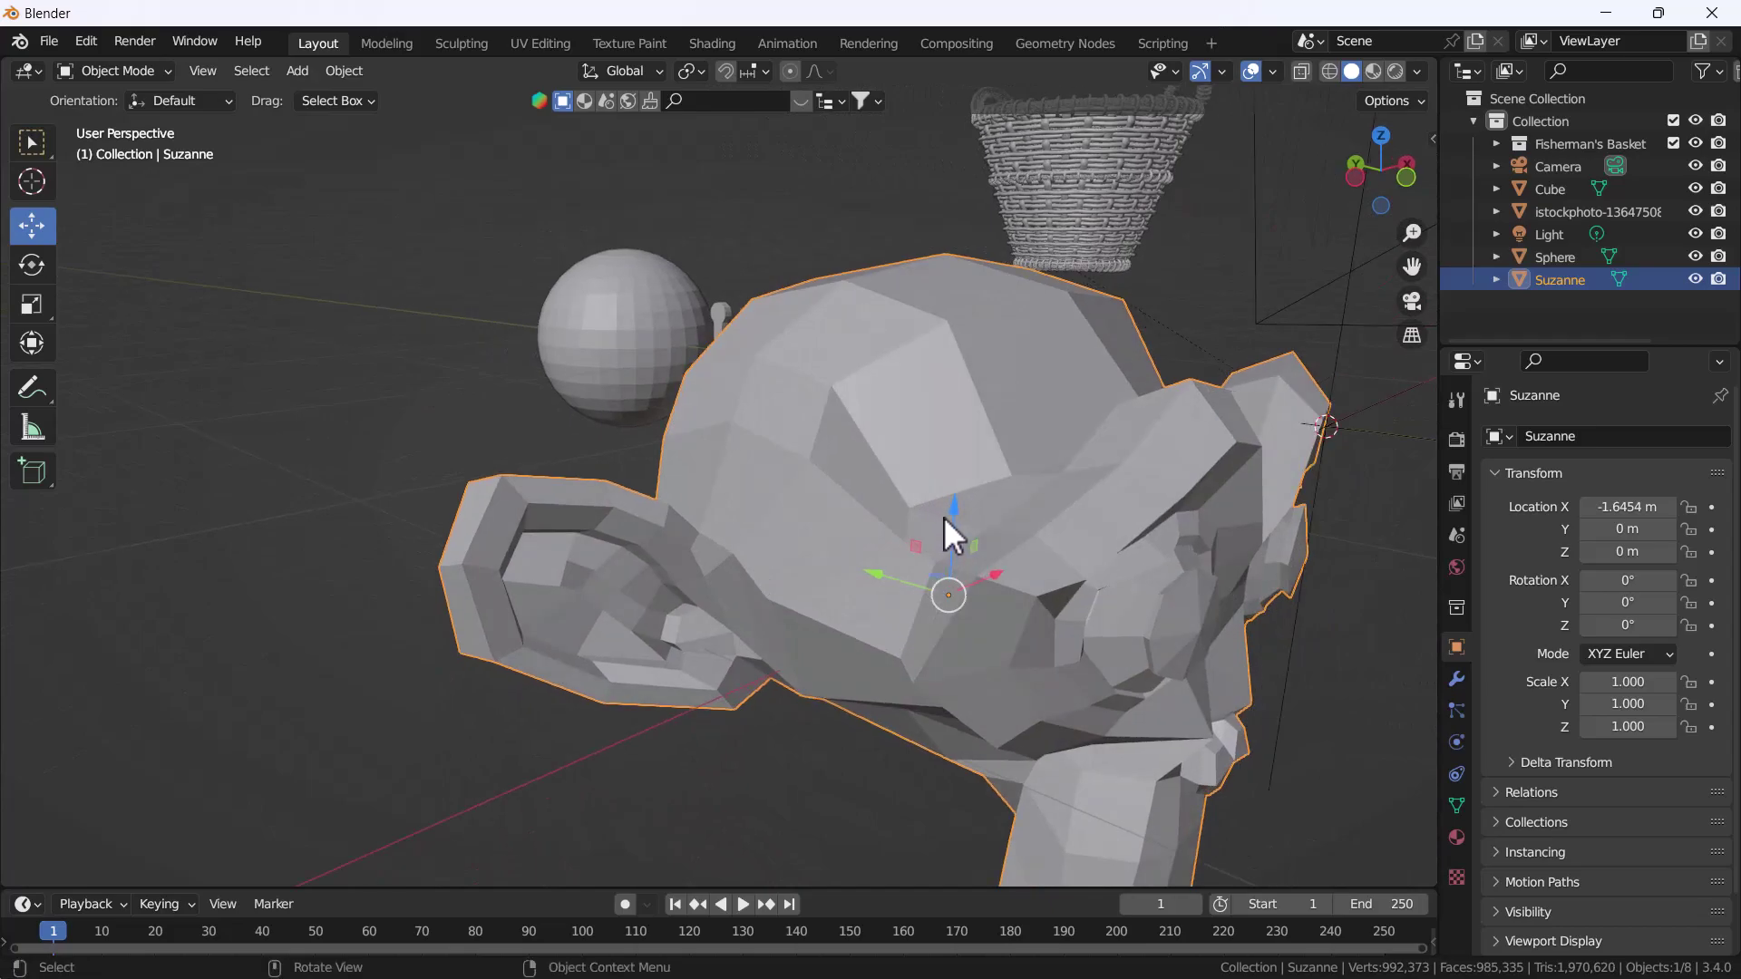
pyautogui.scroll(-2, 947, 535)
# In Edit Mode, select the whole eye piece with Ctrl+L and hide it
pyautogui.press('Tab')
pyautogui.scroll(1, 980, 559)
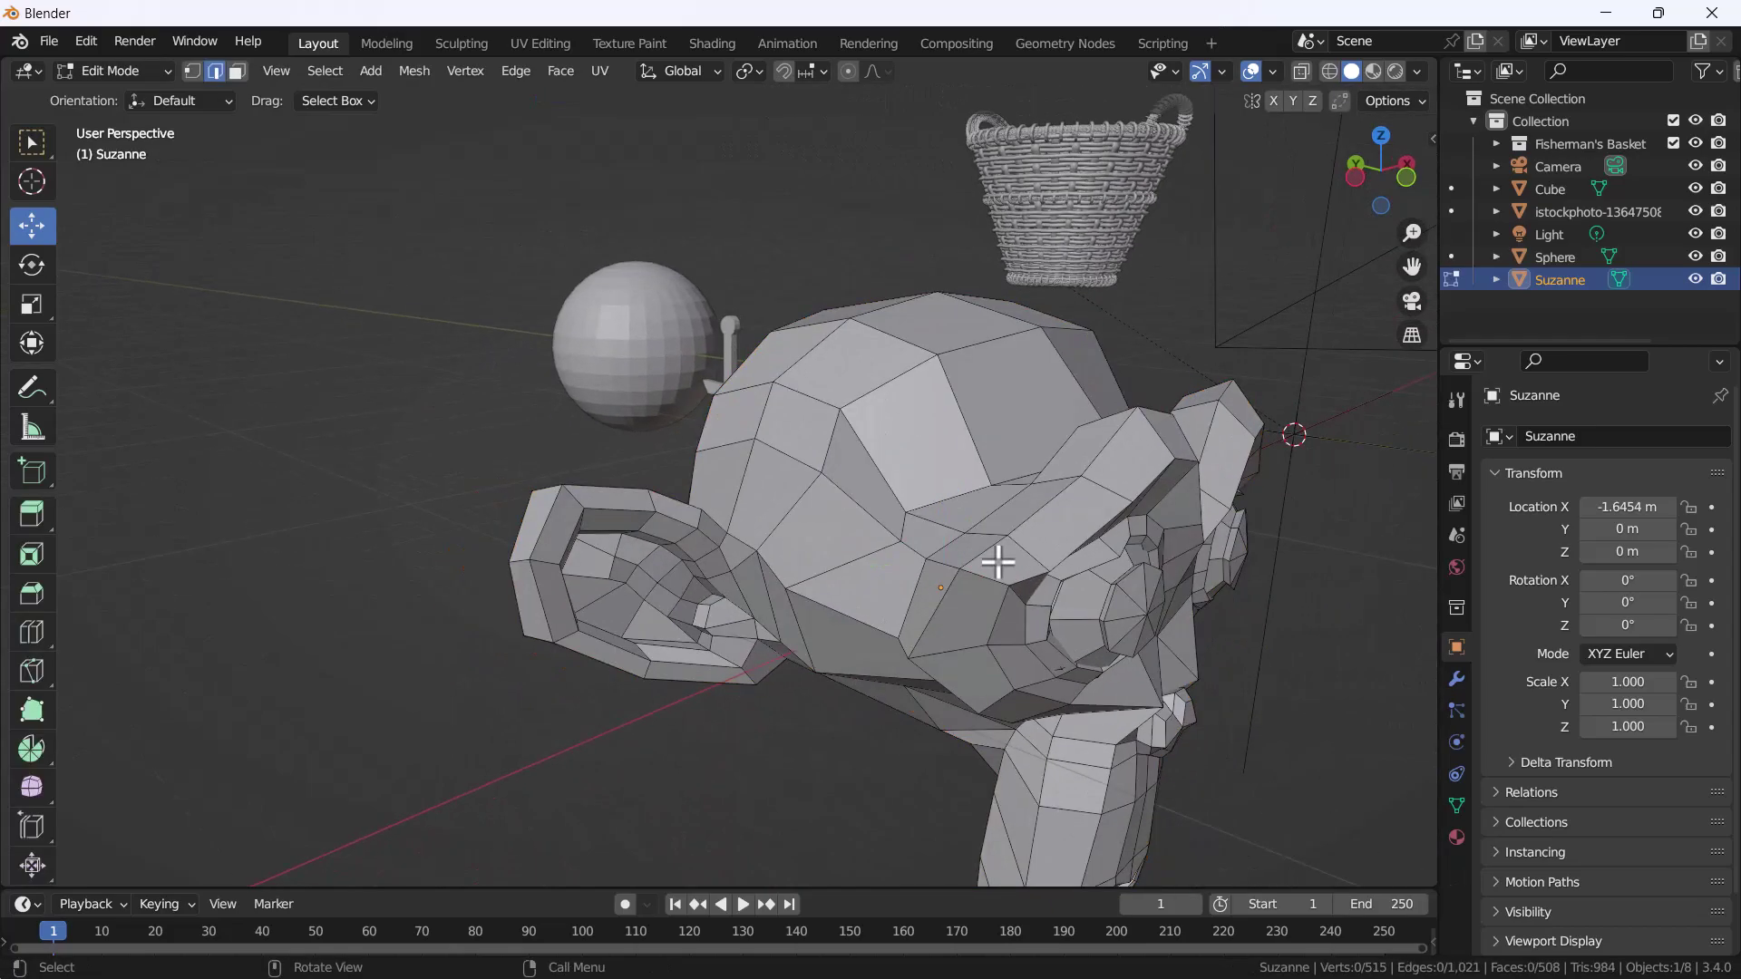
pyautogui.scroll(2, 997, 563)
pyautogui.scroll(2, 1043, 556)
pyautogui.moveTo(1108, 576); pyautogui.dragTo(907, 517, button='middle')
pyautogui.scroll(4, 906, 517)
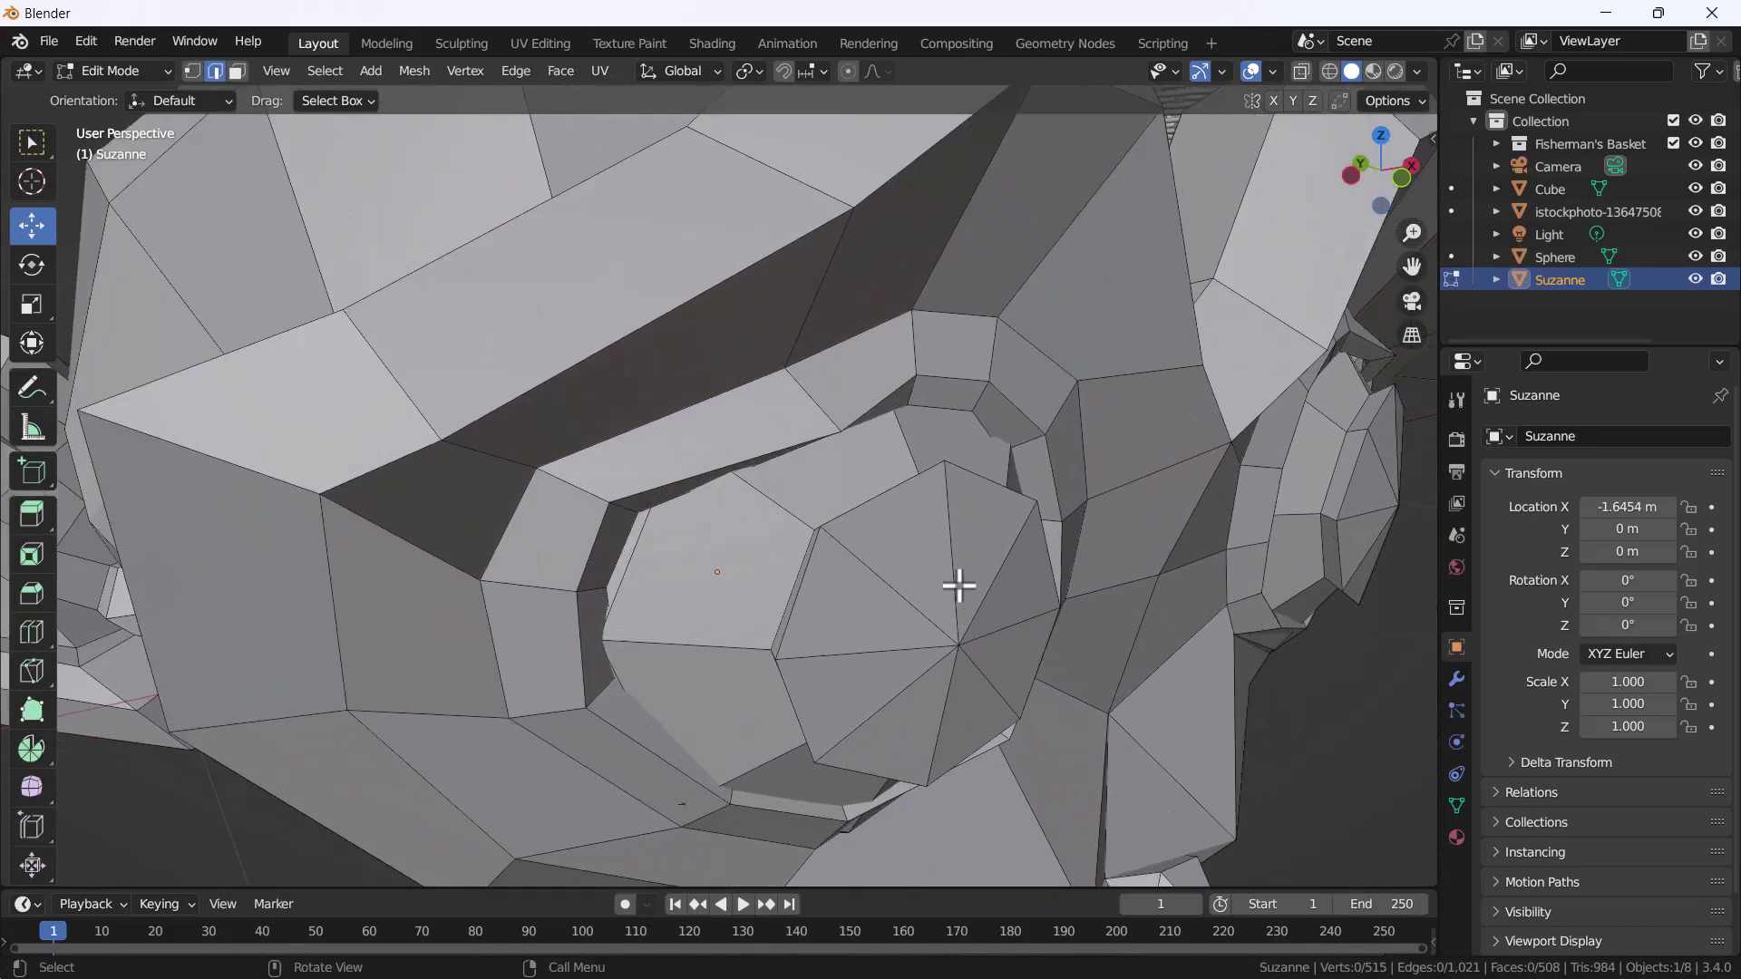
pyautogui.scroll(2, 850, 508)
pyautogui.click(846, 518)
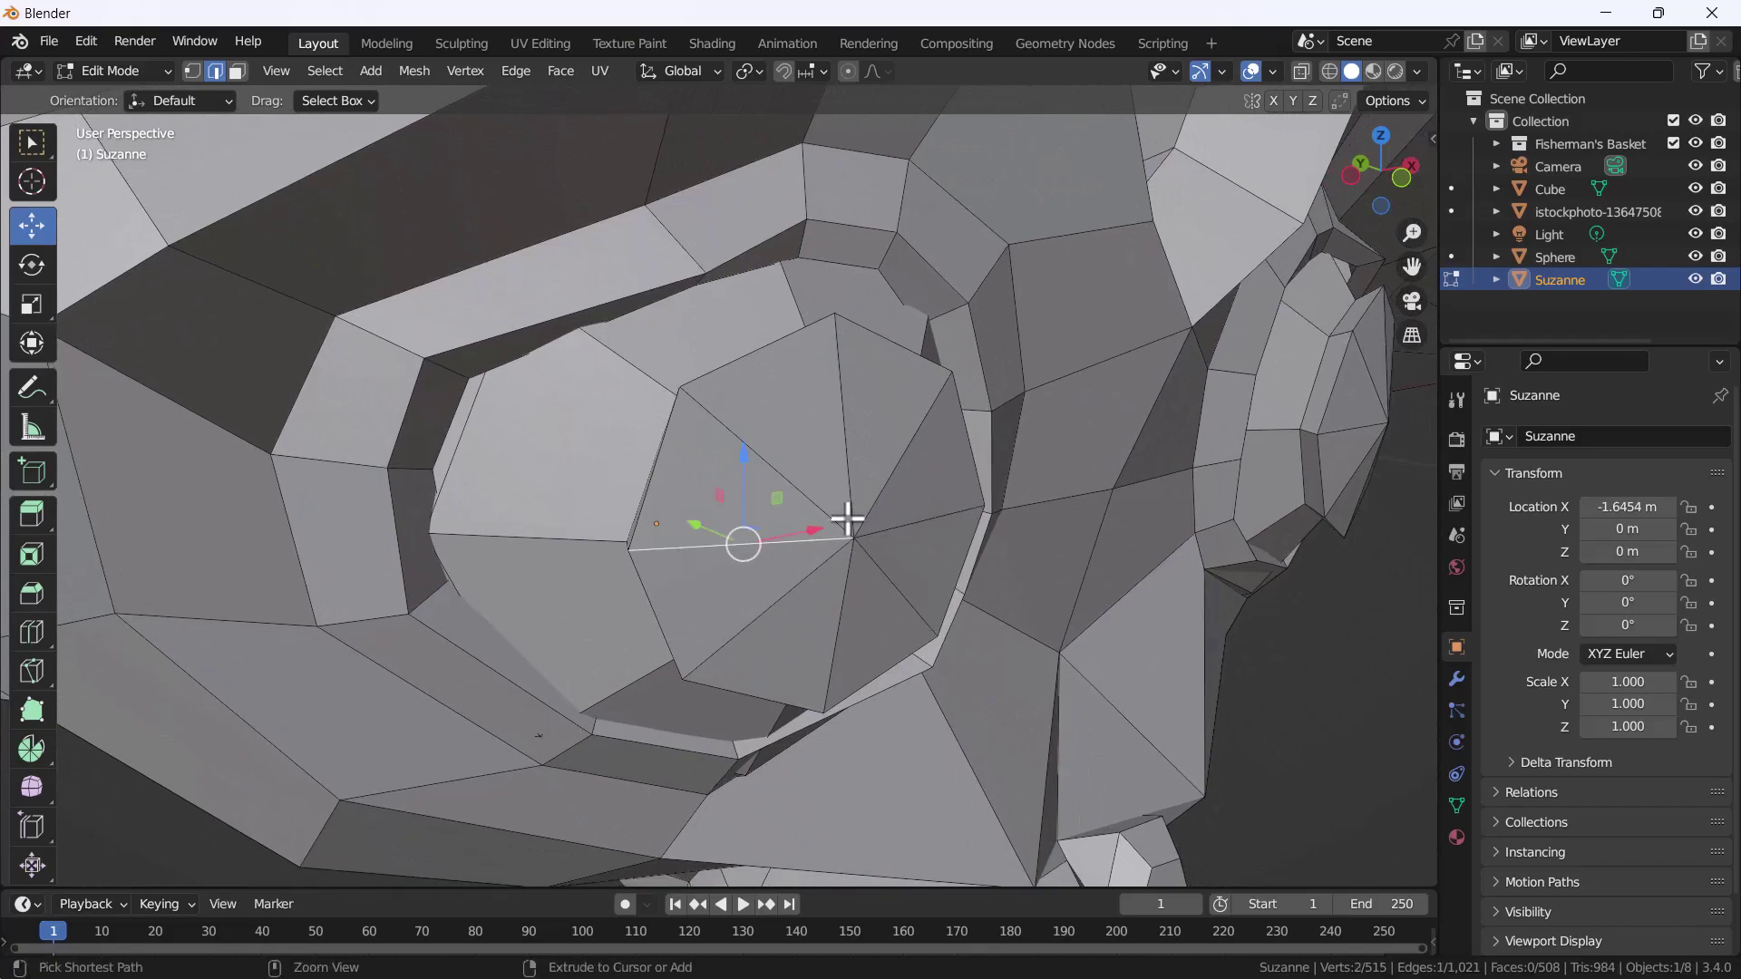
pyautogui.hotkey('ctrl', 'l')
pyautogui.press('h')
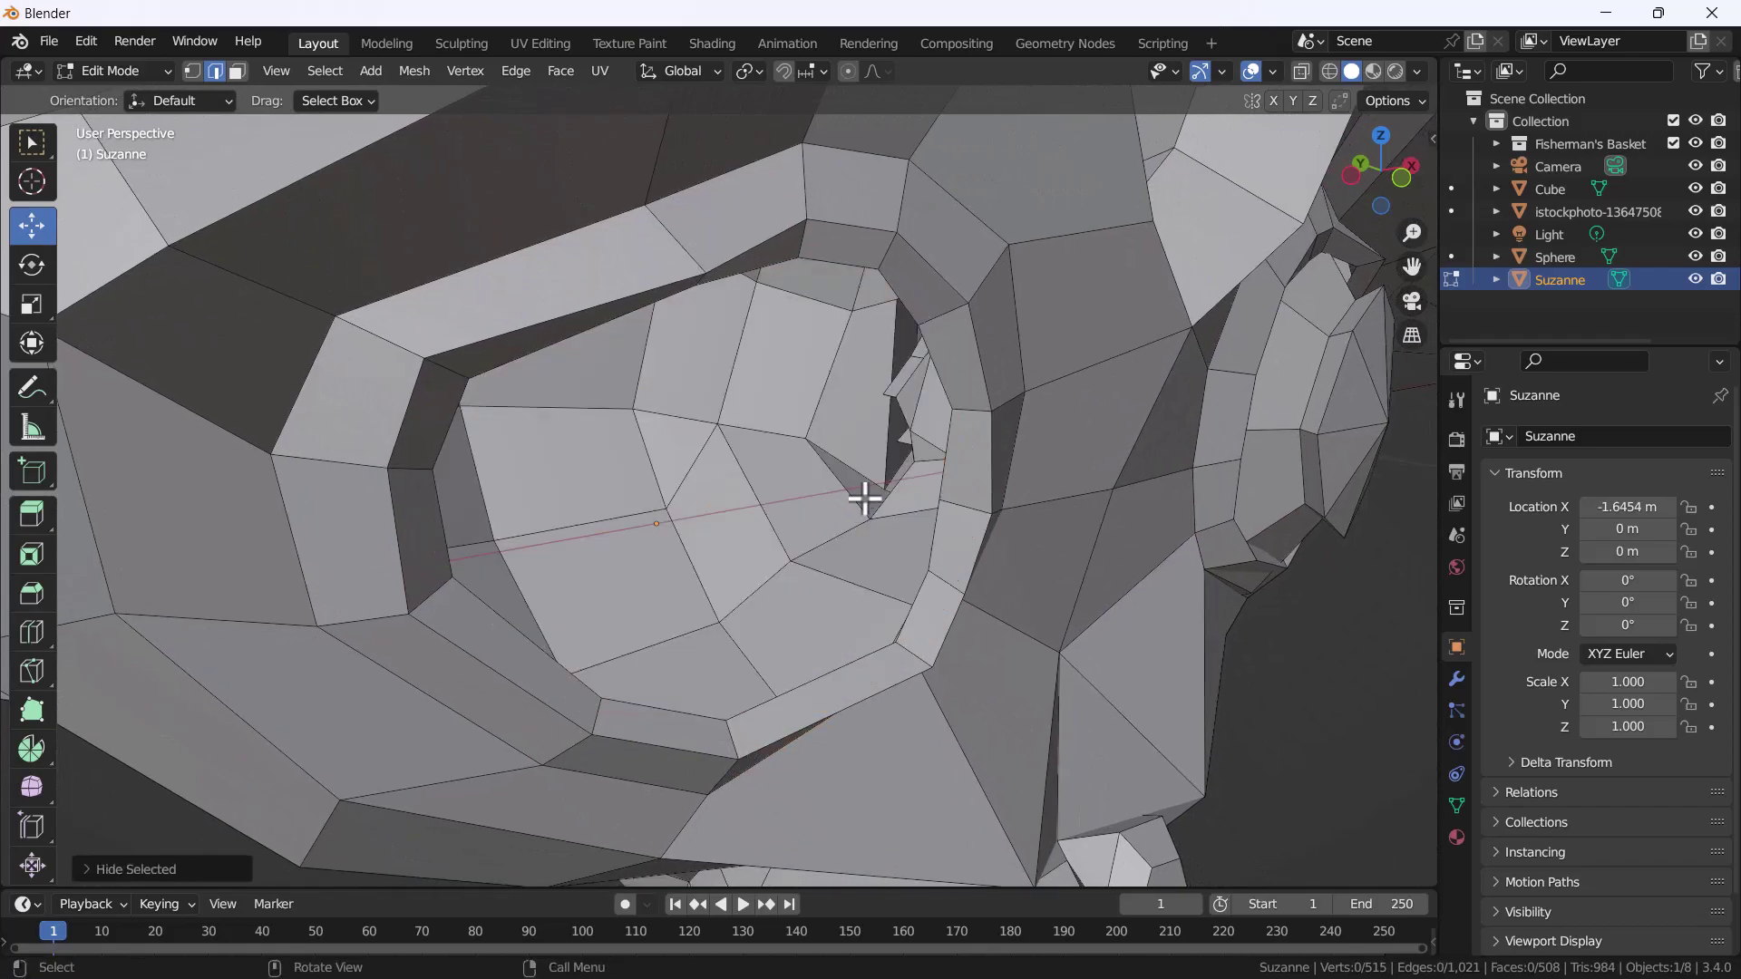
# Reveal the hidden eye piece, deselect it and return to Object Mode
pyautogui.scroll(-6, 843, 490)
pyautogui.moveTo(822, 481)
pyautogui.mouseDown(button='middle')
pyautogui.moveTo(877, 510)
pyautogui.moveTo(894, 498)
pyautogui.moveTo(843, 486)
pyautogui.moveTo(810, 511)
pyautogui.mouseUp(button='middle')
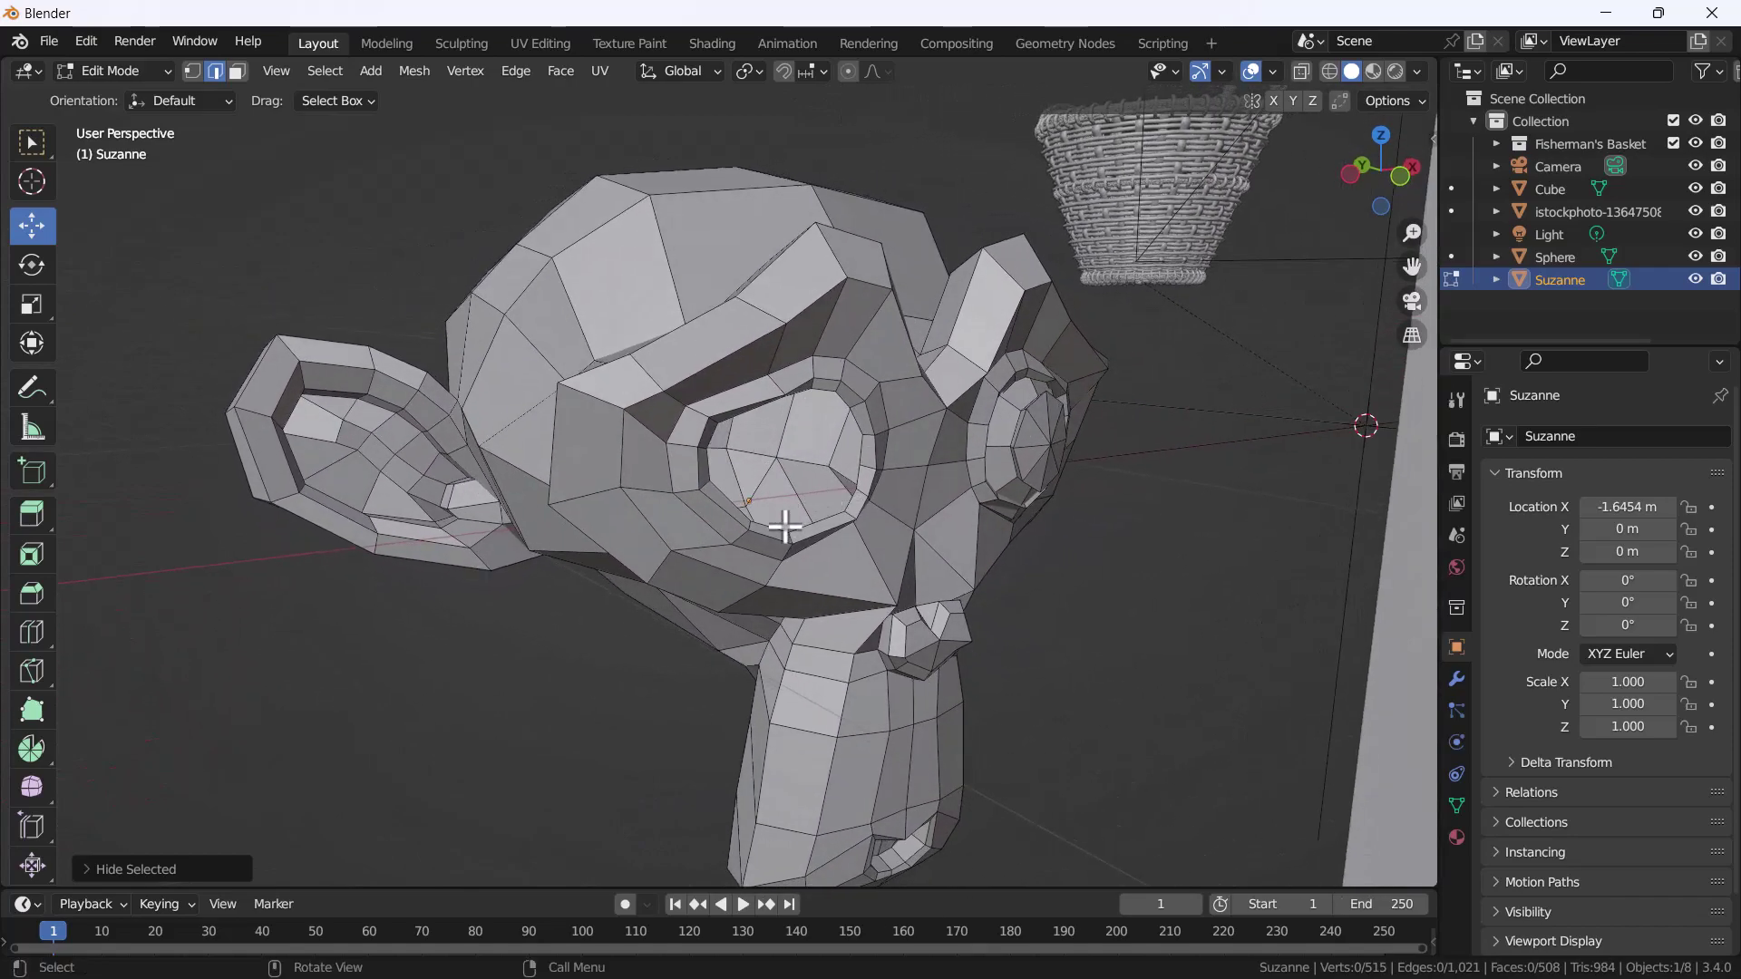
pyautogui.hotkey('alt', 'h')
pyautogui.scroll(-3, 775, 549)
pyautogui.click(685, 632)
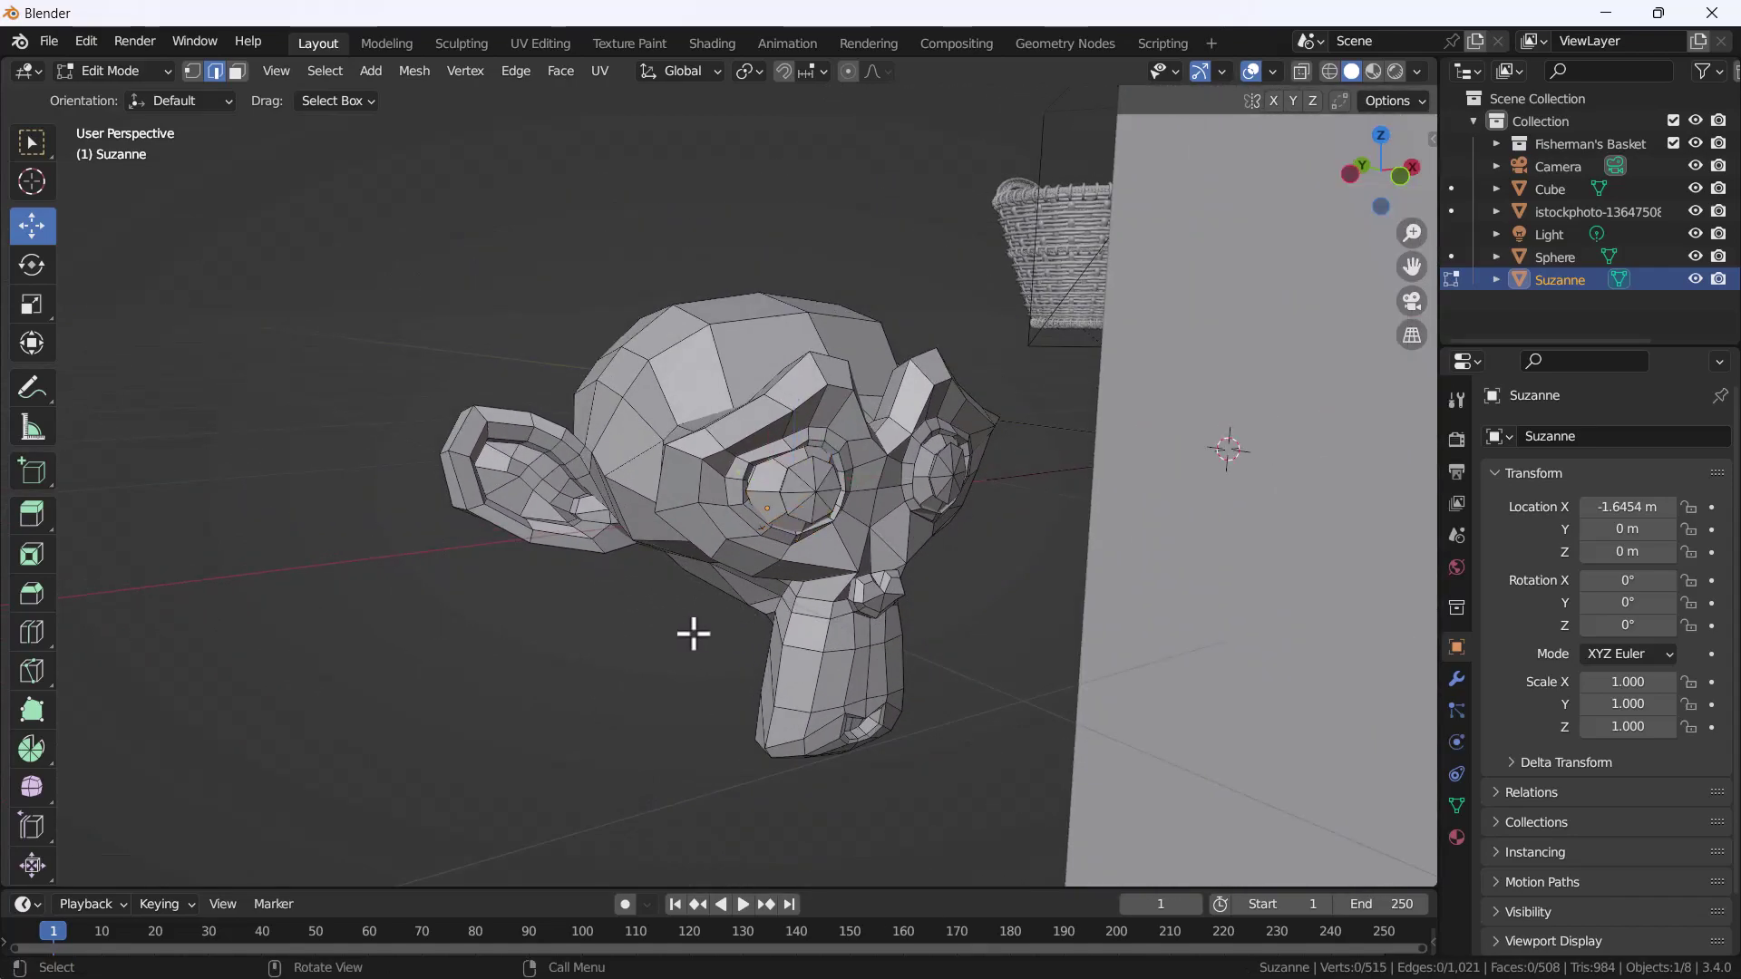
pyautogui.press('Tab')
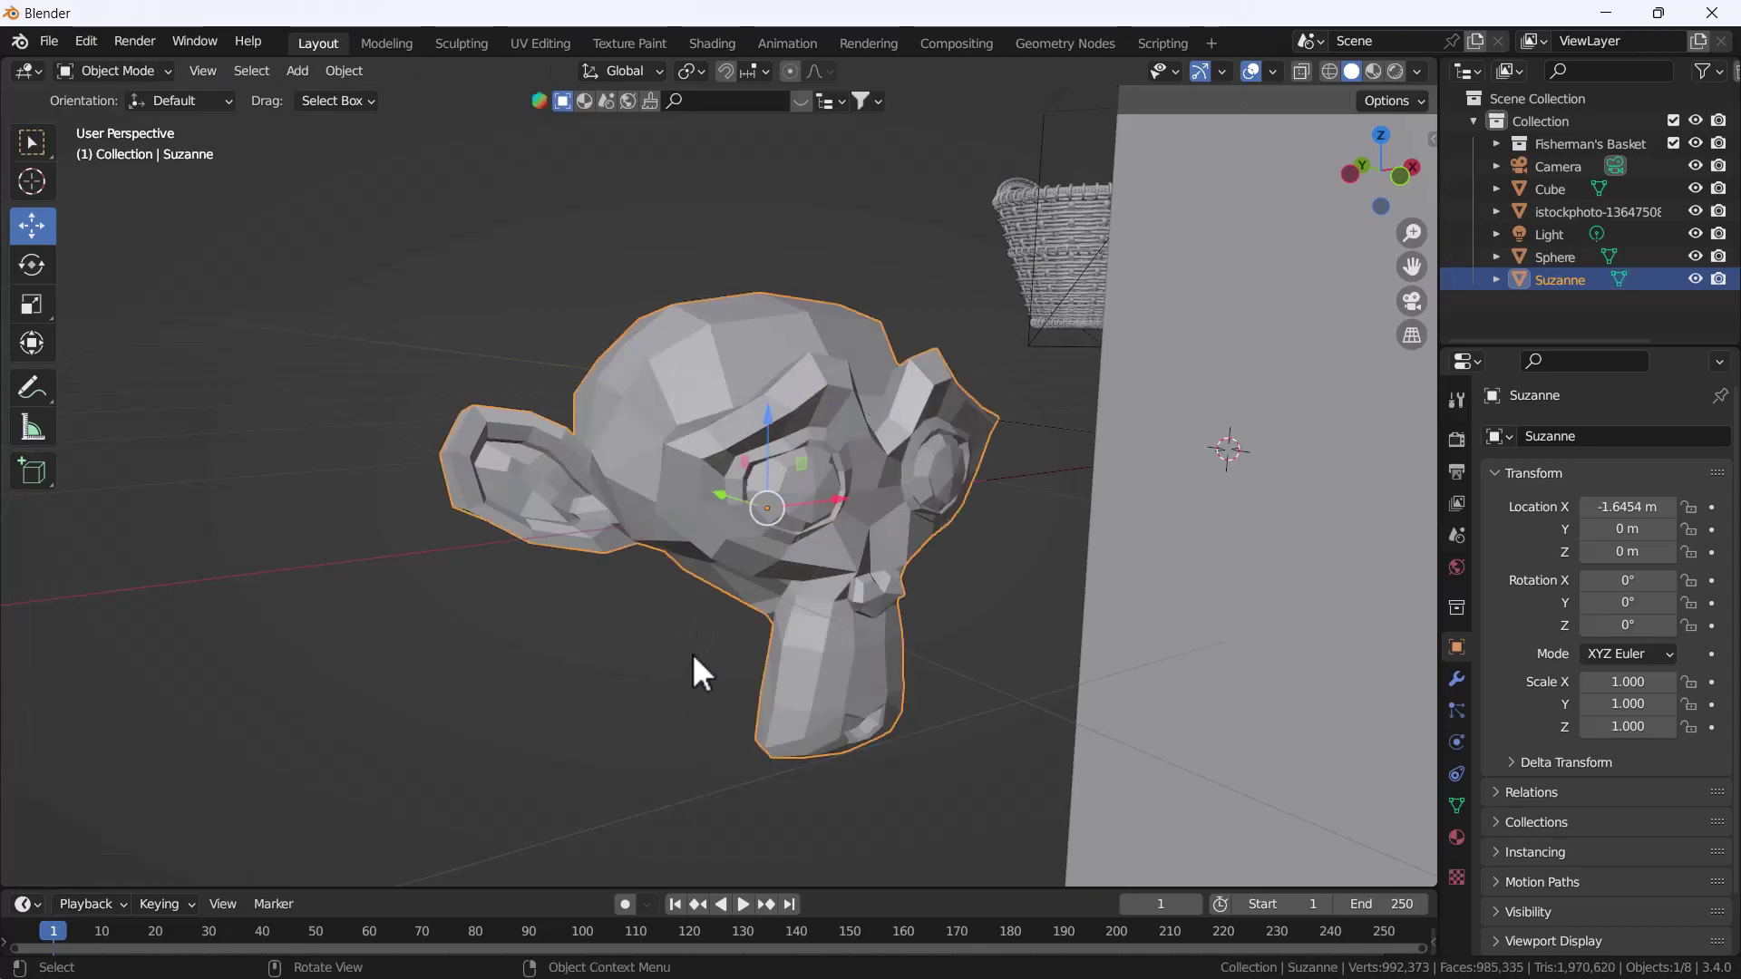
# Zoom far out until the cube, sphere, basket, camera and Suzanne are all visible
pyautogui.scroll(-3, 691, 648)
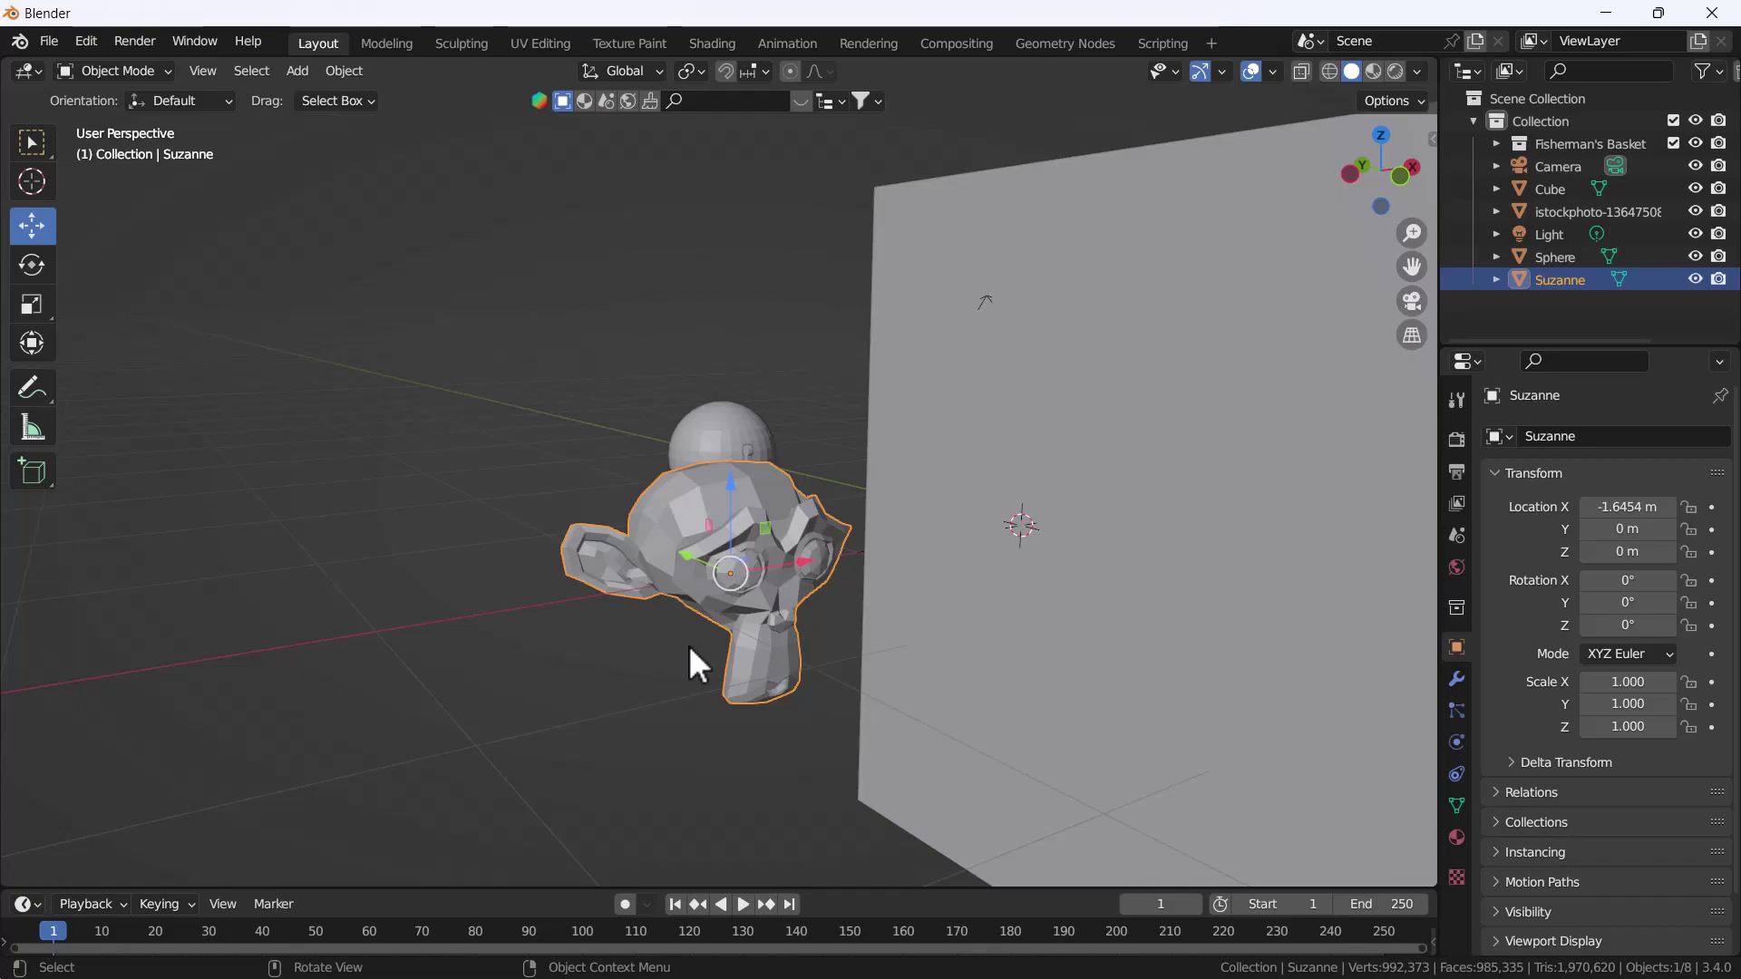
pyautogui.scroll(-5, 688, 645)
# Move the cube away from the scene and Suzanne along X to −9.157 m
pyautogui.scroll(-3, 650, 526)
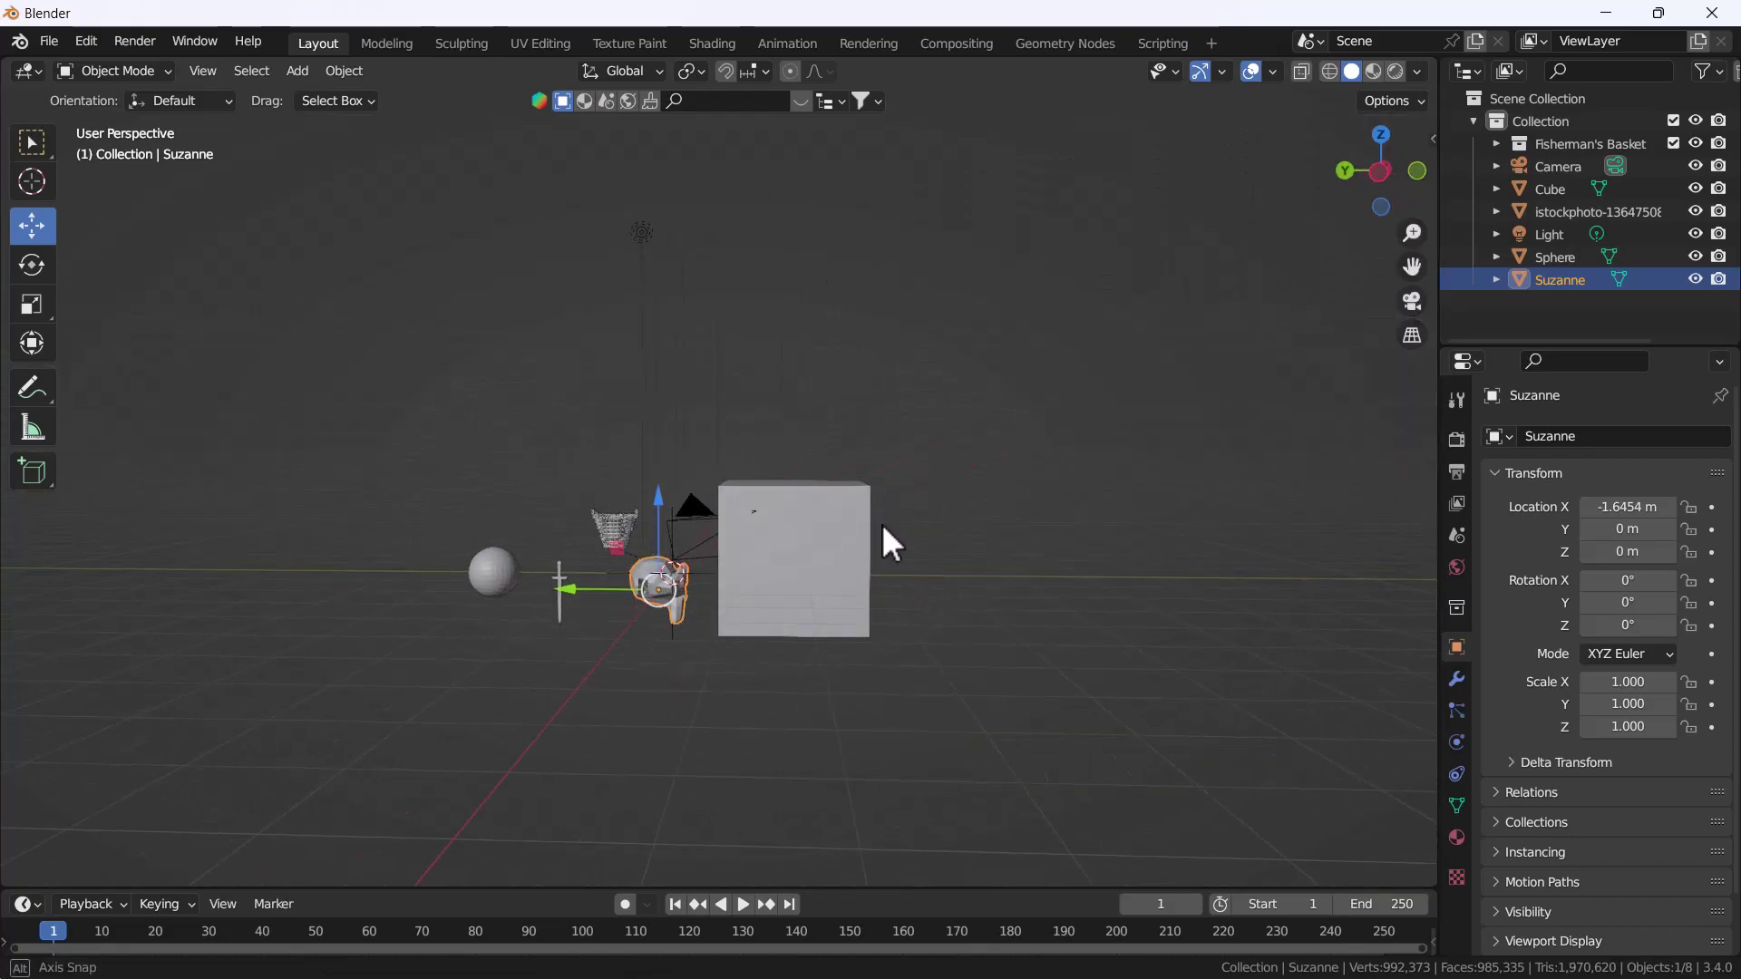
pyautogui.scroll(4, 583, 524)
pyautogui.scroll(-4, 599, 524)
pyautogui.scroll(-2, 640, 504)
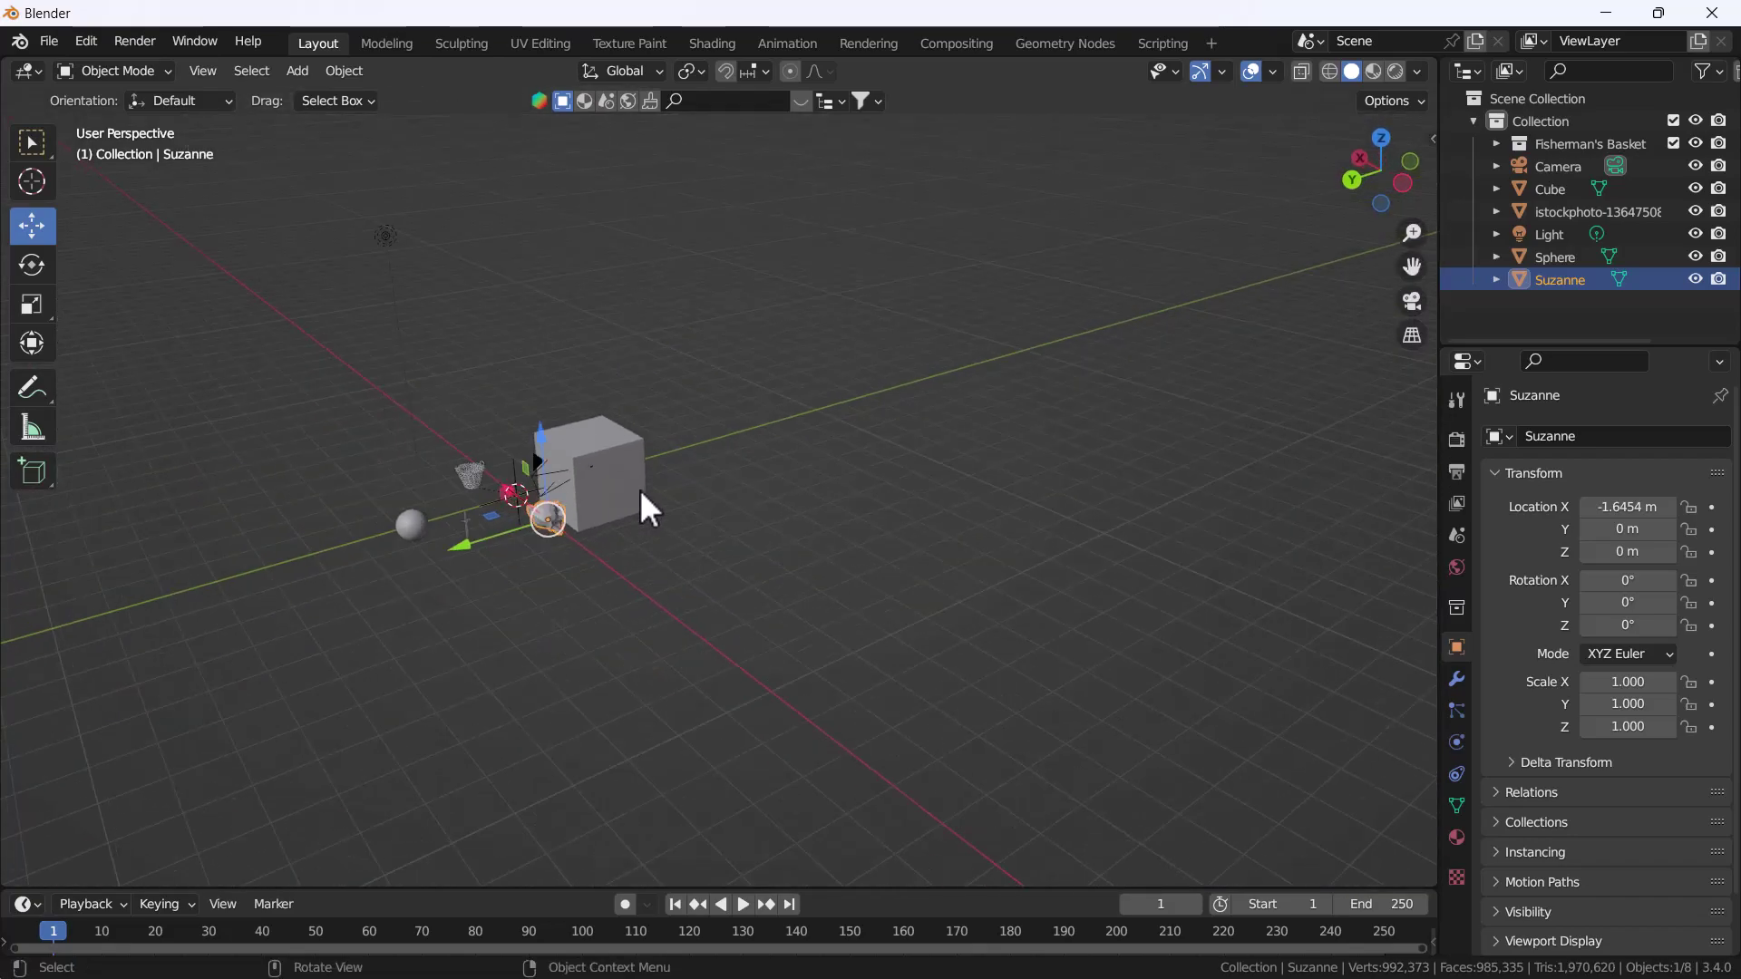
pyautogui.click(609, 489)
pyautogui.press('g')
pyautogui.click(981, 404)
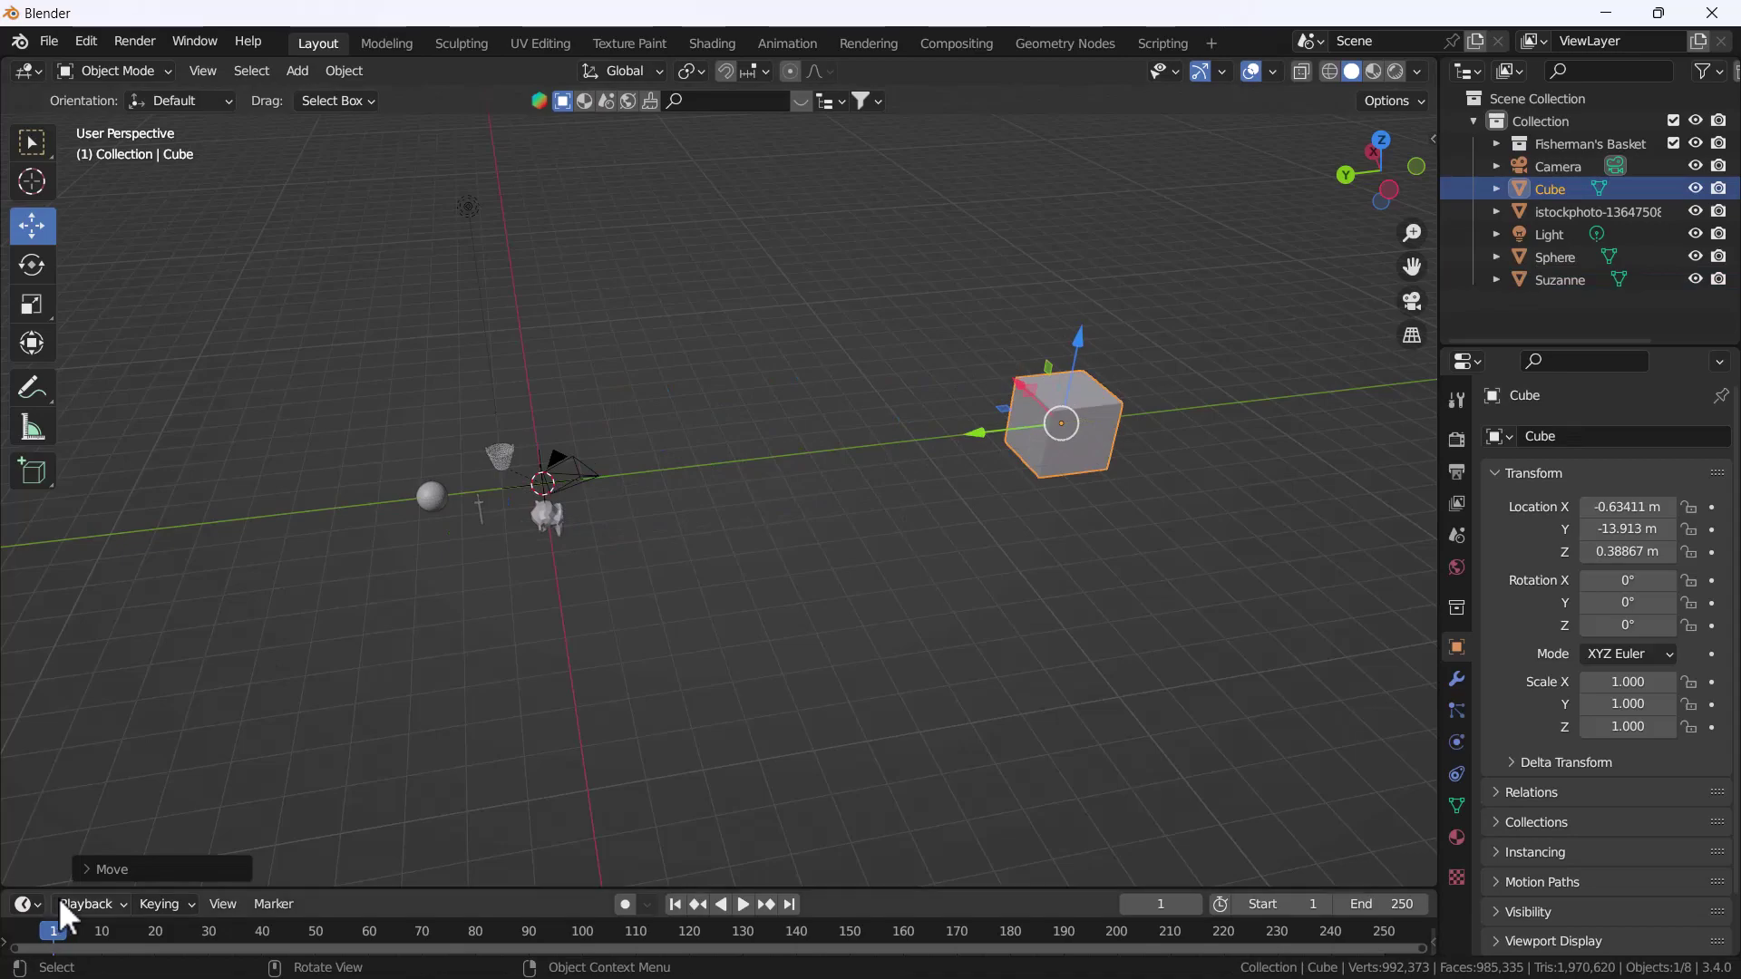
pyautogui.click(828, 600)
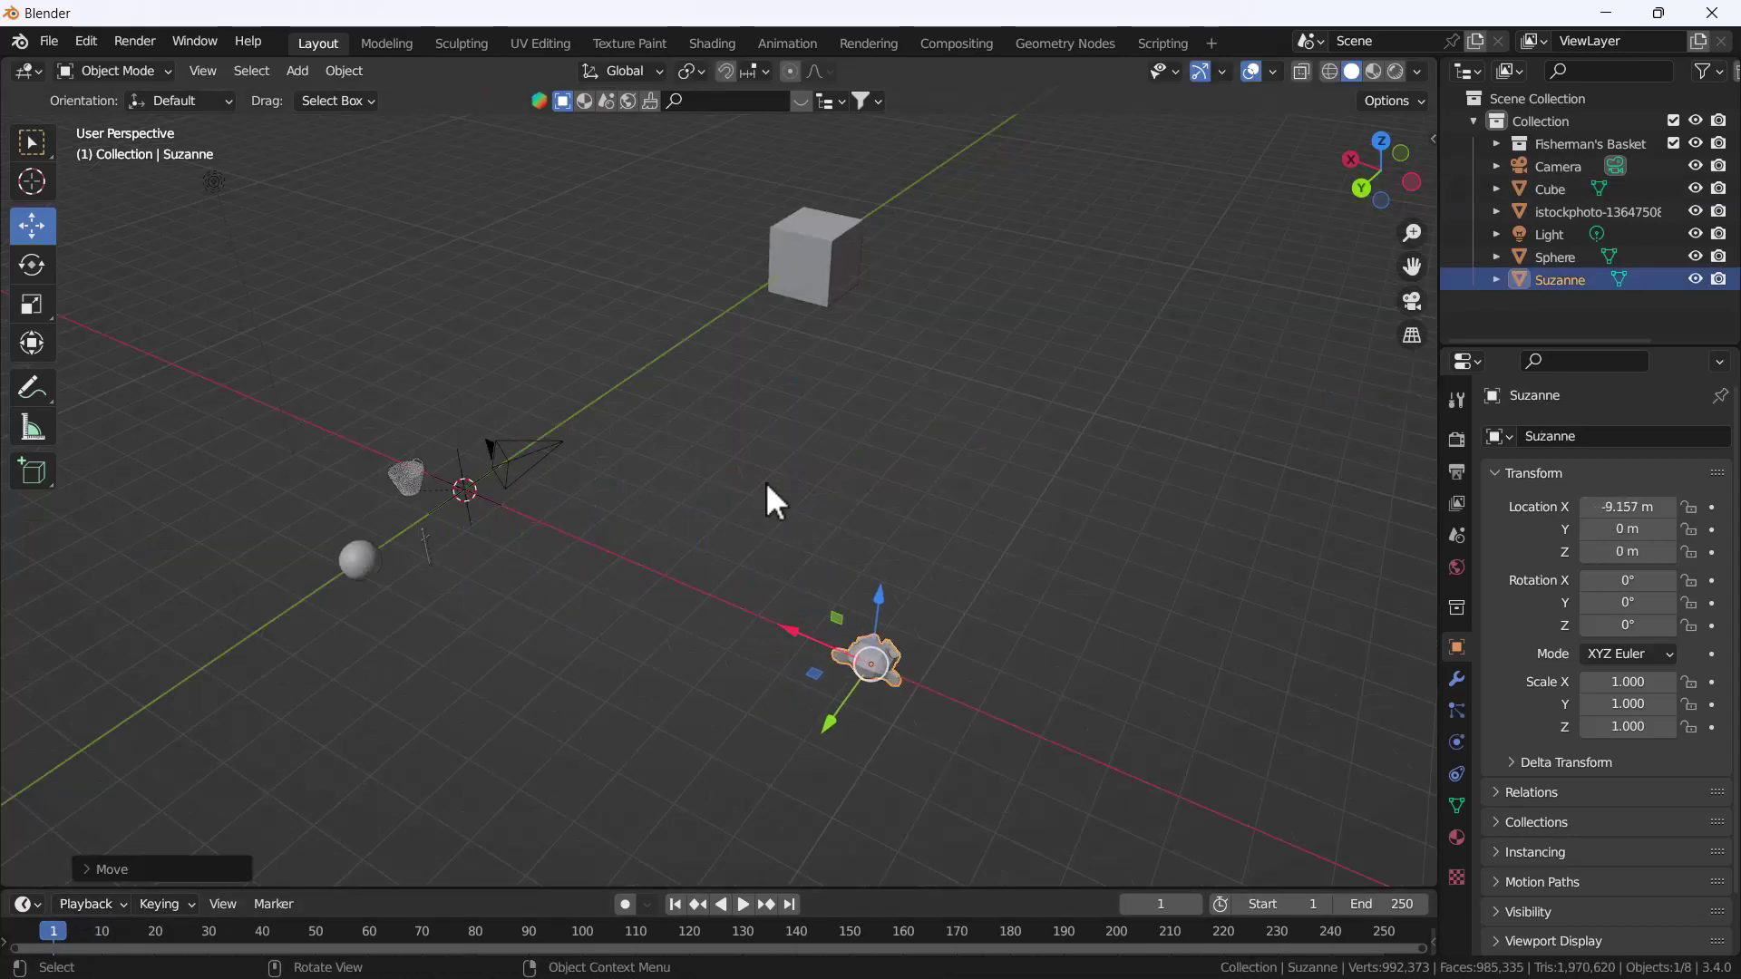
pyautogui.click(769, 481)
pyautogui.moveTo(769, 482)
pyautogui.mouseDown(button='middle')
pyautogui.moveTo(547, 552)
pyautogui.moveTo(983, 490)
pyautogui.moveTo(859, 493)
pyautogui.moveTo(727, 435)
pyautogui.moveTo(792, 590)
pyautogui.moveTo(789, 671)
pyautogui.mouseUp(button='middle')
# Keep the cube at Y −13.913 m after a cancelled move, and place the 3D cursor left of the scene
pyautogui.click(1141, 410)
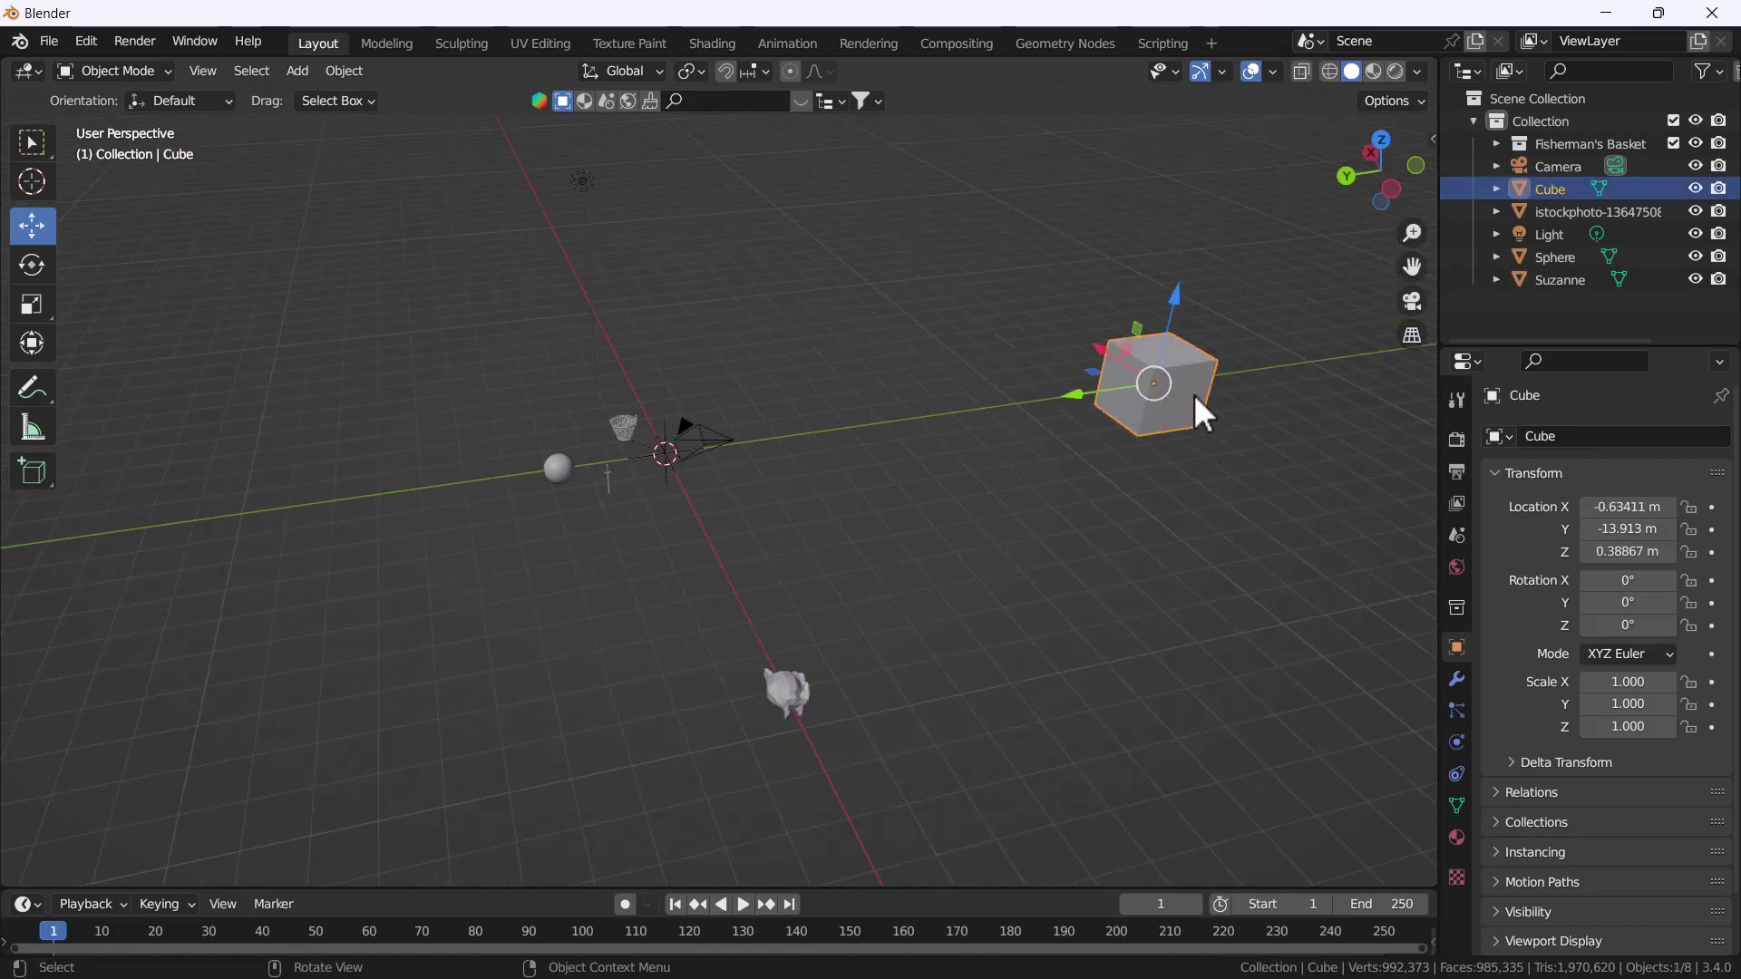
pyautogui.press('g')
pyautogui.press('y')
pyautogui.click(616, 469)
pyautogui.scroll(3, 656, 471)
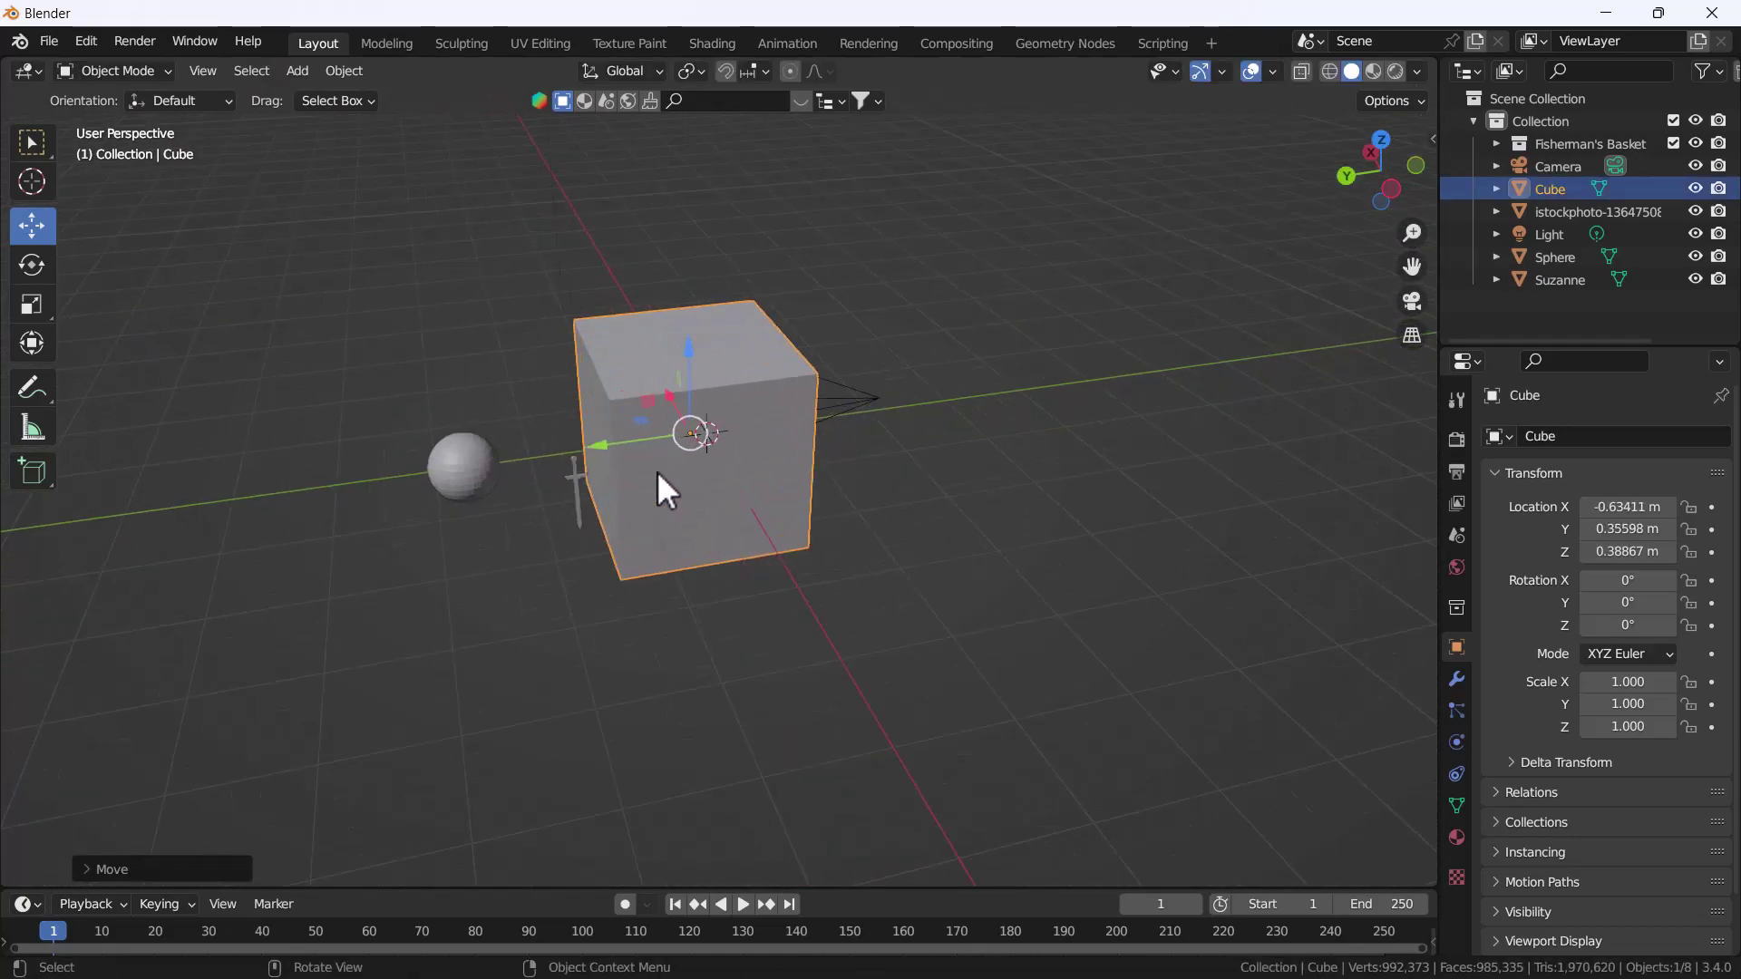
pyautogui.scroll(3, 635, 449)
pyautogui.press('g')
pyautogui.press('y')
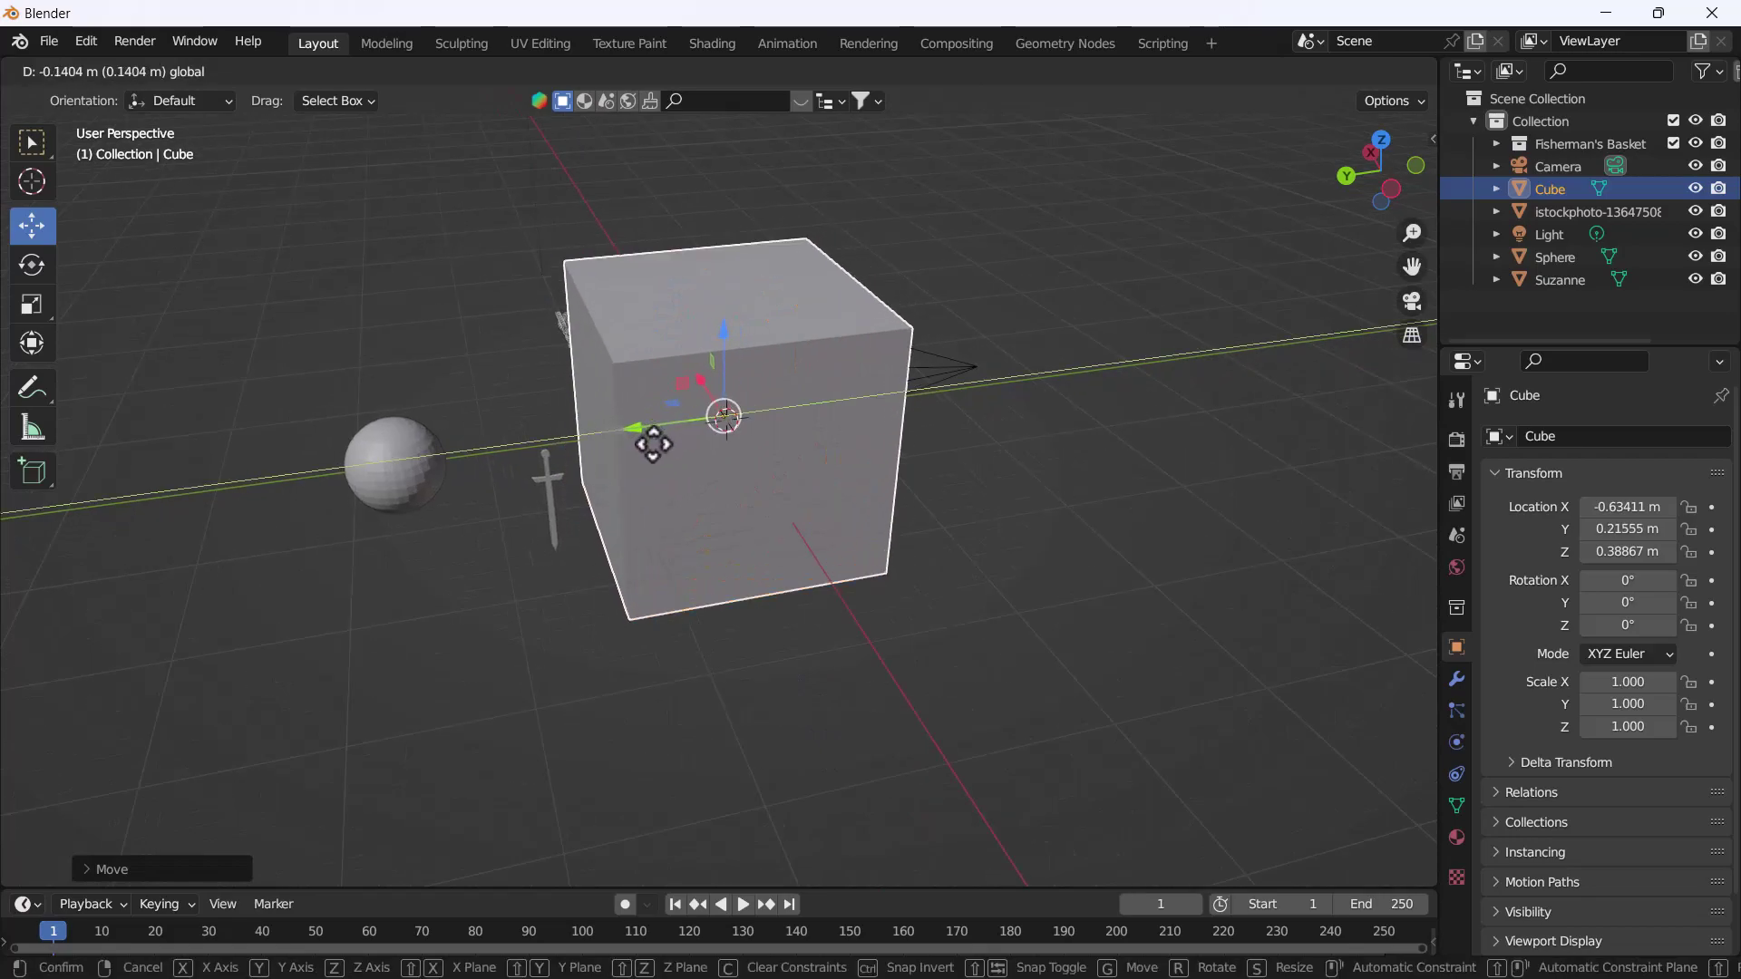
pyautogui.press('Escape')
pyautogui.scroll(-3, 689, 461)
pyautogui.scroll(-2, 703, 455)
pyautogui.hotkey('ctrl', 'z')
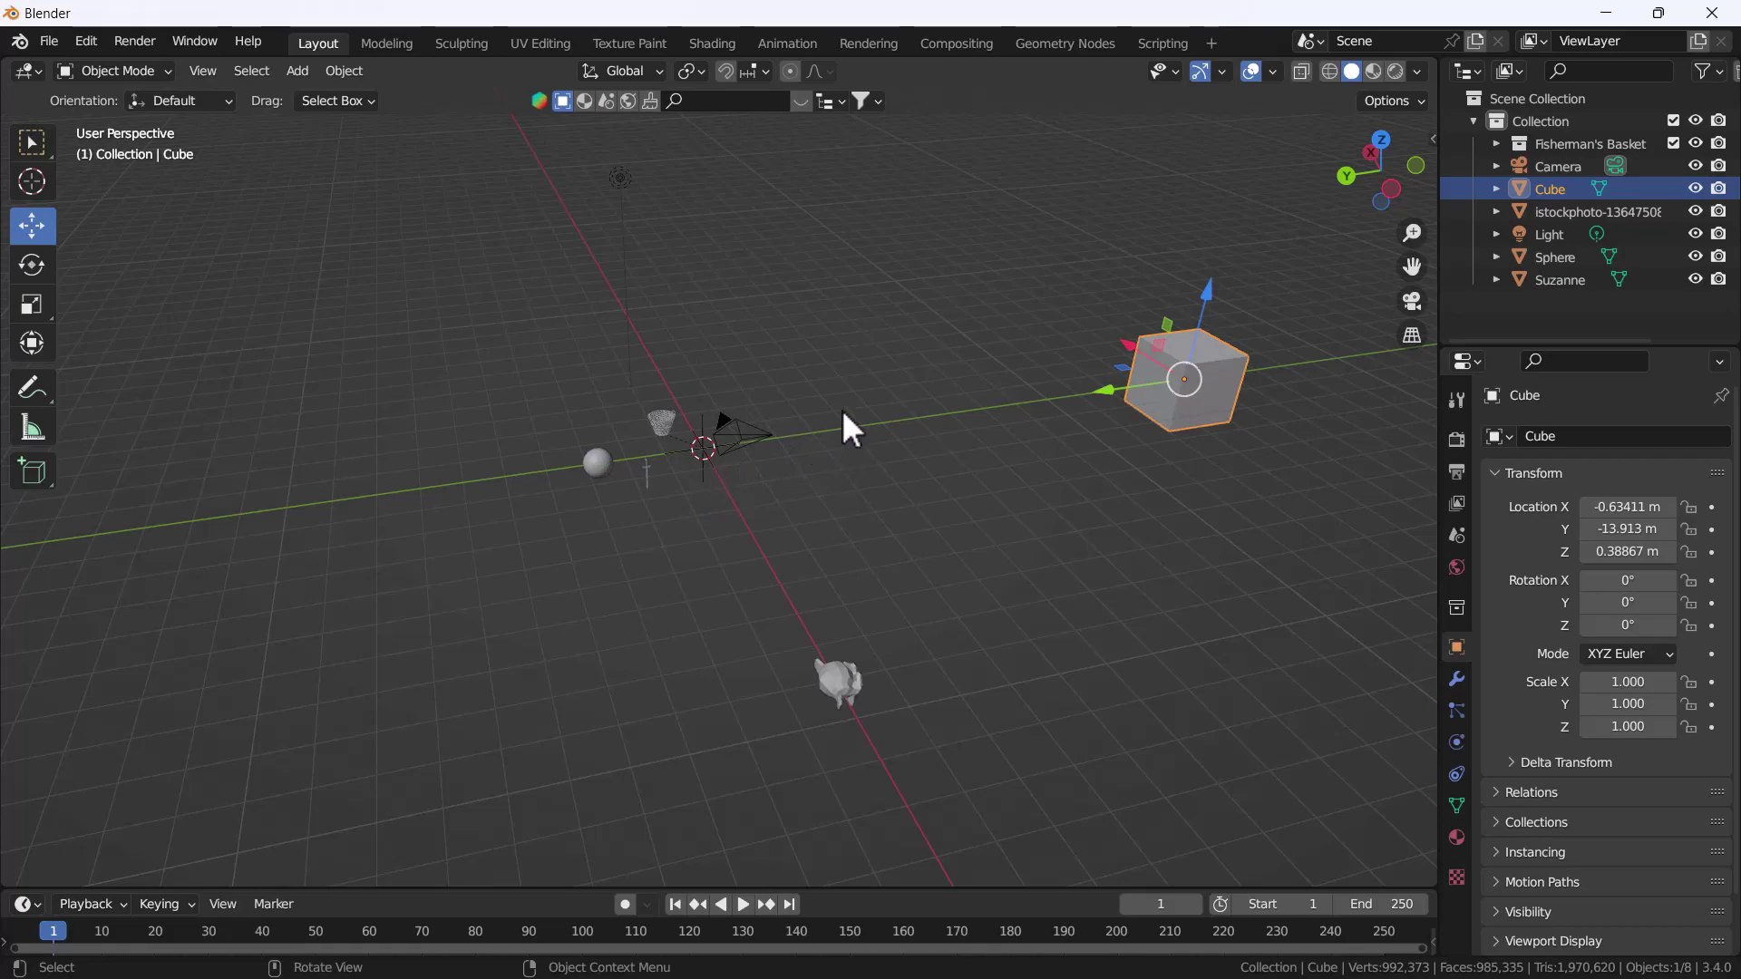
pyautogui.keyDown('shift'); pyautogui.moveTo(947, 315); pyautogui.dragTo(852, 387, button='right'); pyautogui.keyUp('shift')
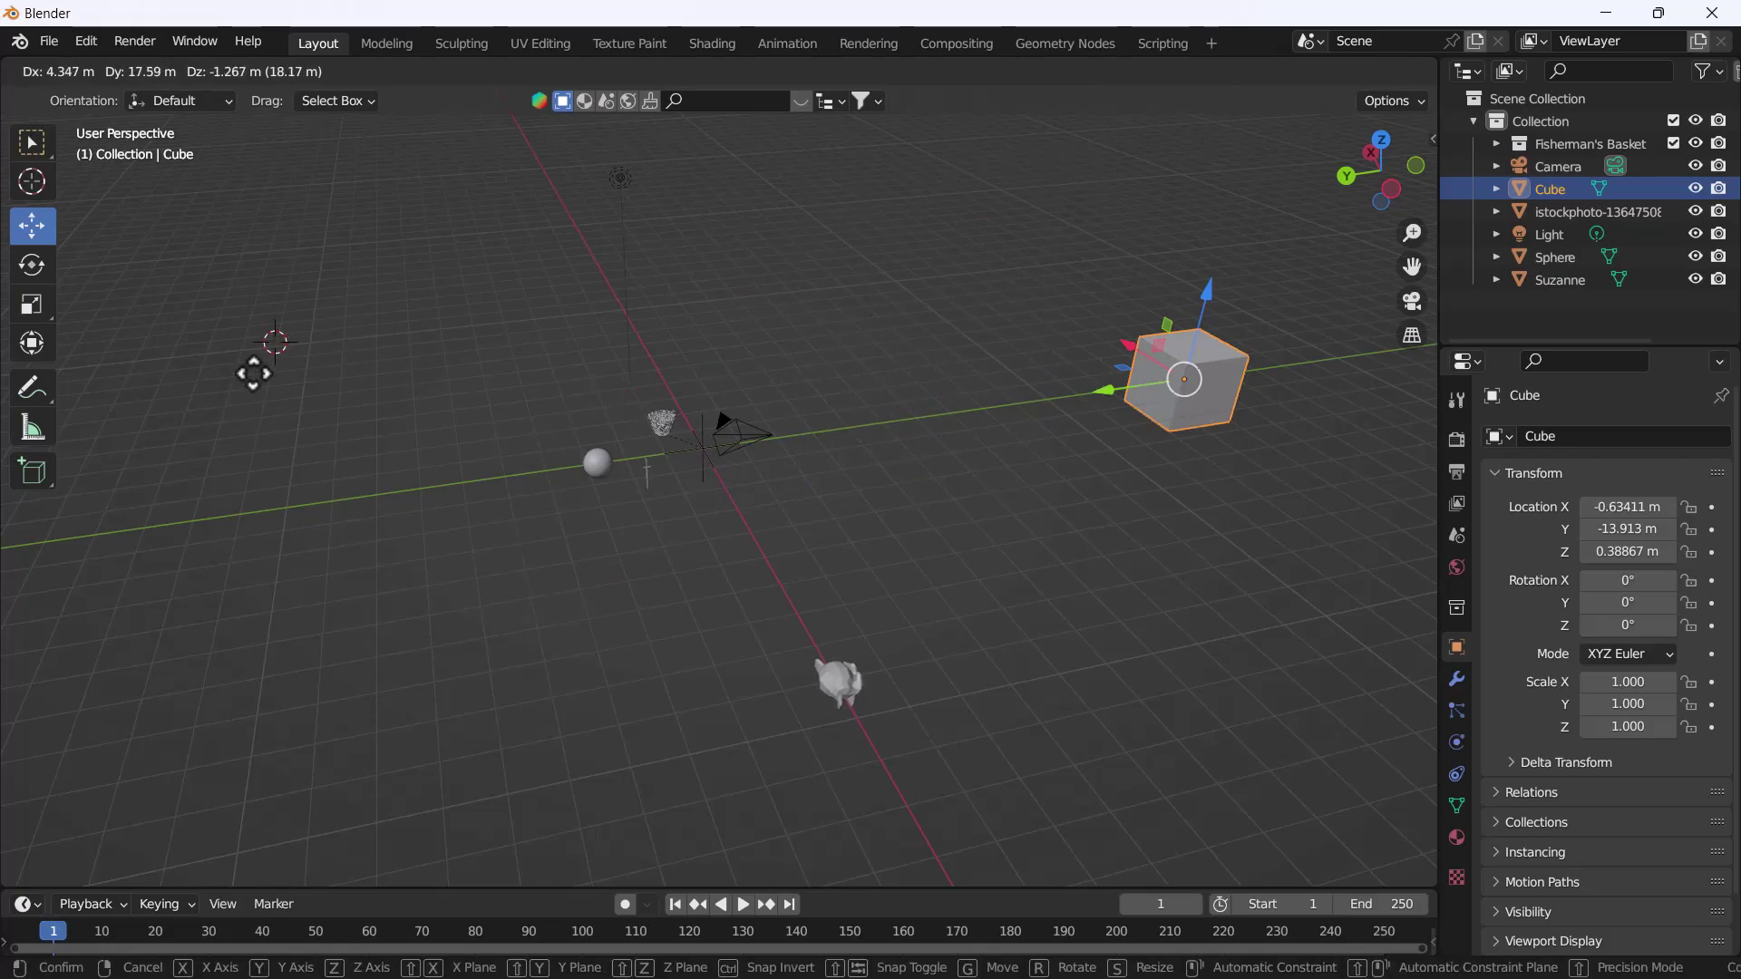
pyautogui.keyDown('shift'); pyautogui.moveTo(852, 387); pyautogui.dragTo(445, 426, button='right'); pyautogui.keyUp('shift')
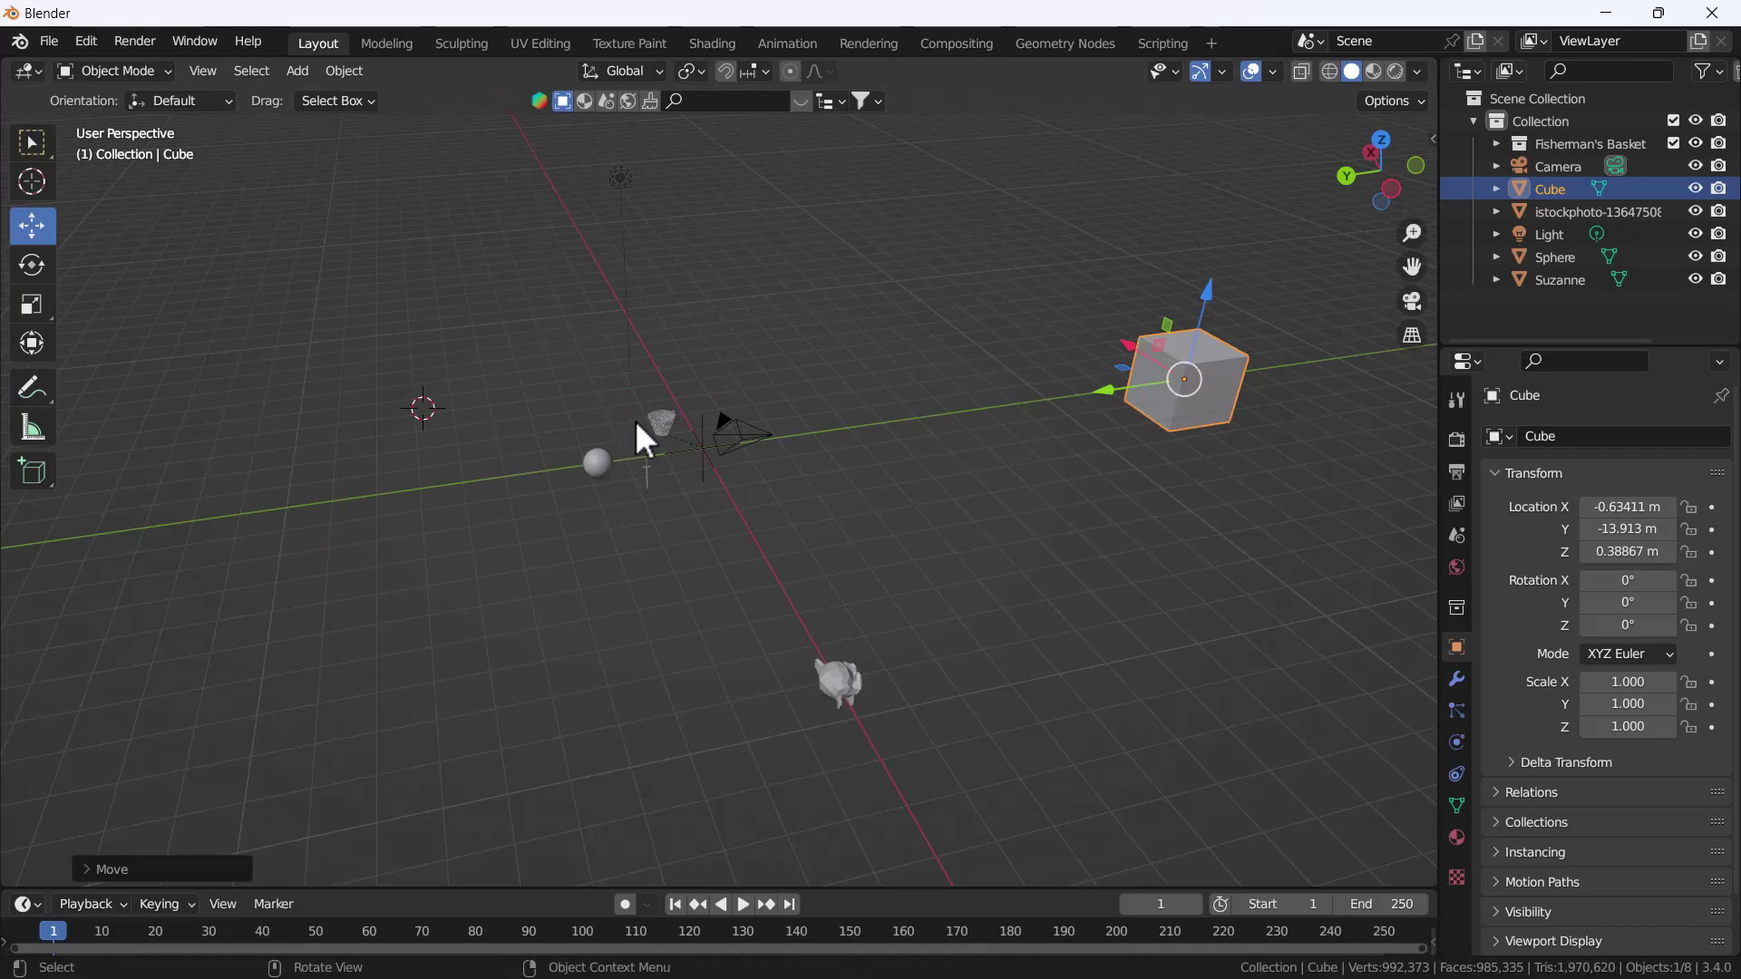
# Snap the 3D cursor to the world origin and reselect the cube
pyautogui.hotkey('shift', 's')
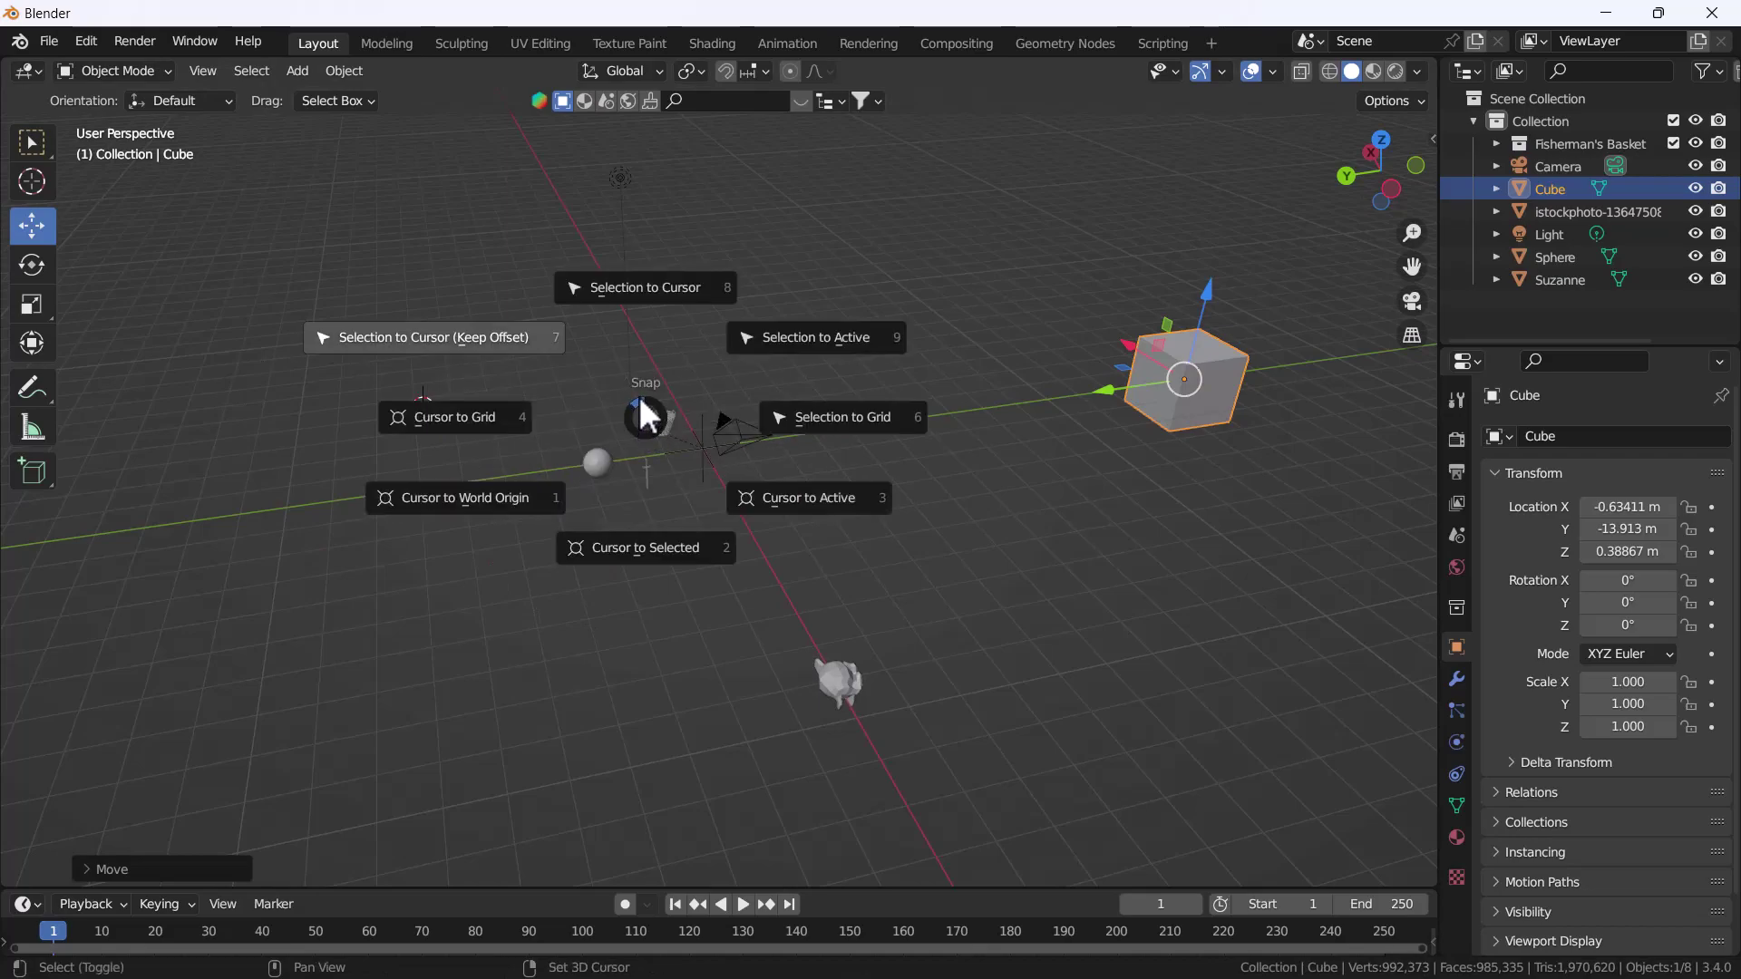
pyautogui.click(510, 500)
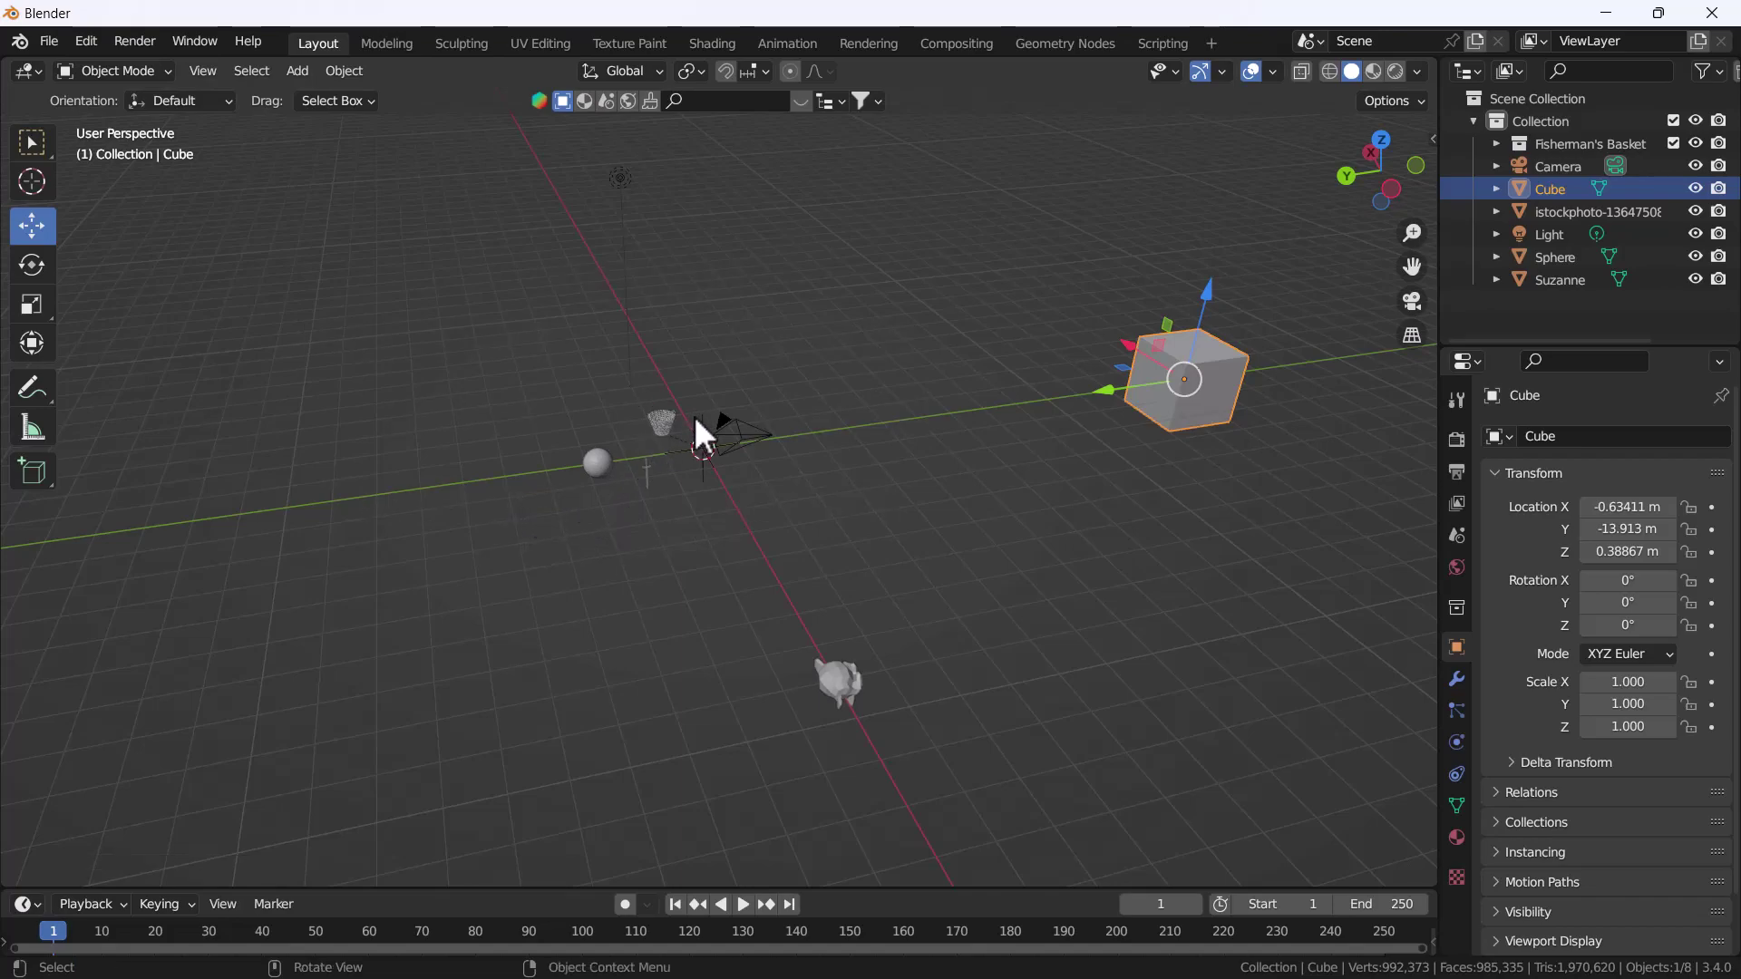
pyautogui.click(922, 517)
pyautogui.click(1186, 401)
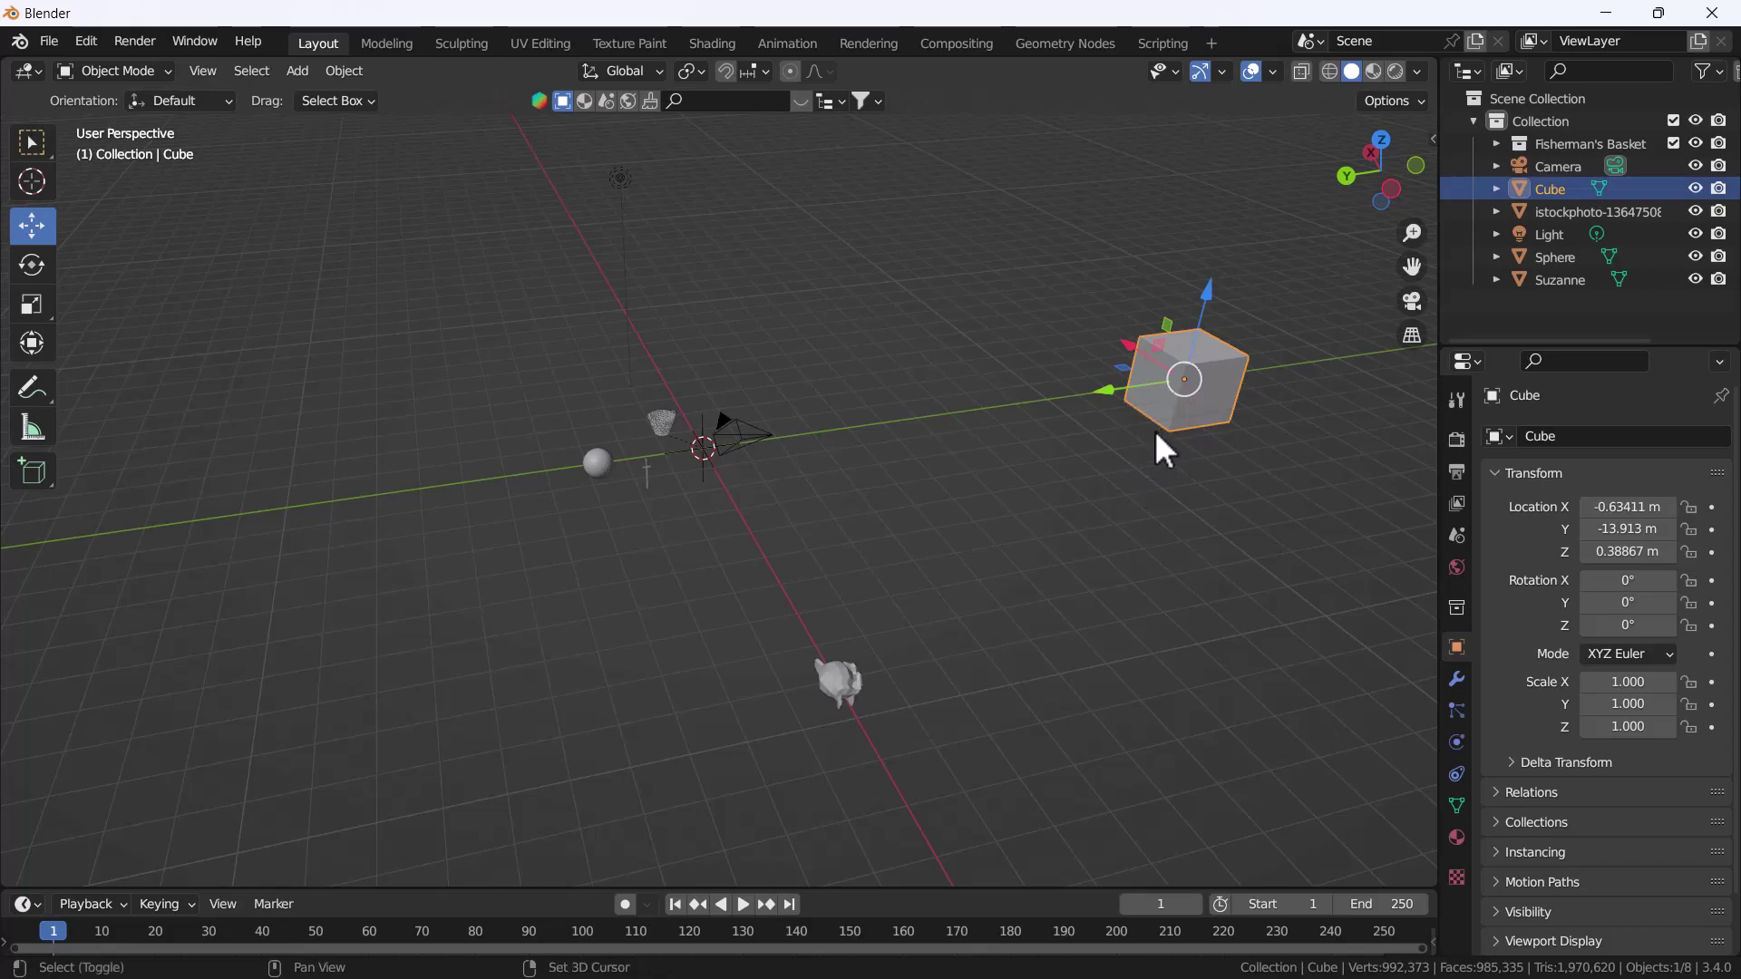
# Snap the cube to the cursor, then undo so it returns to Y −13.913 m
pyautogui.hotkey('shift', 's')
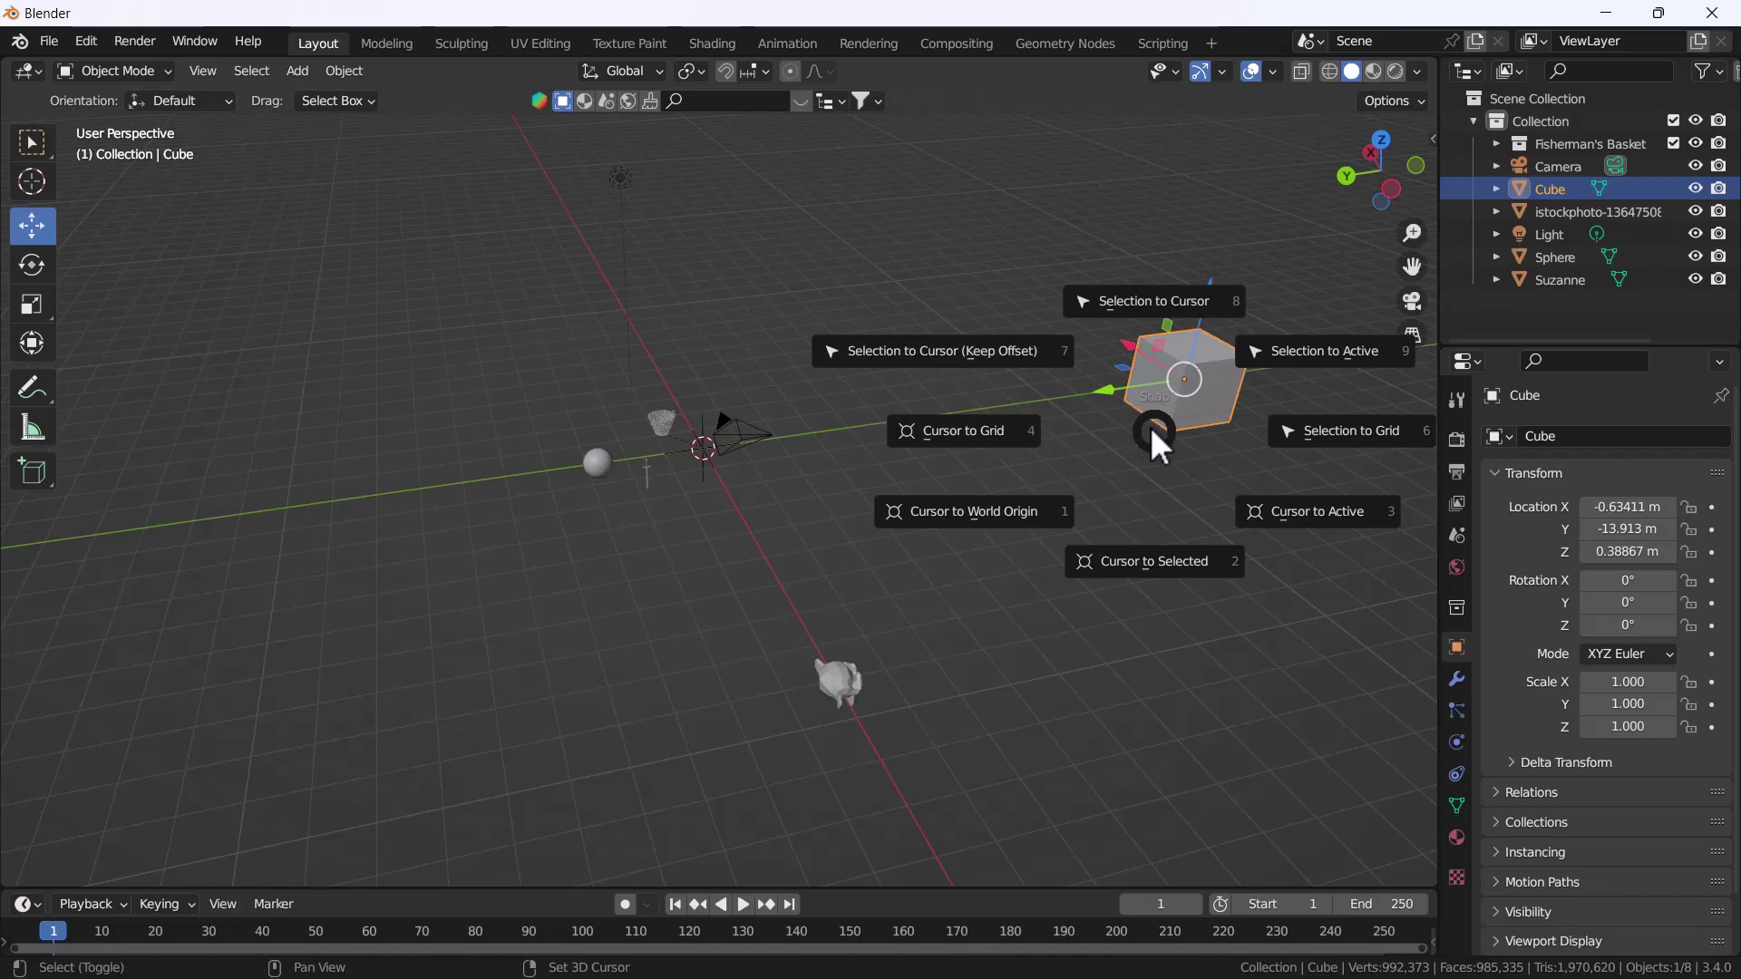
pyautogui.click(1134, 304)
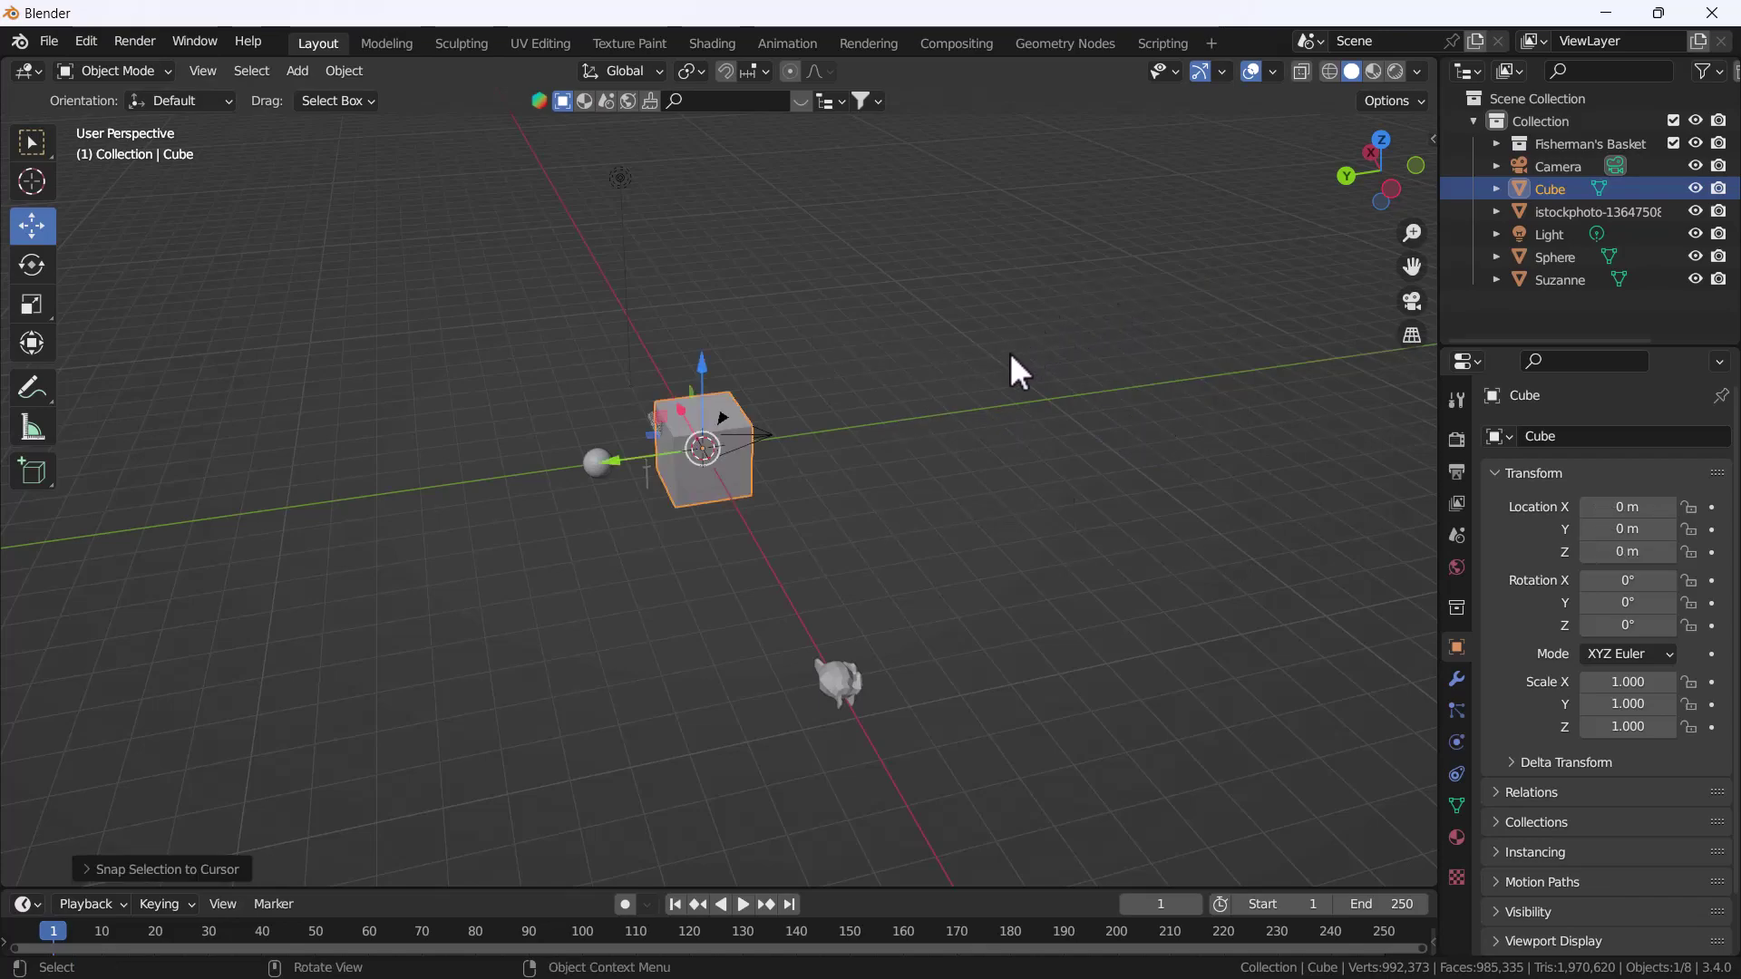
pyautogui.hotkey('ctrl', 'z')
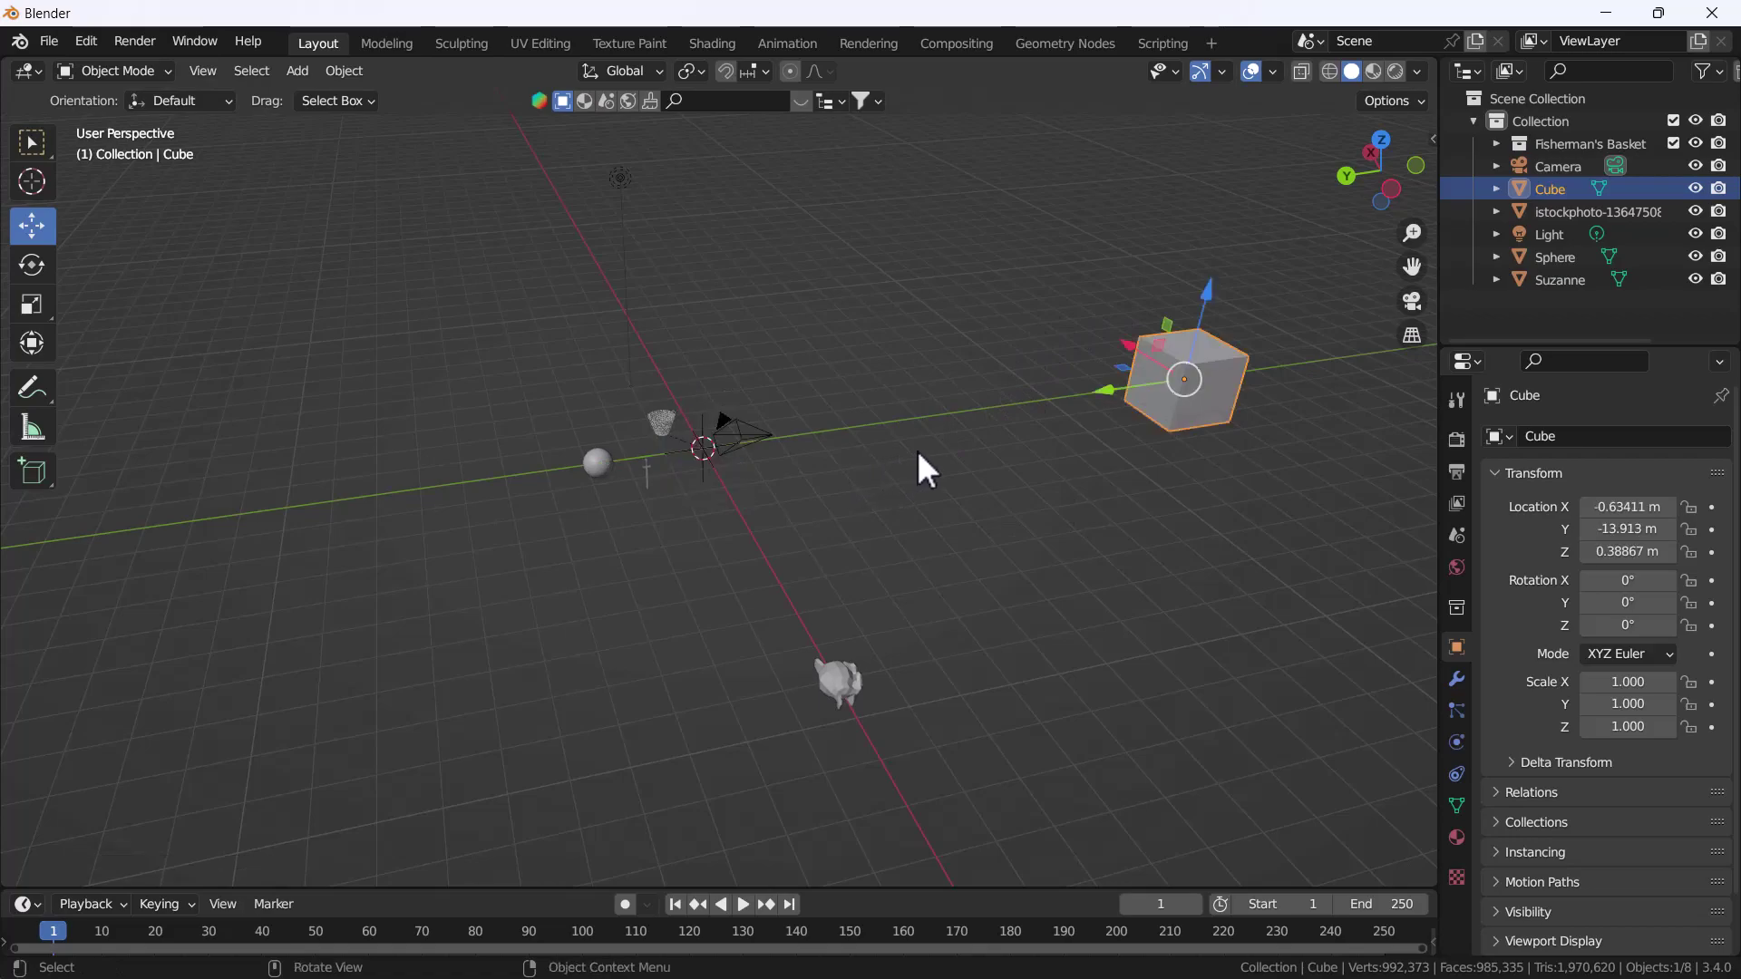
# Duplicate the cube three times into Cube.001, Cube.002 and Cube.003
pyautogui.hotkey('shift', 'd')
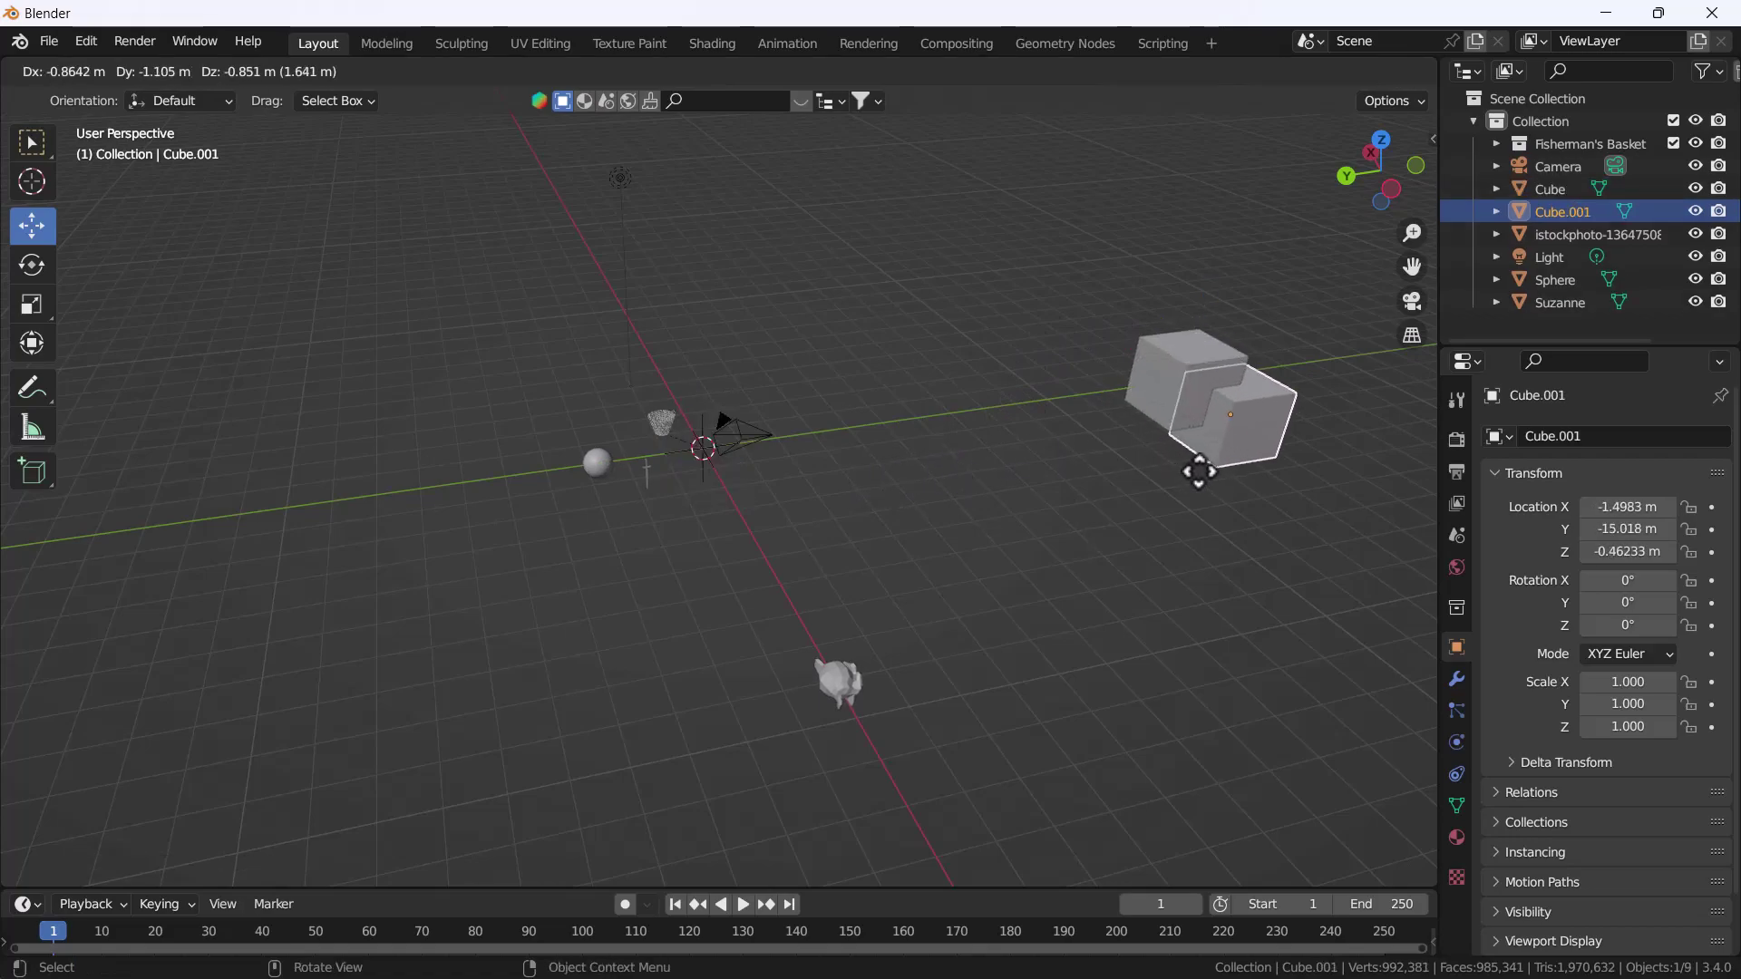
pyautogui.press('y')
pyautogui.click(1222, 423)
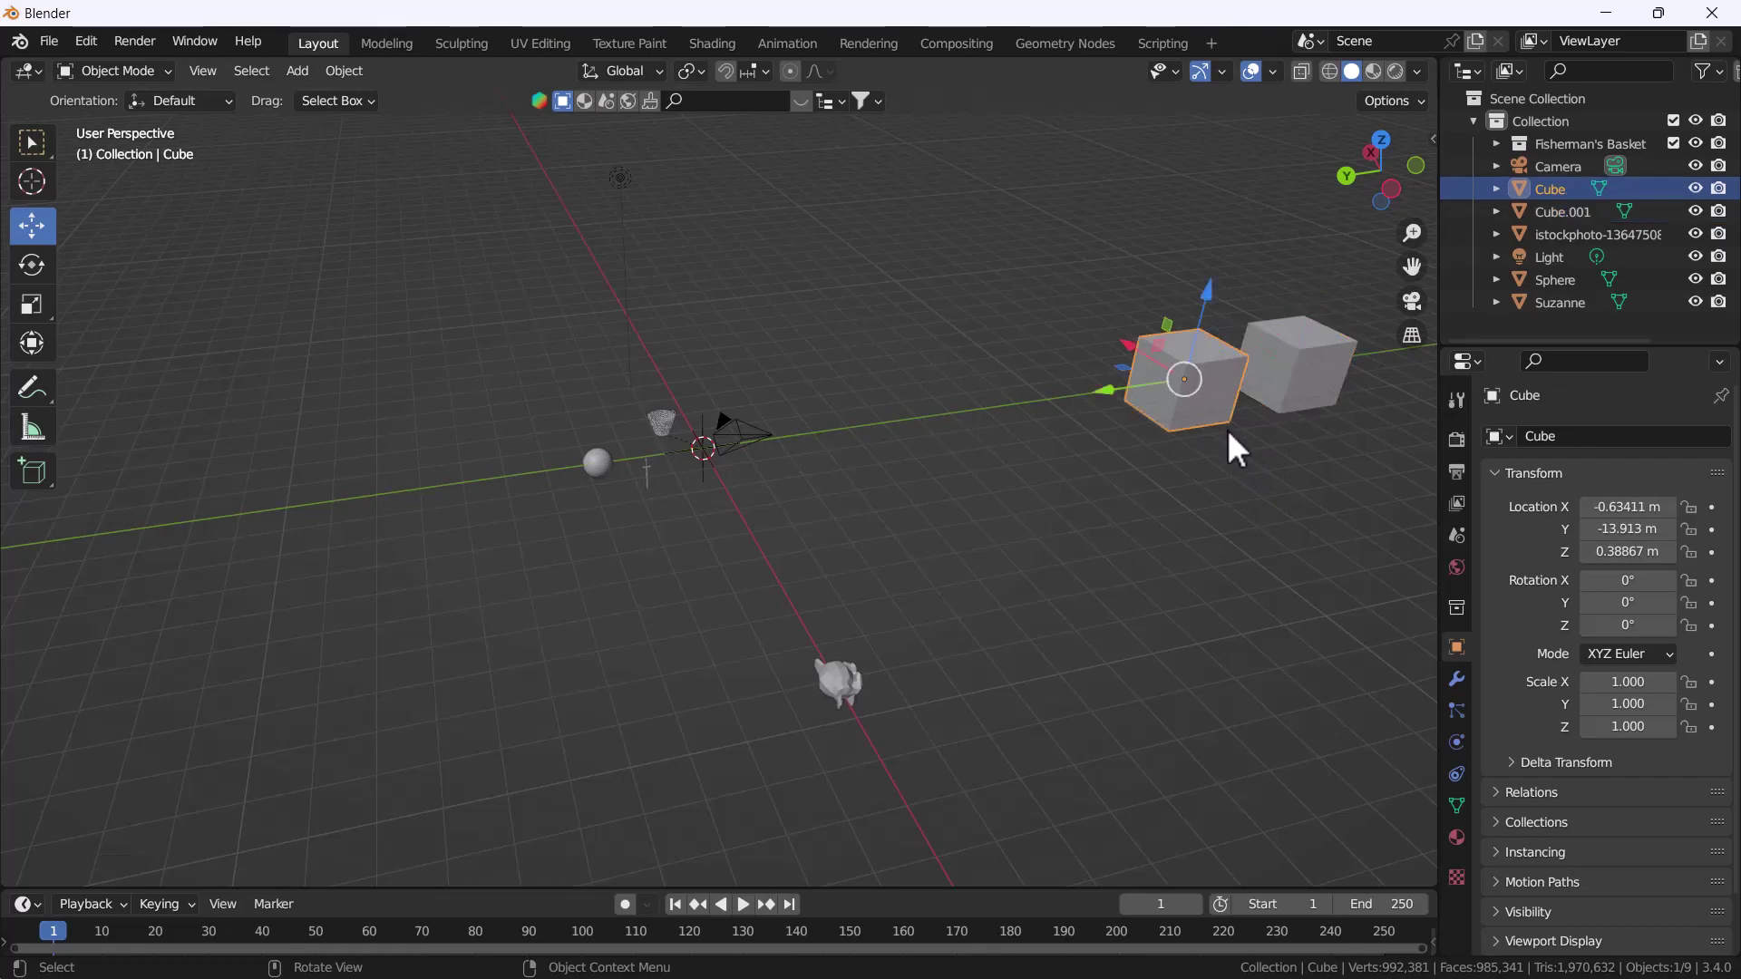
pyautogui.hotkey('shift', 'd')
pyautogui.click(1145, 377)
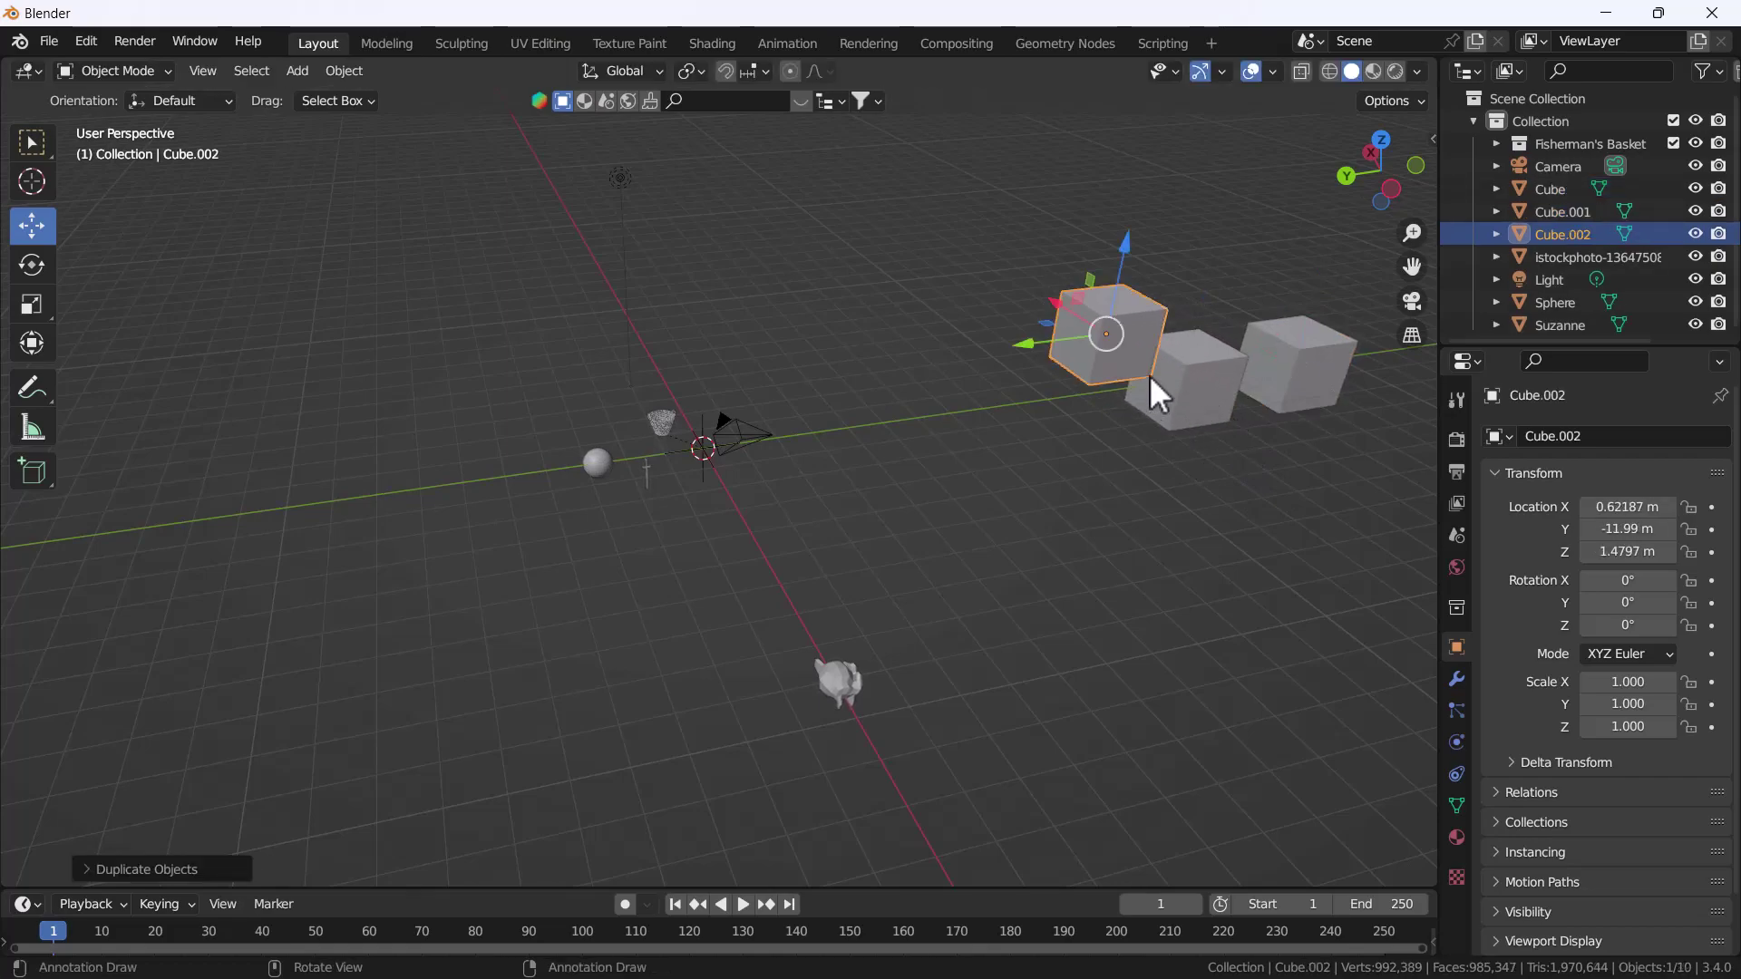
pyautogui.hotkey('shift', 'd')
pyautogui.click(1223, 334)
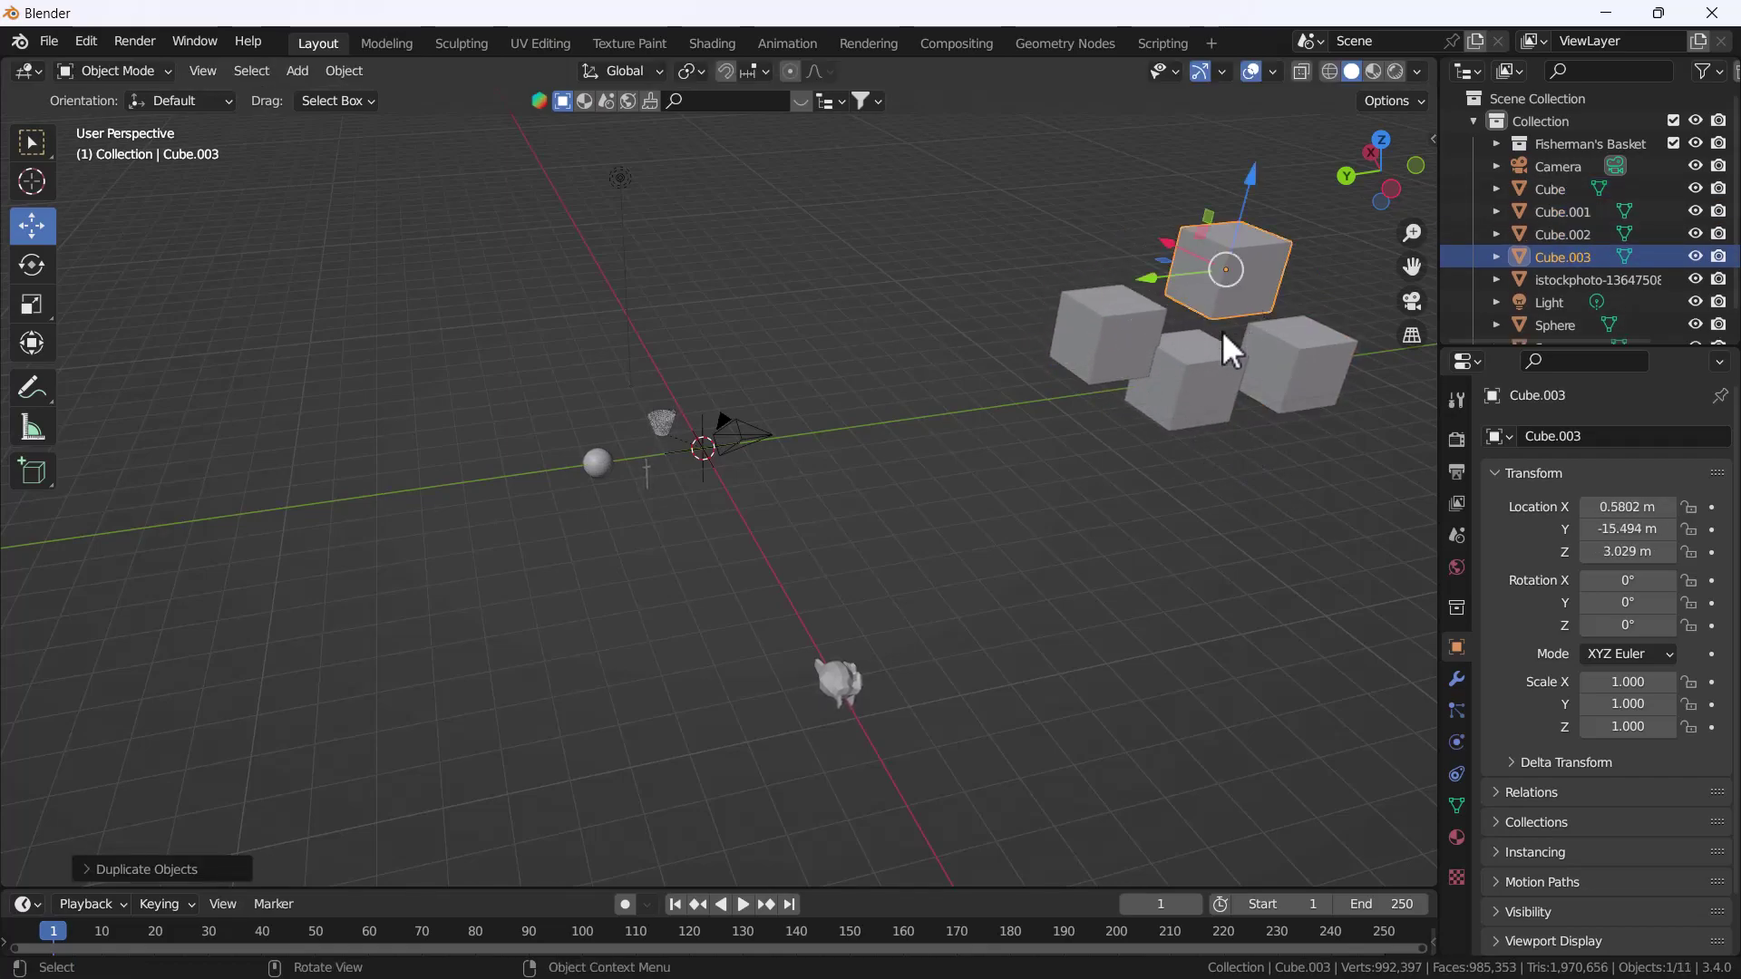
# Select all four cubes and snap them to the 3D cursor at the world origin
pyautogui.keyDown('shift'); pyautogui.click(1152, 345); pyautogui.keyUp('shift')
pyautogui.keyDown('shift'); pyautogui.click(1199, 372); pyautogui.keyUp('shift')
pyautogui.keyDown('shift'); pyautogui.click(1279, 346); pyautogui.keyUp('shift')
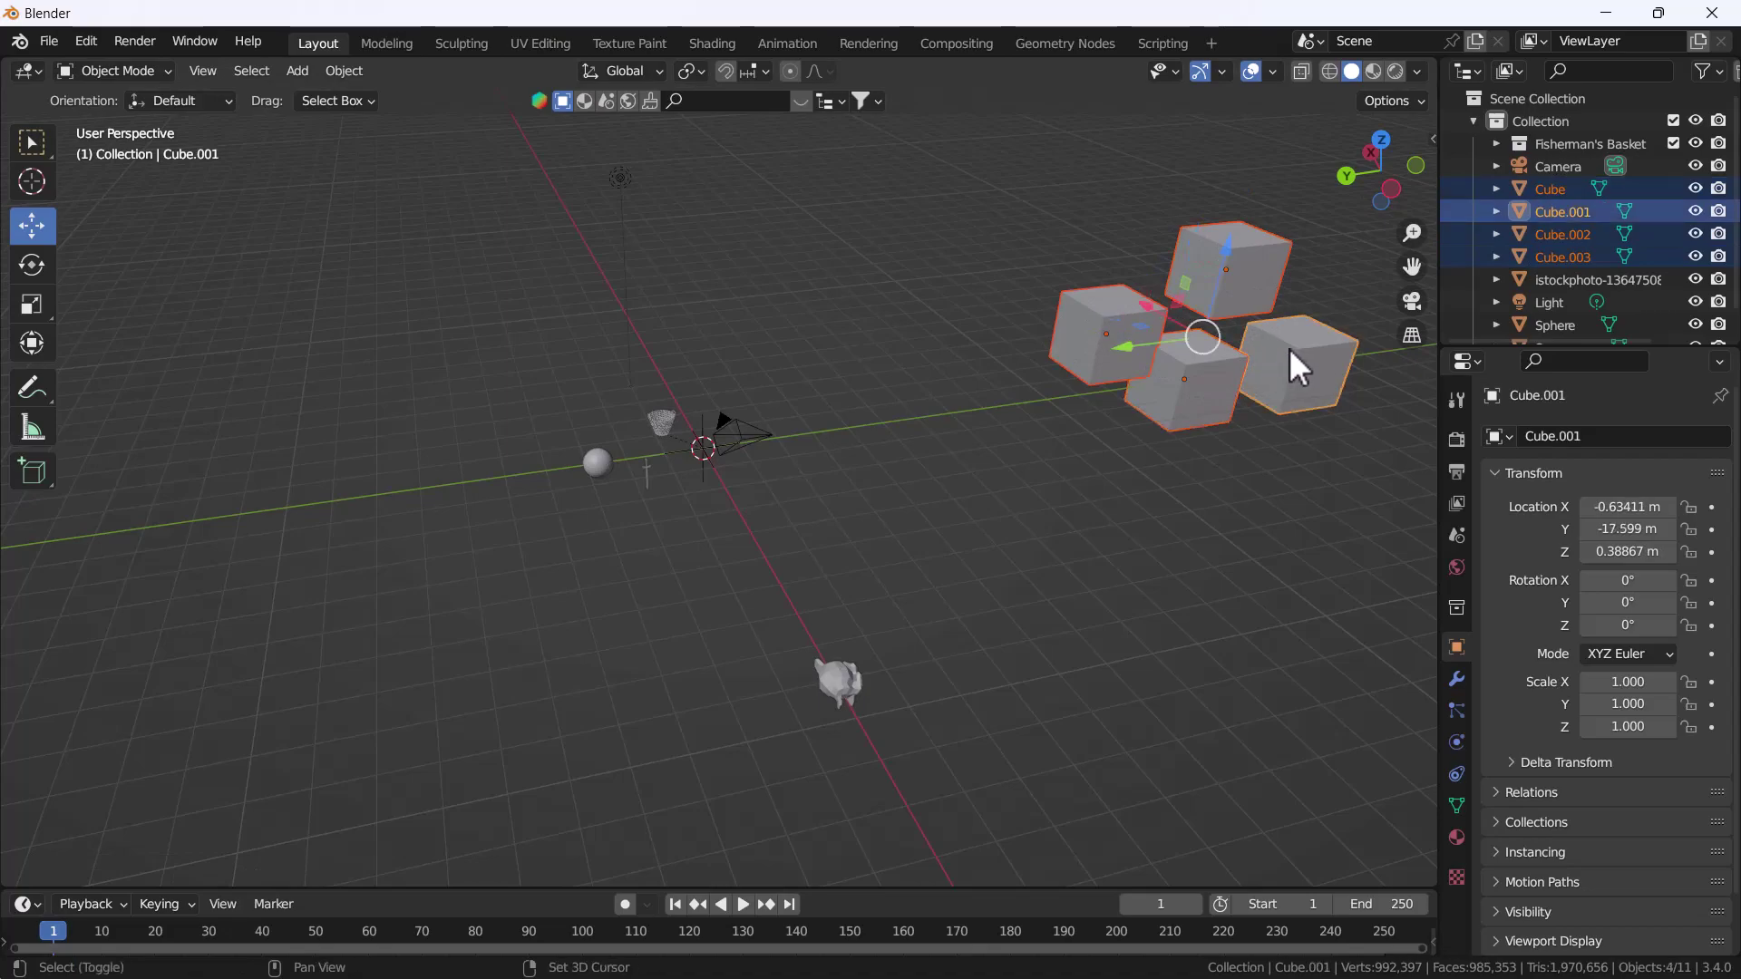
pyautogui.hotkey('shift', 's')
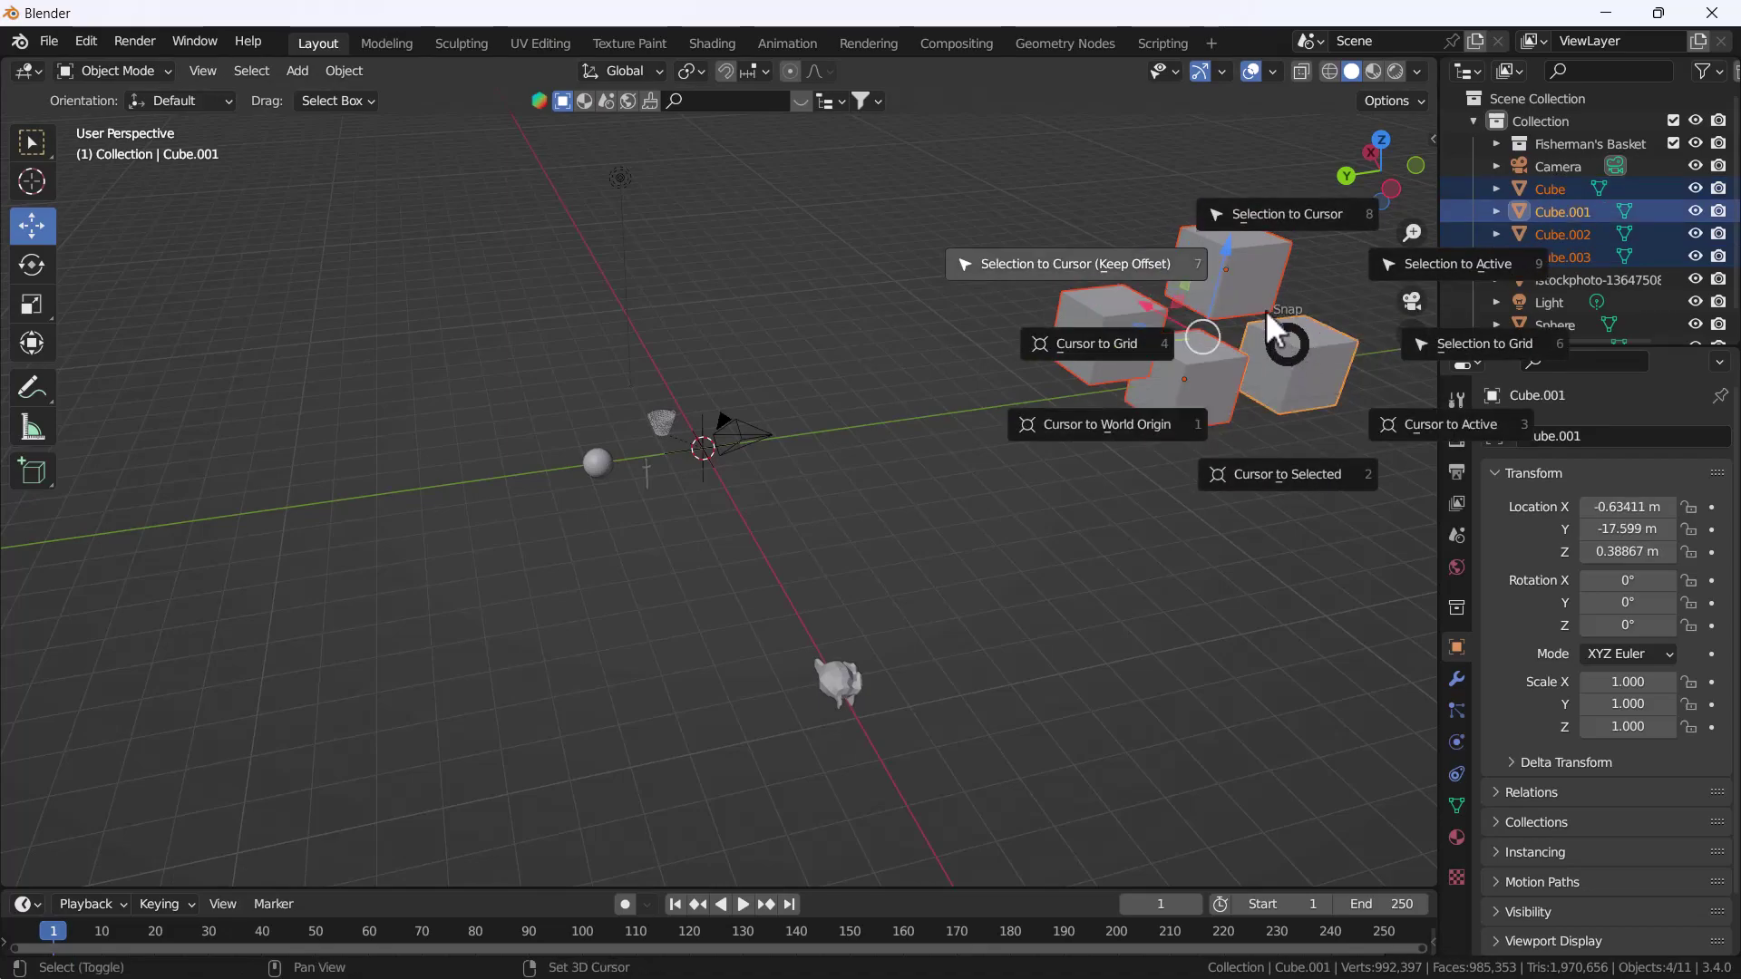
pyautogui.click(1326, 240)
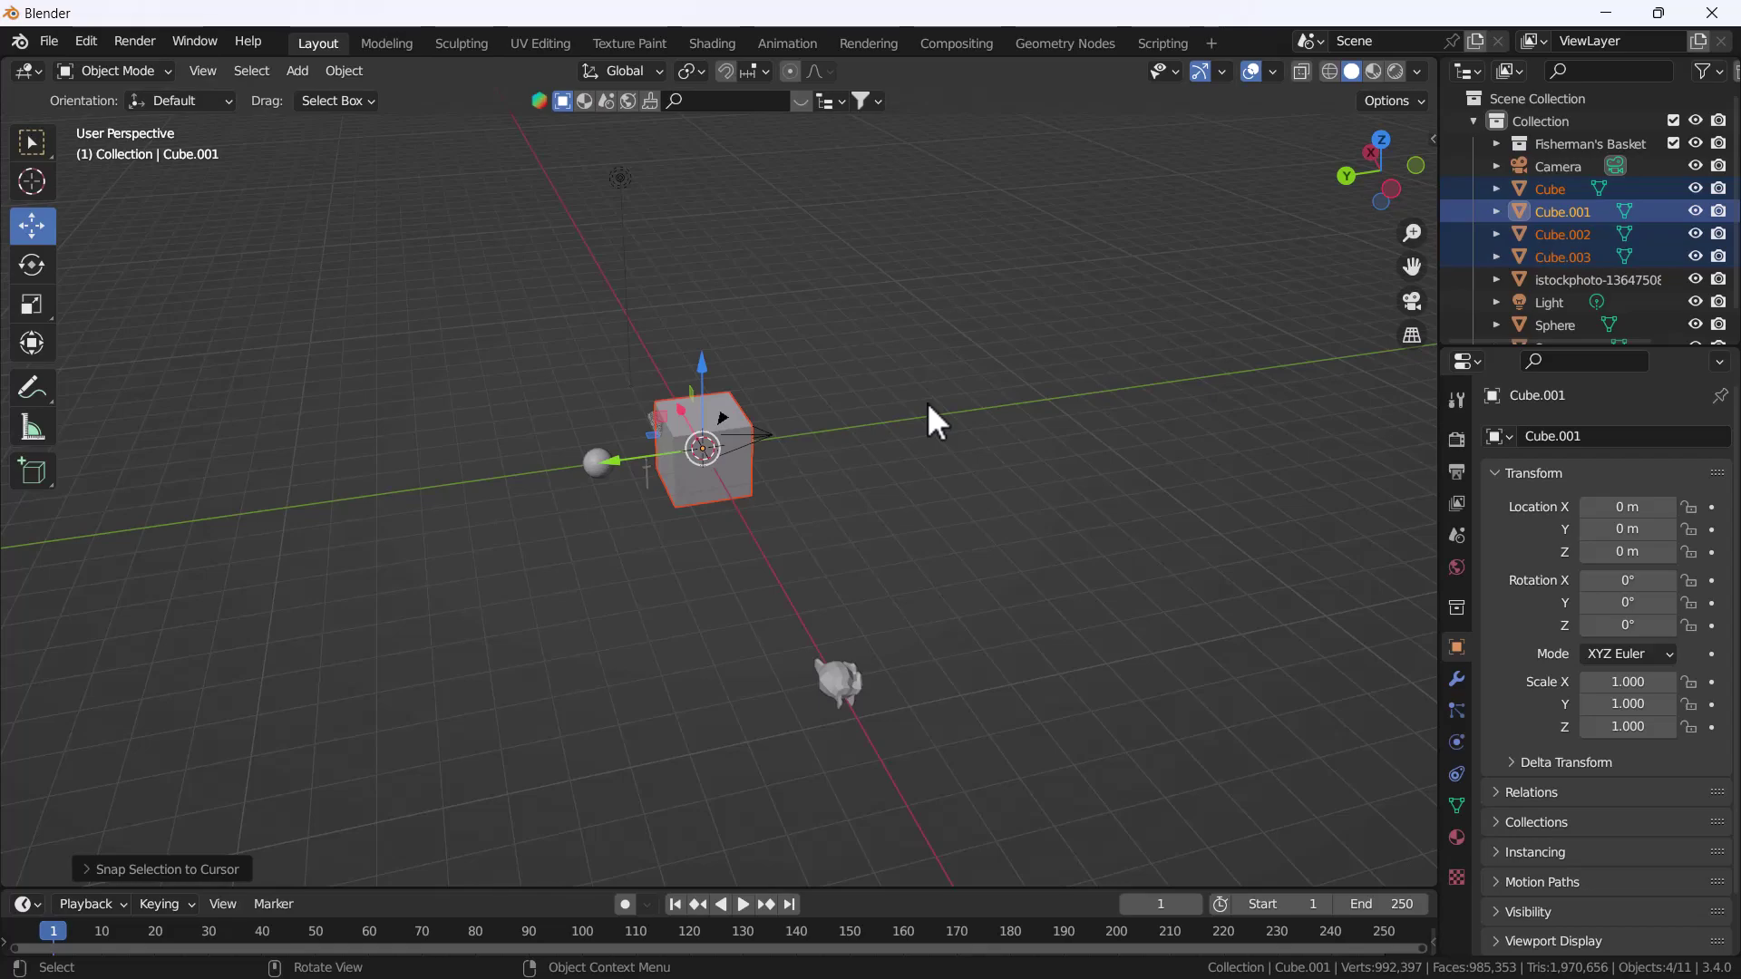
# Undo the snap to spread the cubes out again, and move Cube.002 to the left
pyautogui.hotkey('ctrl', 'z')
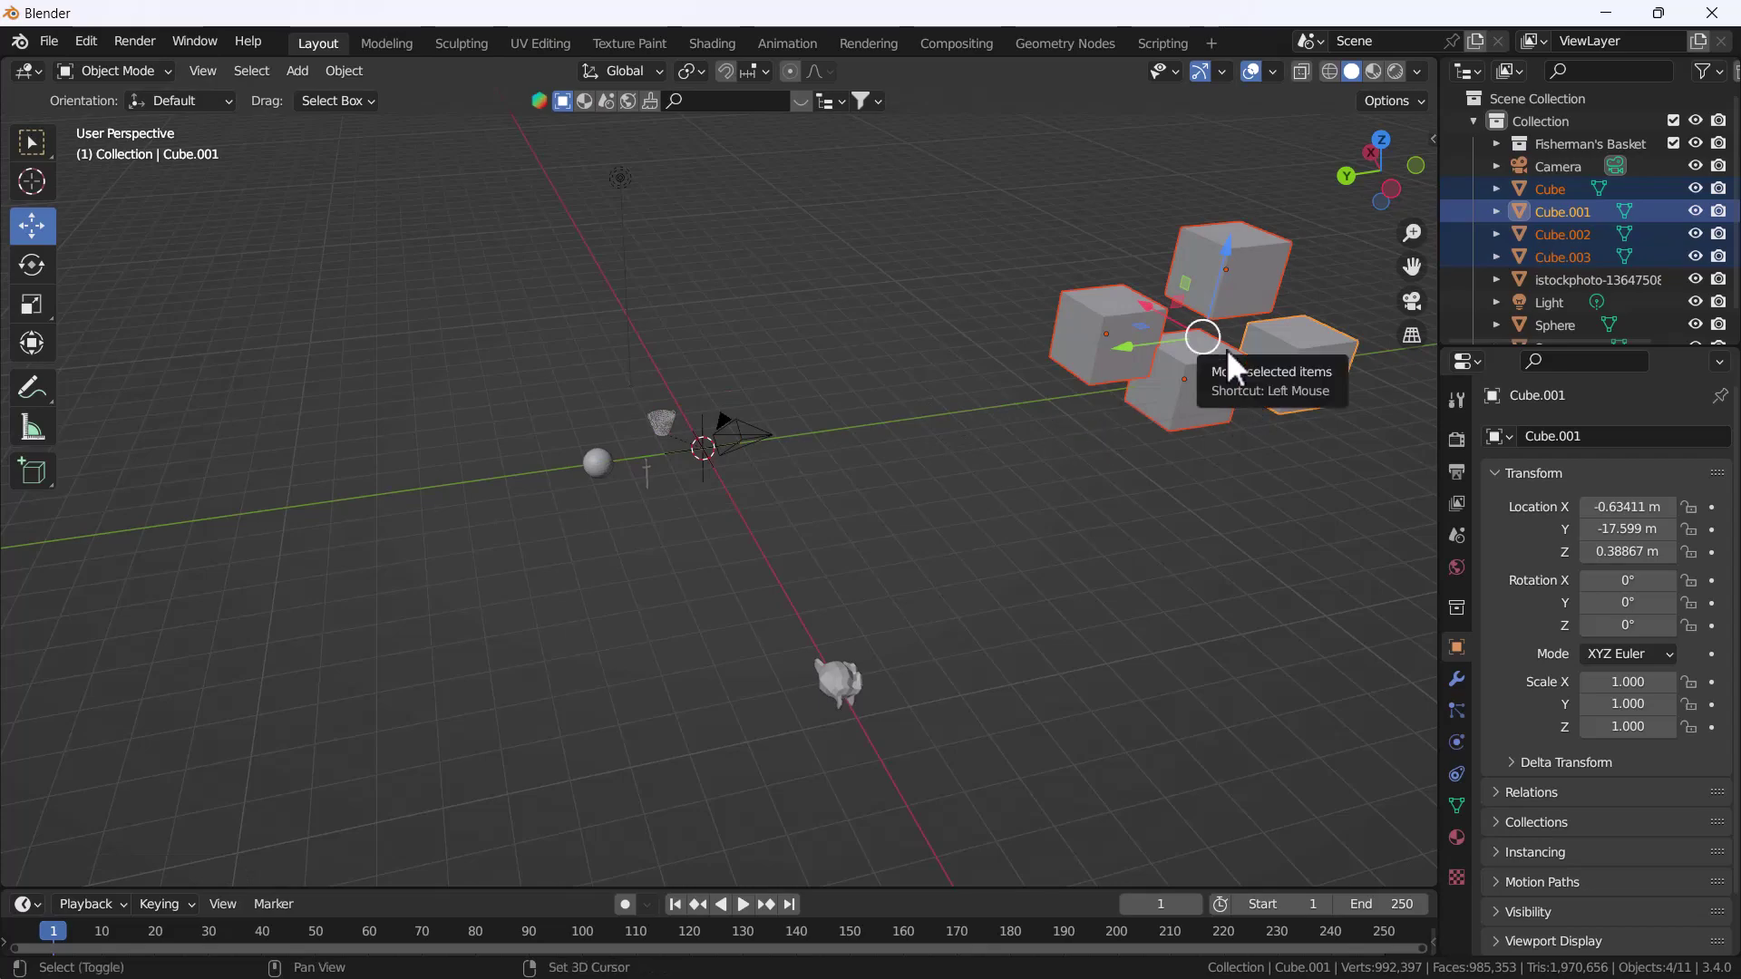
pyautogui.hotkey('shift', 's')
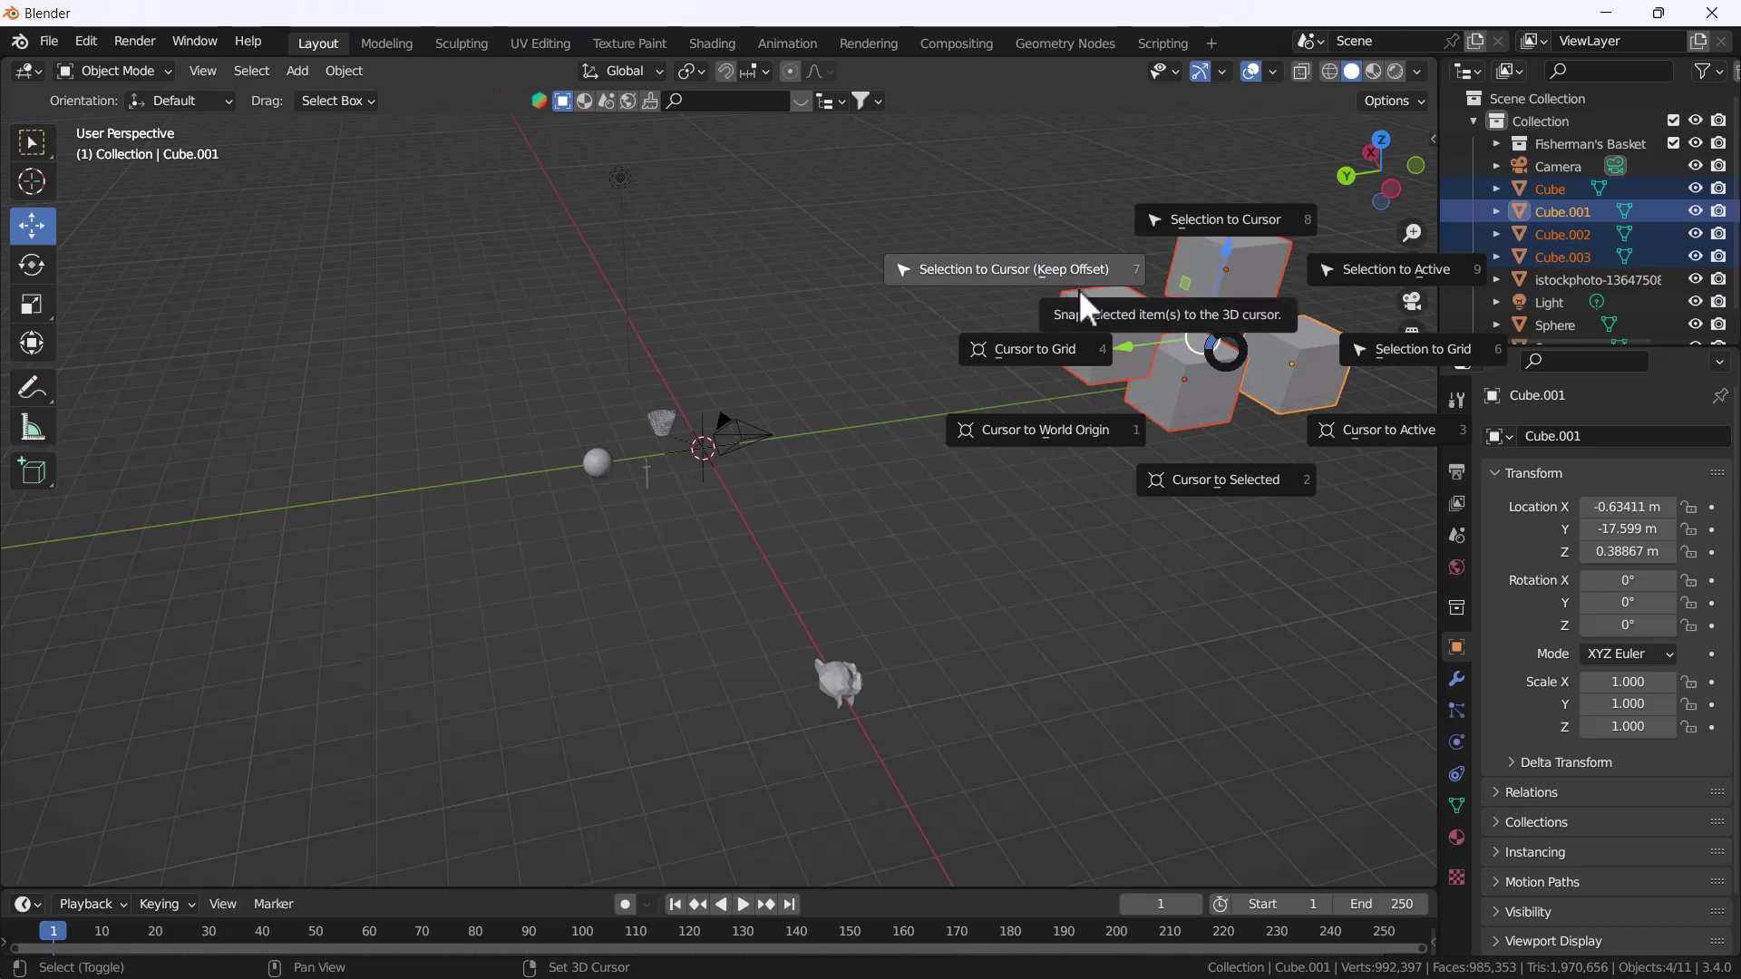
pyautogui.click(1217, 352)
pyautogui.scroll(3, 1219, 354)
pyautogui.moveTo(1221, 357)
pyautogui.mouseDown(button='middle')
pyautogui.moveTo(1074, 350)
pyautogui.moveTo(1095, 357)
pyautogui.mouseUp(button='middle')
pyautogui.click(1003, 287)
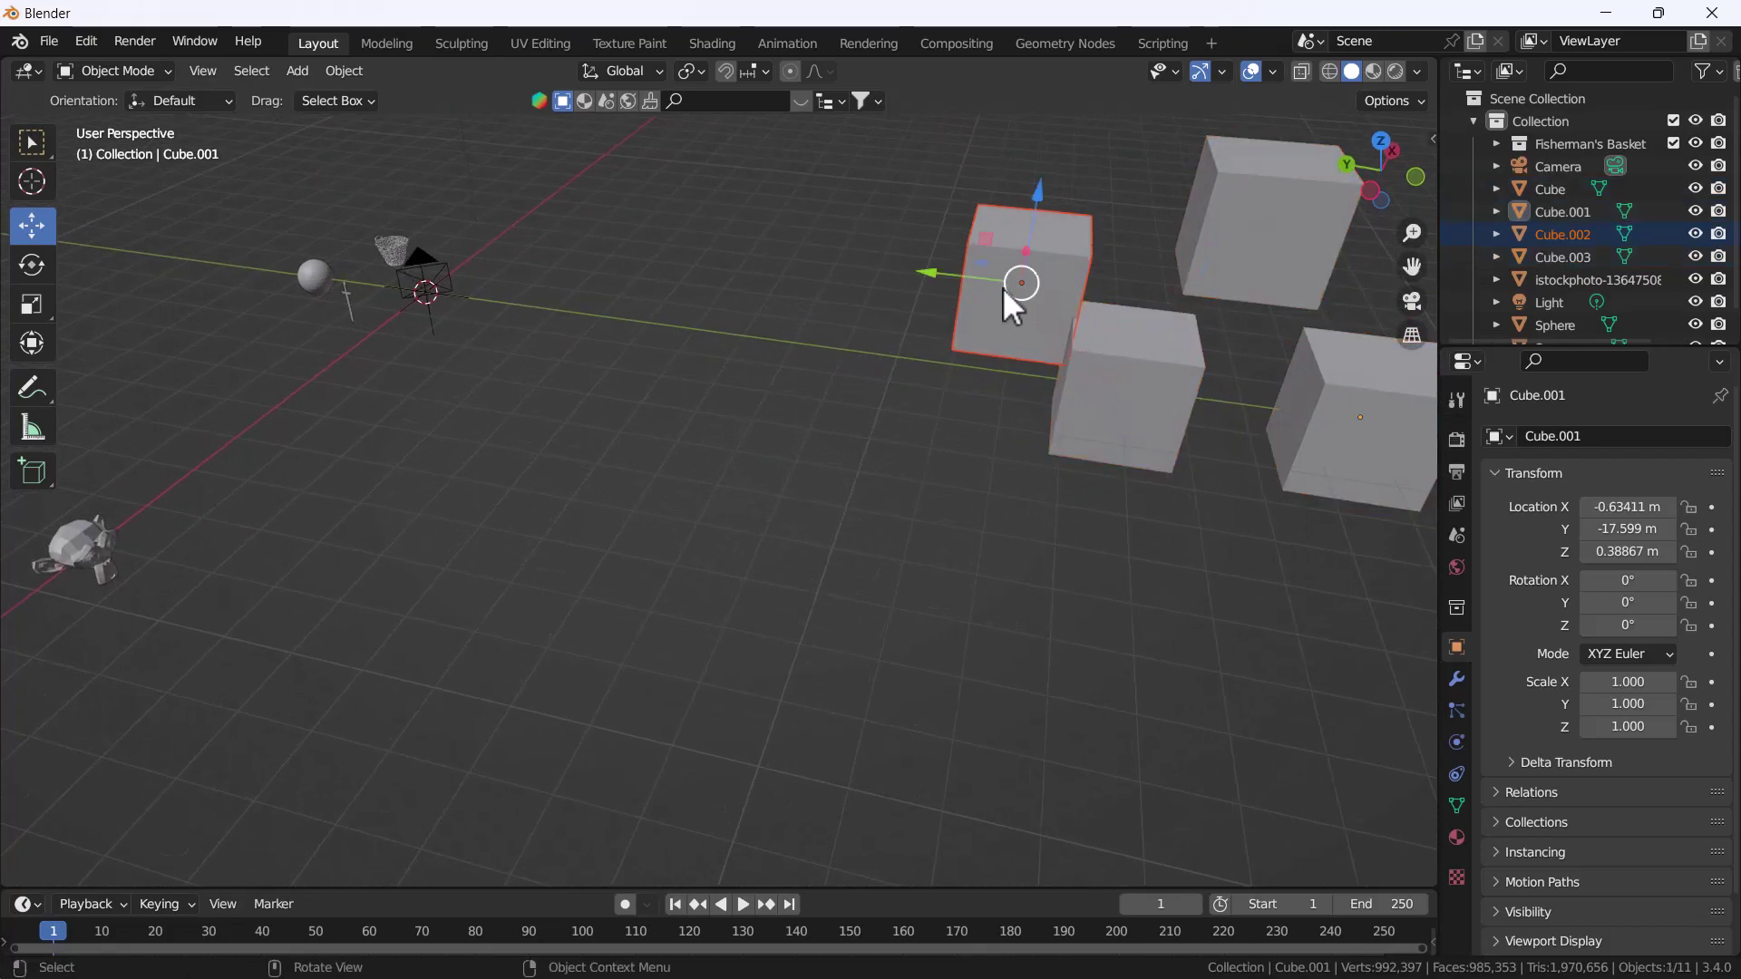
pyautogui.moveTo(1003, 286); pyautogui.dragTo(950, 279)
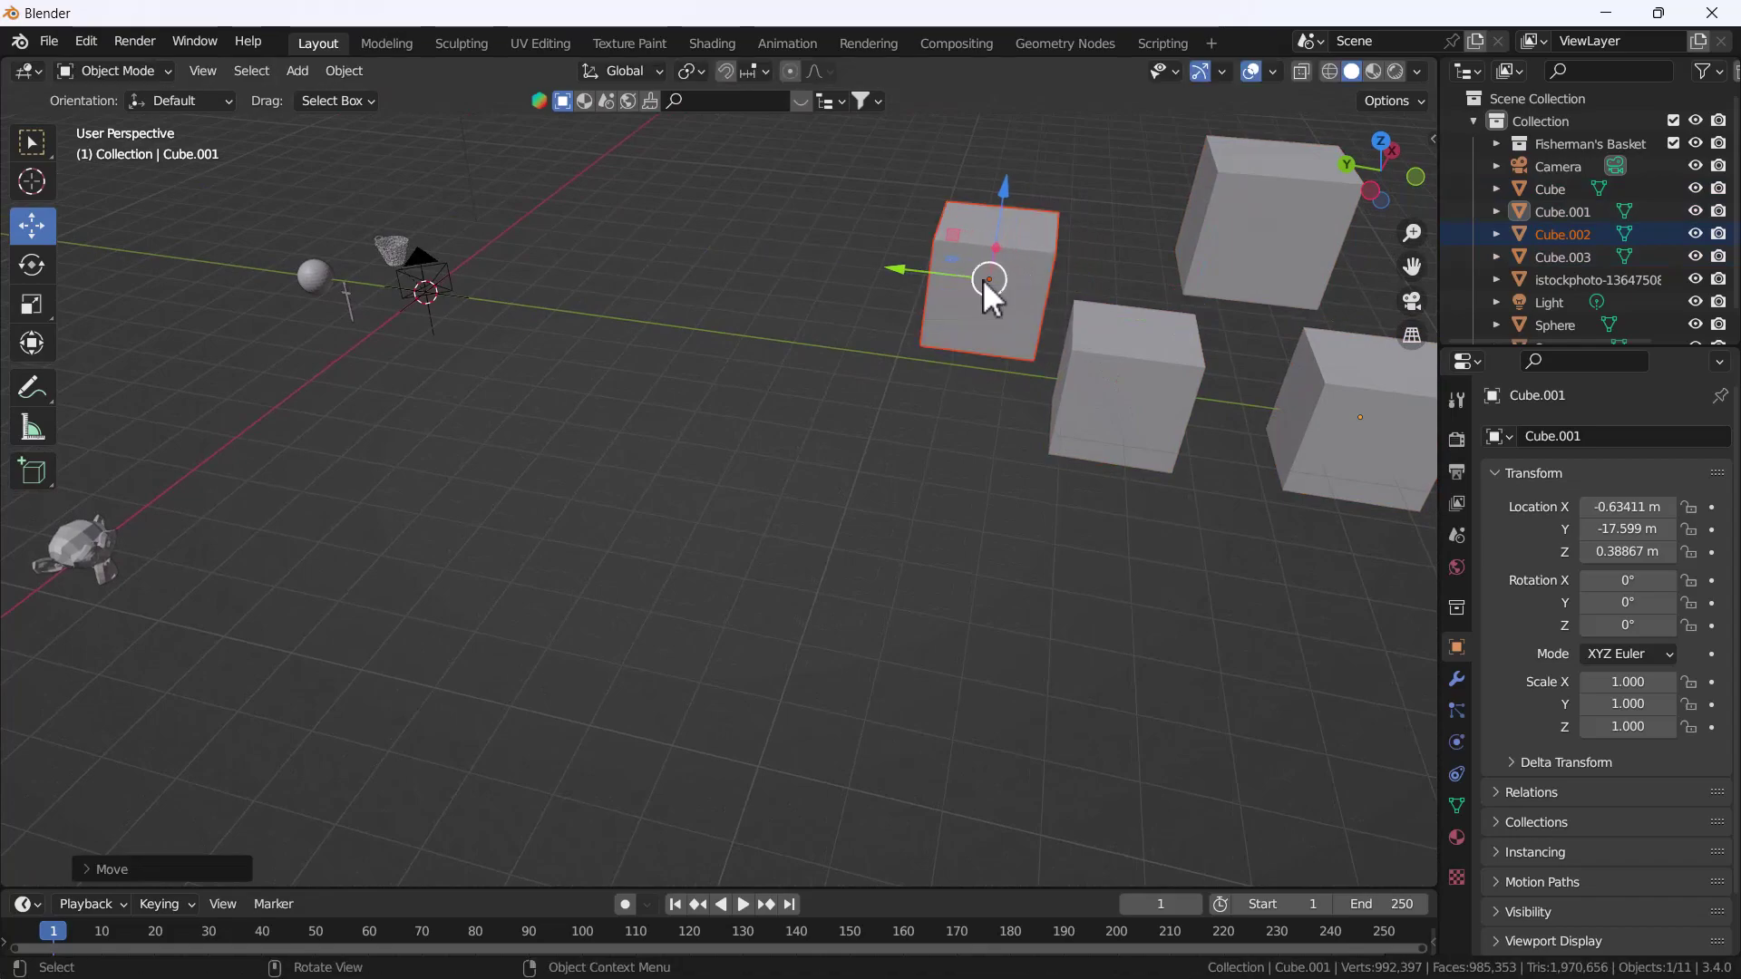
# Box-select all four cubes and snap them to the cursor, keeping their spacing
pyautogui.scroll(-5, 989, 281)
pyautogui.moveTo(982, 408); pyautogui.dragTo(1190, 247)
pyautogui.scroll(3, 1090, 341)
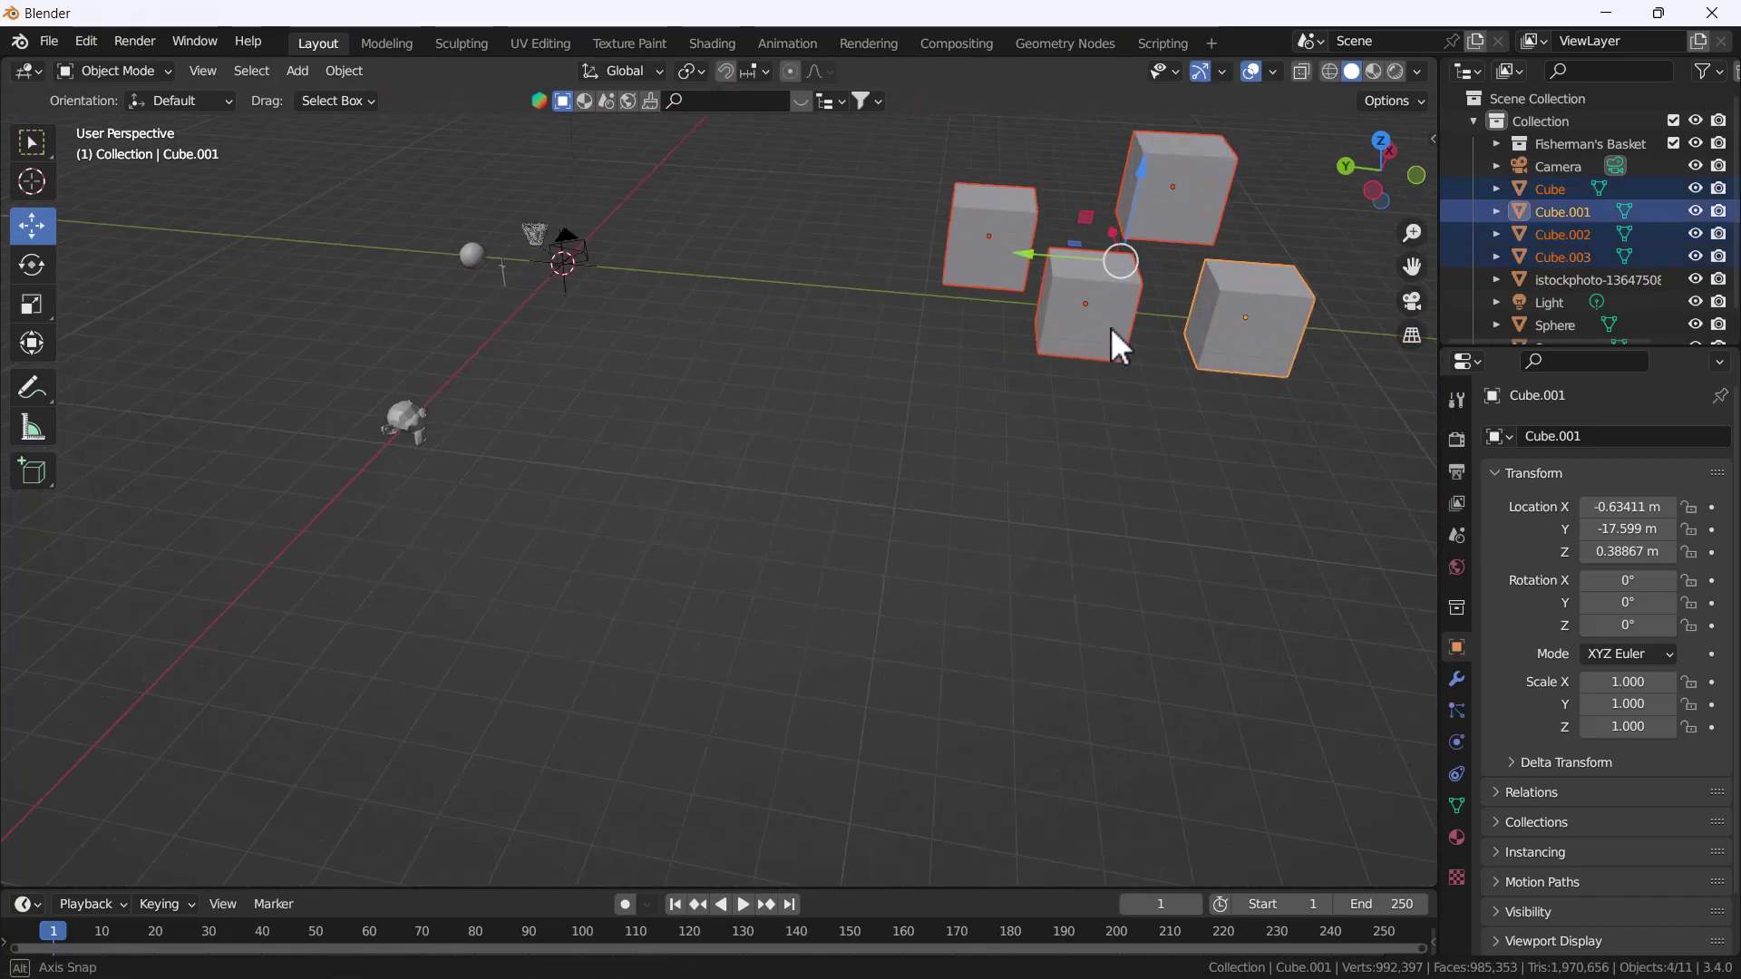
pyautogui.moveTo(1111, 328)
pyautogui.mouseDown(button='middle')
pyautogui.moveTo(1104, 247)
pyautogui.moveTo(1147, 362)
pyautogui.mouseUp(button='middle')
pyautogui.hotkey('shift', 's')
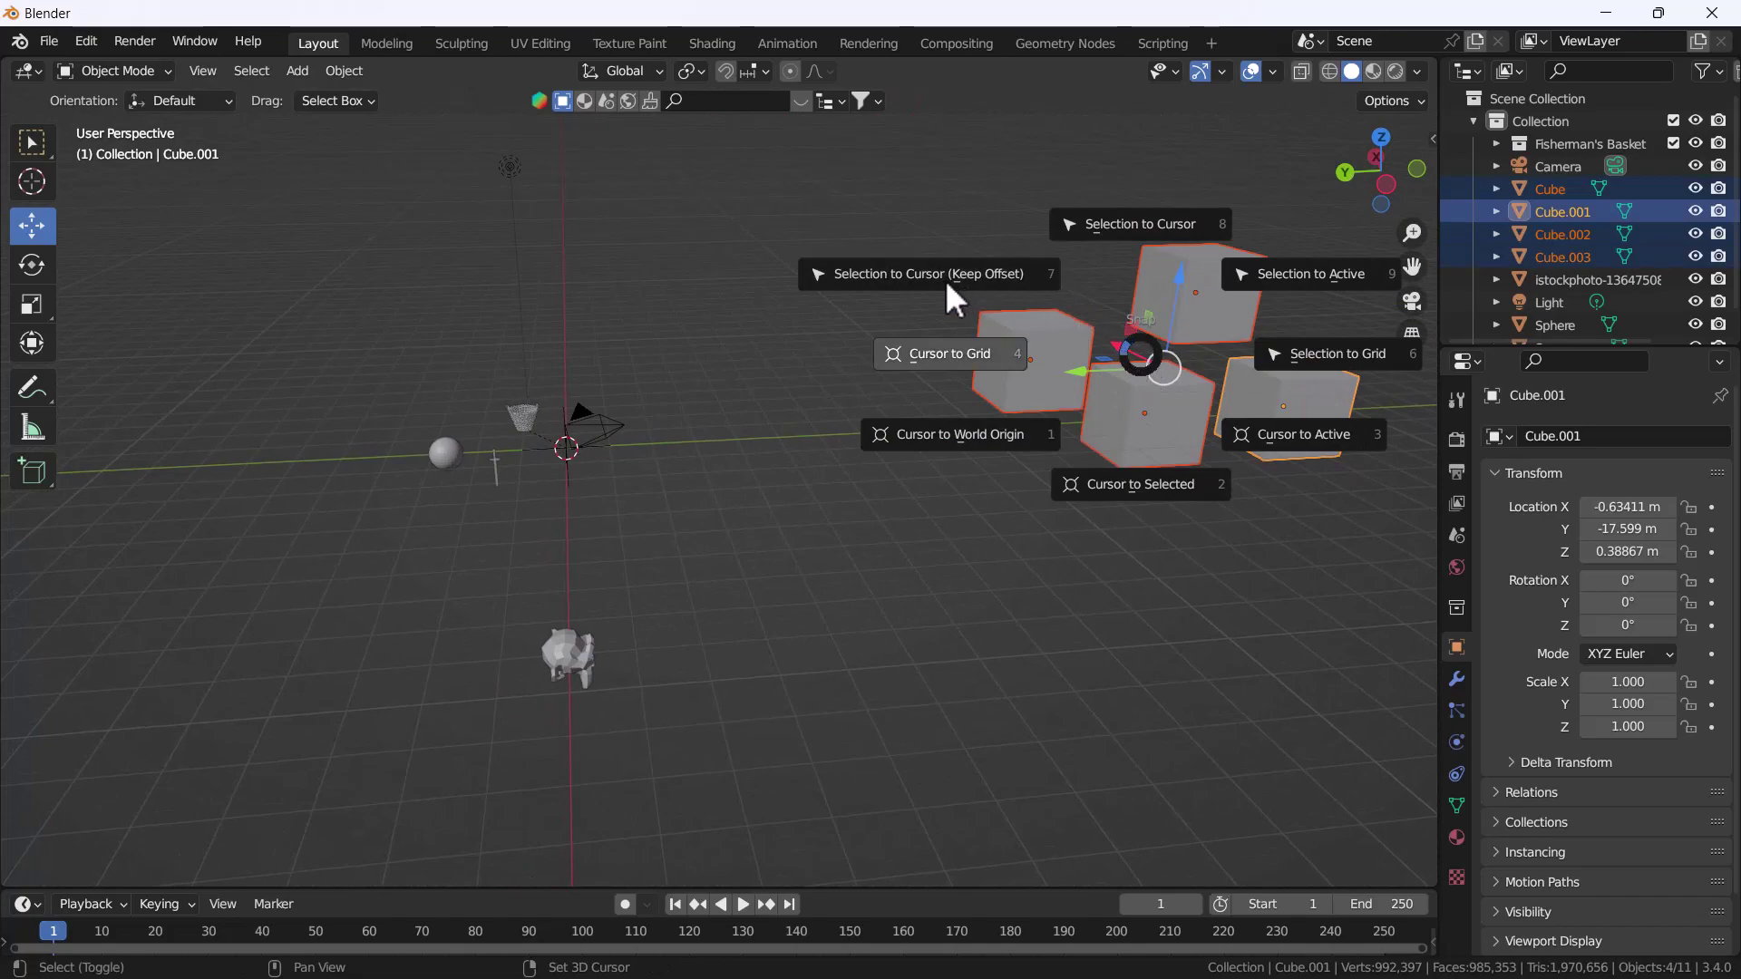
pyautogui.click(1010, 266)
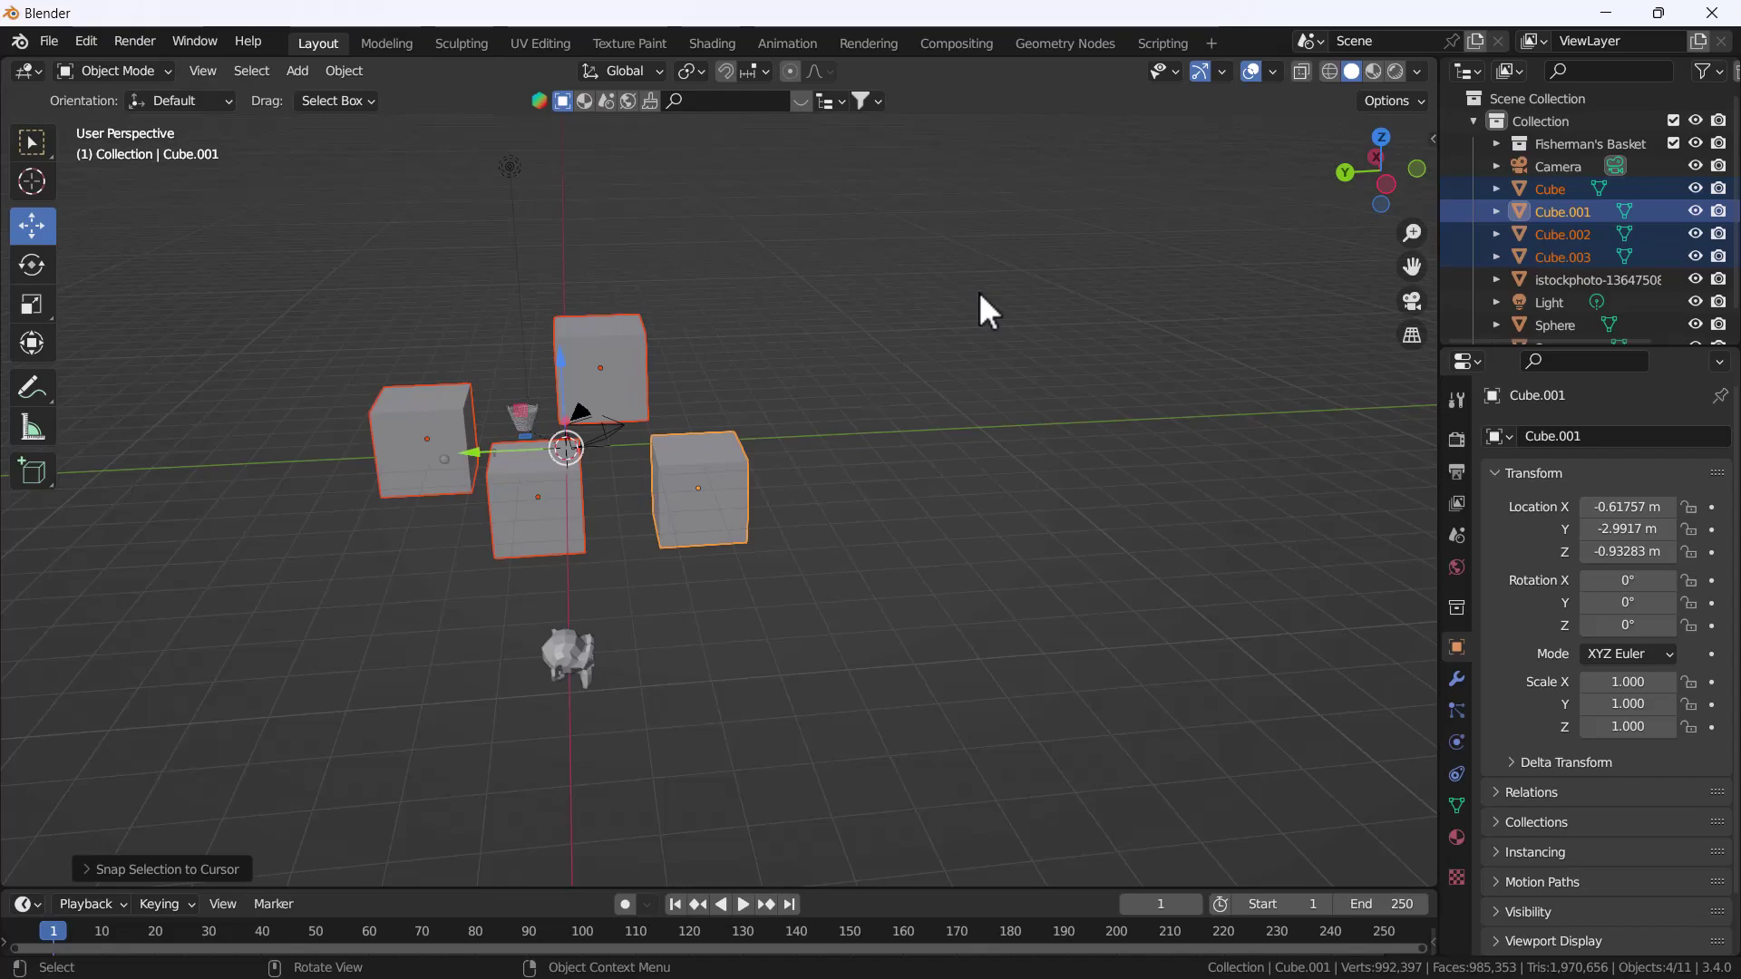
pyautogui.scroll(5, 739, 399)
# Move the small Suzanne far away along the Y and X axes, out of the way
pyautogui.scroll(-6, 766, 459)
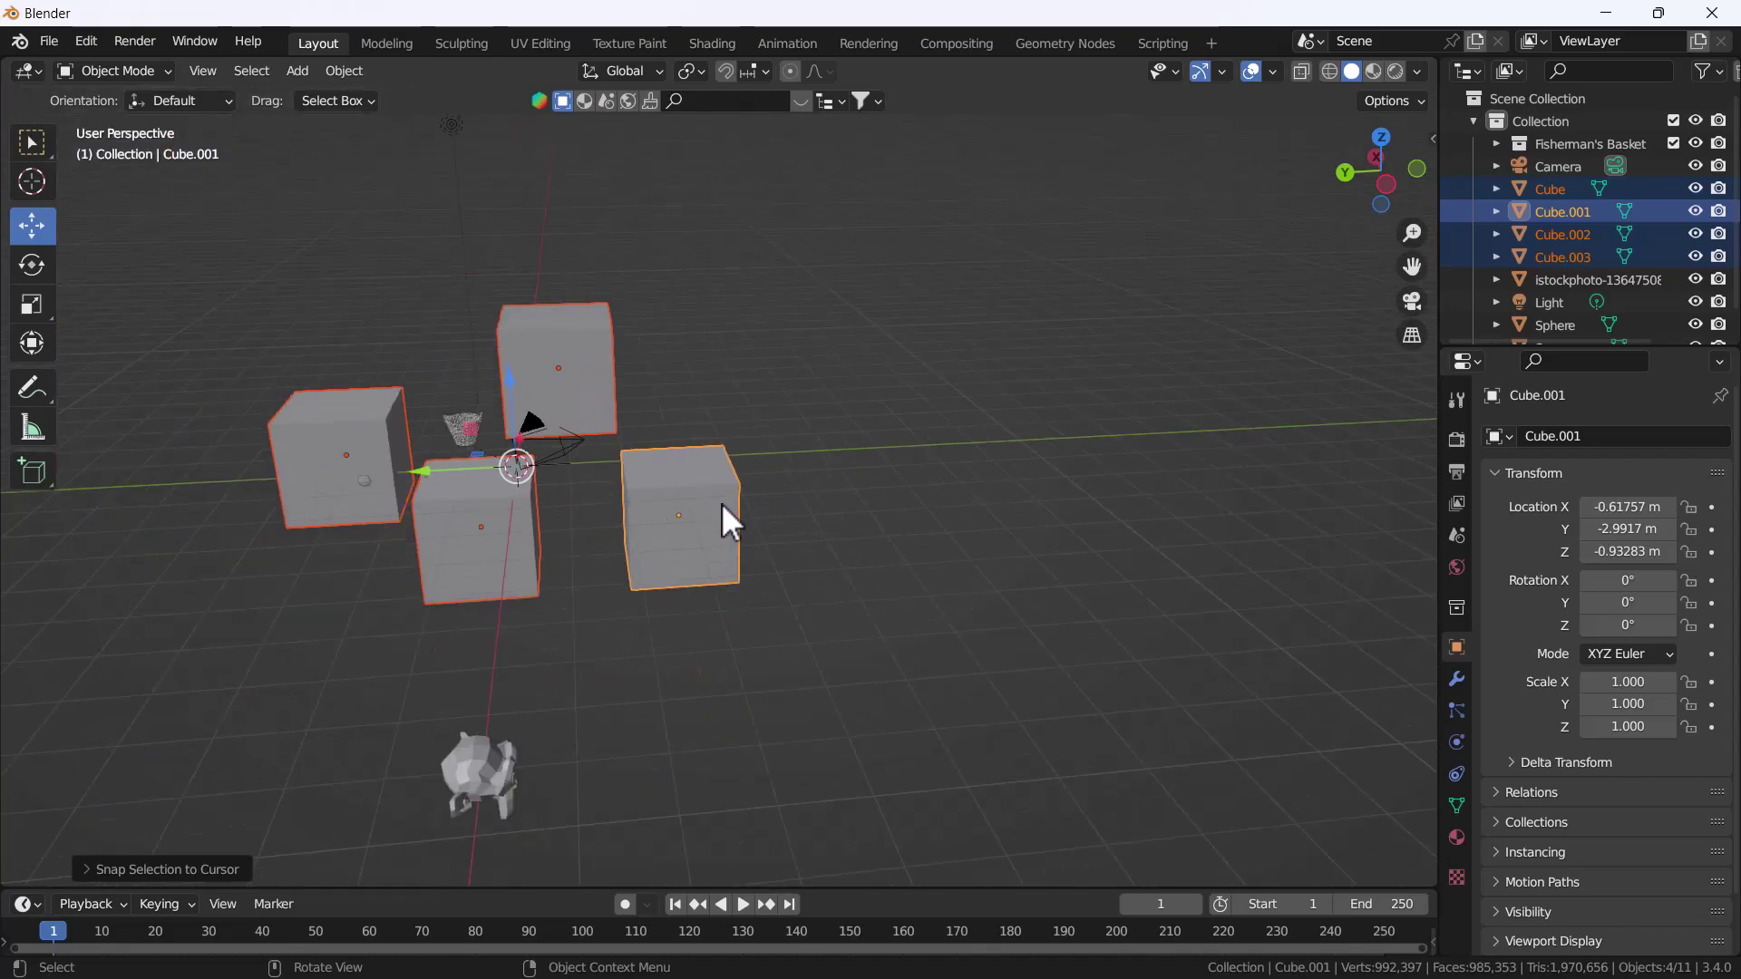
pyautogui.click(624, 626)
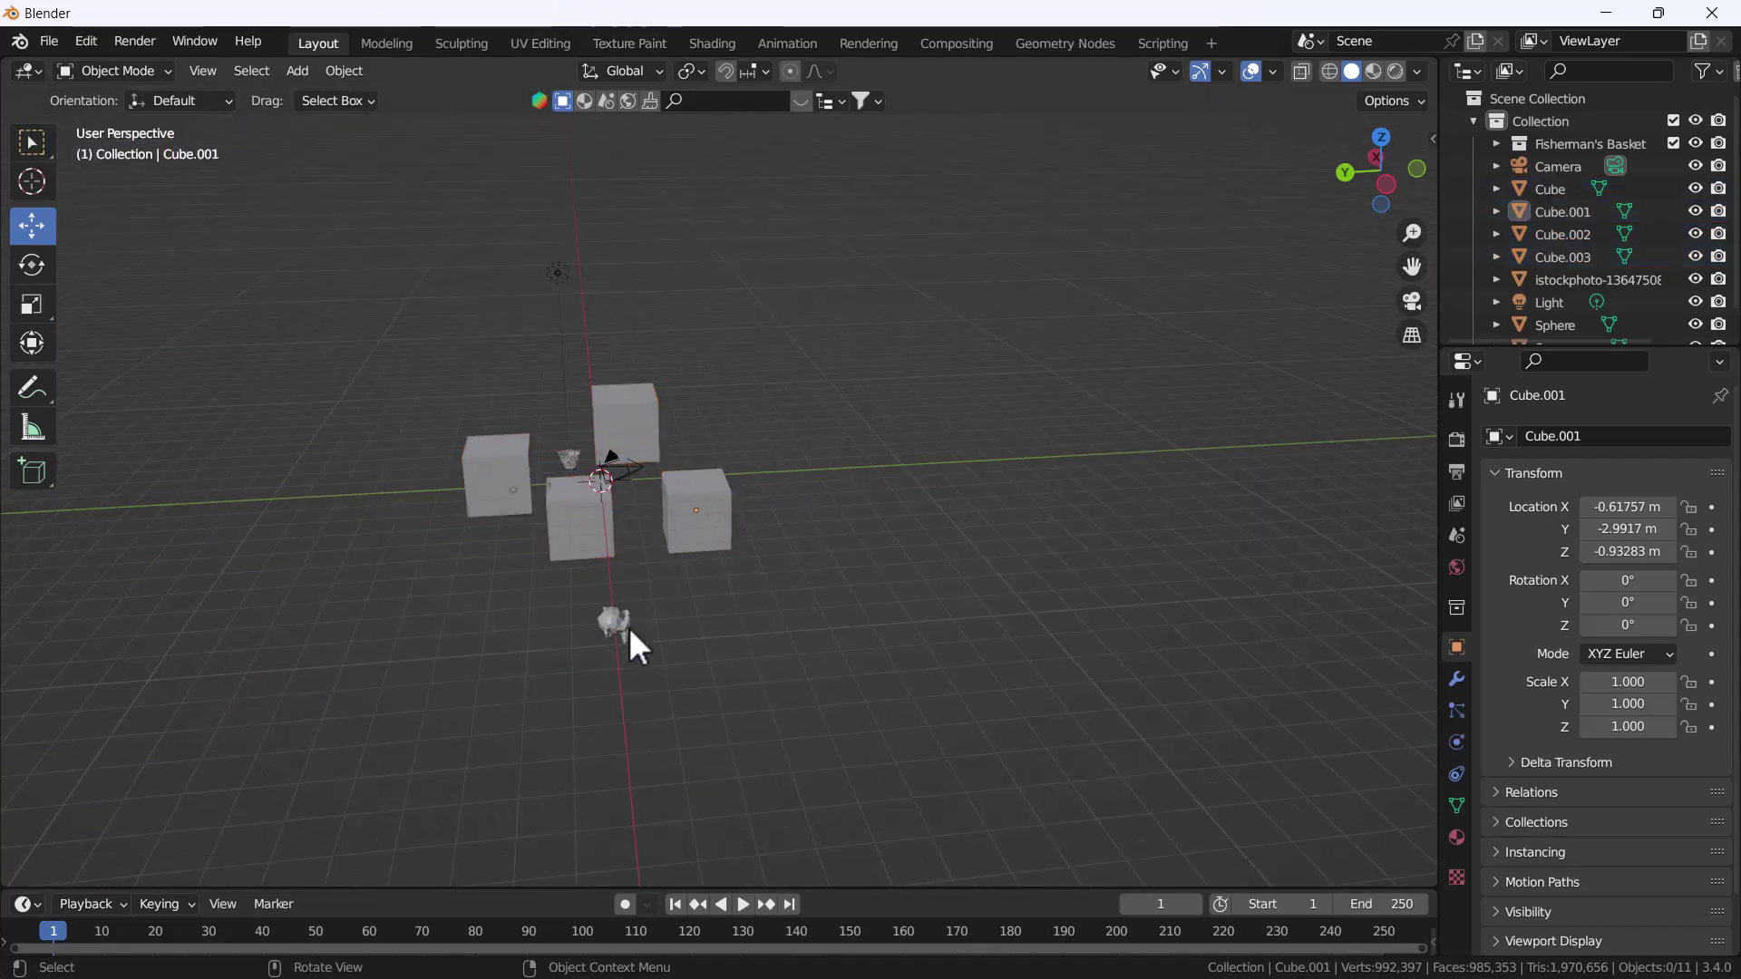
pyautogui.moveTo(547, 639); pyautogui.dragTo(1090, 549)
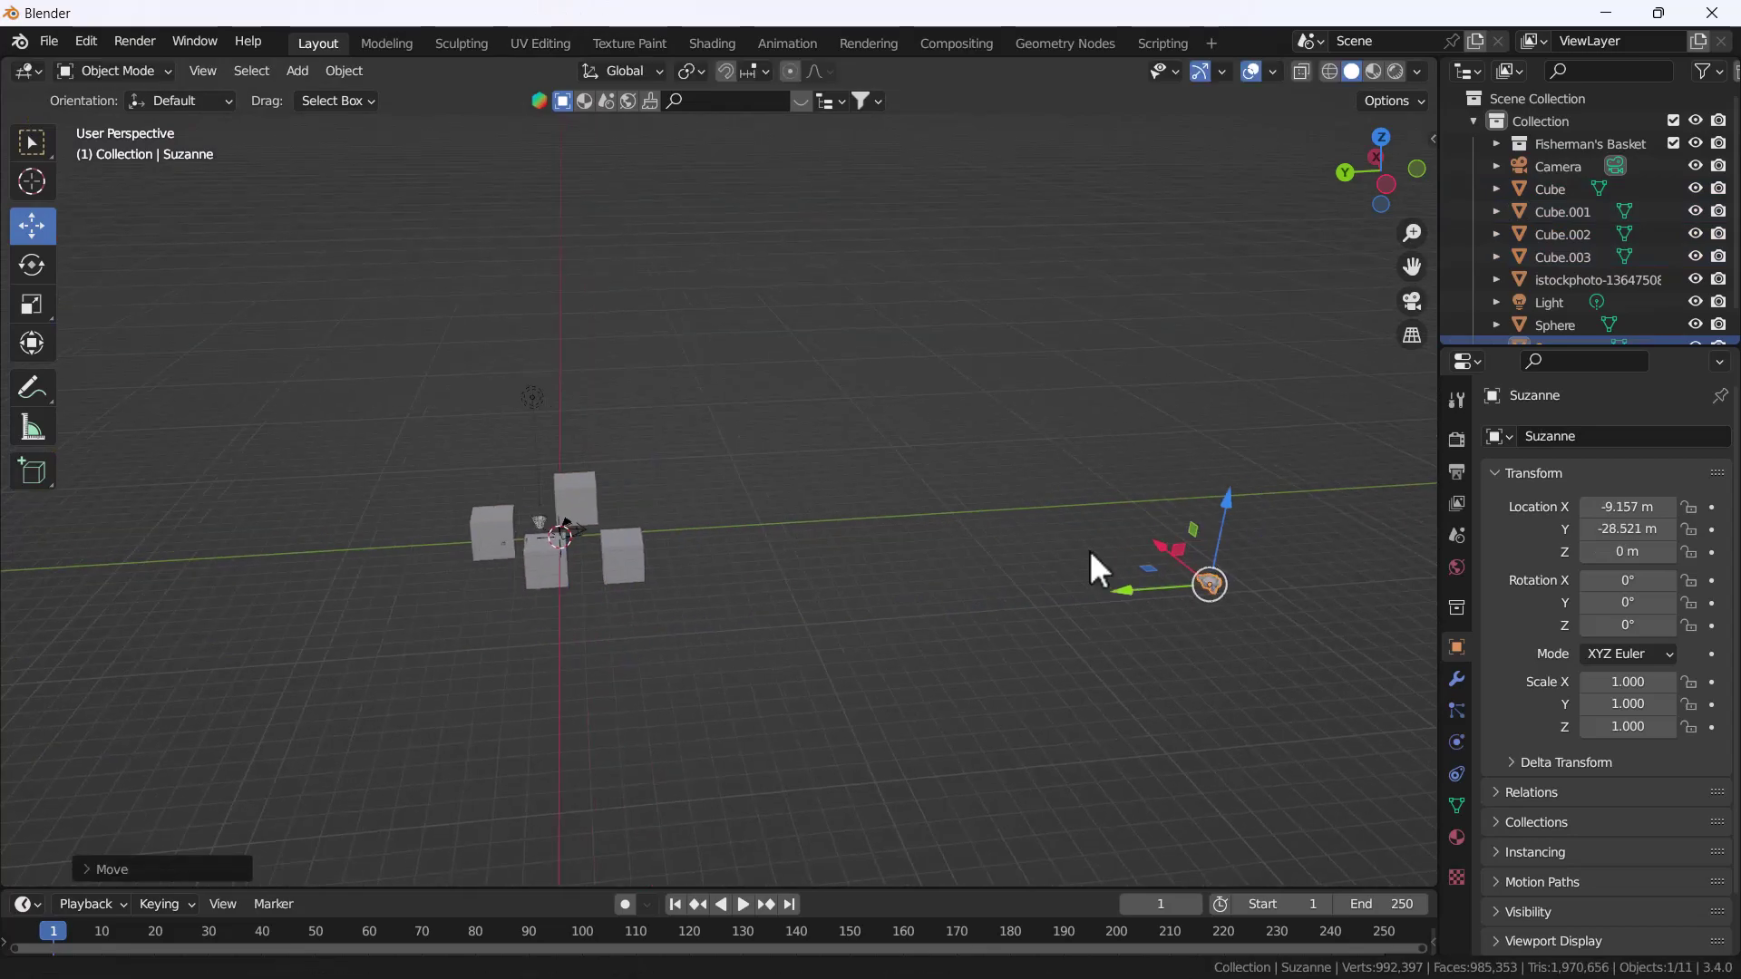
pyautogui.moveTo(1090, 550)
pyautogui.mouseDown(button='middle')
pyautogui.moveTo(819, 643)
pyautogui.moveTo(915, 600)
pyautogui.mouseUp(button='middle')
pyautogui.moveTo(915, 600); pyautogui.dragTo(1360, 362)
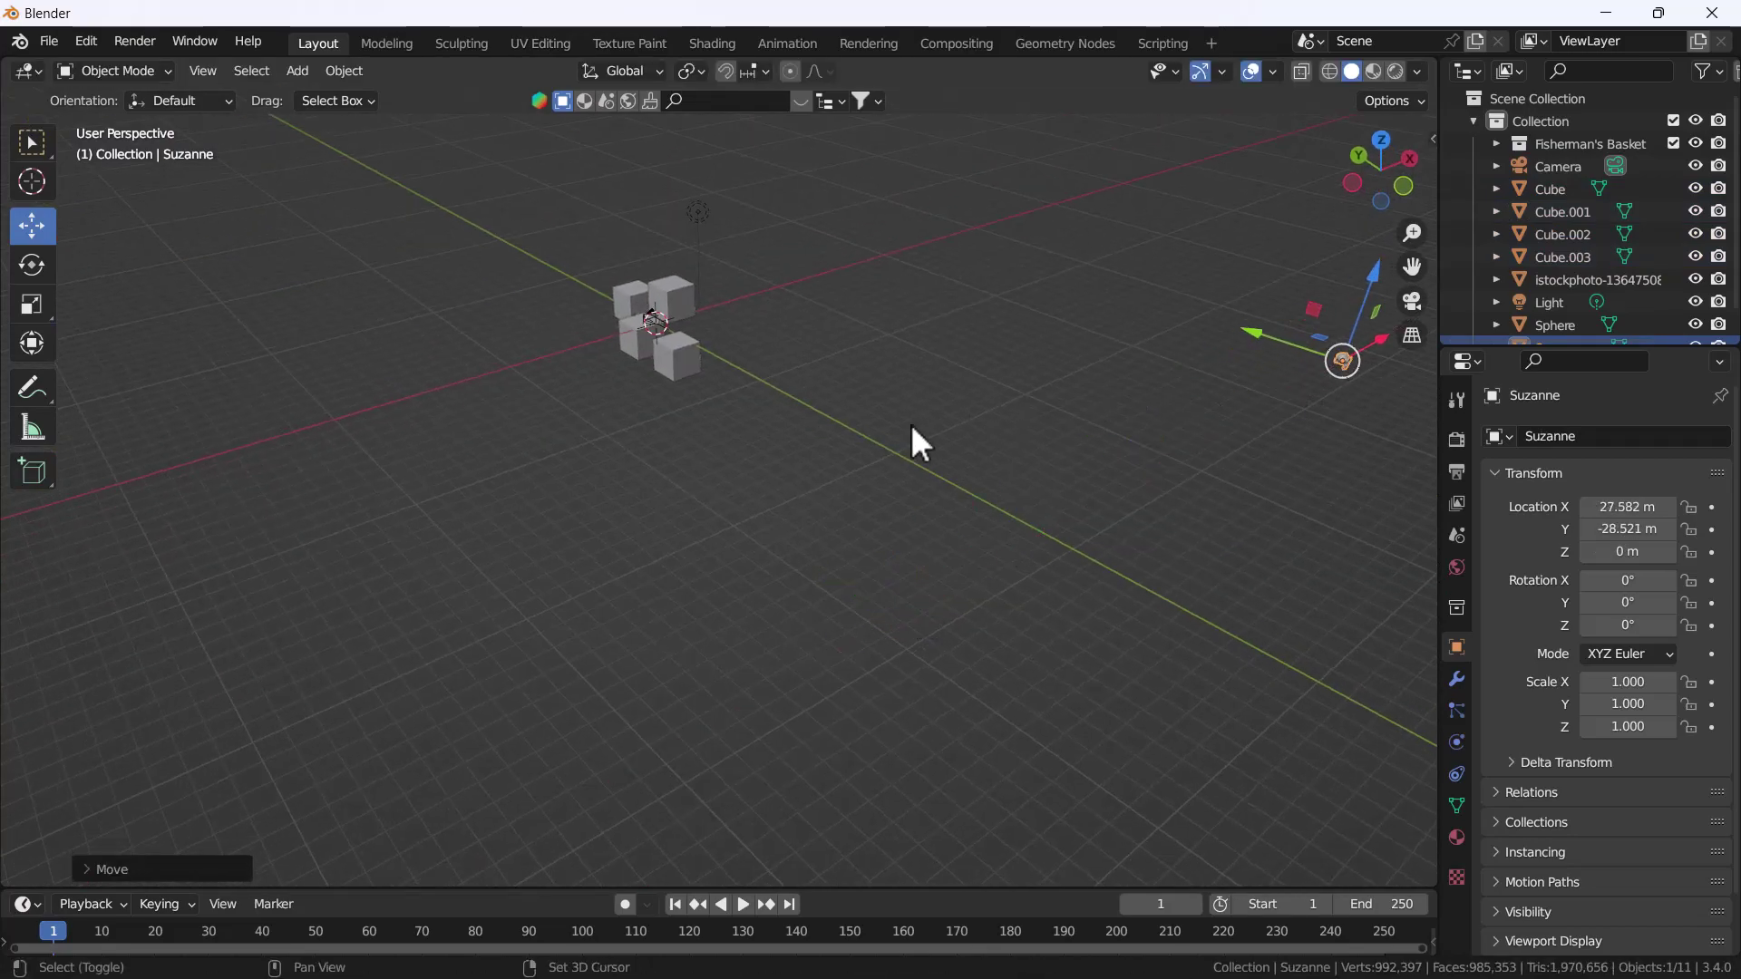
pyautogui.moveTo(910, 422); pyautogui.dragTo(987, 559, button='middle')
pyautogui.scroll(5, 786, 394)
pyautogui.scroll(6, 776, 460)
pyautogui.moveTo(776, 461)
pyautogui.mouseDown(button='middle')
pyautogui.moveTo(938, 515)
pyautogui.moveTo(916, 508)
pyautogui.mouseUp(button='middle')
# Enlarge the woven basket to scale 5.181
pyautogui.scroll(-8, 943, 544)
pyautogui.scroll(2, 848, 603)
pyautogui.scroll(3, 838, 625)
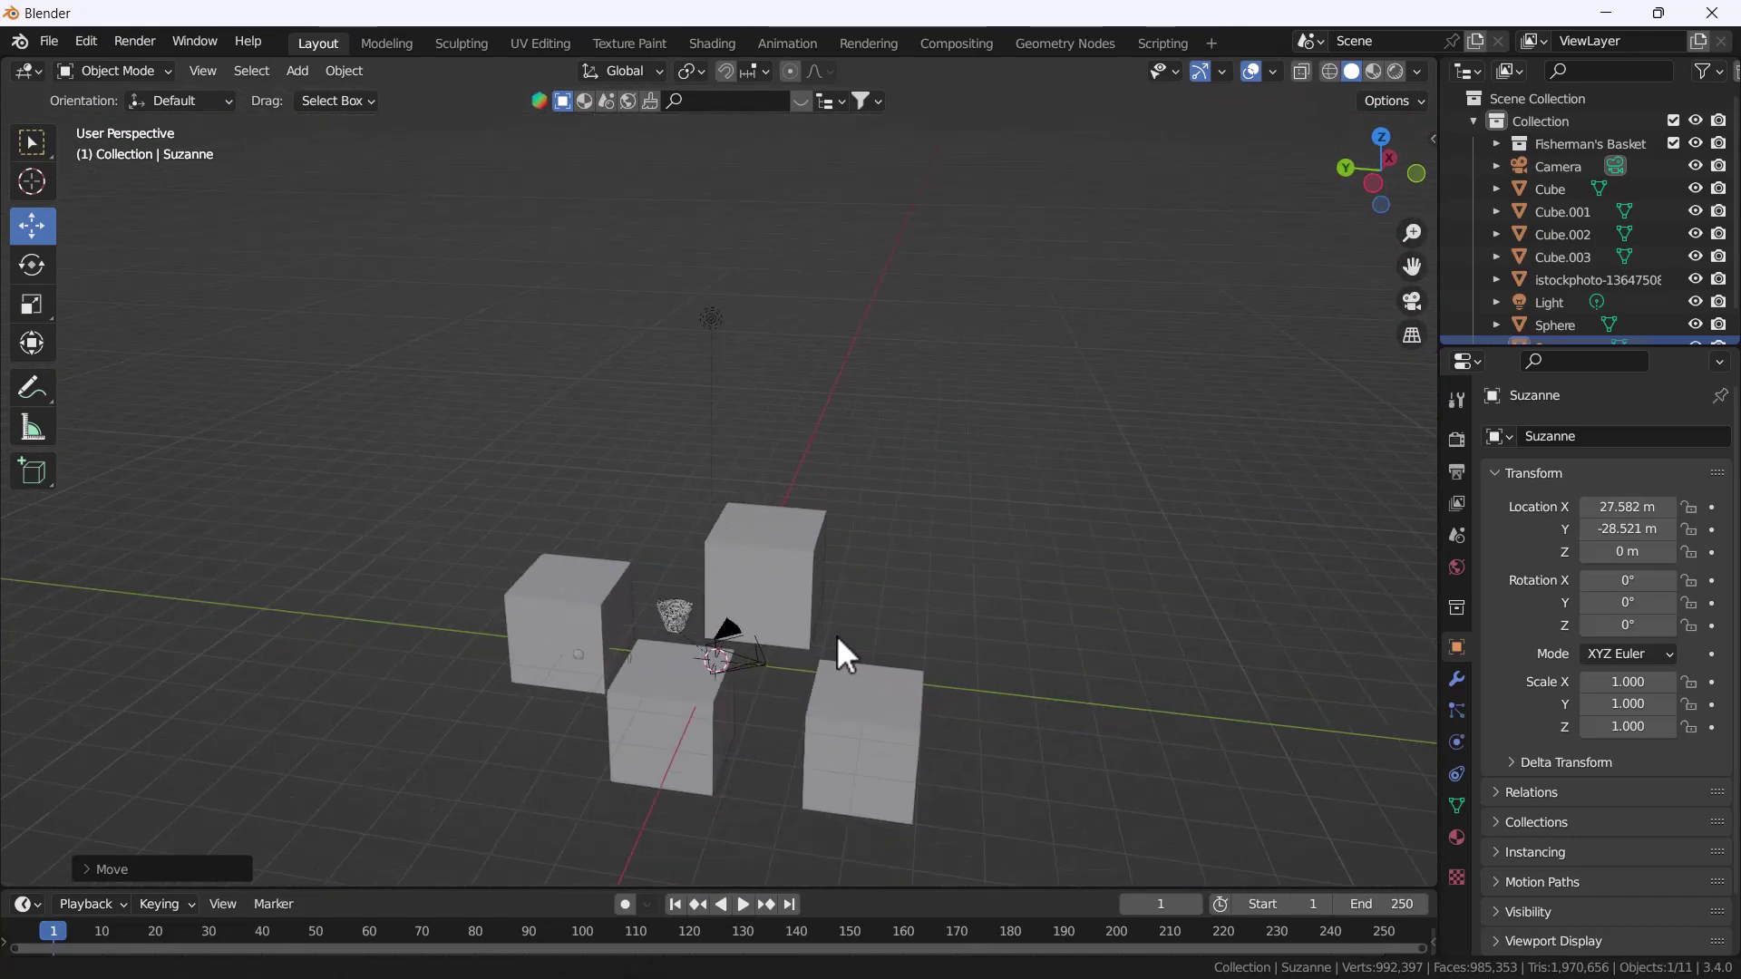
pyautogui.scroll(4, 788, 617)
pyautogui.scroll(1, 781, 607)
pyautogui.scroll(2, 600, 600)
pyautogui.scroll(5, 590, 562)
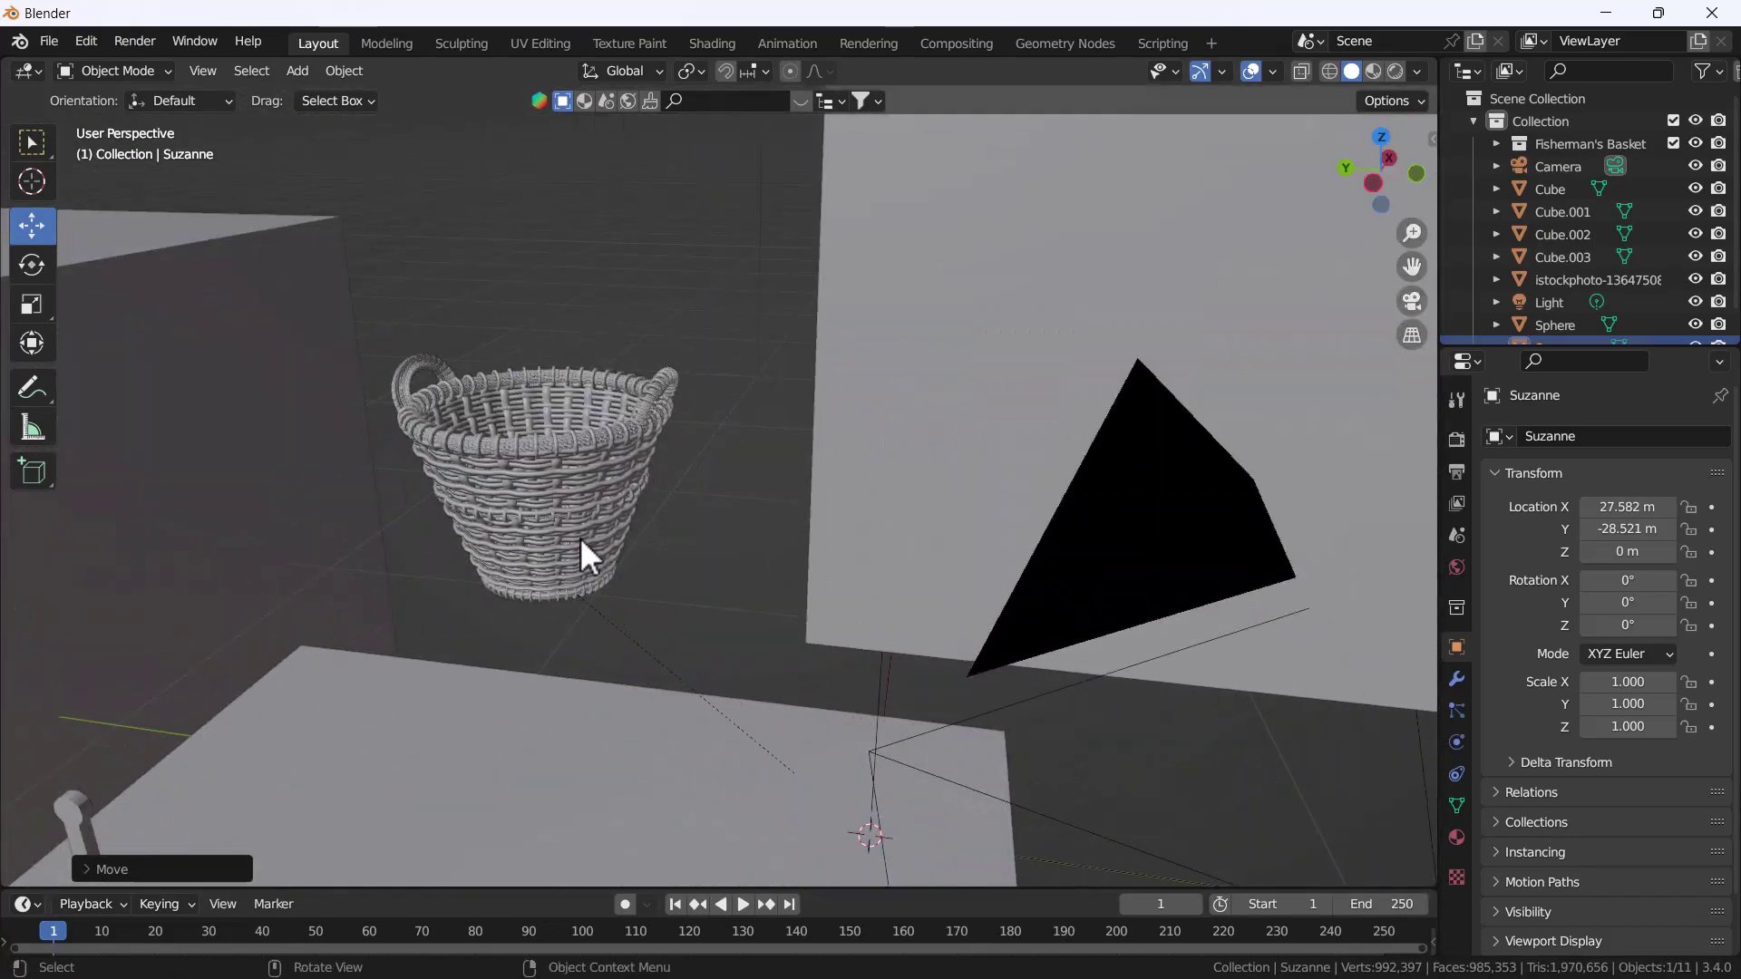
pyautogui.click(579, 537)
pyautogui.scroll(1, 579, 537)
pyautogui.press('s')
pyautogui.click(651, 460)
pyautogui.scroll(-3, 675, 490)
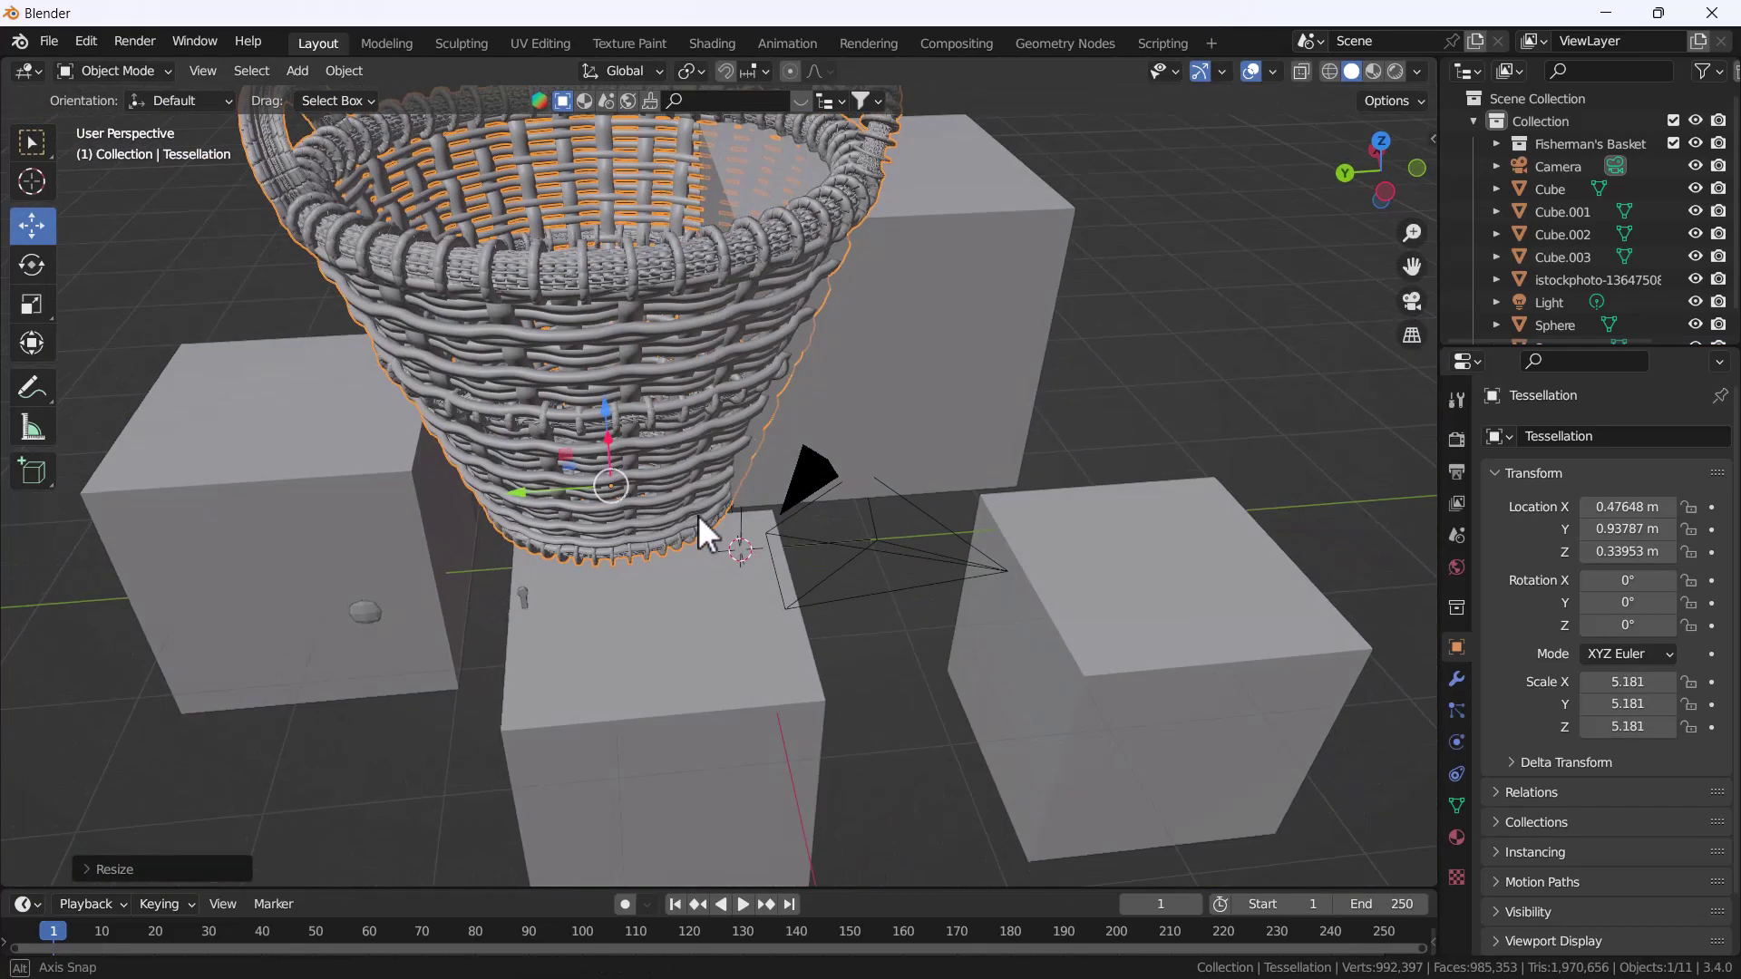
pyautogui.moveTo(698, 515)
pyautogui.mouseDown(button='middle')
pyautogui.moveTo(693, 363)
pyautogui.moveTo(772, 466)
pyautogui.mouseUp(button='middle')
# Hide all four helper cubes around the basket
pyautogui.click(855, 444)
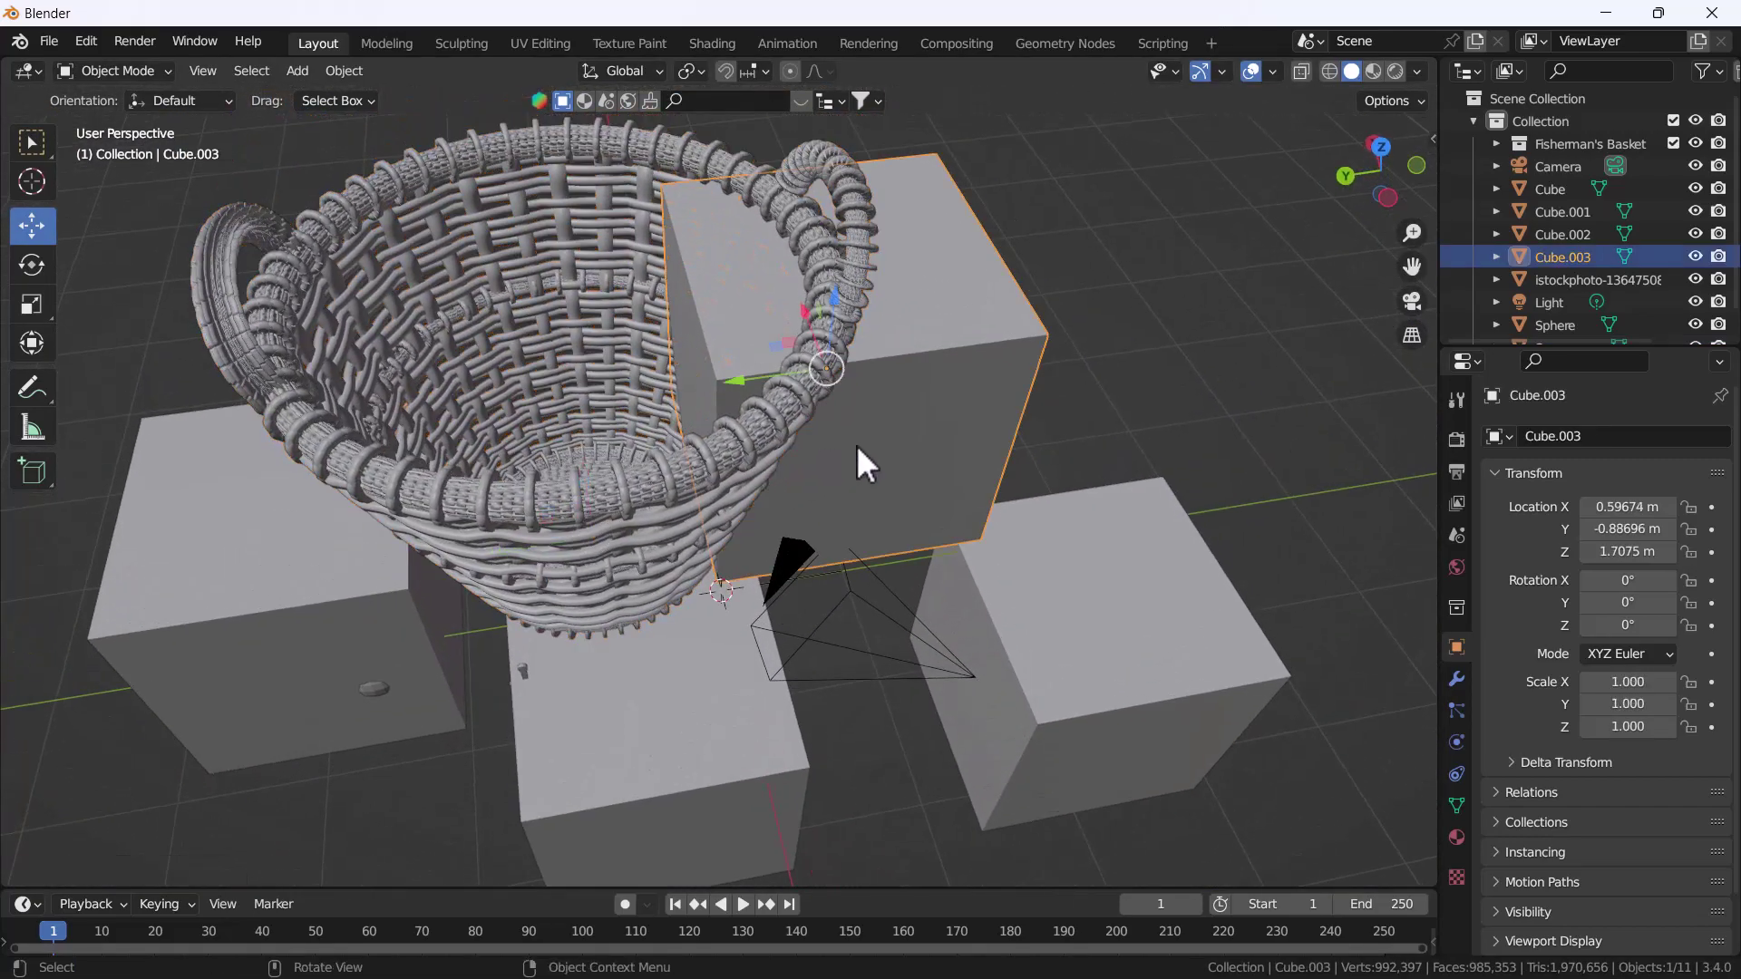
pyautogui.press('h')
pyautogui.press('h')
pyautogui.click(407, 651)
pyautogui.press('h')
pyautogui.click(952, 599)
pyautogui.press('h')
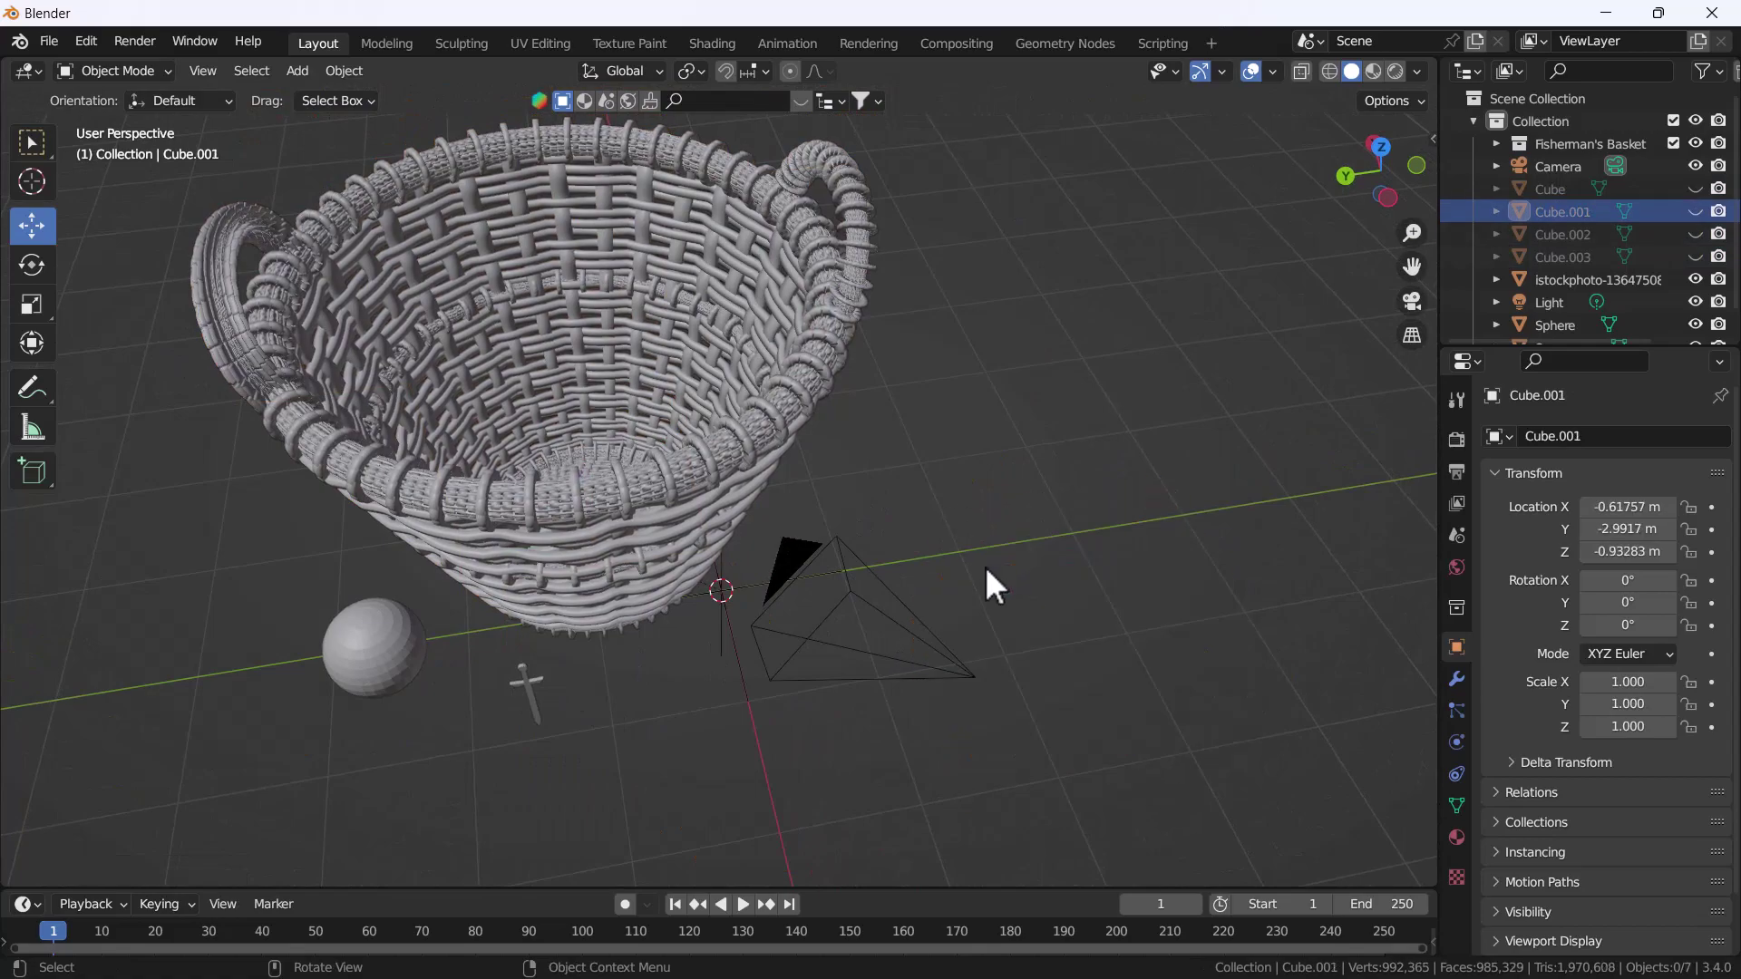
pyautogui.scroll(-4, 1007, 508)
# Select the enlarged woven Tessellation basket
pyautogui.keyDown('shift'); pyautogui.moveTo(1035, 450); pyautogui.dragTo(1197, 368, button='middle'); pyautogui.keyUp('shift')
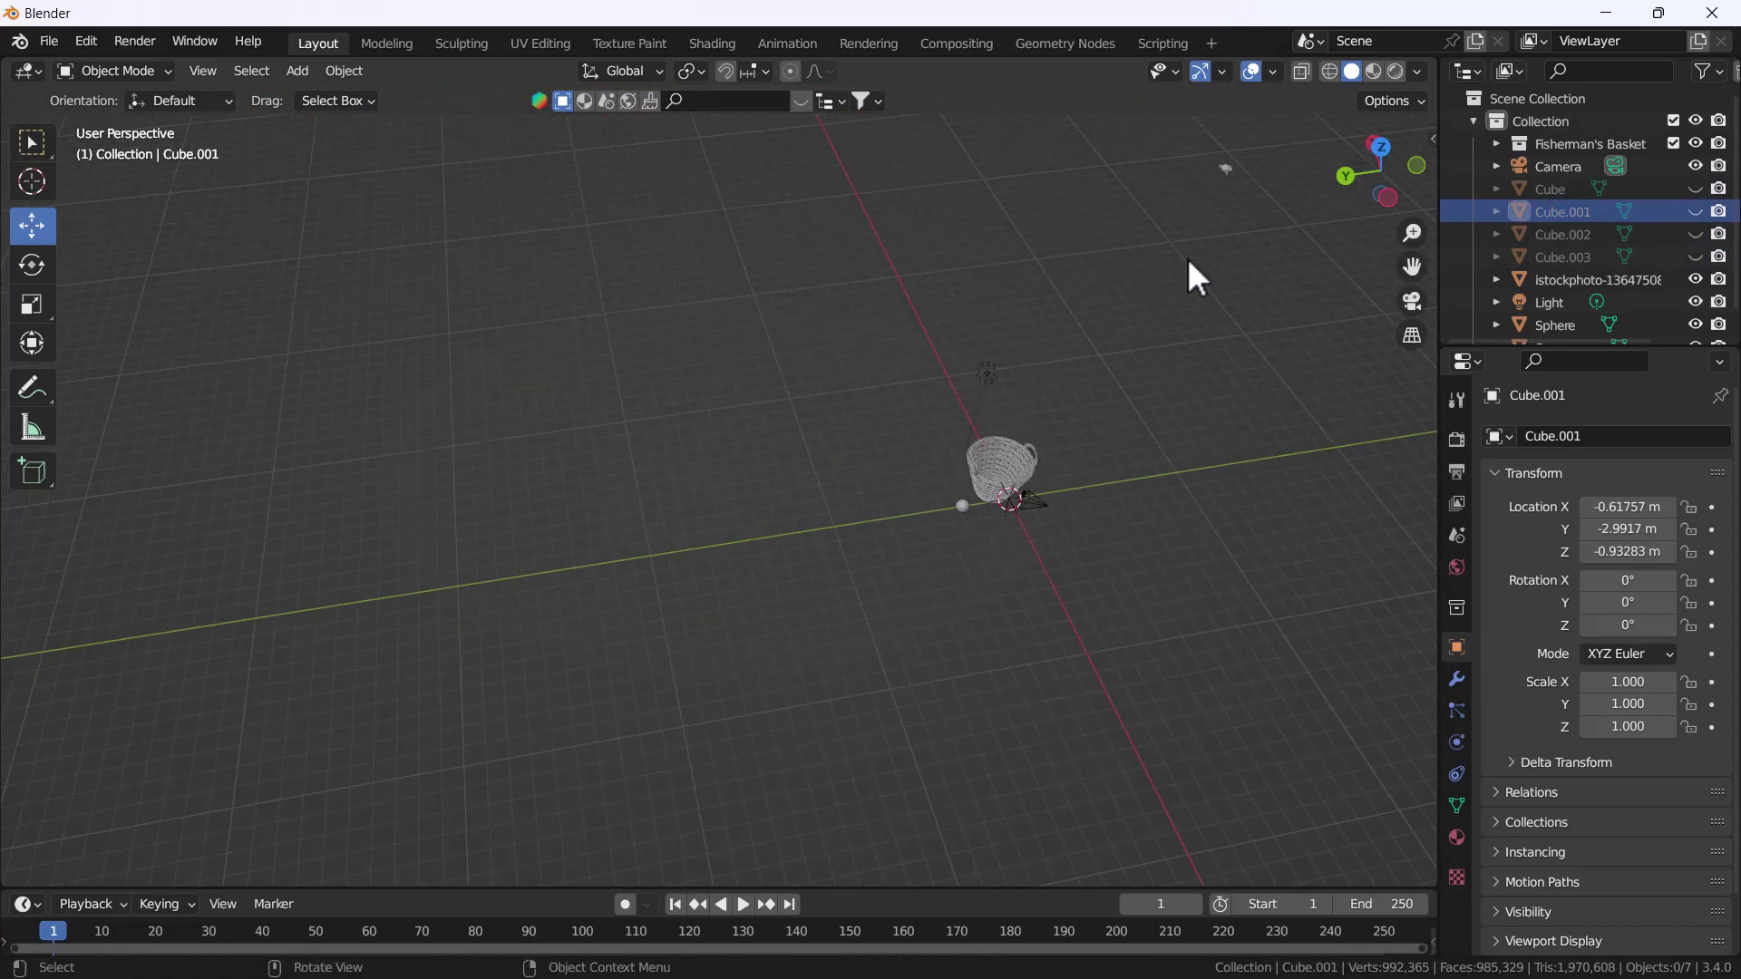
pyautogui.scroll(6, 1028, 462)
pyautogui.moveTo(1041, 455); pyautogui.dragTo(885, 584, button='middle')
pyautogui.click(901, 535)
pyautogui.scroll(5, 896, 562)
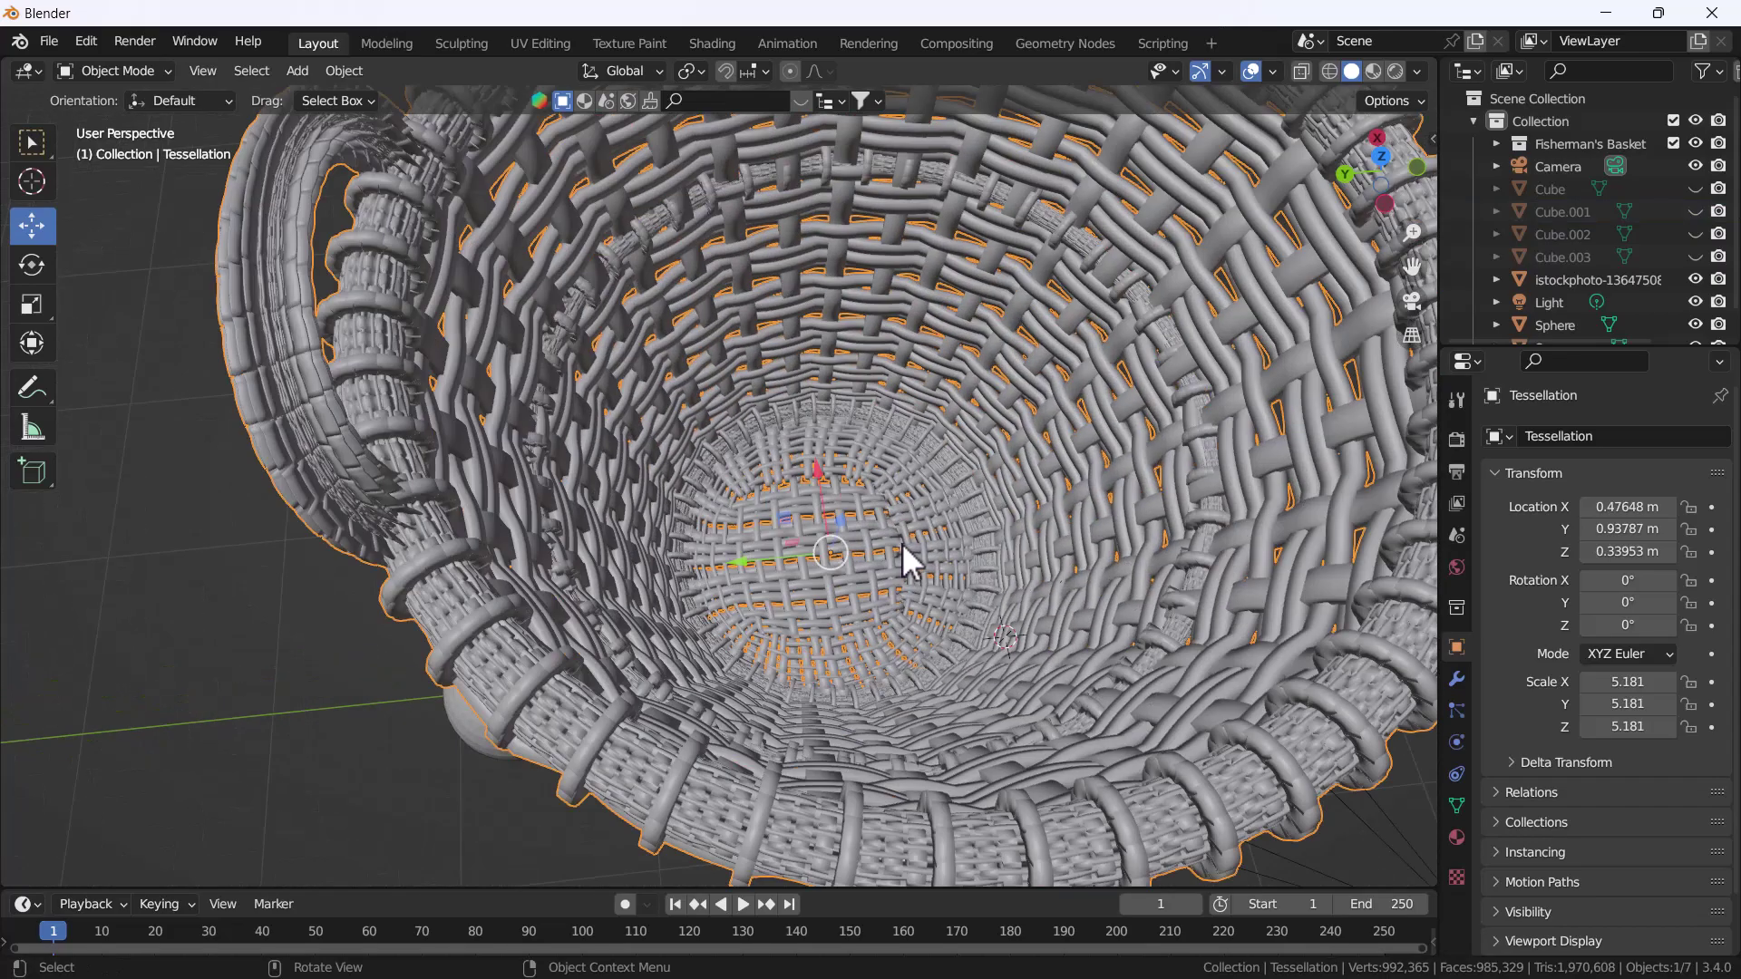
pyautogui.scroll(-3, 890, 558)
pyautogui.scroll(-2, 901, 557)
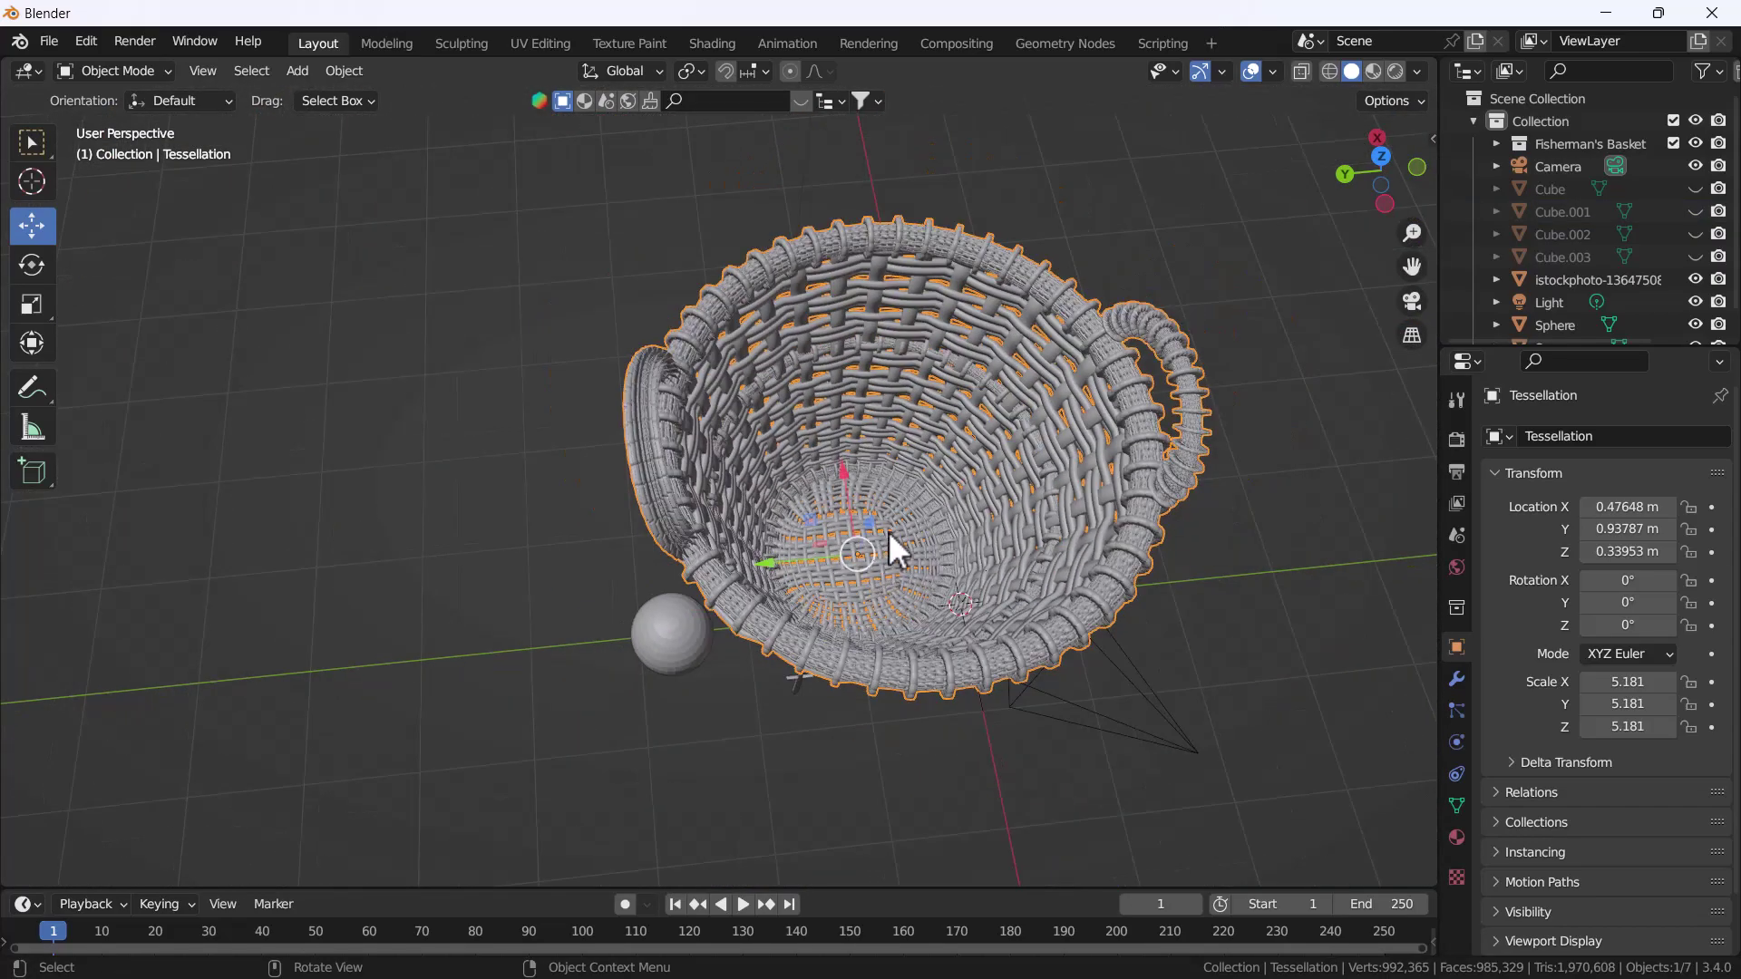
pyautogui.scroll(2, 891, 535)
pyautogui.scroll(3, 852, 585)
pyautogui.scroll(-4, 875, 498)
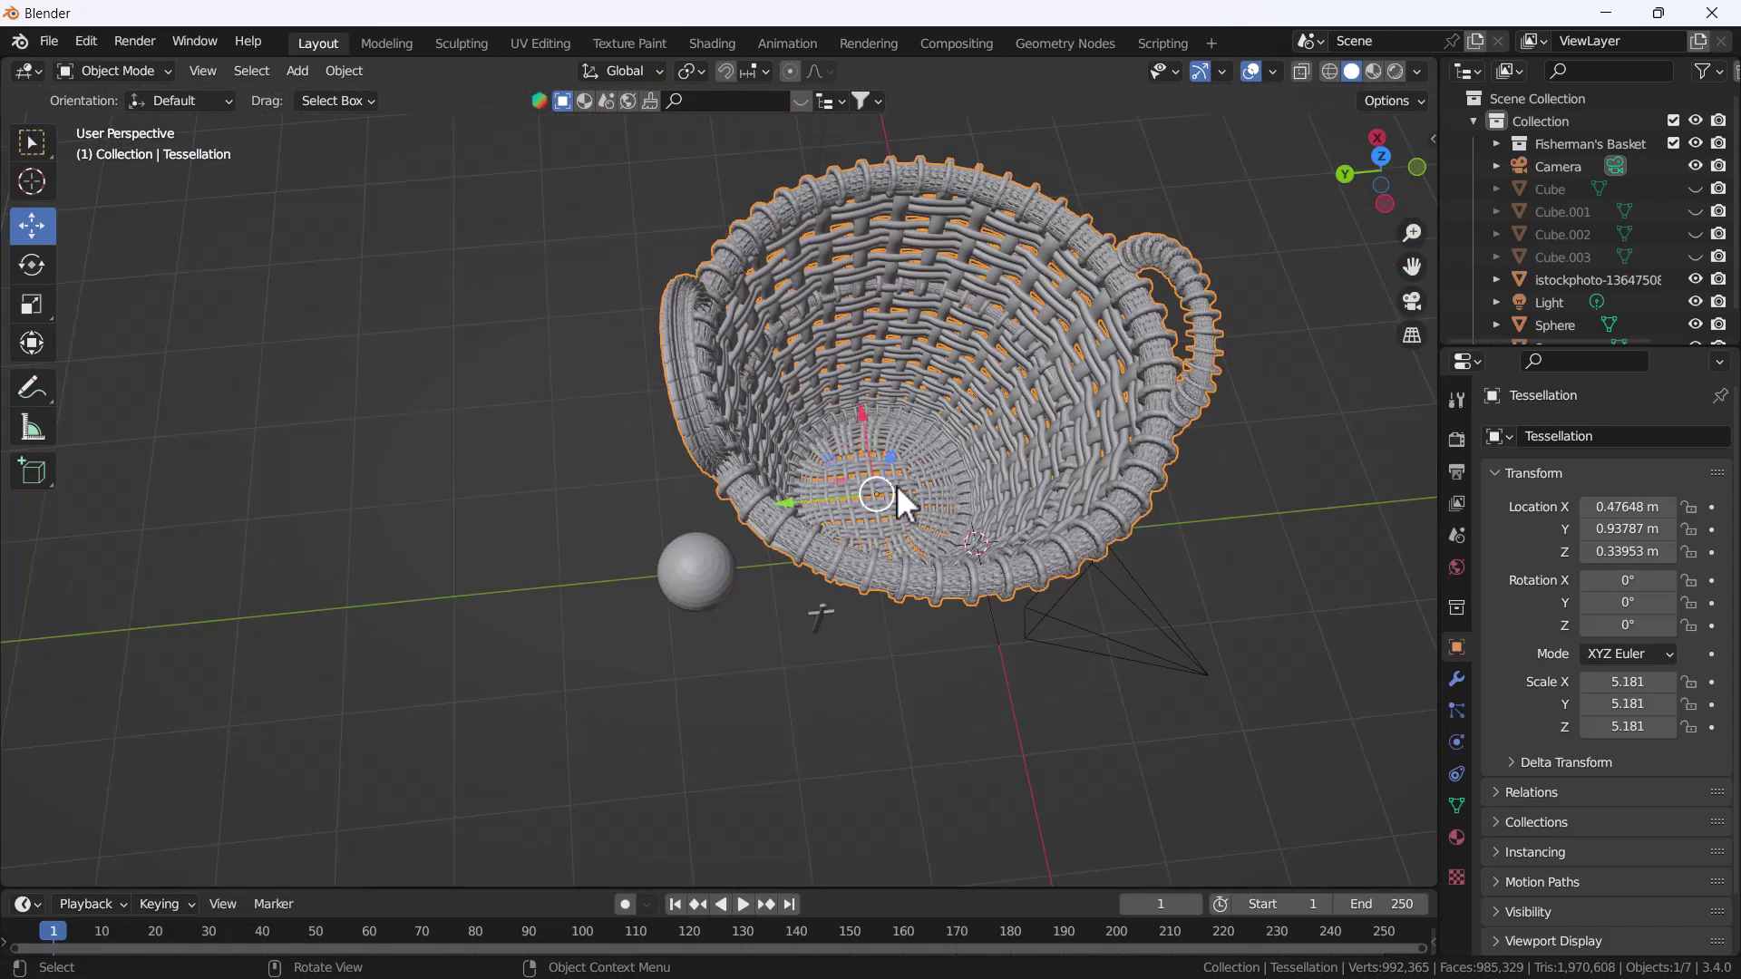
# Snap the 3D cursor to the basket's centre with Cursor to Selected
pyautogui.hotkey('shift', 's')
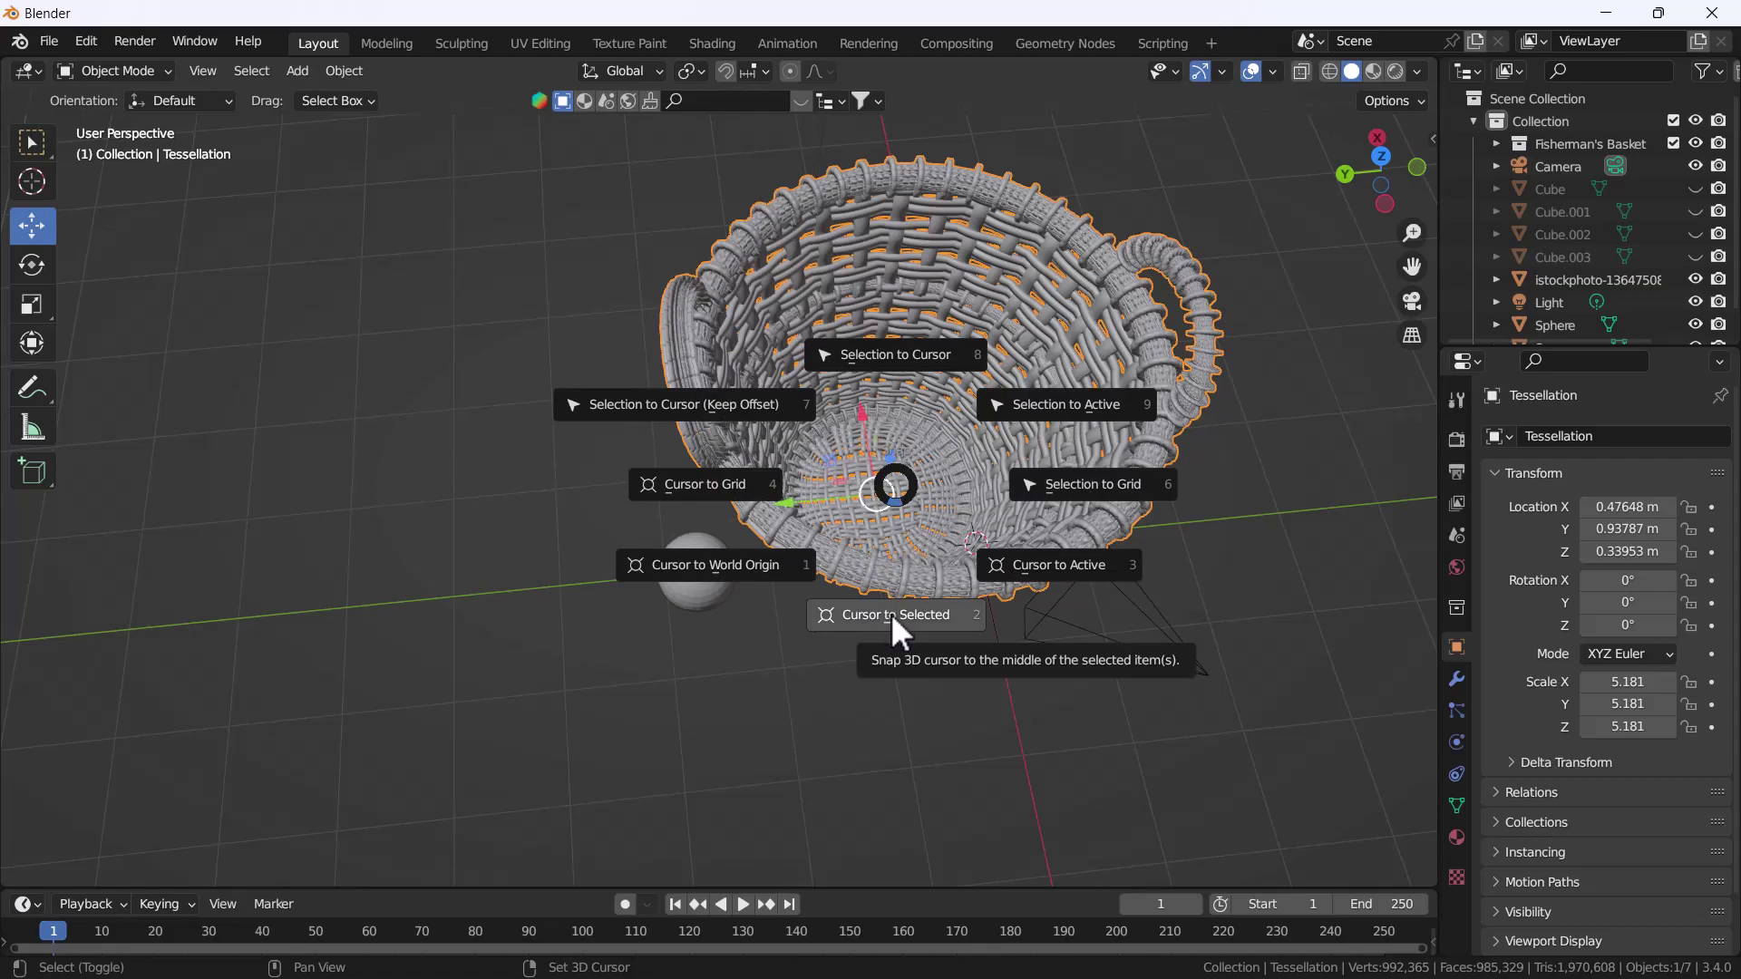
pyautogui.click(890, 613)
pyautogui.scroll(5, 911, 580)
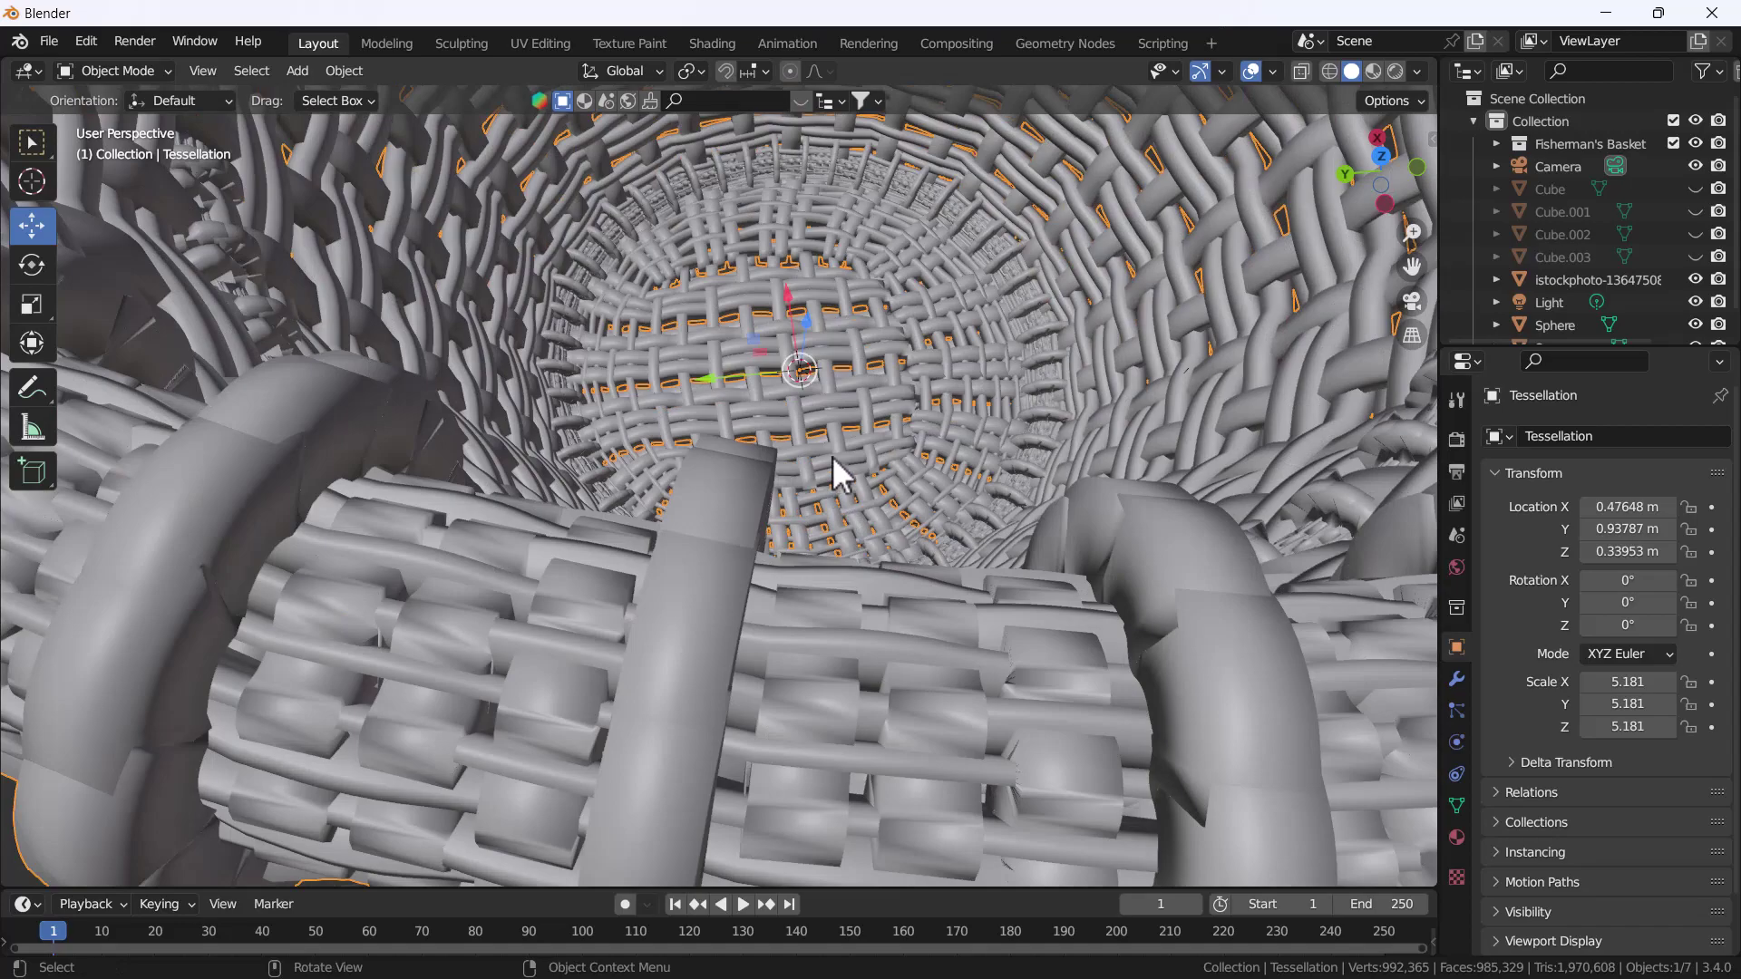
pyautogui.scroll(-5, 832, 455)
pyautogui.scroll(-2, 812, 415)
pyautogui.scroll(1, 829, 426)
pyautogui.scroll(4, 817, 414)
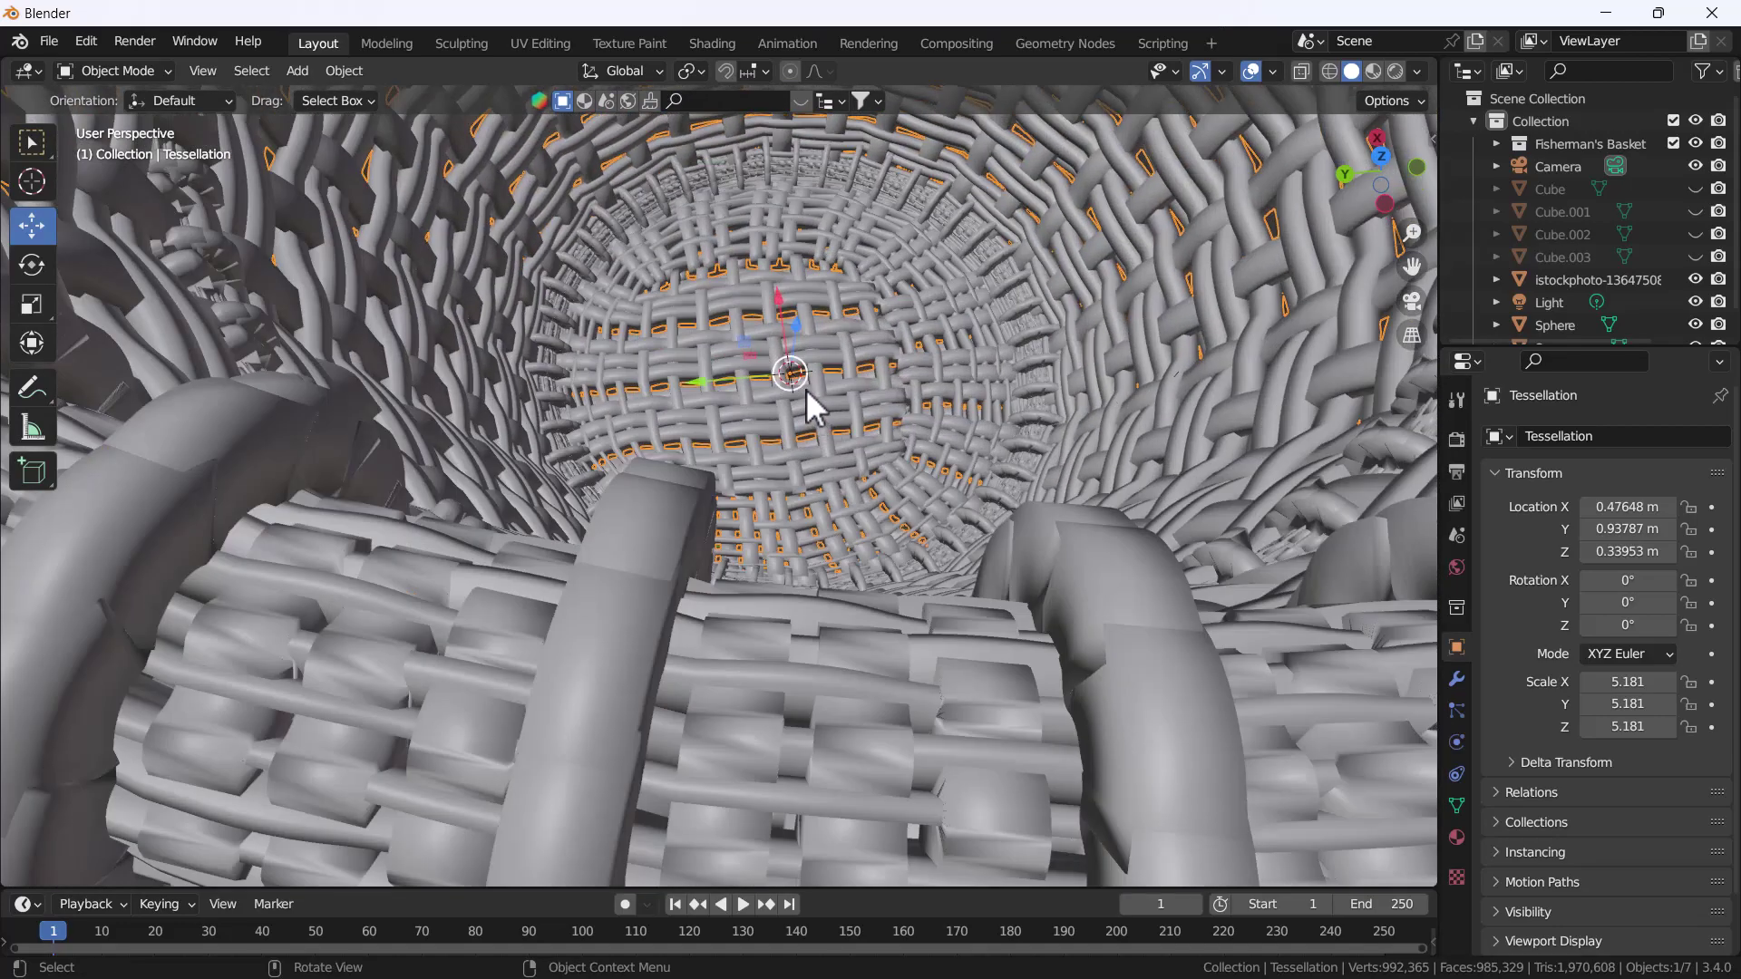
pyautogui.scroll(-5, 803, 390)
pyautogui.scroll(-6, 807, 409)
pyautogui.scroll(-3, 816, 404)
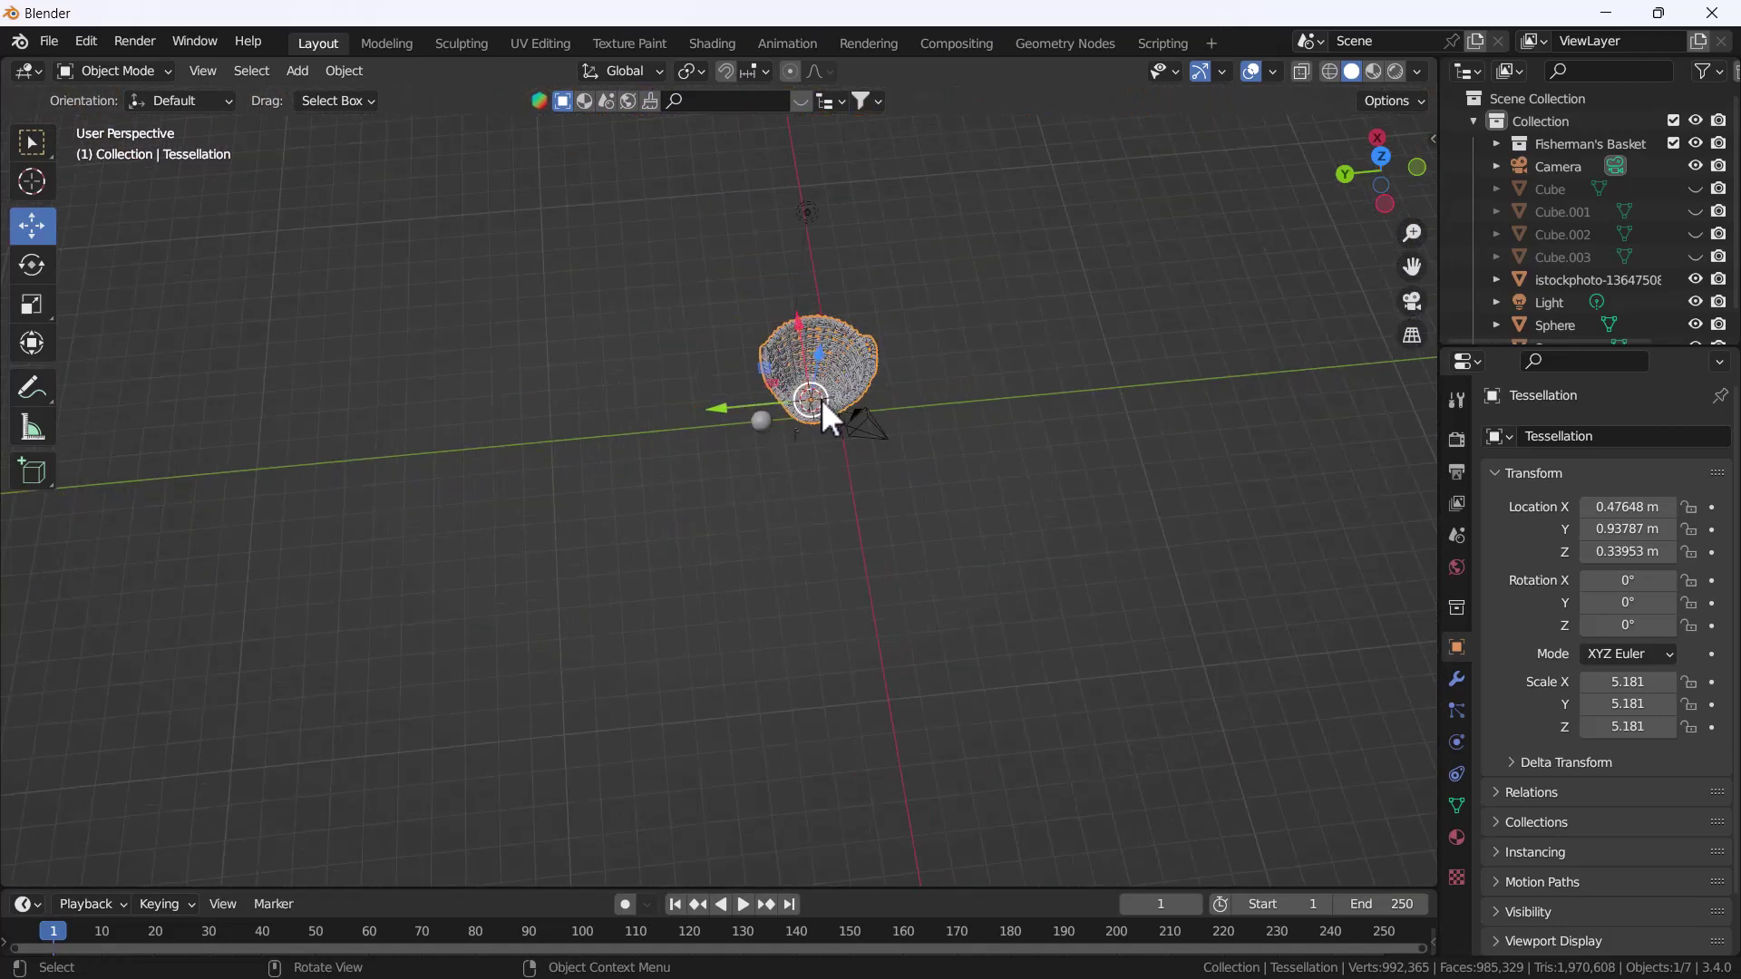
pyautogui.scroll(1, 823, 402)
pyautogui.scroll(2, 821, 427)
# Orbit to a side view of the basket to check the cursor position
pyautogui.moveTo(808, 434); pyautogui.dragTo(838, 307, button='middle')
pyautogui.scroll(2, 805, 426)
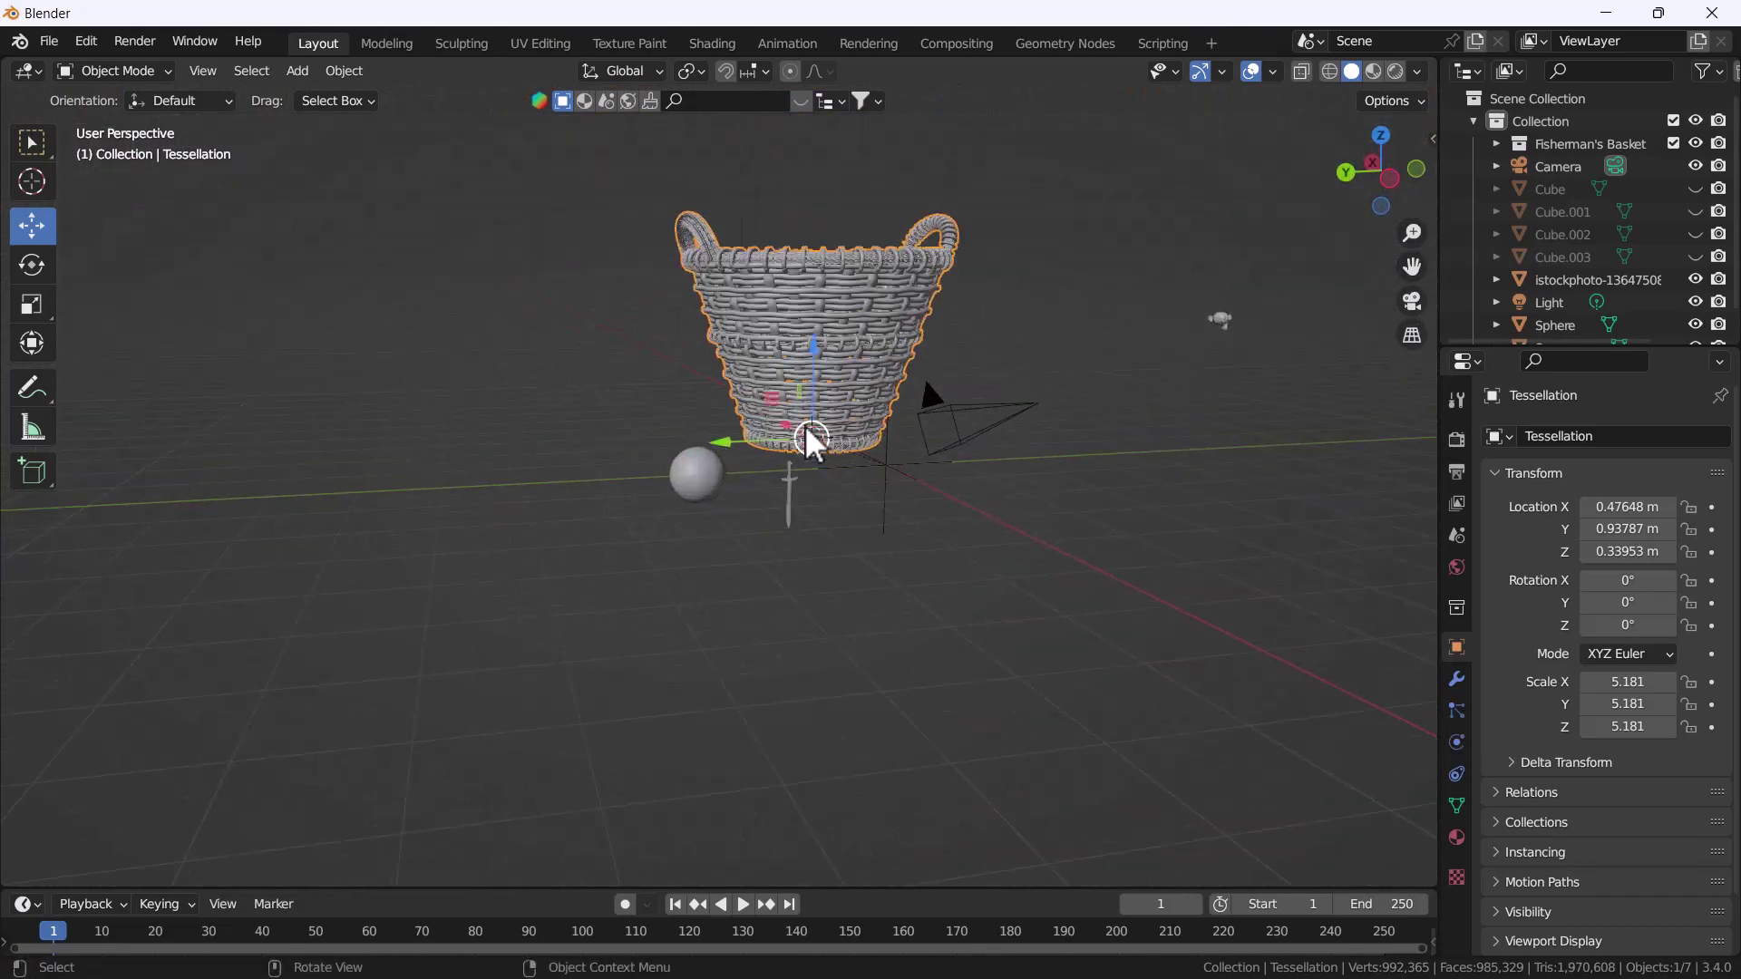
pyautogui.scroll(3, 834, 439)
pyautogui.scroll(-3, 819, 443)
pyautogui.scroll(-2, 825, 445)
pyautogui.scroll(-2, 988, 422)
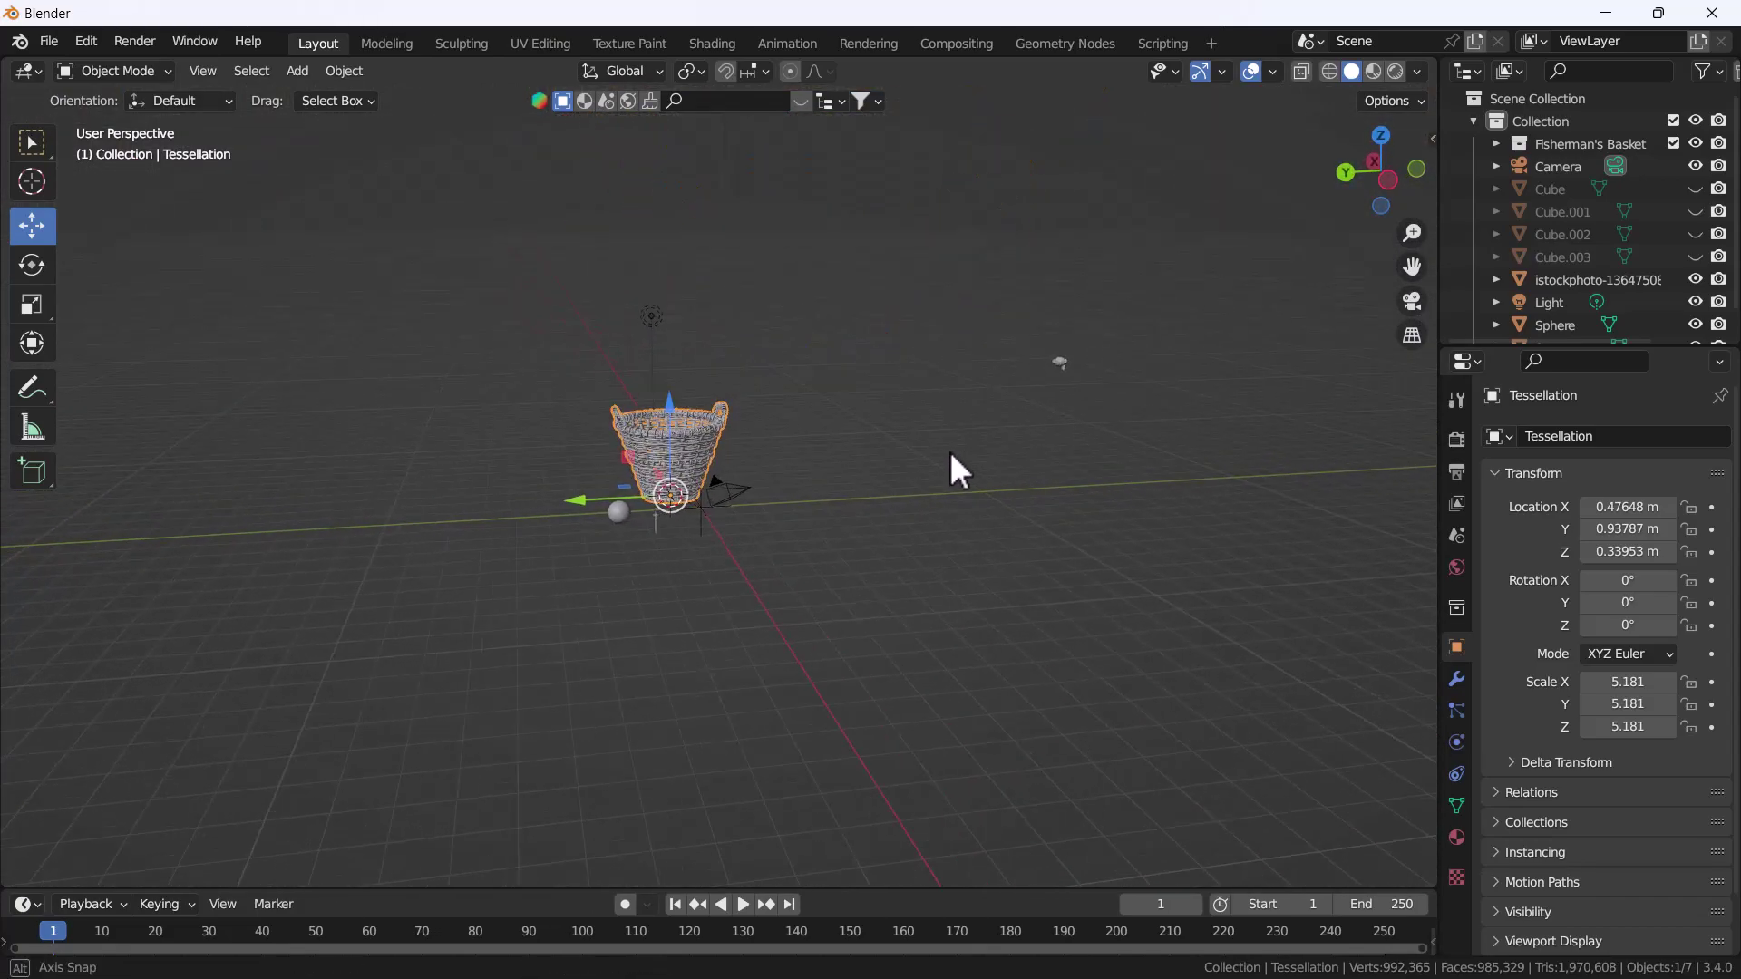
# Snap Suzanne to the 3D cursor inside the basket with Selection to Cursor
pyautogui.click(1060, 364)
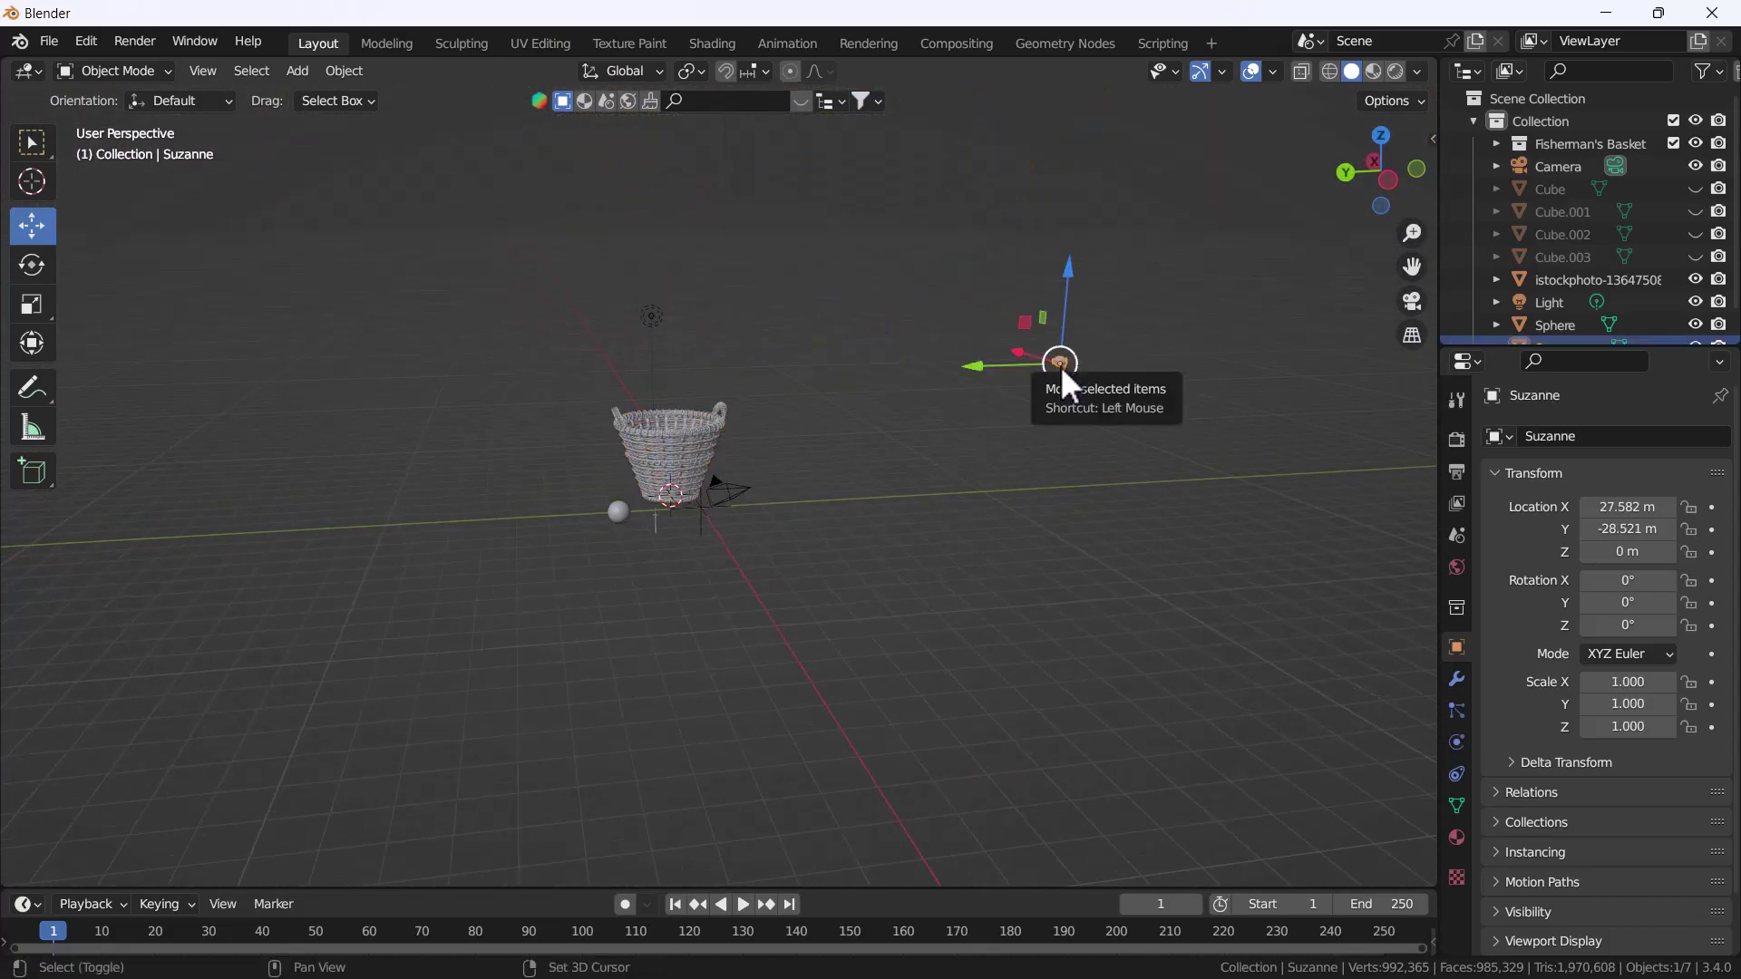
pyautogui.hotkey('shift', 's')
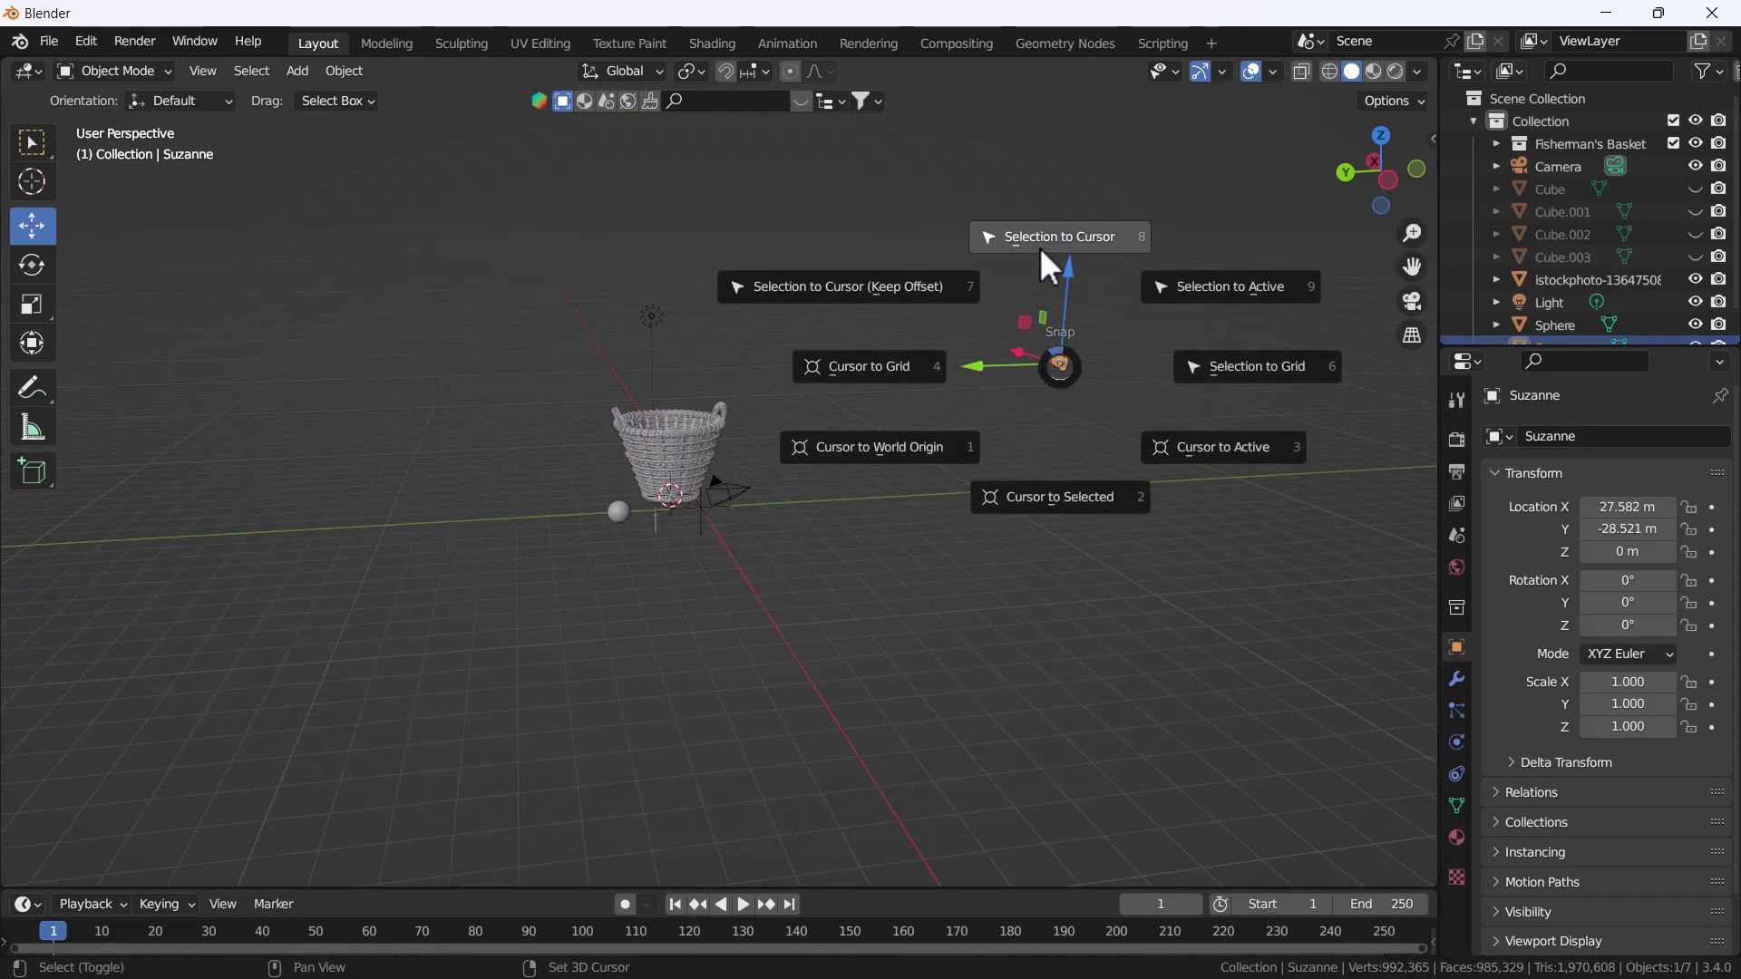
pyautogui.click(1066, 243)
pyautogui.scroll(3, 677, 507)
pyautogui.scroll(2, 705, 531)
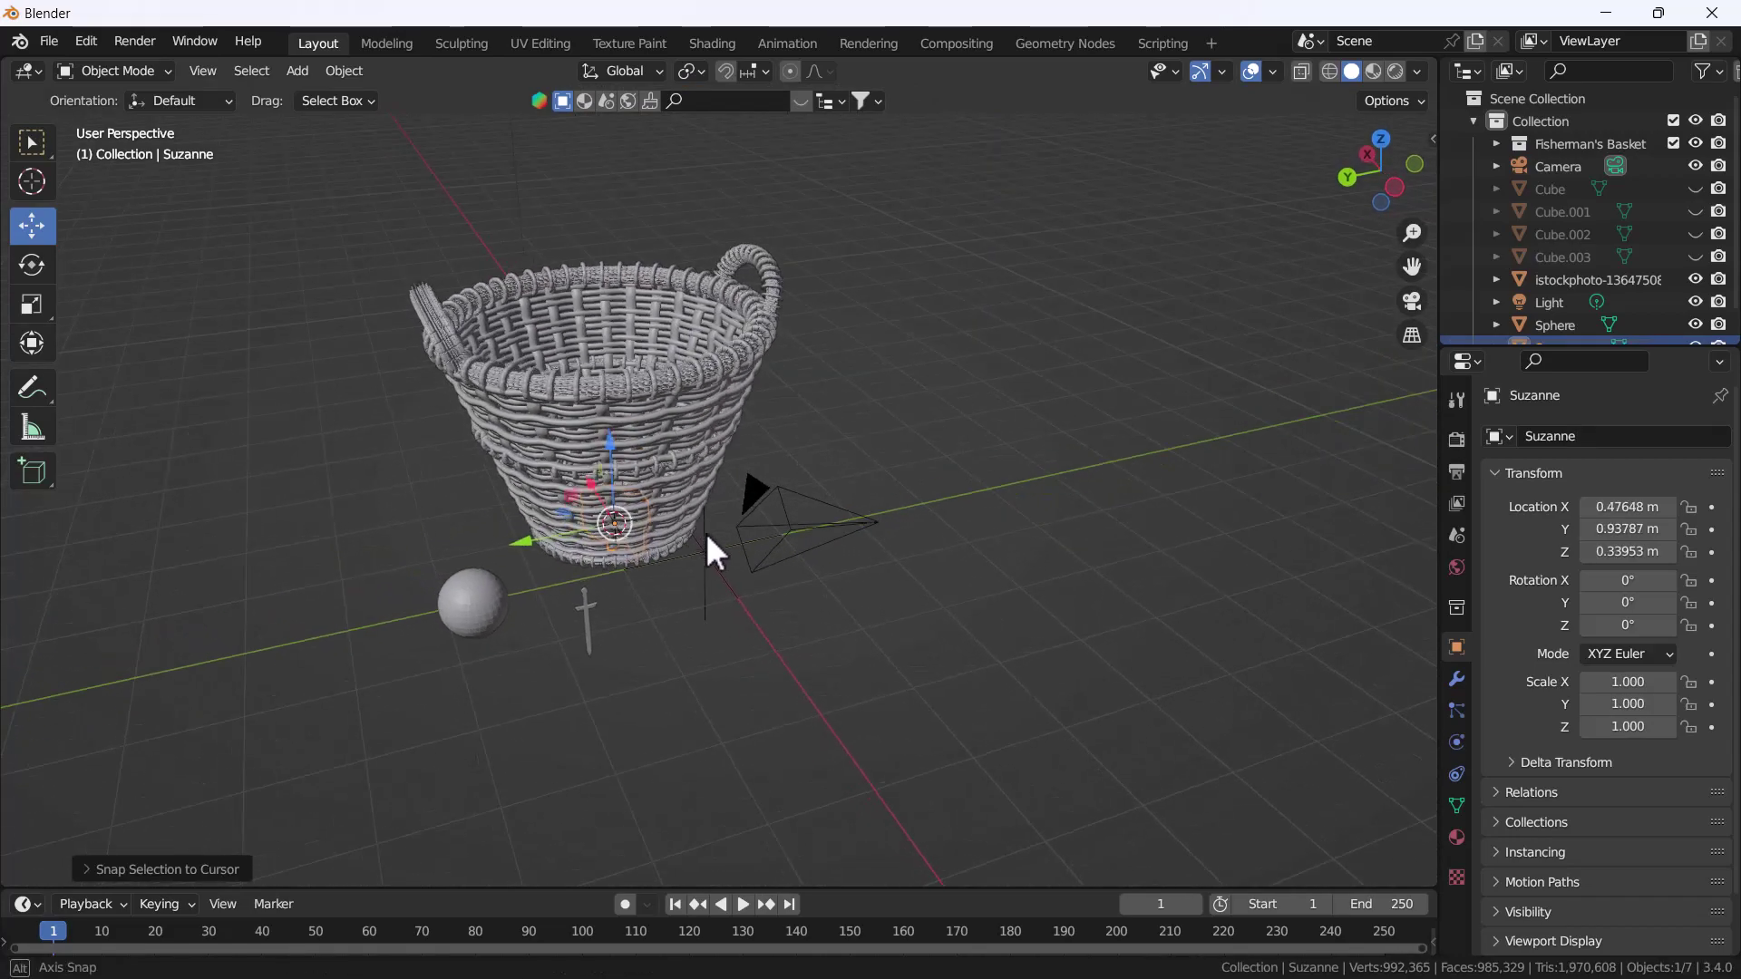
pyautogui.scroll(2, 763, 588)
pyautogui.moveTo(763, 587)
pyautogui.mouseDown(button='middle')
pyautogui.moveTo(731, 726)
pyautogui.moveTo(718, 716)
pyautogui.mouseUp(button='middle')
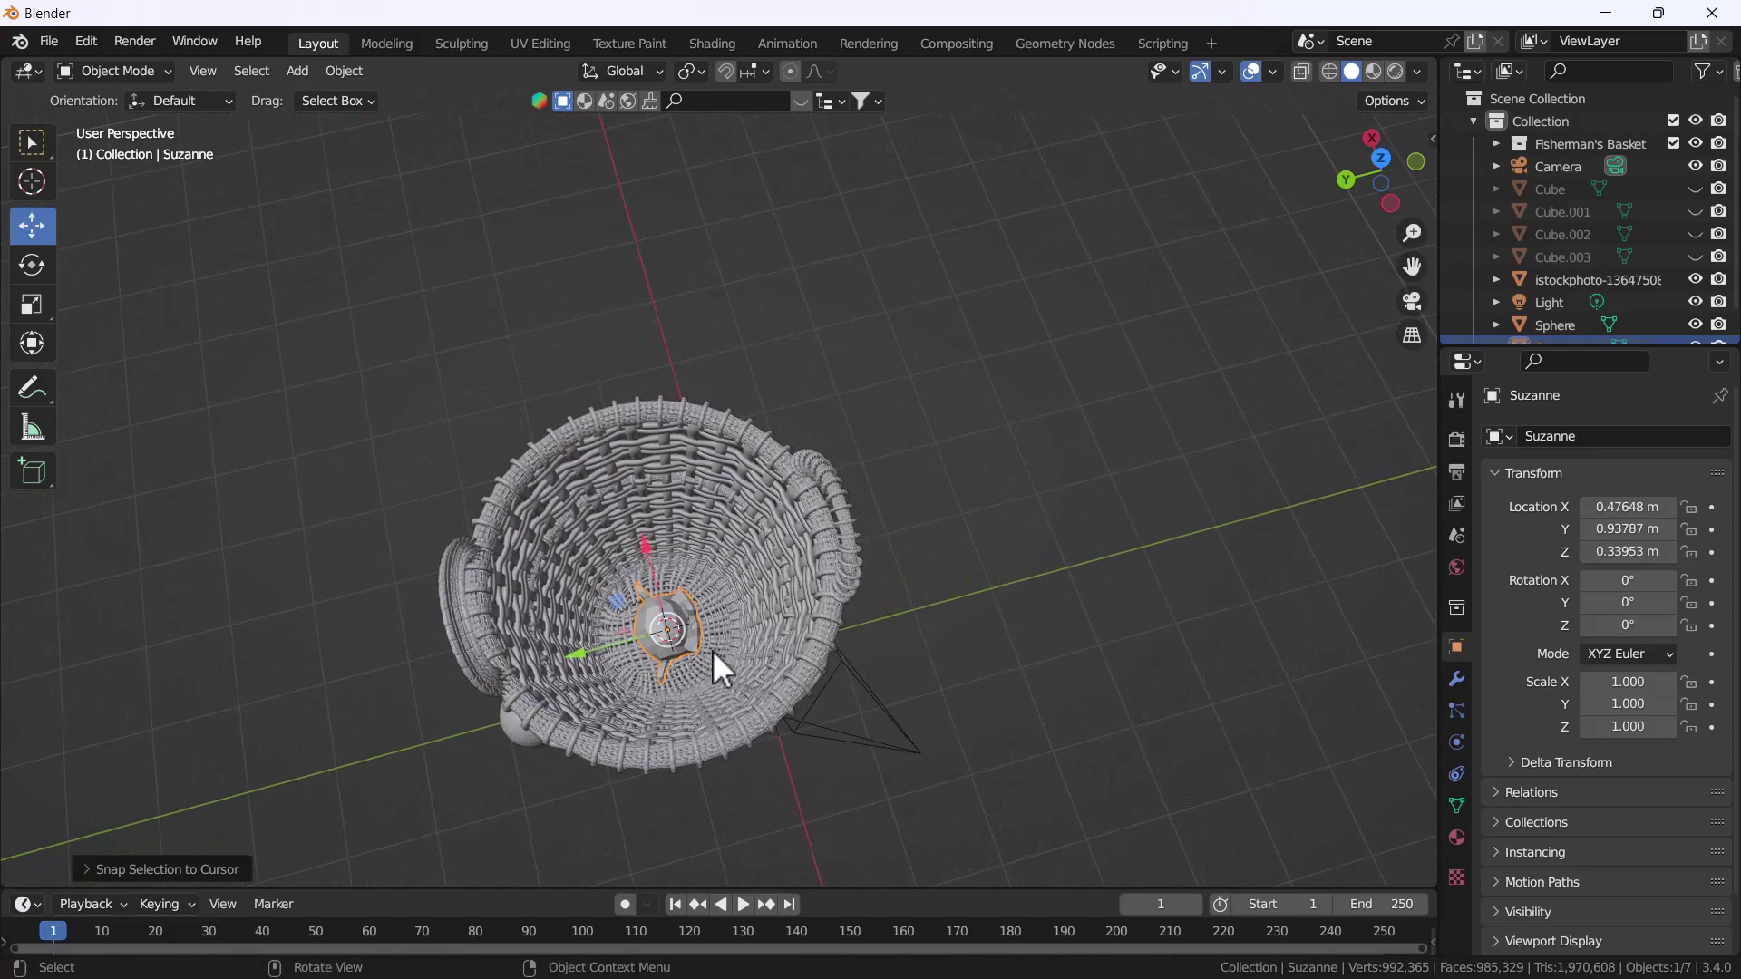
# Scale Suzanne to 1.838 and raise it to Z 1.1823 m
pyautogui.press('s')
pyautogui.click(760, 646)
pyautogui.moveTo(760, 646)
pyautogui.mouseDown(button='middle')
pyautogui.moveTo(643, 600)
pyautogui.moveTo(646, 579)
pyautogui.mouseUp(button='middle')
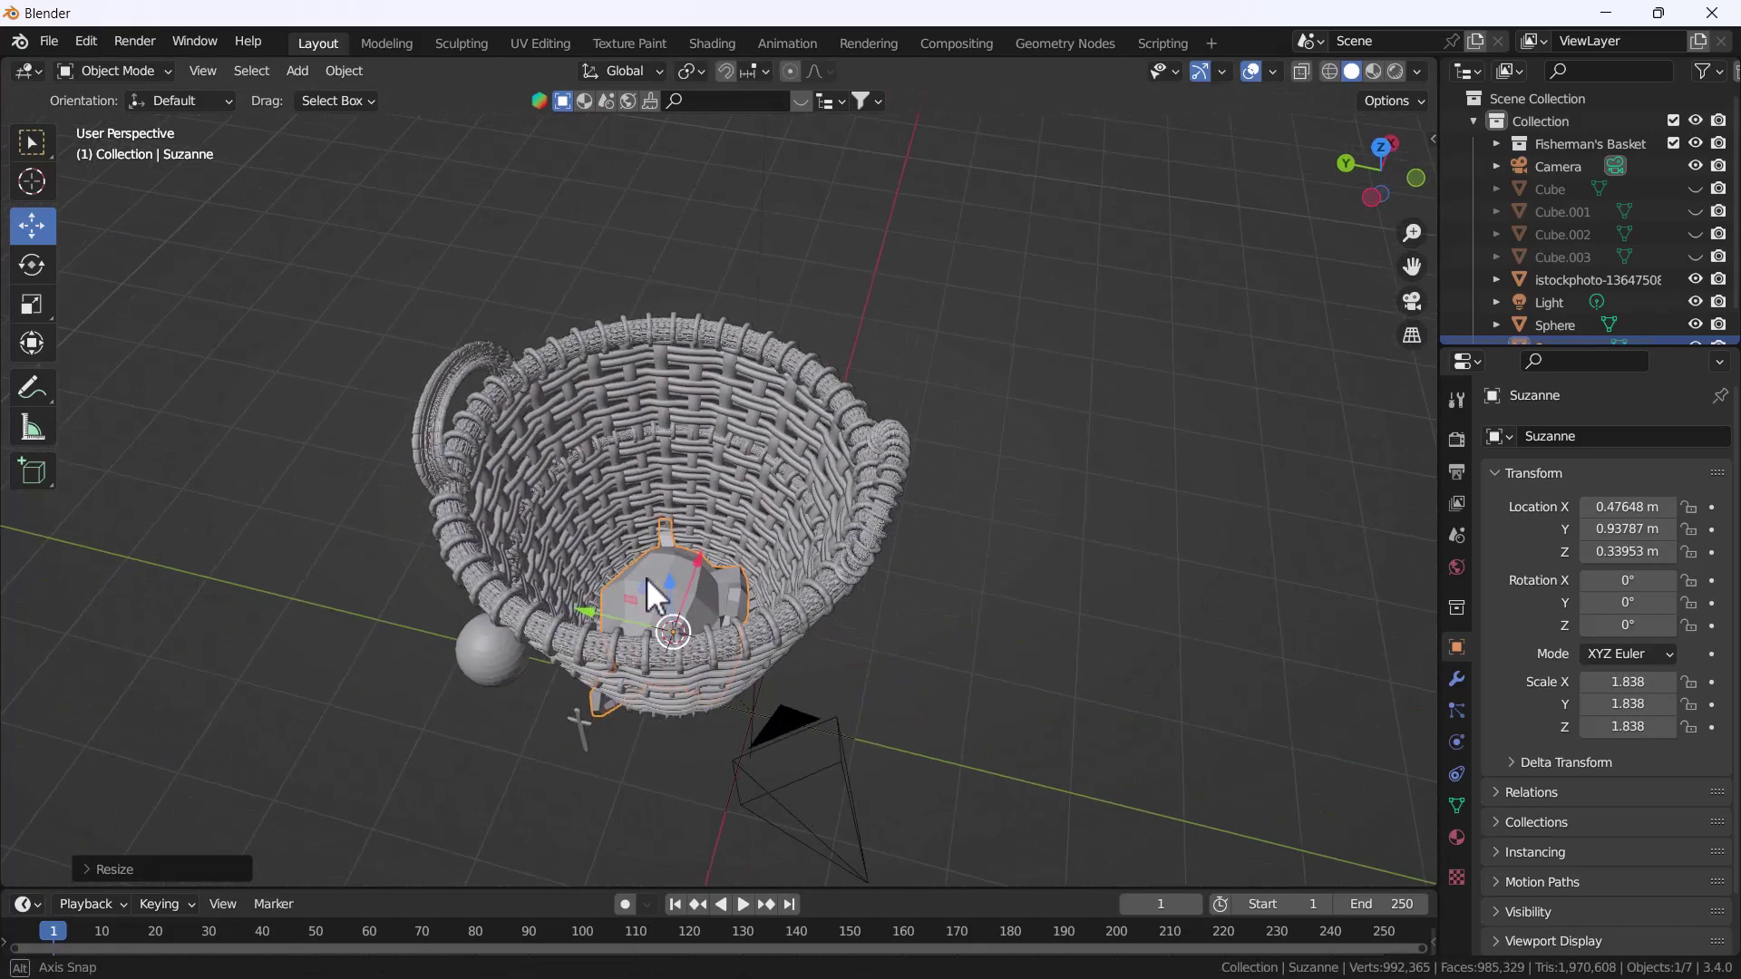
pyautogui.press('g')
pyautogui.press('z')
pyautogui.click(726, 594)
# Tilt Suzanne -54.2° about the X axis
pyautogui.press('r')
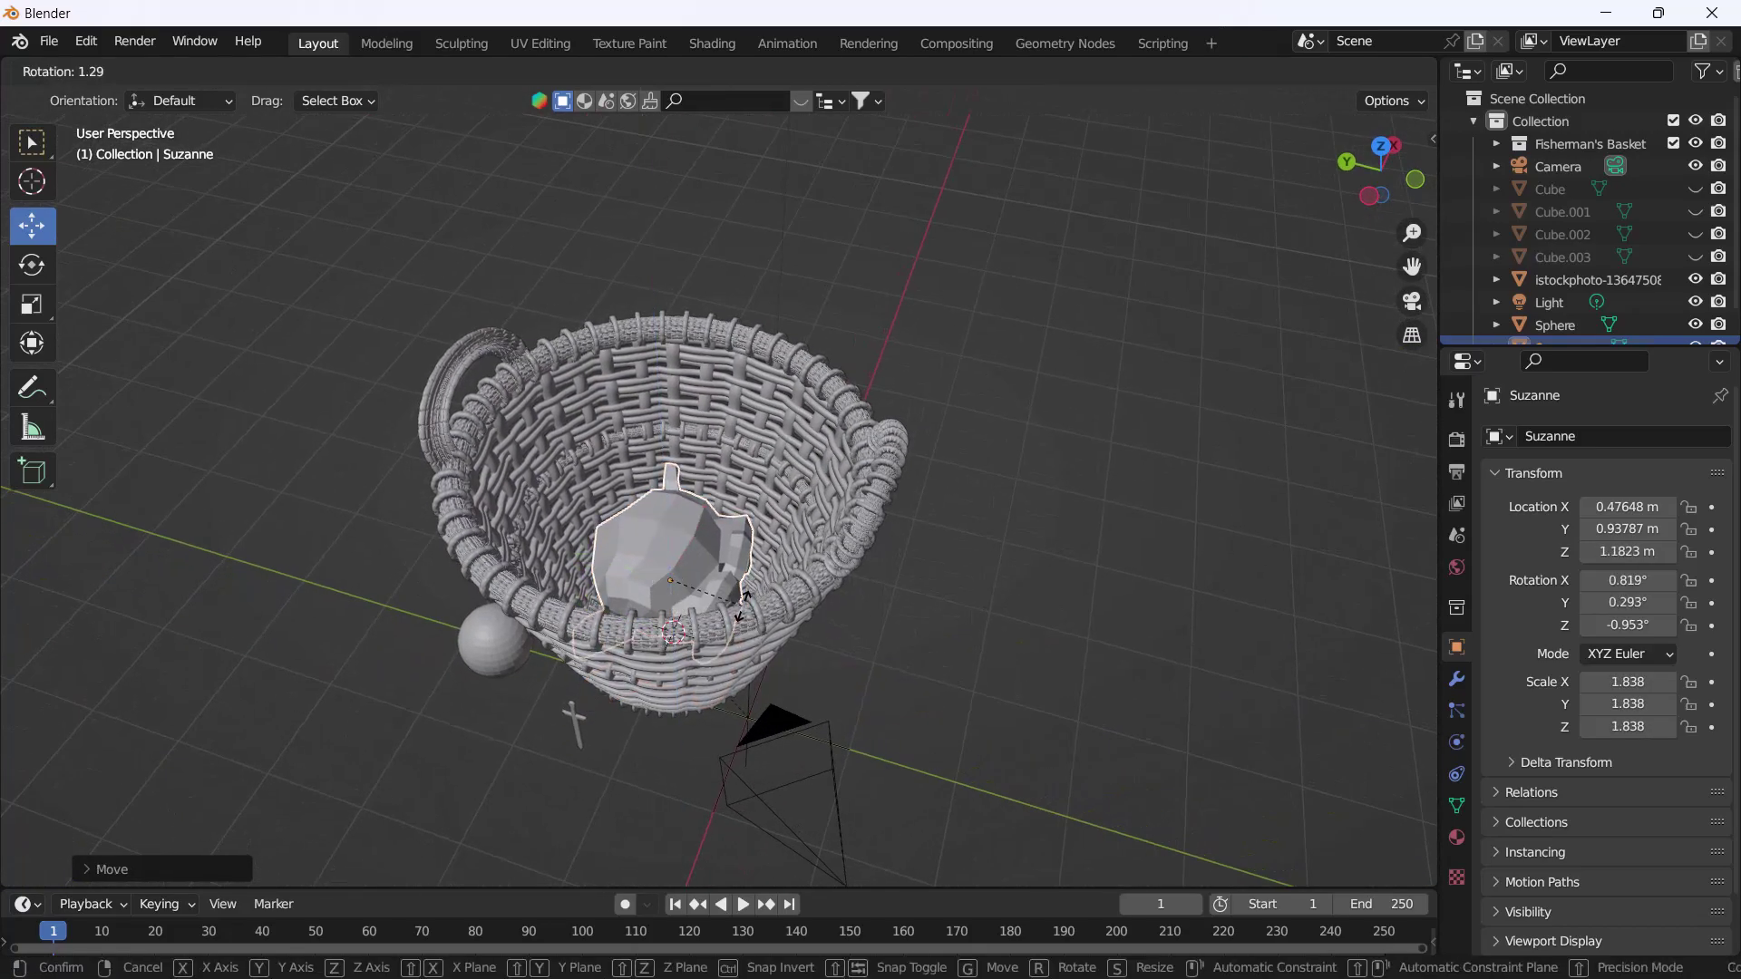
pyautogui.press('x')
pyautogui.click(902, 576)
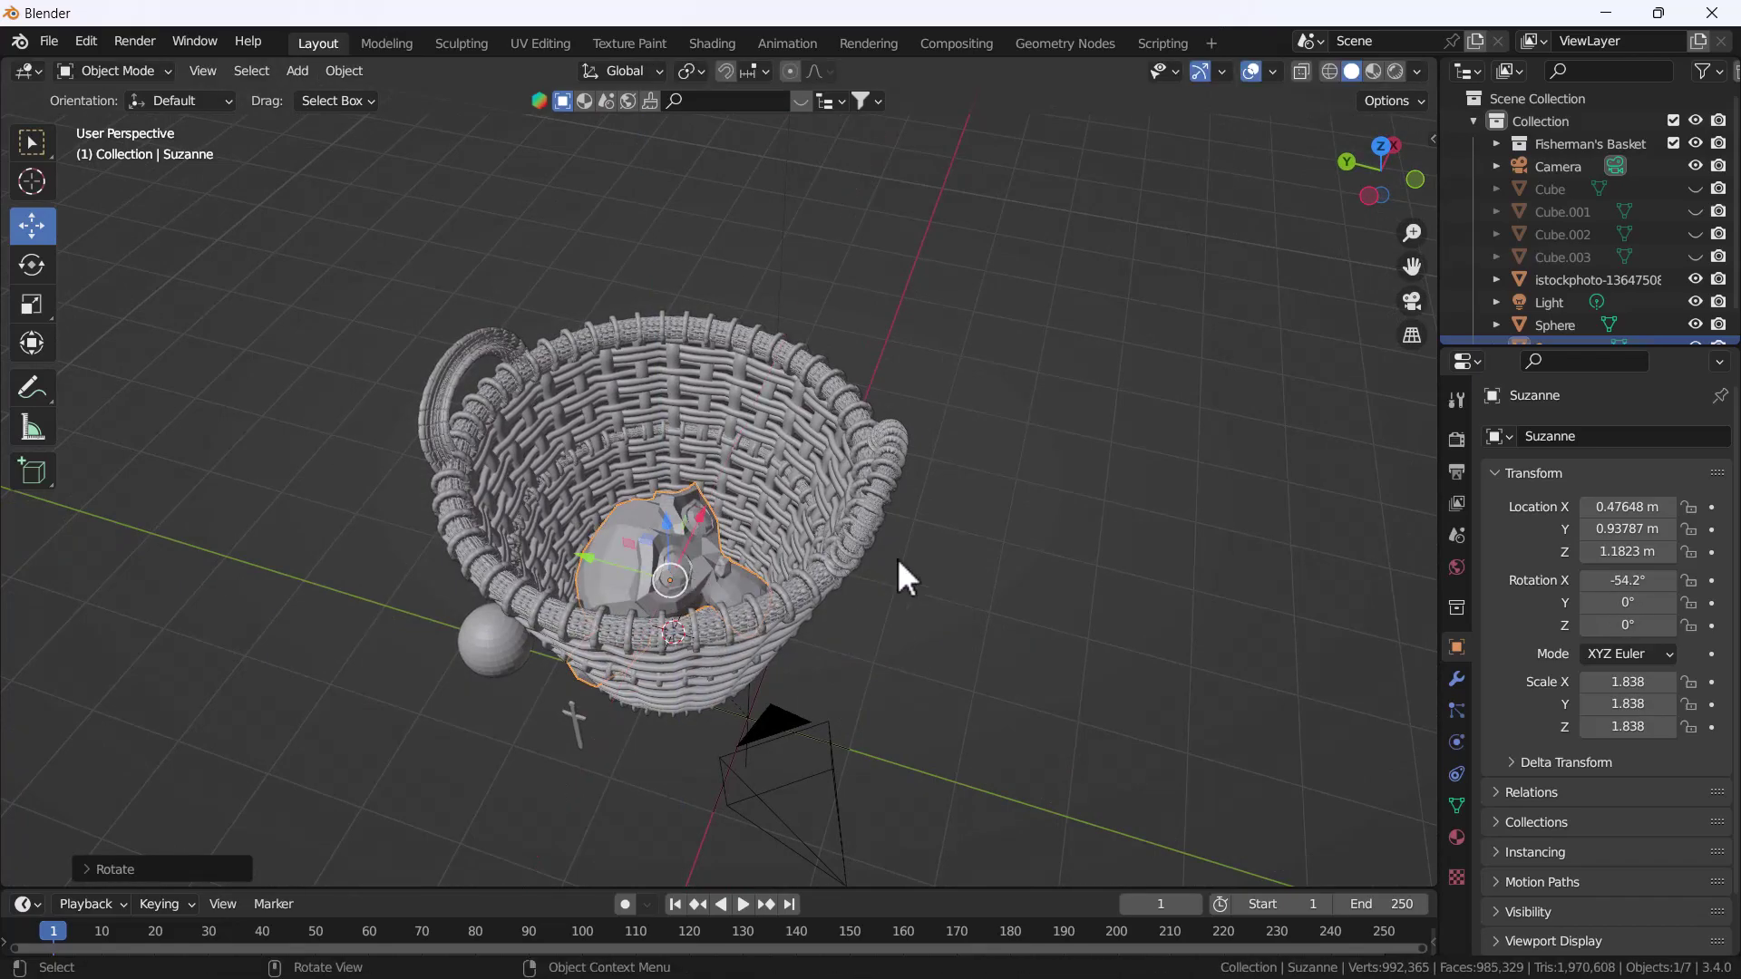
pyautogui.moveTo(898, 560)
pyautogui.mouseDown(button='middle')
pyautogui.moveTo(851, 573)
pyautogui.moveTo(898, 552)
pyautogui.moveTo(825, 547)
pyautogui.mouseUp(button='middle')
pyautogui.scroll(-2, 852, 573)
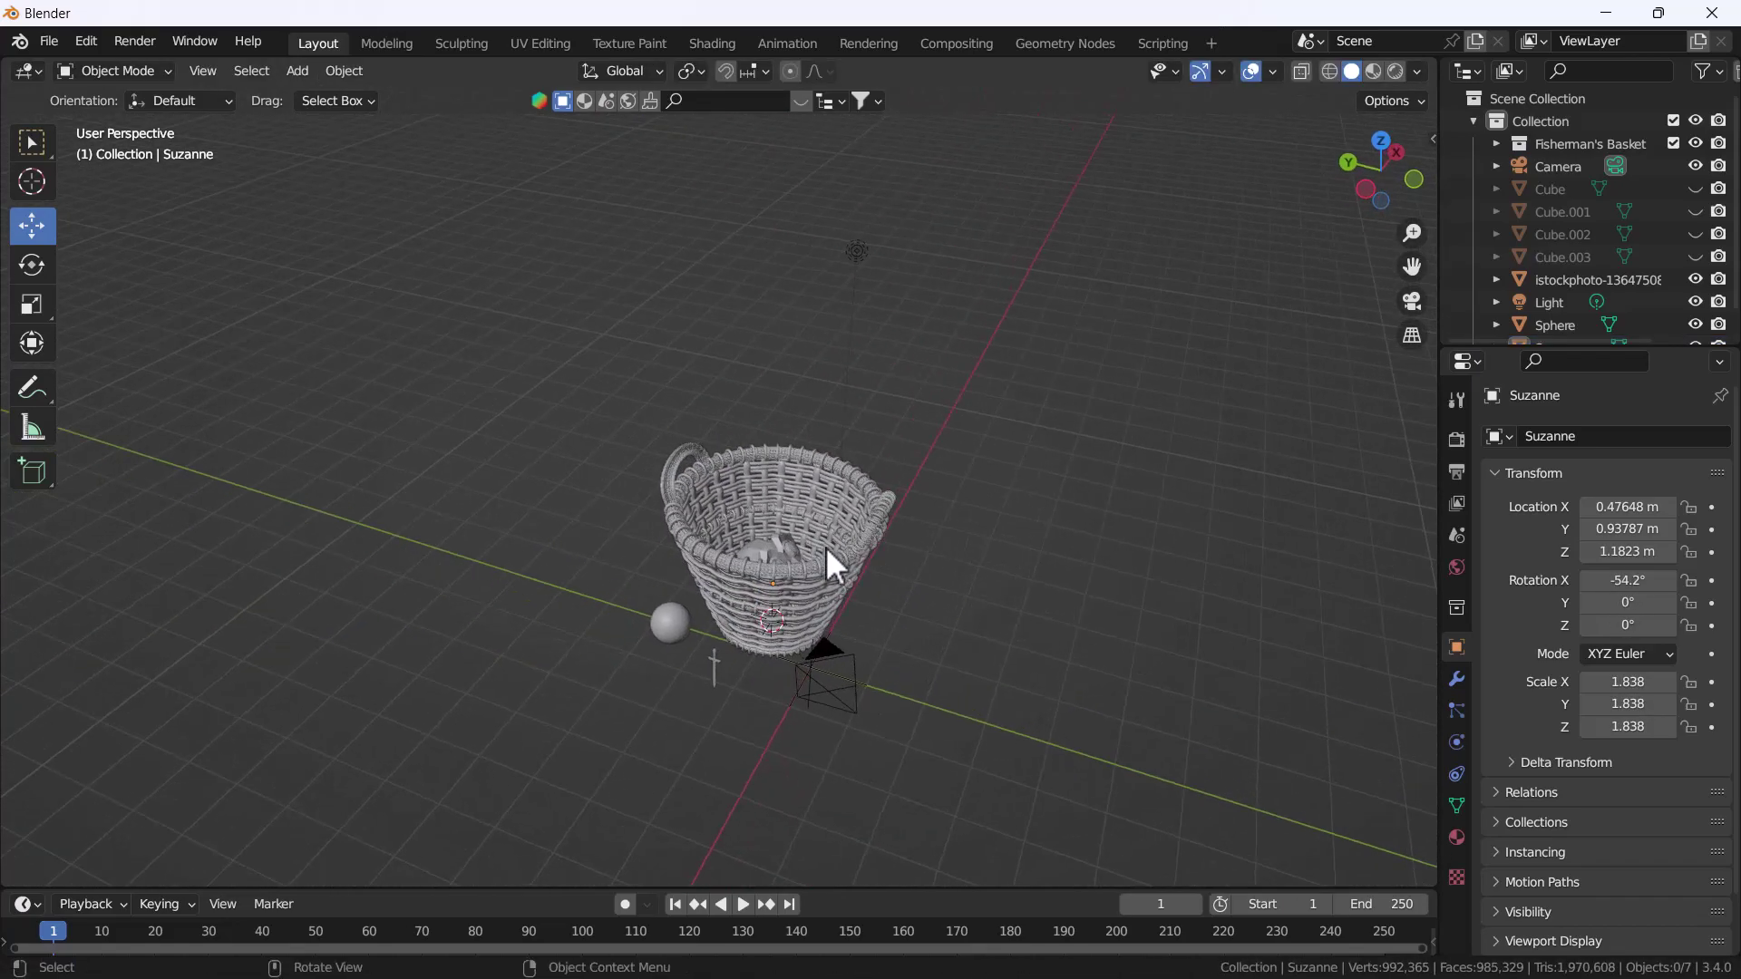